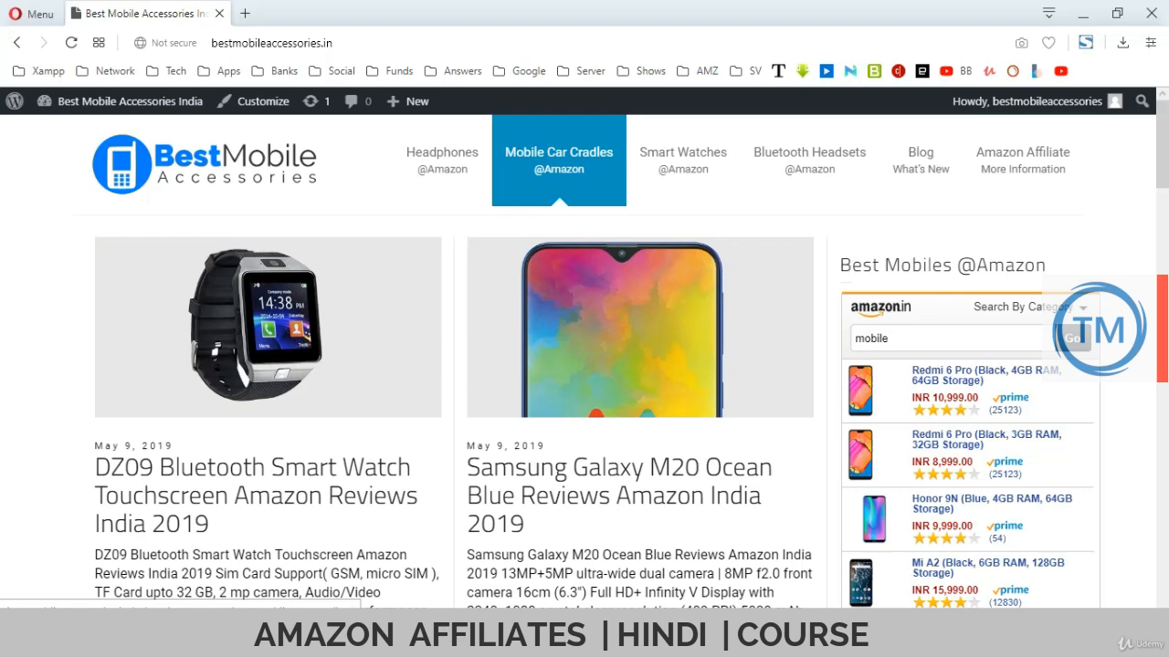
- Look over the post grid and Amazon sidebar on the Best Mobile Accessories homepage
{"action": "scroll", "coordinate": [584, 366], "scroll_direction": "down", "scroll_amount": 6}
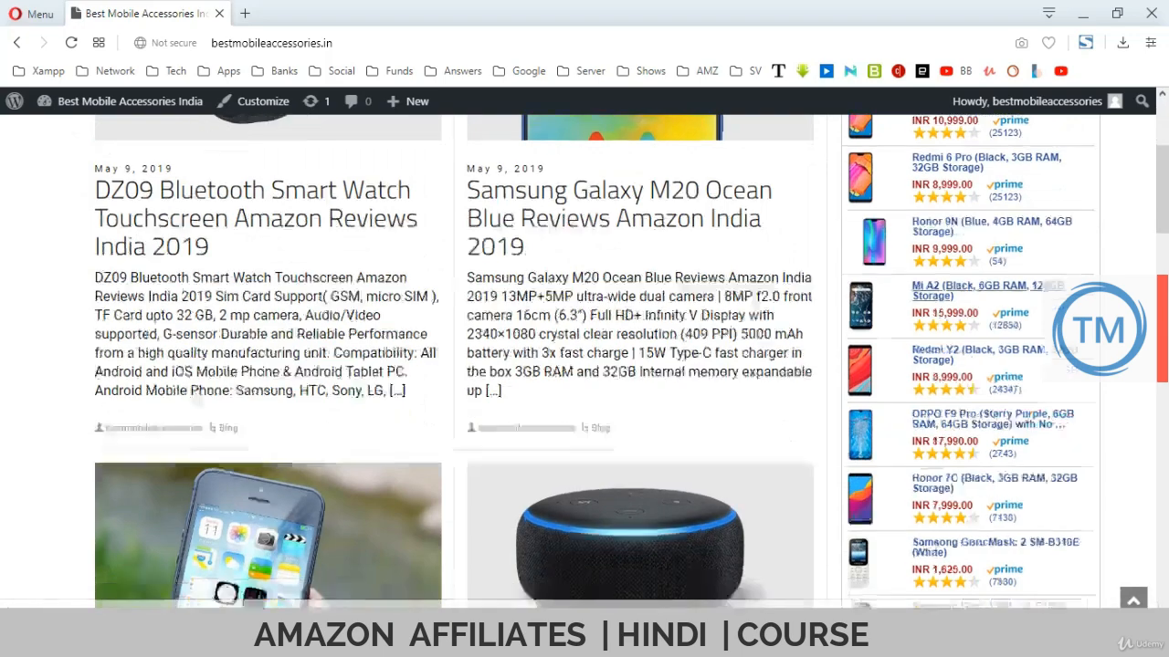
{"action": "scroll", "coordinate": [256, 256], "scroll_direction": "up", "scroll_amount": 6}
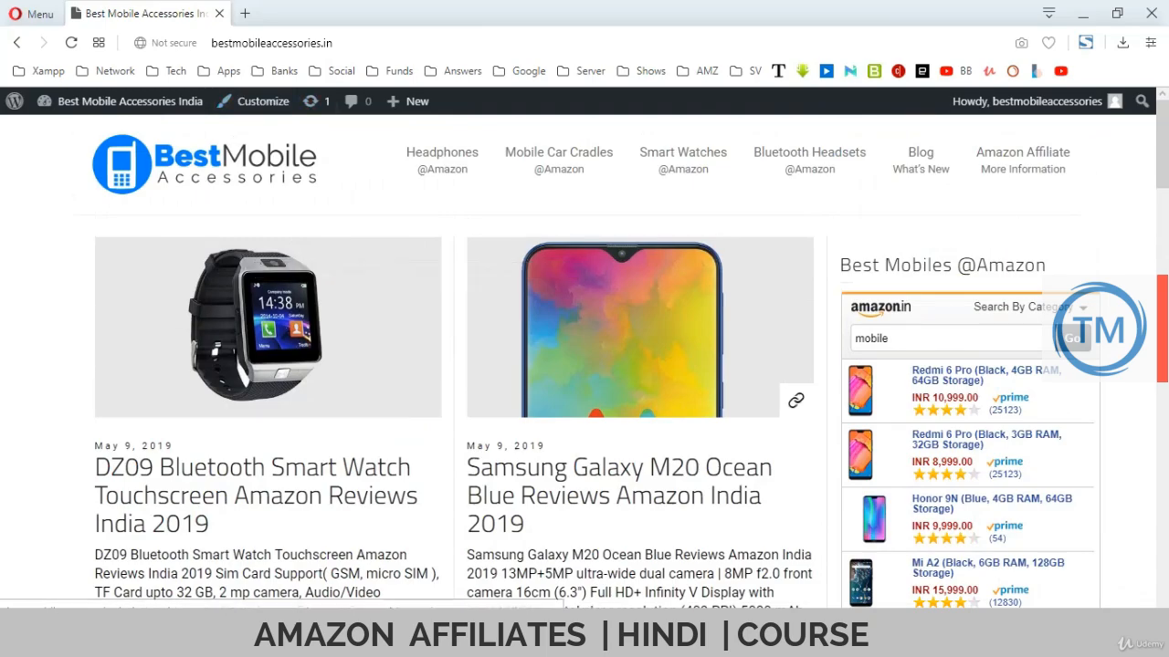
{"action": "scroll", "coordinate": [603, 283], "scroll_direction": "down", "scroll_amount": 10}
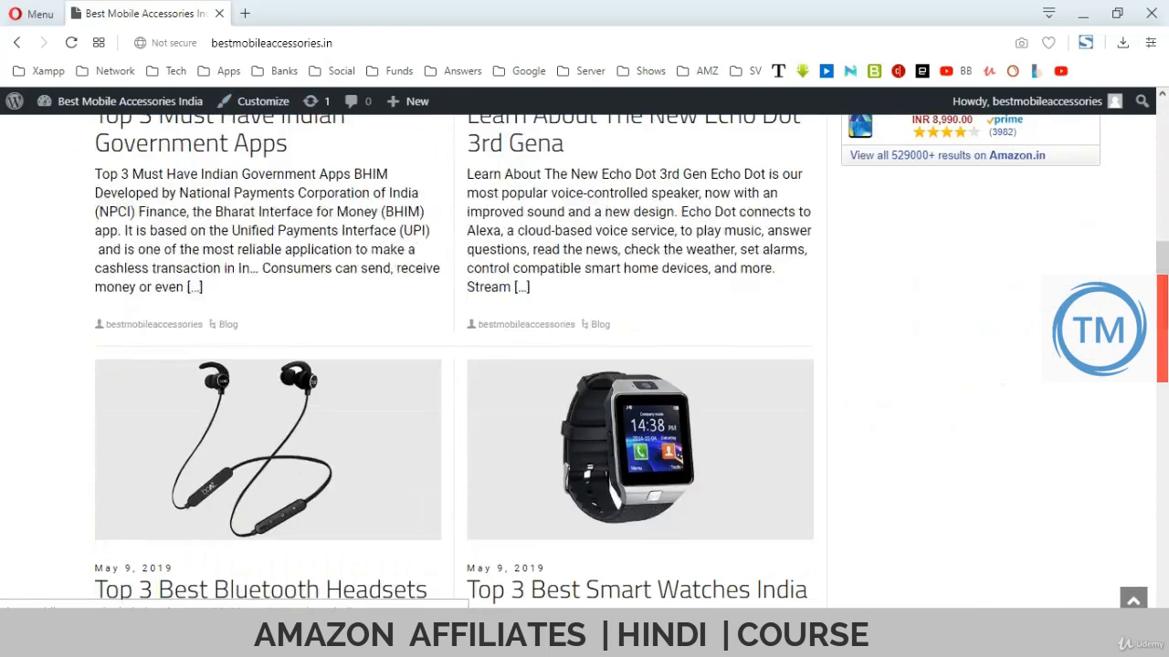
{"action": "scroll", "coordinate": [548, 274], "scroll_direction": "up", "scroll_amount": 10}
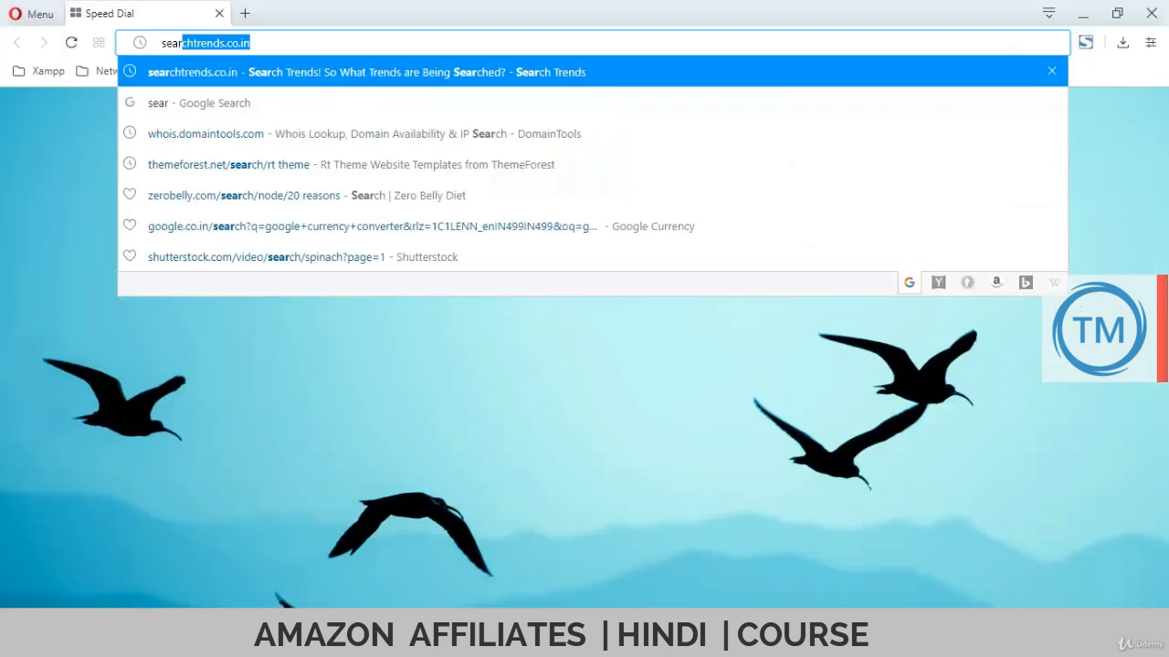
- Open searchtrends.co.in and view the header and slider of its homepage
{"action": "key", "text": "Return"}
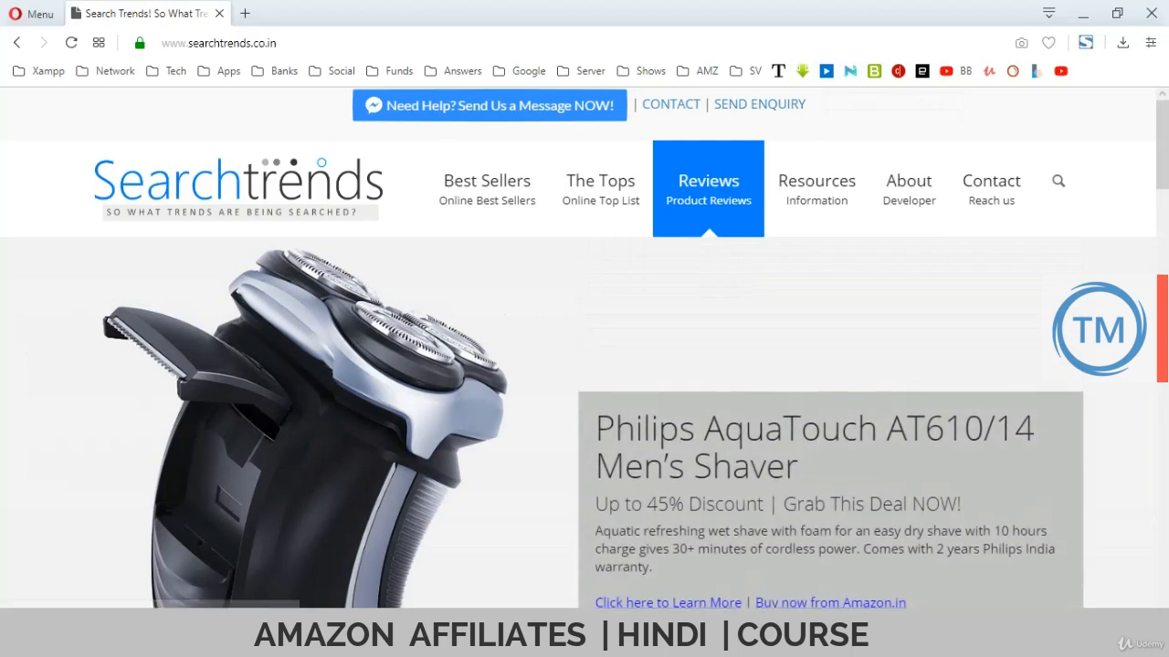
{"action": "scroll", "coordinate": [708, 191], "scroll_direction": "down", "scroll_amount": 1}
{"action": "scroll", "coordinate": [708, 191], "scroll_direction": "up", "scroll_amount": 1}
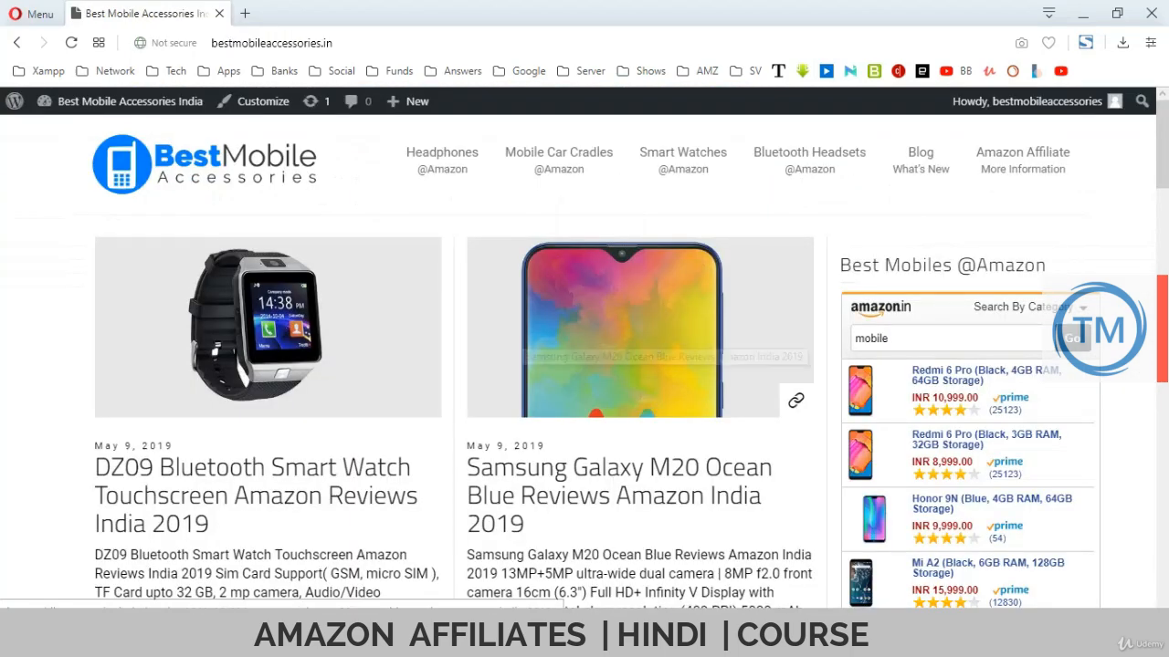
- Compare the blog-style homepage of bestmobileaccessories.in with the sectioned homepage layout of searchtrends.co.in
{"action": "scroll", "coordinate": [584, 365], "scroll_direction": "down", "scroll_amount": 7}
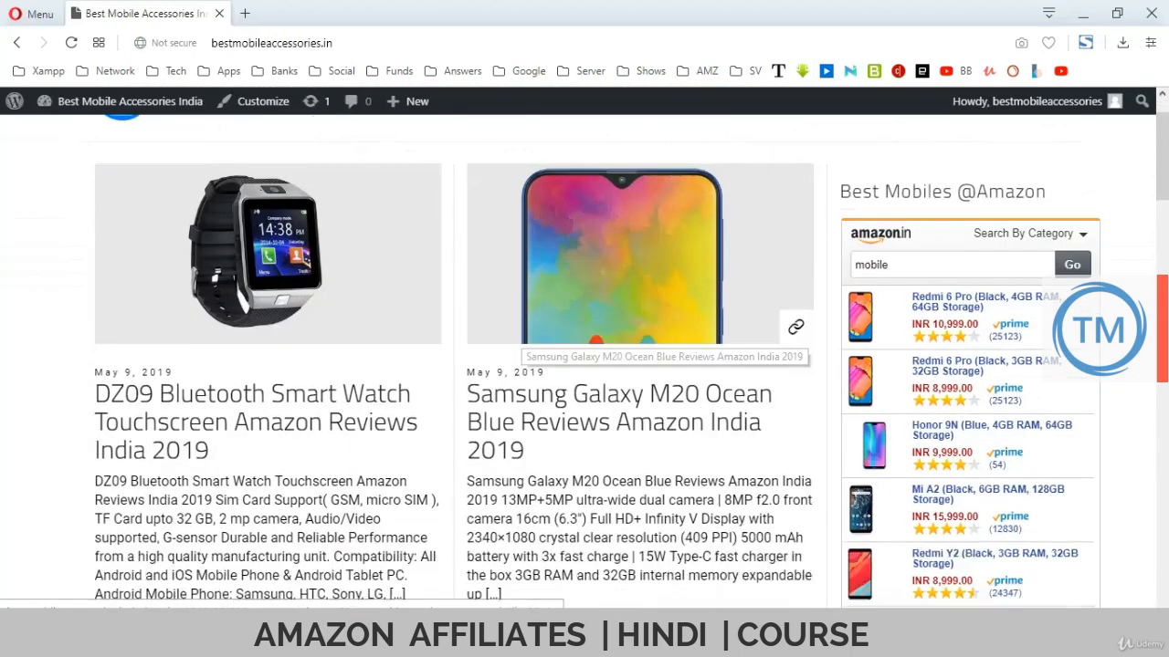
{"action": "scroll", "coordinate": [585, 366], "scroll_direction": "down", "scroll_amount": 9}
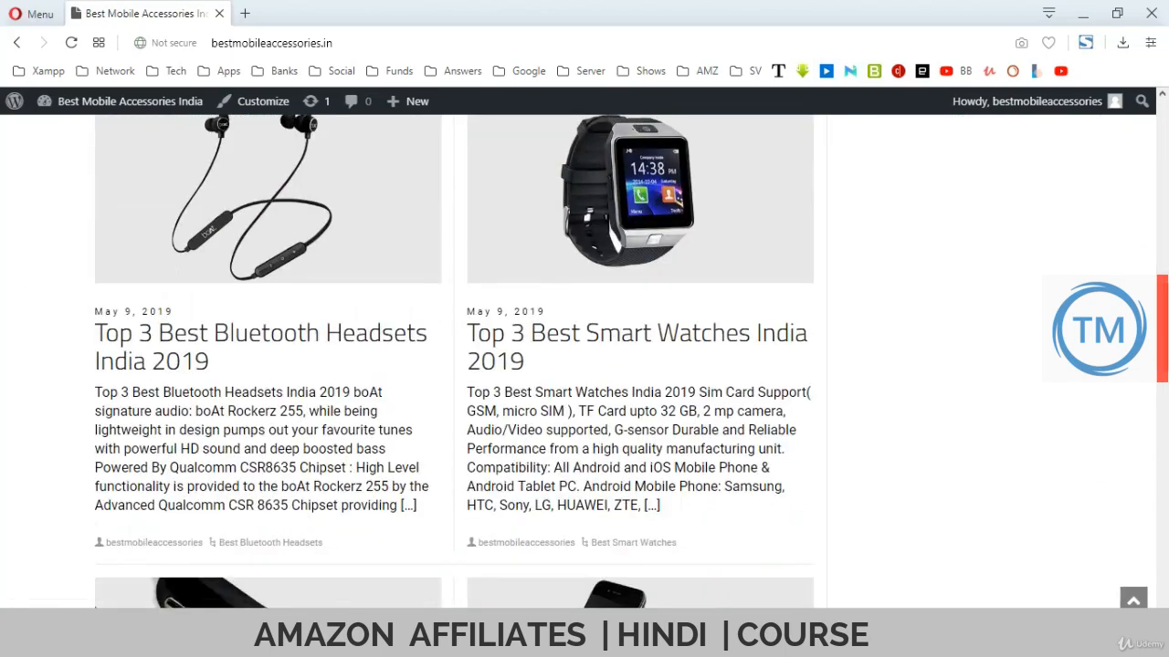
{"action": "scroll", "coordinate": [584, 366], "scroll_direction": "down", "scroll_amount": 7}
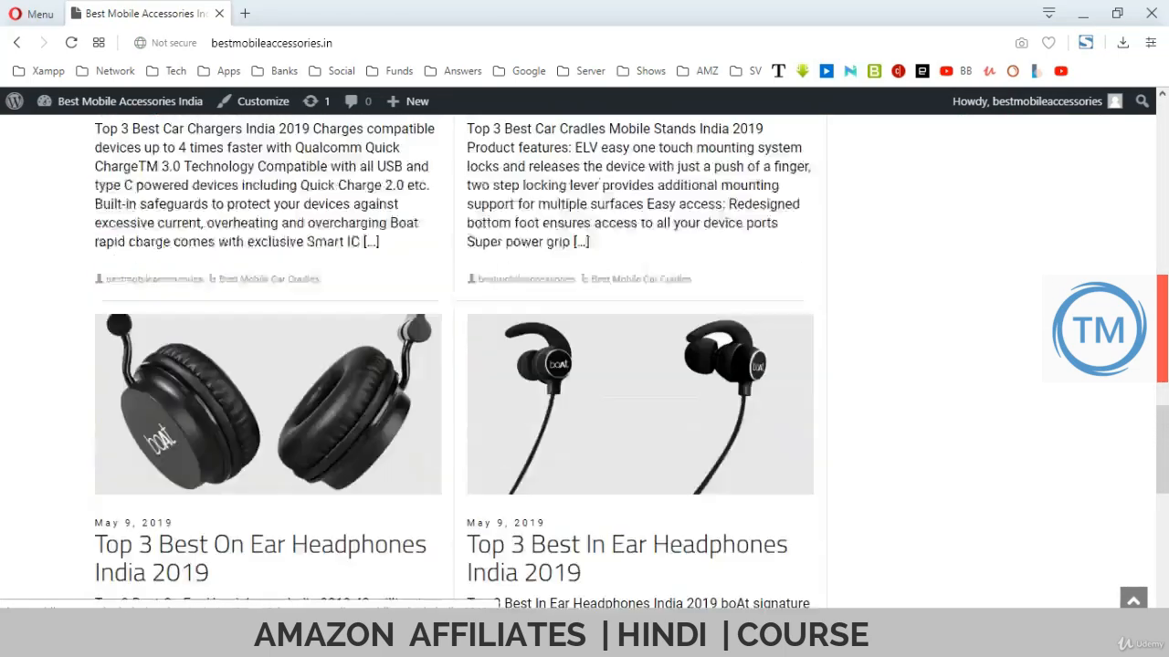
{"action": "scroll", "coordinate": [584, 366], "scroll_direction": "up", "scroll_amount": 6}
{"action": "scroll", "coordinate": [584, 366], "scroll_direction": "up", "scroll_amount": 10}
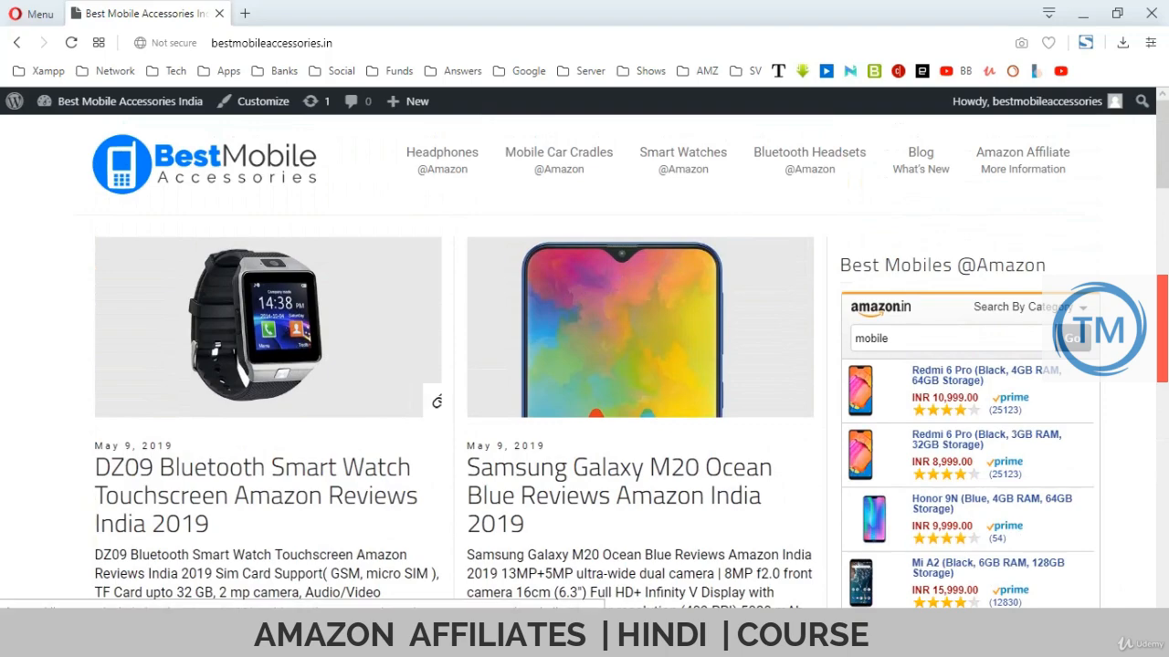
{"action": "scroll", "coordinate": [584, 365], "scroll_direction": "down", "scroll_amount": 6}
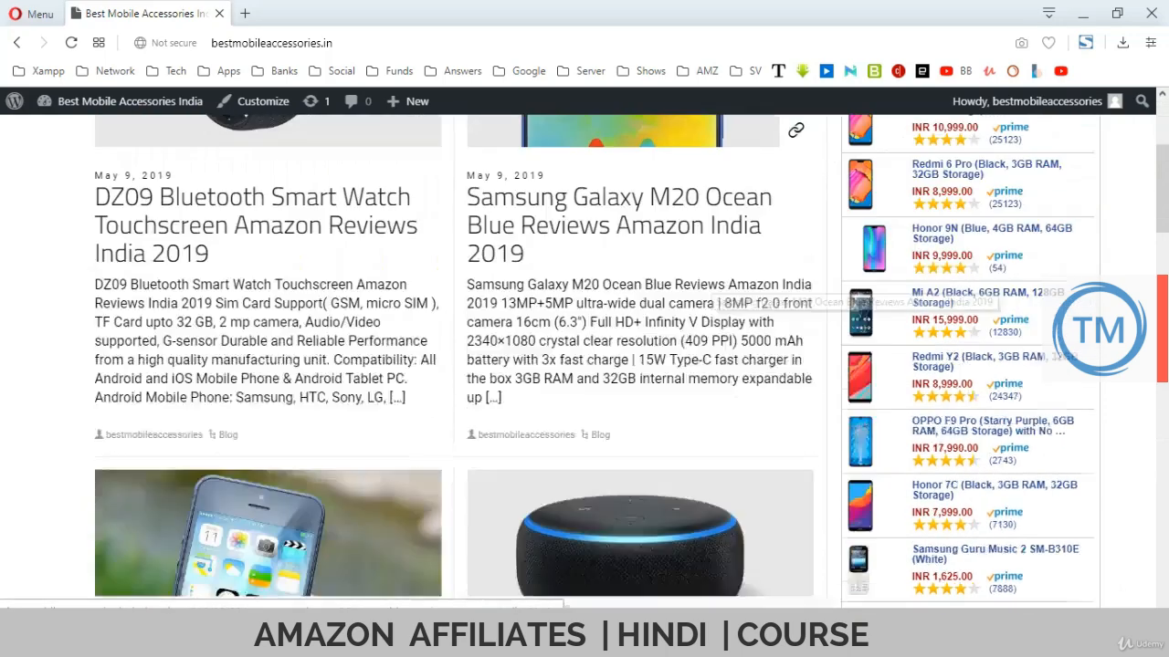
{"action": "scroll", "coordinate": [585, 365], "scroll_direction": "up", "scroll_amount": 6}
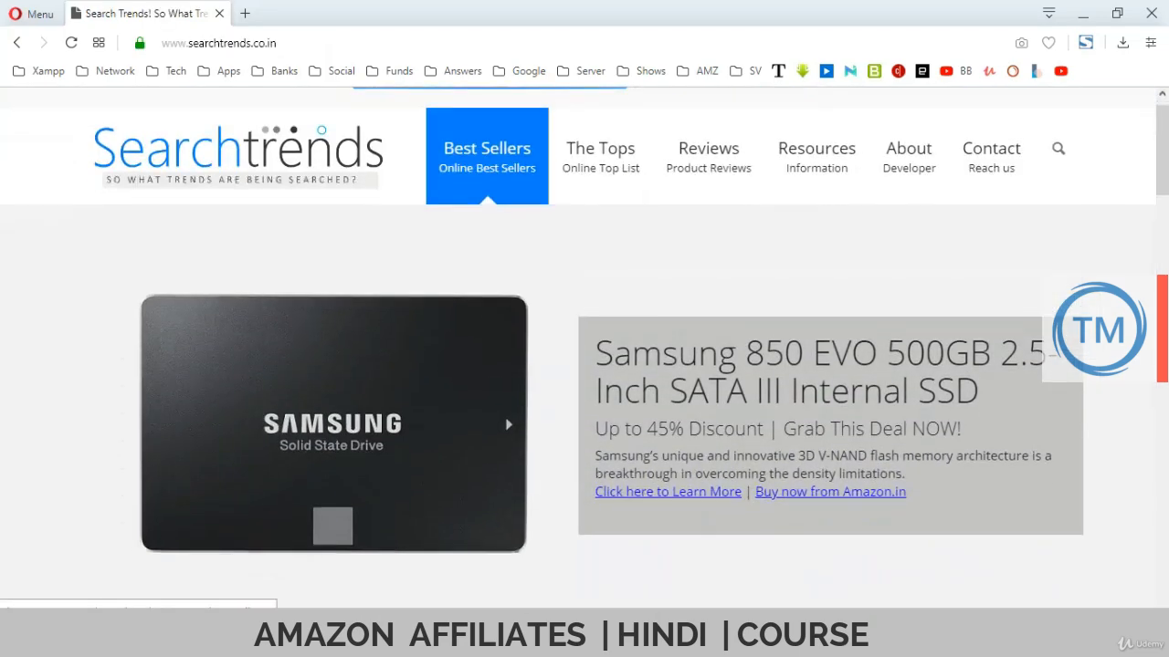
{"action": "scroll", "coordinate": [584, 347], "scroll_direction": "down", "scroll_amount": 5}
{"action": "scroll", "coordinate": [584, 347], "scroll_direction": "down", "scroll_amount": 10}
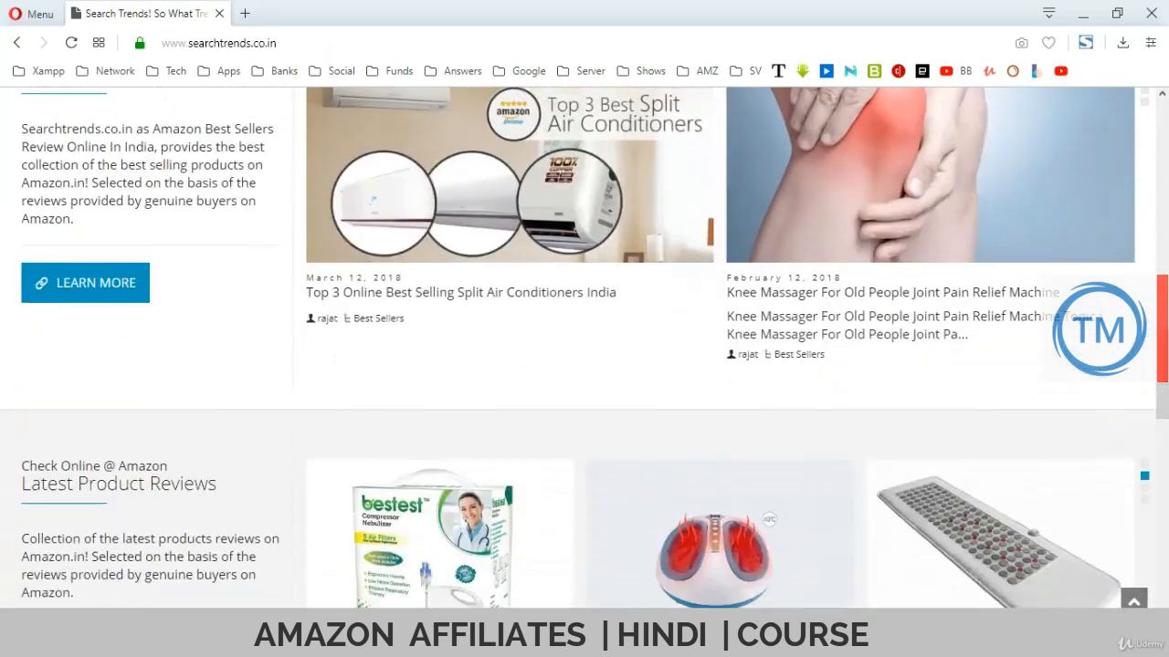
{"action": "scroll", "coordinate": [584, 347], "scroll_direction": "up", "scroll_amount": 15}
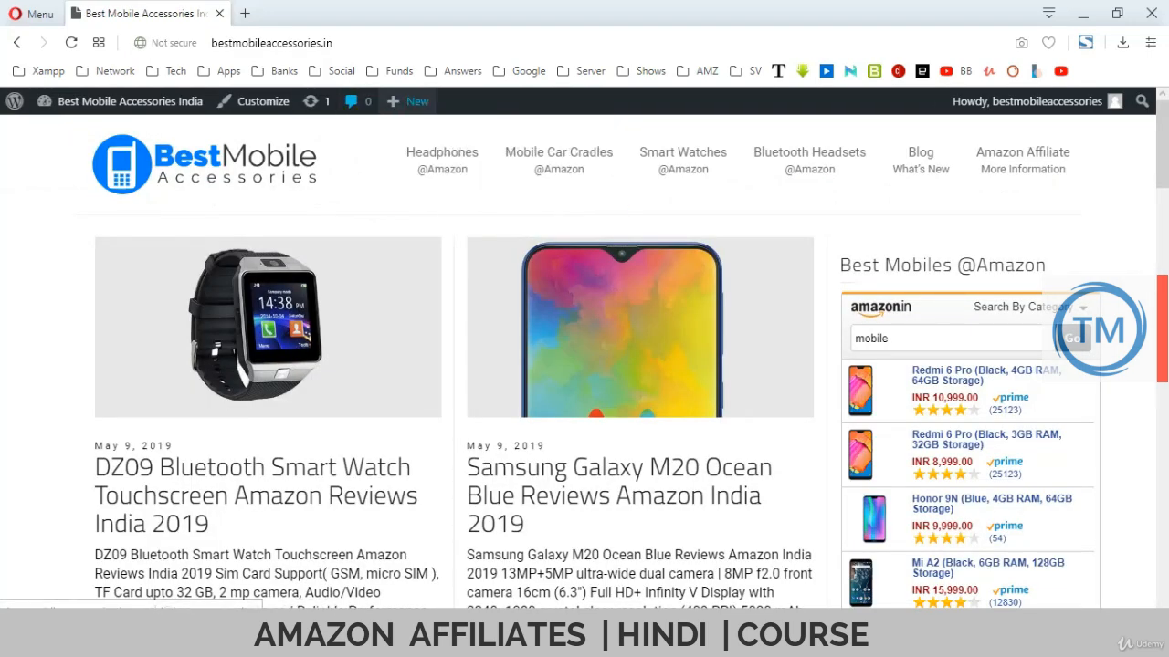
{"action": "mouse_move", "coordinate": [408, 101]}
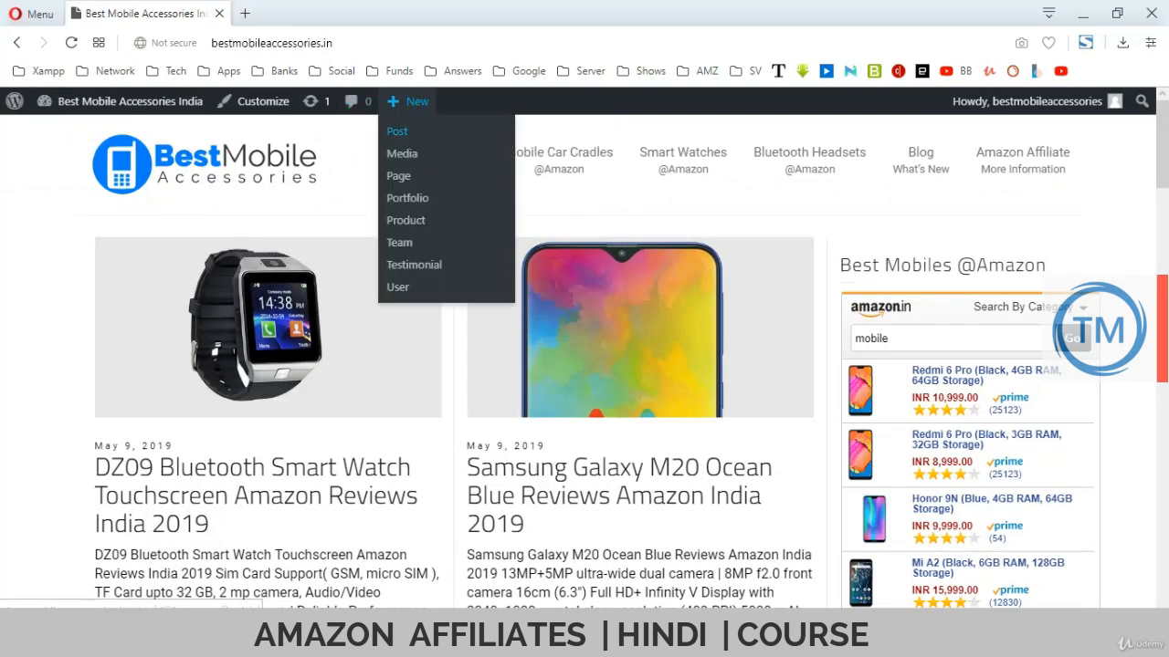
{"action": "left_click", "coordinate": [398, 175]}
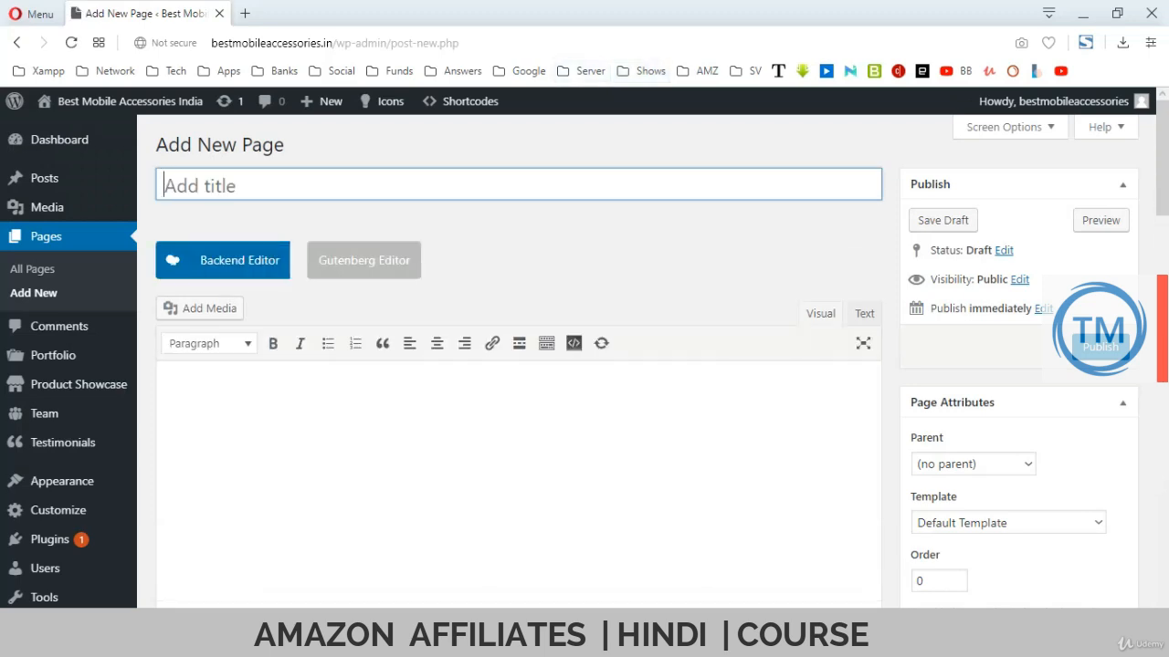
{"action": "left_click", "coordinate": [167, 393]}
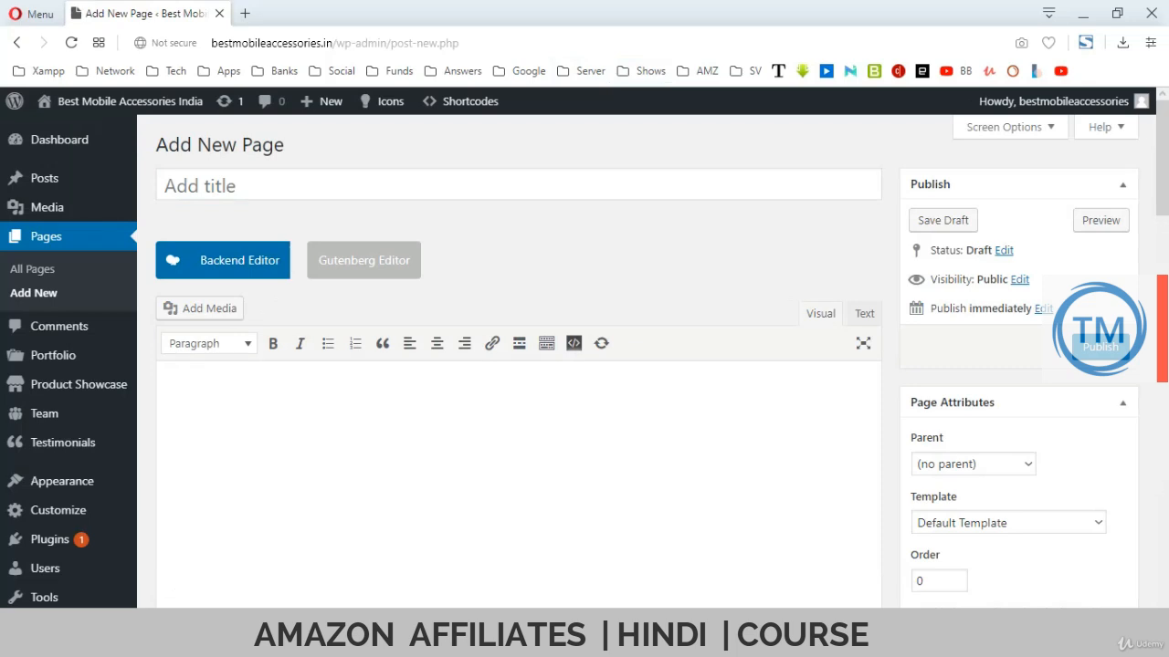
{"action": "left_click", "coordinate": [199, 185]}
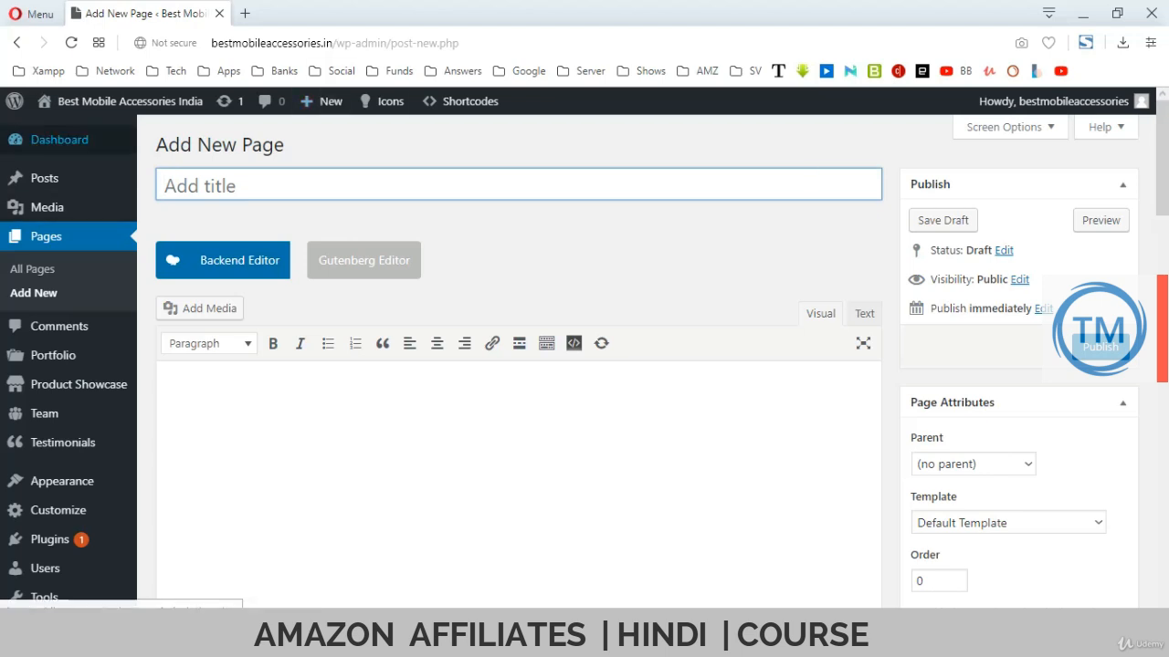
- Start a new page from the WordPress dashboard and title it "Homepage"
{"action": "left_click", "coordinate": [59, 140]}
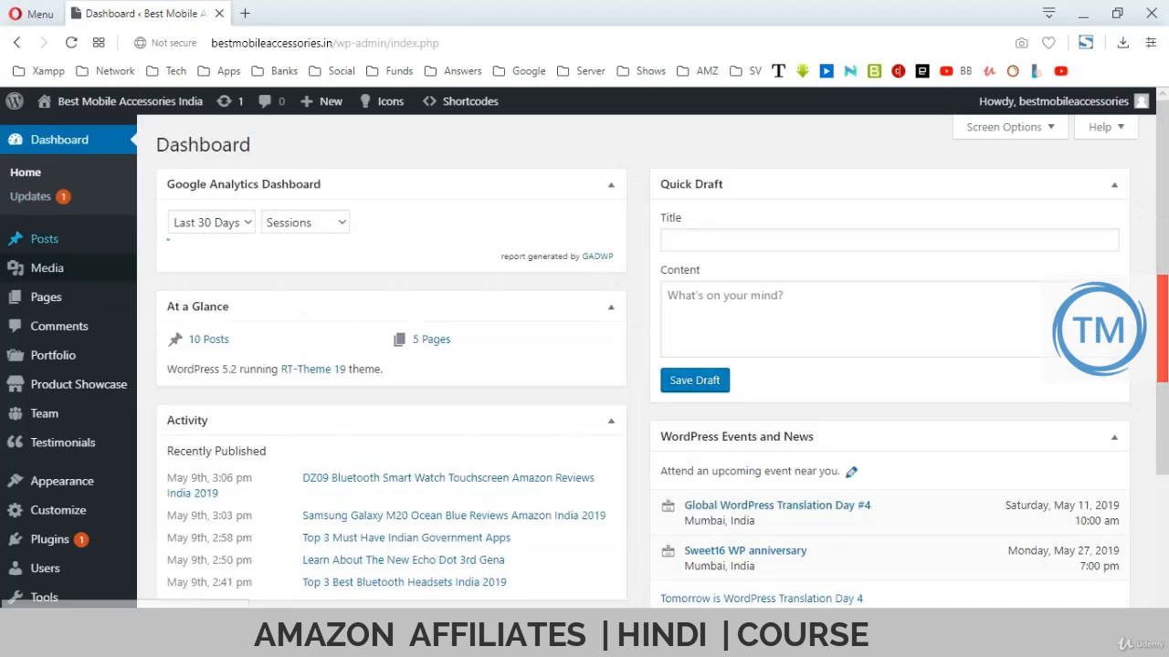
{"action": "mouse_move", "coordinate": [46, 296]}
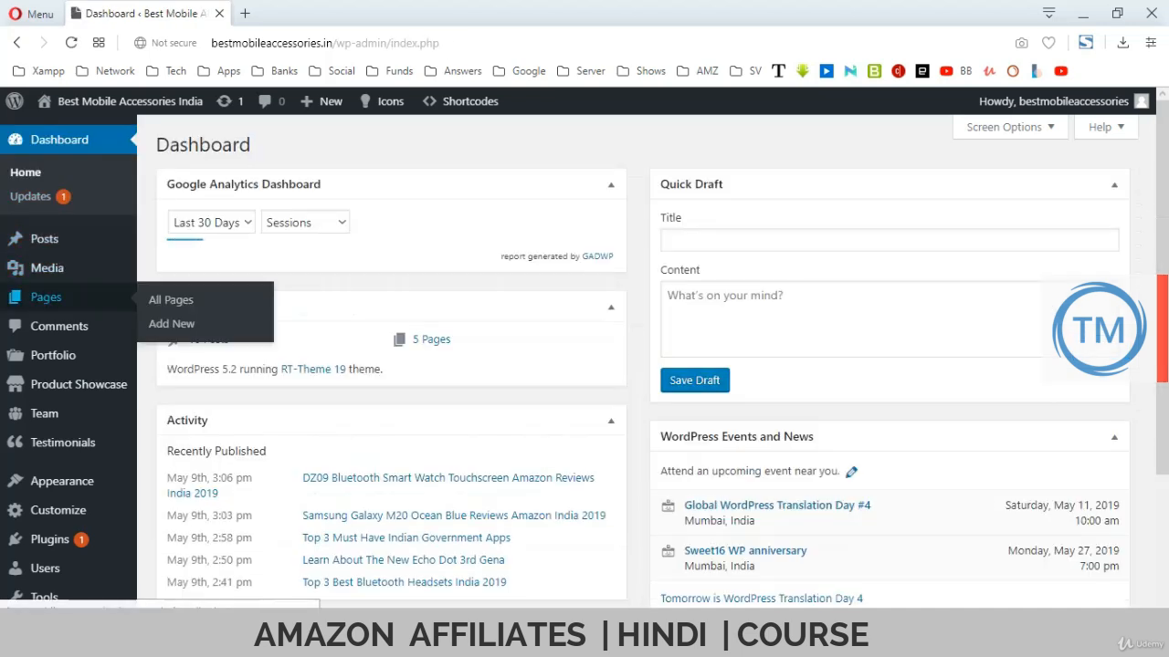
{"action": "left_click", "coordinate": [171, 324]}
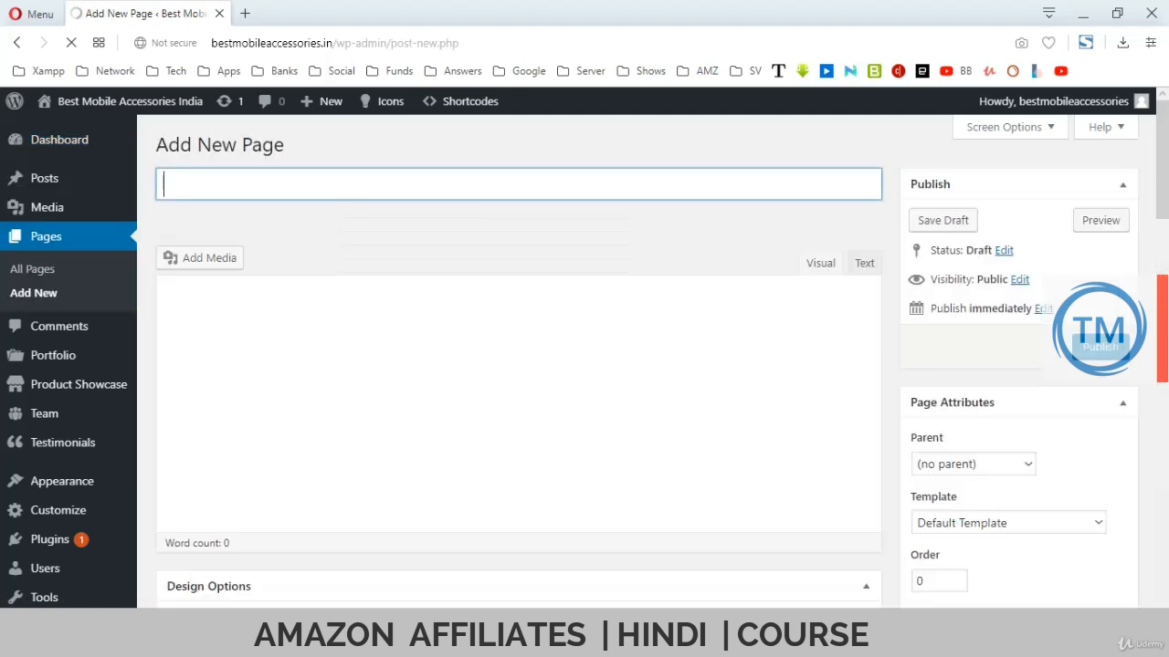
{"action": "type", "text": "Homepage"}
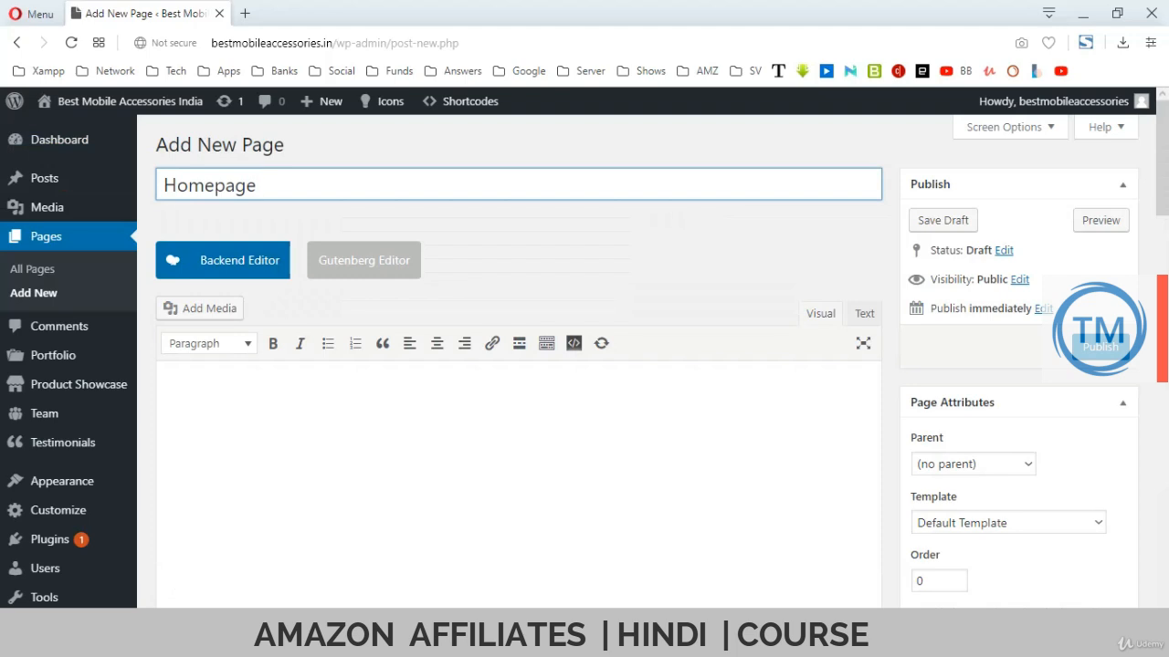
- Switch the Homepage page's content area from the classic editor to the WPBakery backend editor
{"action": "left_click", "coordinate": [165, 393]}
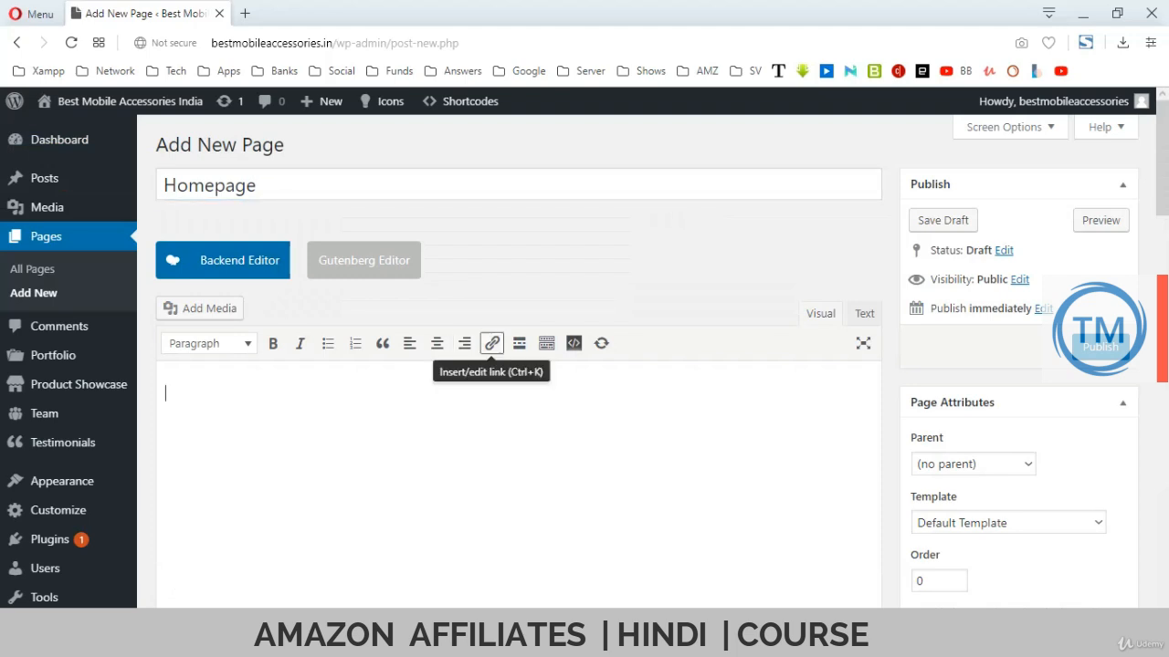
{"action": "left_click", "coordinate": [239, 260]}
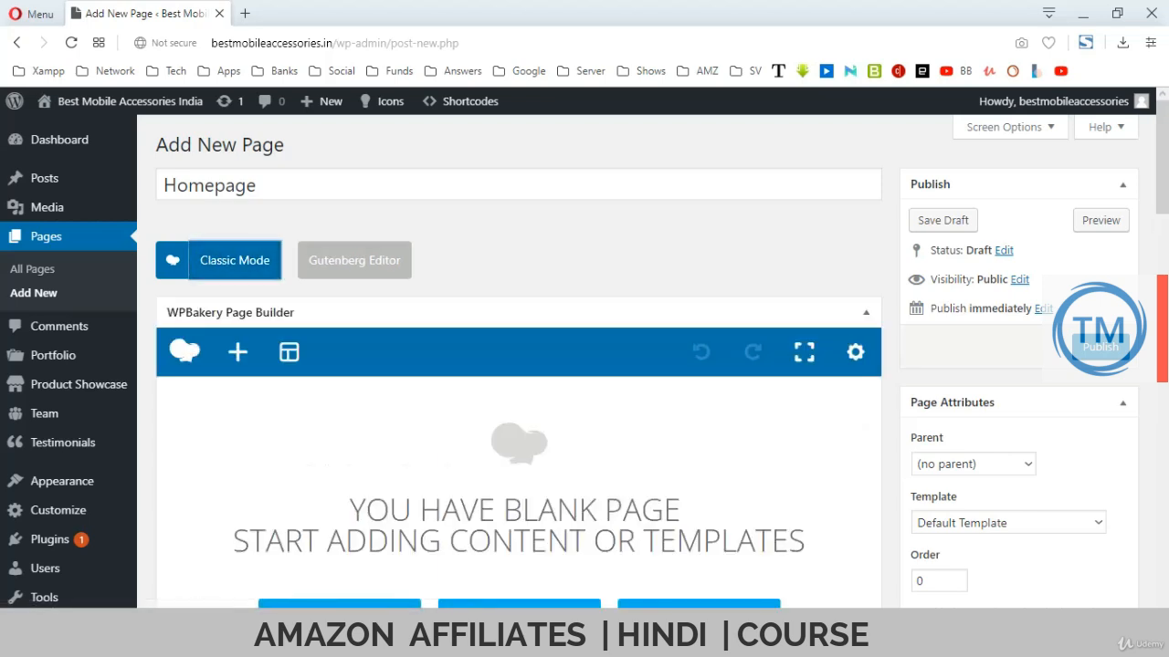
{"action": "scroll", "coordinate": [584, 366], "scroll_direction": "down", "scroll_amount": 2}
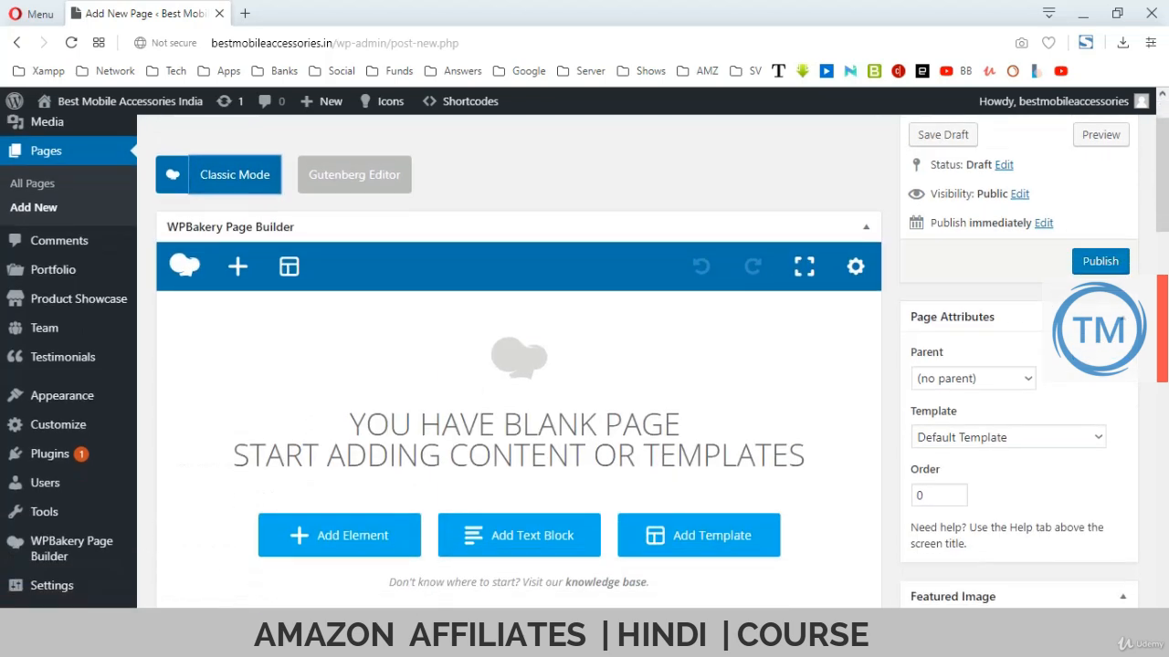
{"action": "scroll", "coordinate": [585, 365], "scroll_direction": "up", "scroll_amount": 2}
{"action": "left_click", "coordinate": [239, 259]}
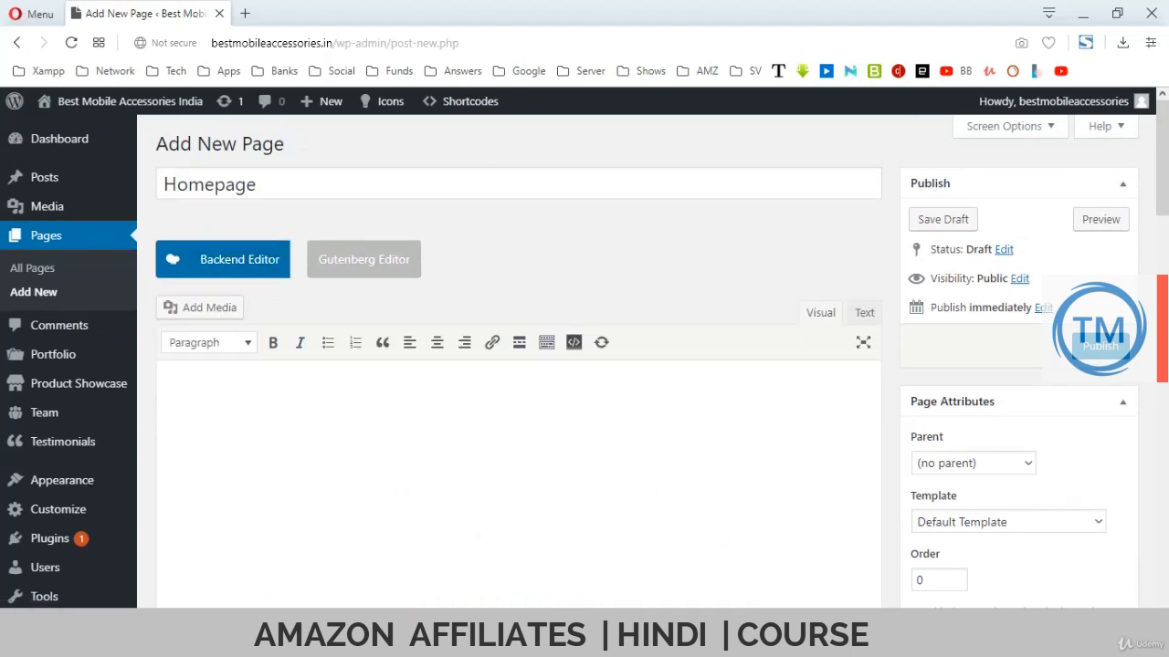
{"action": "left_click", "coordinate": [239, 259]}
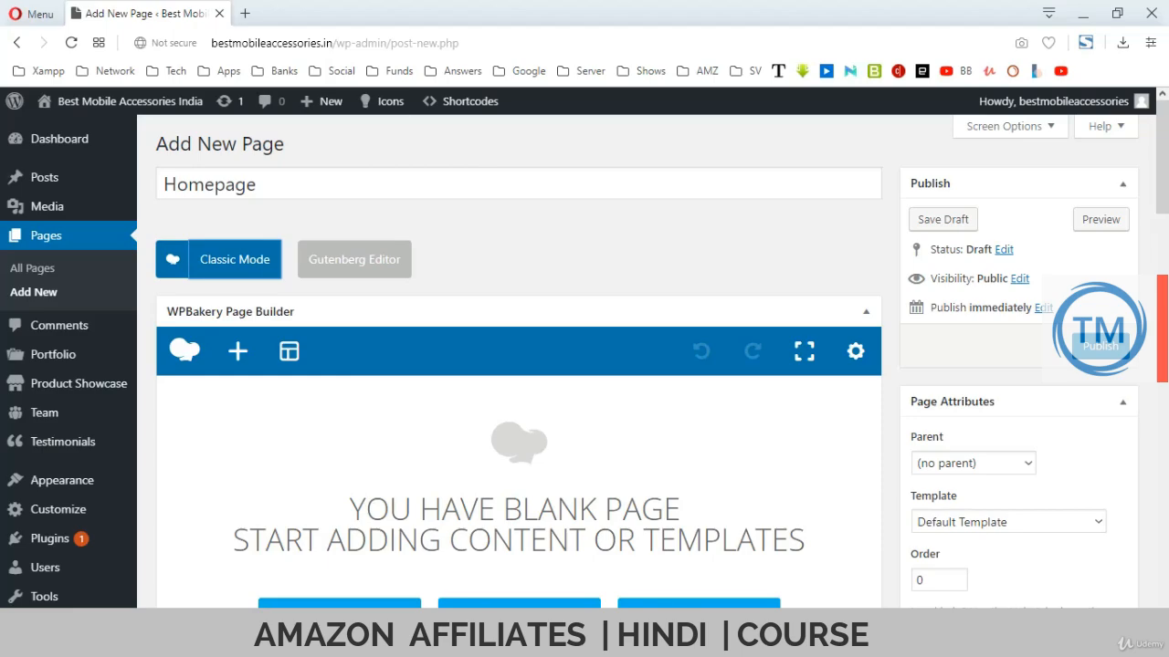
- Switch to the searchtrends.co.in window and review its homepage slider and content sections as a layout reference
{"action": "key", "text": "alt+Tab"}
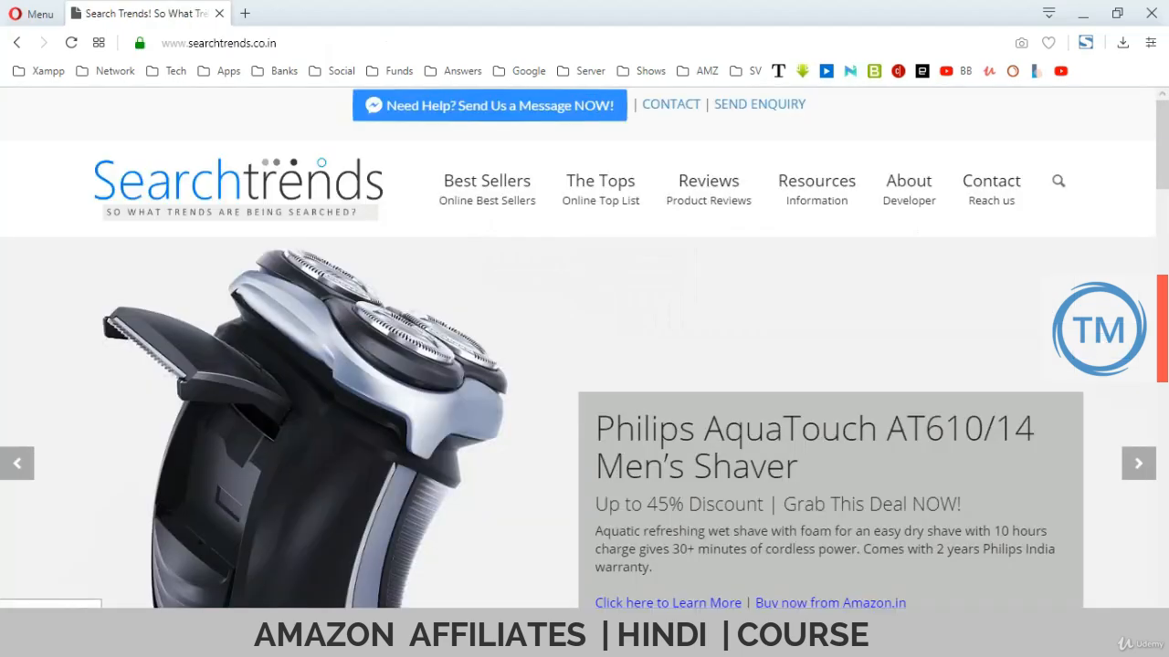
{"action": "scroll", "coordinate": [585, 347], "scroll_direction": "down", "scroll_amount": 8}
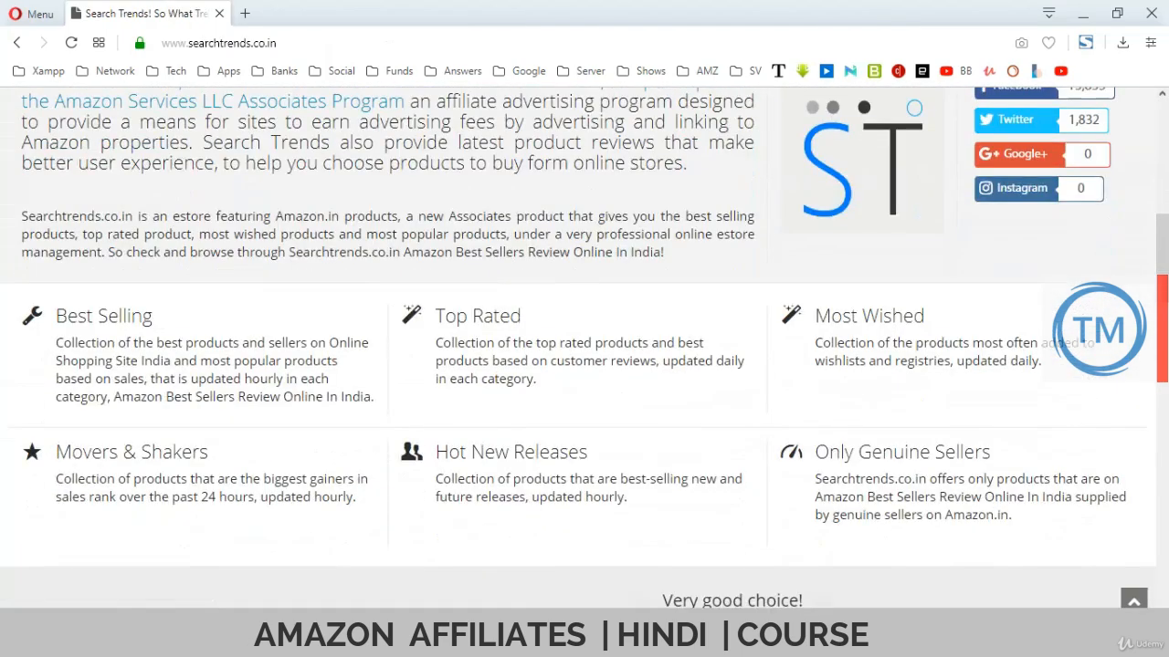
{"action": "scroll", "coordinate": [585, 346], "scroll_direction": "down", "scroll_amount": 4}
{"action": "scroll", "coordinate": [585, 347], "scroll_direction": "up", "scroll_amount": 11}
{"action": "scroll", "coordinate": [585, 347], "scroll_direction": "down", "scroll_amount": 1}
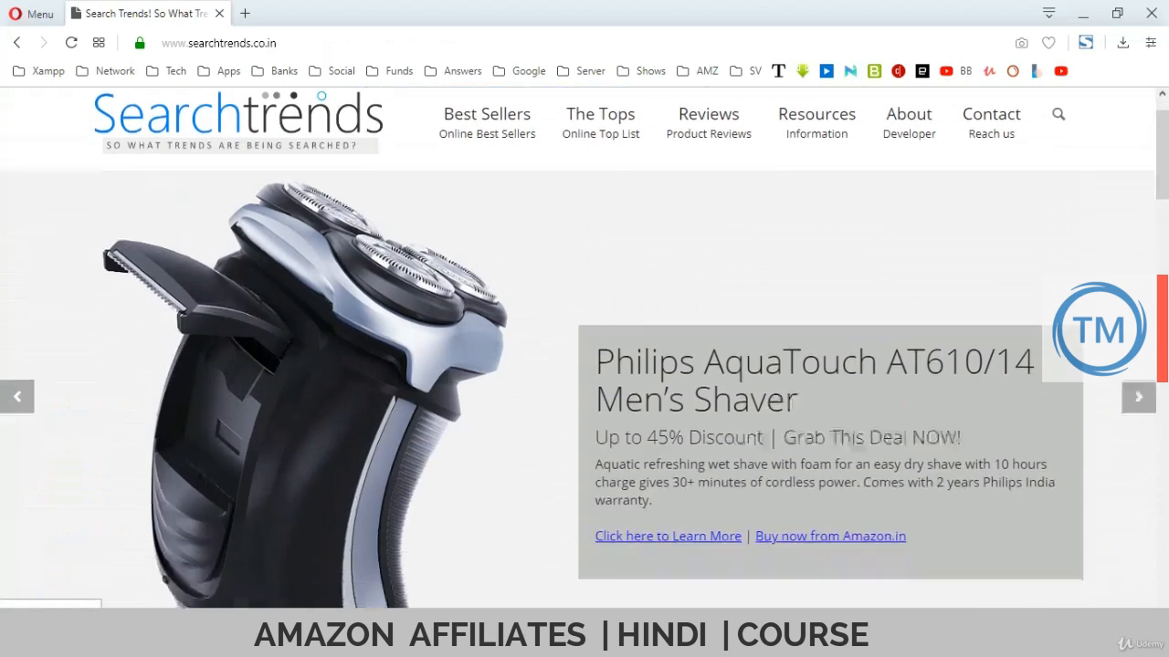
{"action": "scroll", "coordinate": [584, 347], "scroll_direction": "down", "scroll_amount": 1}
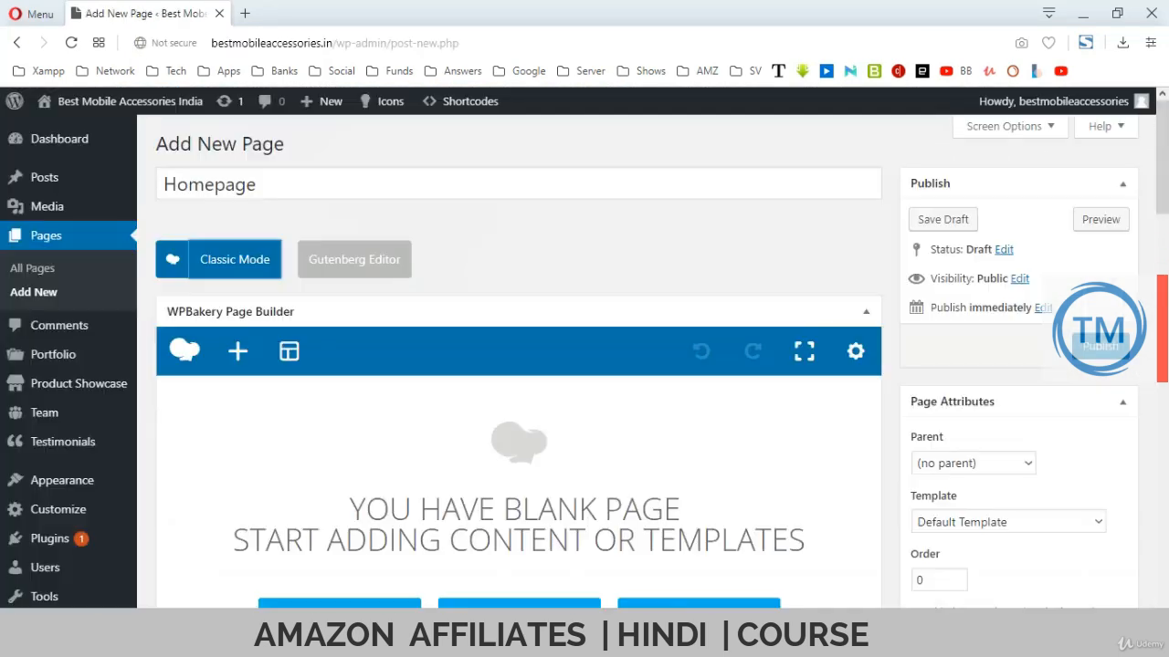
- Return to the new Homepage page and add a Row element to its blank WPBakery layout
{"action": "scroll", "coordinate": [352, 422], "scroll_direction": "down", "scroll_amount": 3}
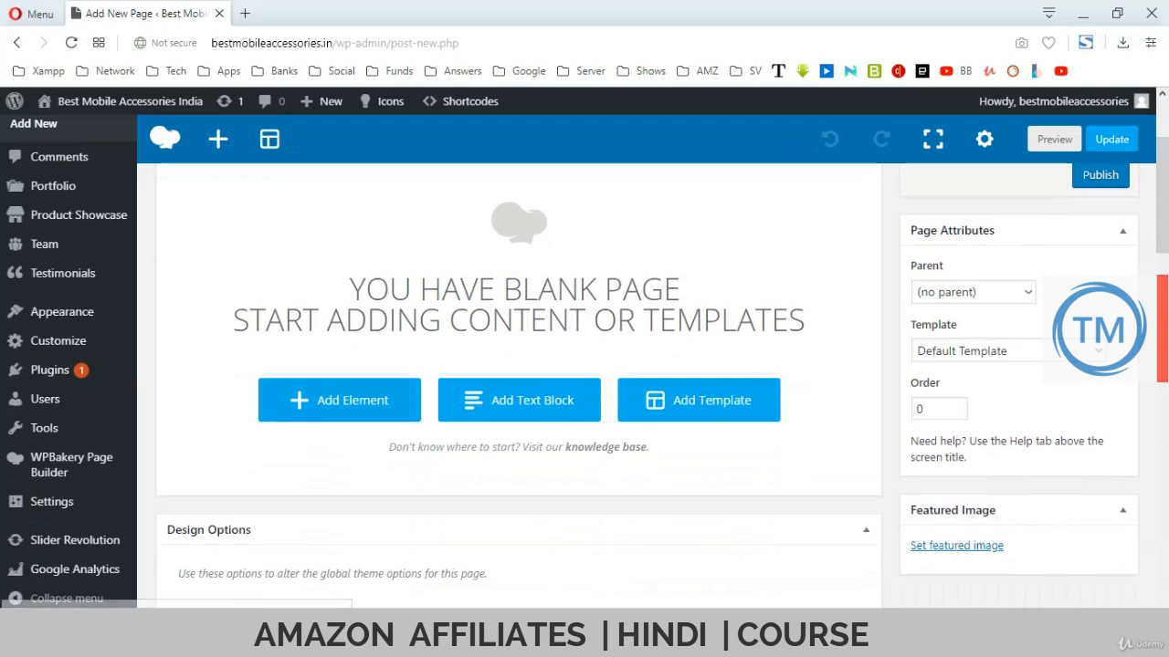
{"action": "left_click", "coordinate": [351, 416]}
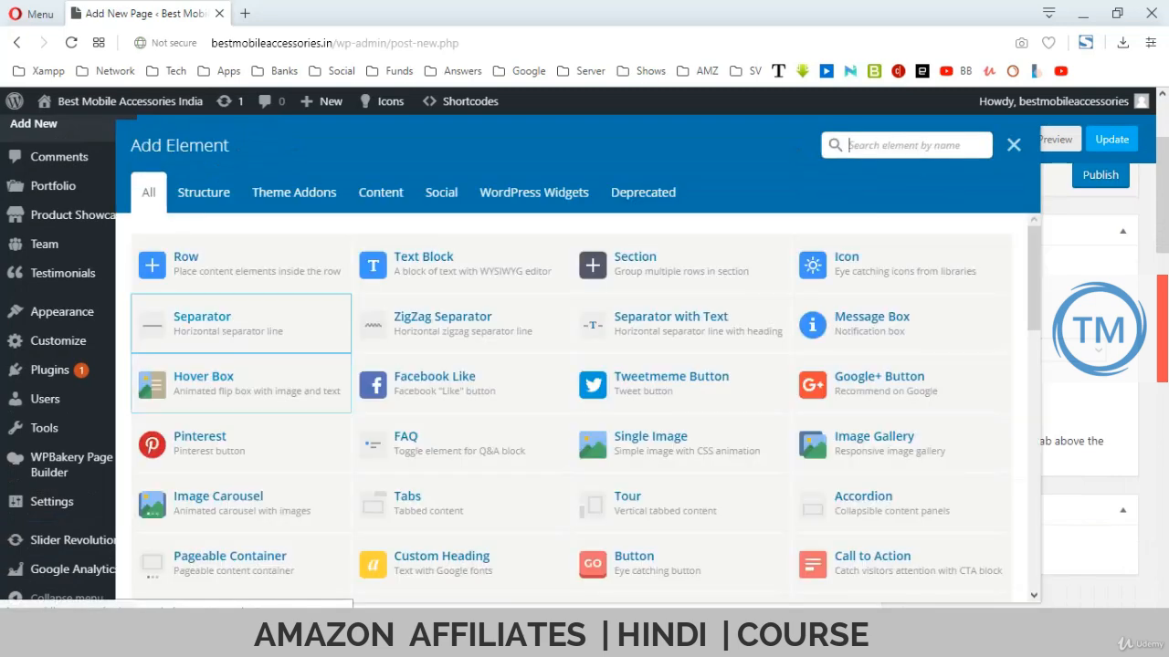
{"action": "left_click", "coordinate": [242, 264]}
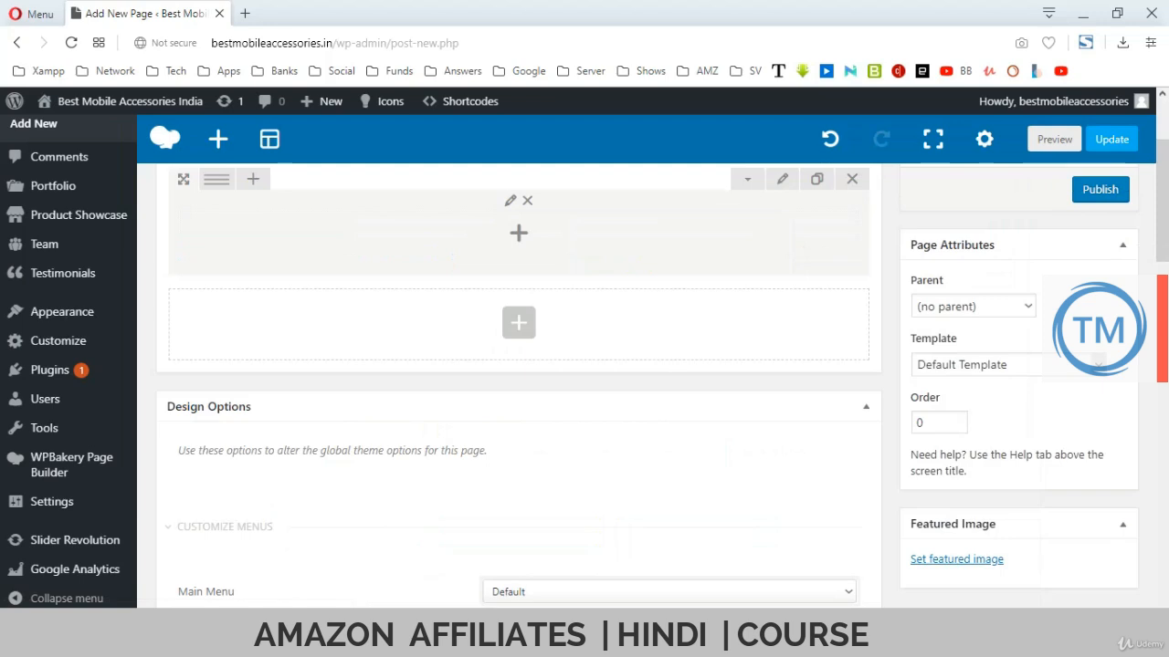
{"action": "scroll", "coordinate": [518, 365], "scroll_direction": "up", "scroll_amount": 3}
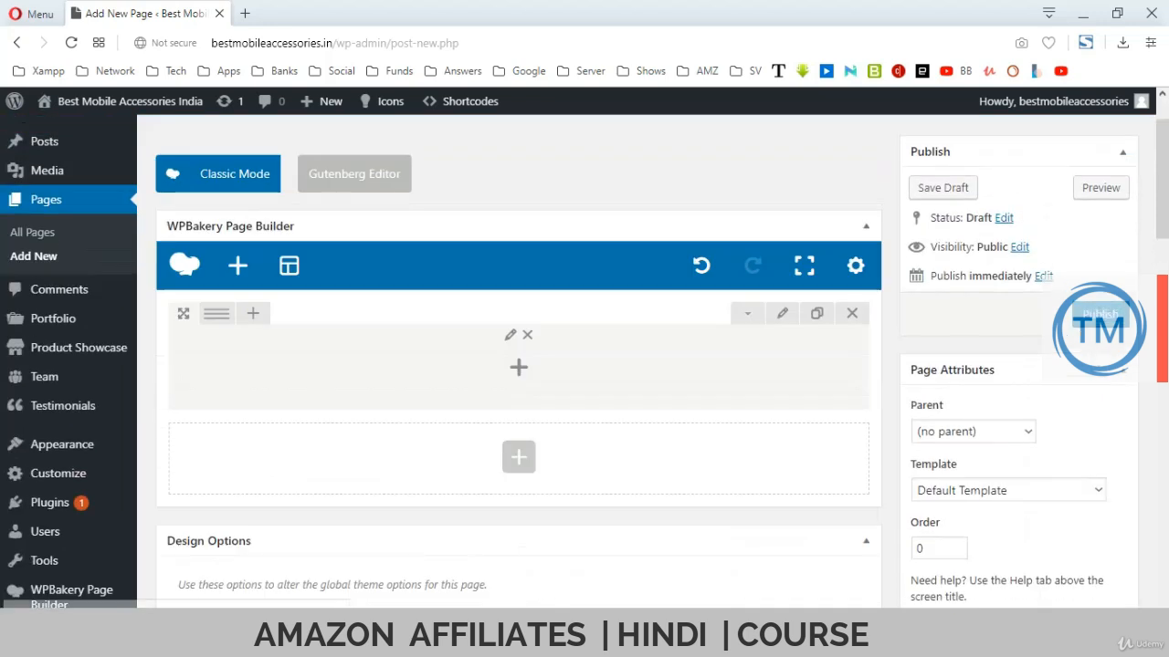
- Enlarge the new row's settings dialog and set the row background width to Full Width
{"action": "left_click", "coordinate": [781, 315]}
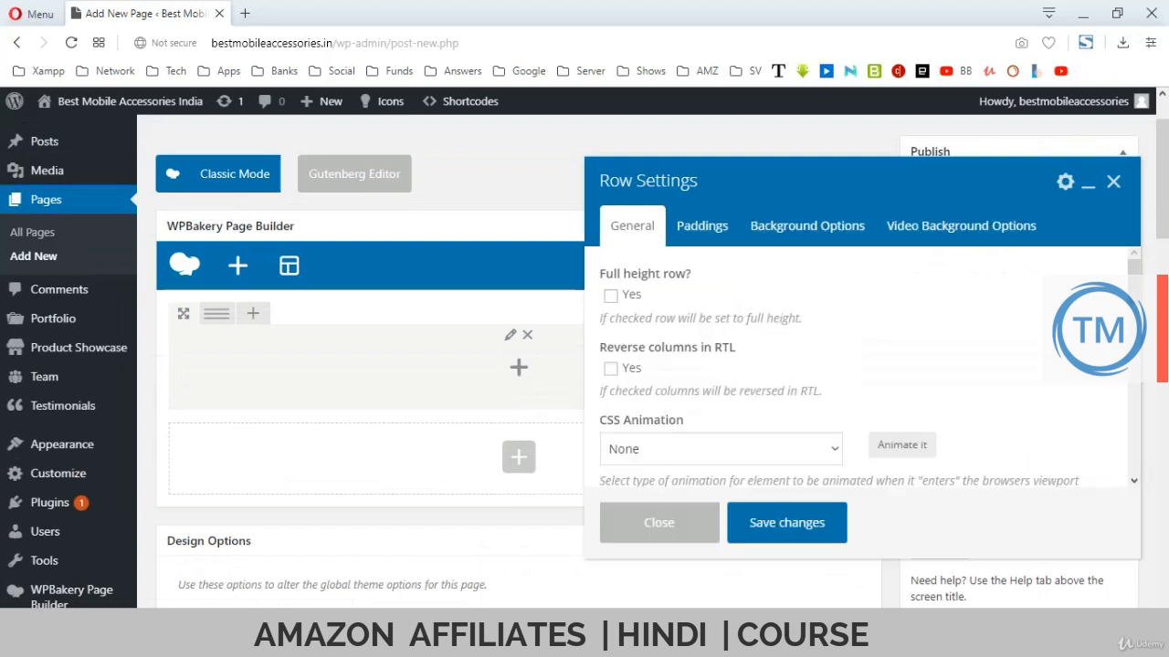
{"action": "left_click_drag", "start_coordinate": [584, 358], "coordinate": [142, 358]}
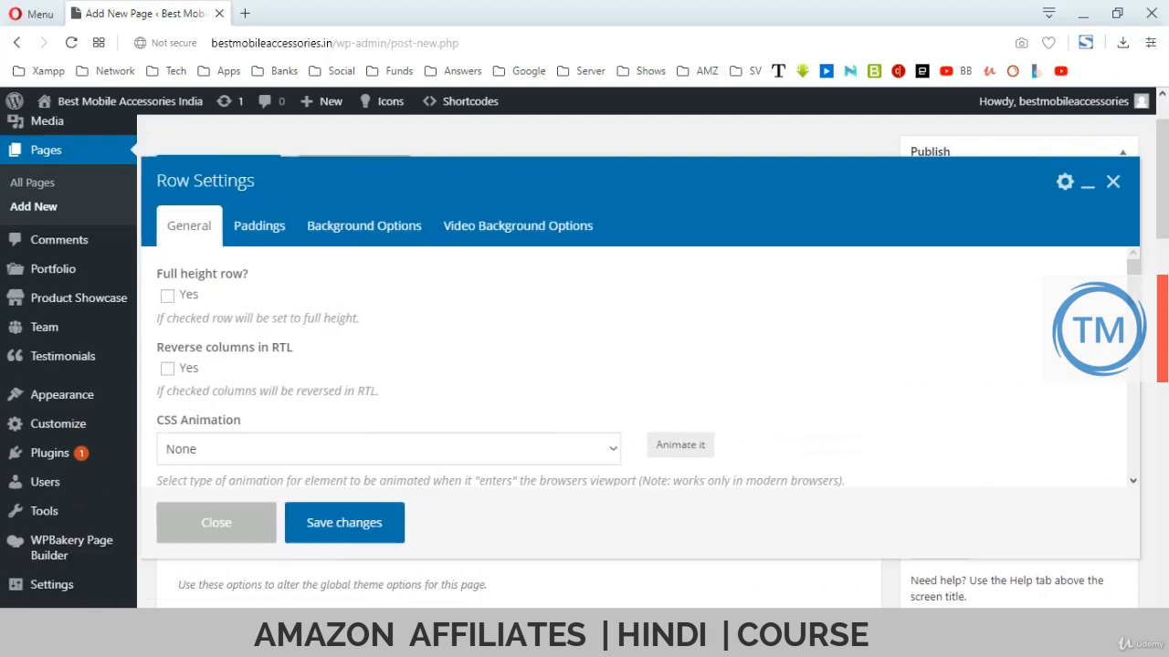
{"action": "left_click_drag", "start_coordinate": [640, 156], "coordinate": [640, 123]}
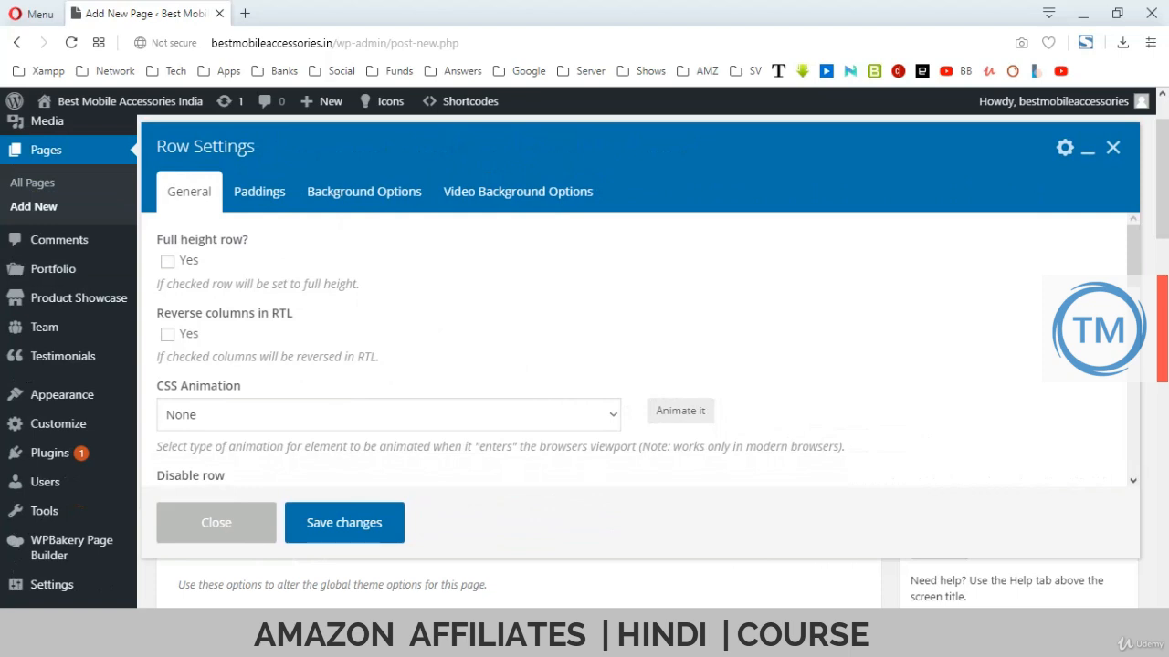
{"action": "scroll", "coordinate": [639, 352], "scroll_direction": "down", "scroll_amount": 4}
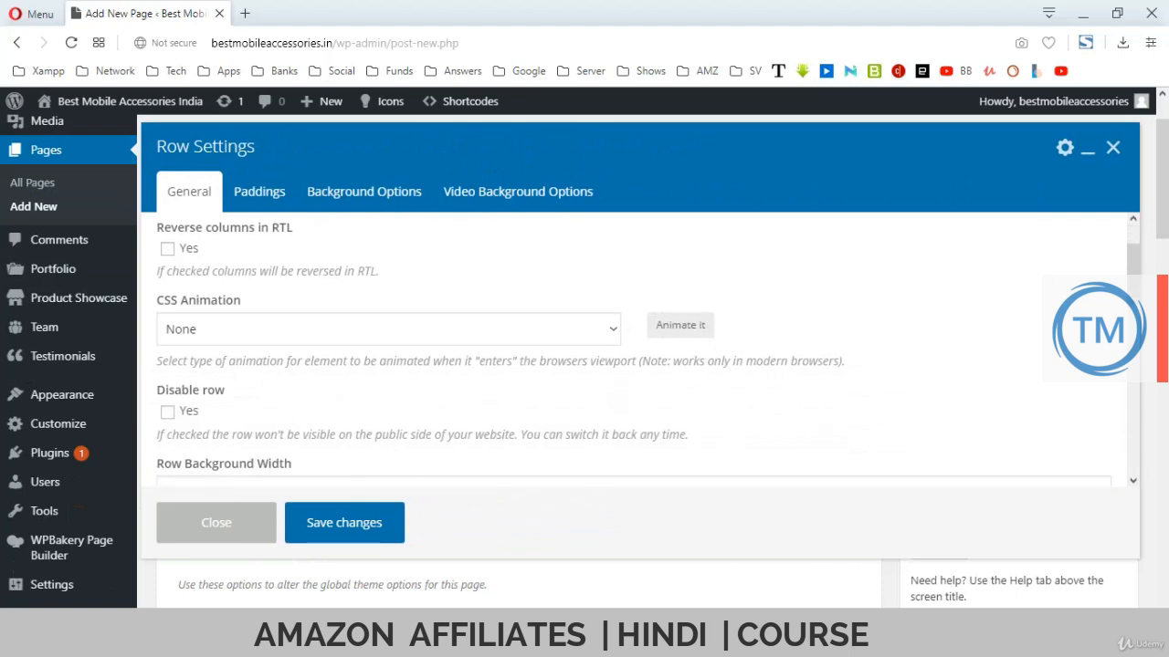
{"action": "scroll", "coordinate": [639, 352], "scroll_direction": "up", "scroll_amount": 1}
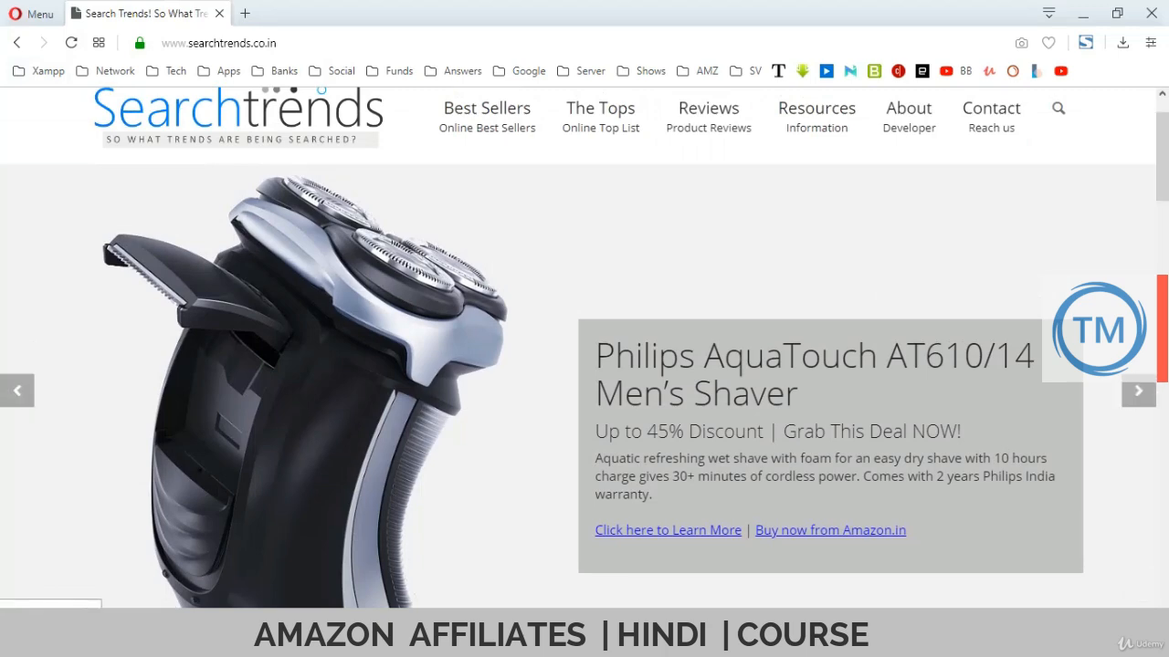
{"action": "scroll", "coordinate": [585, 365], "scroll_direction": "down", "scroll_amount": 3}
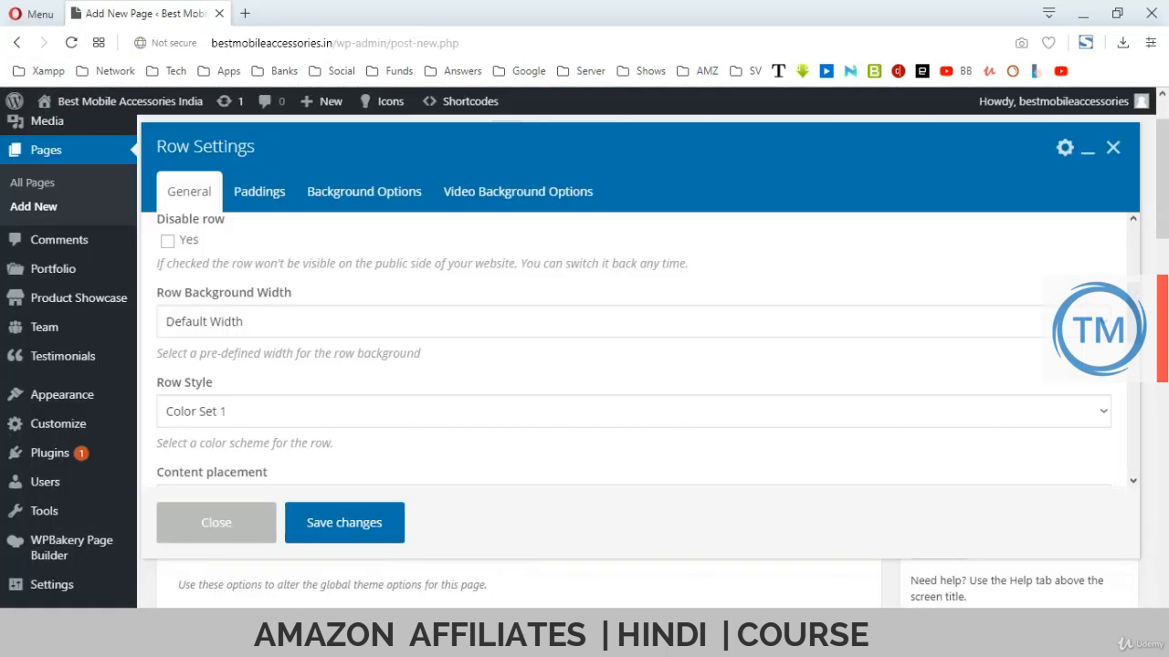
{"action": "left_click", "coordinate": [633, 321]}
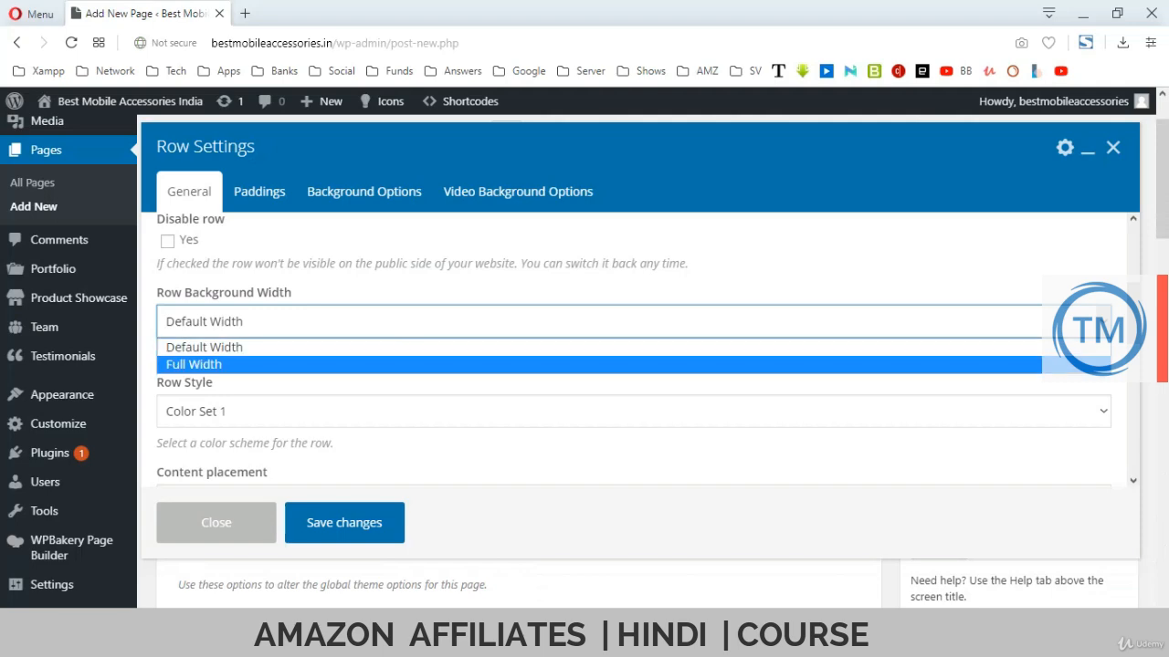
{"action": "left_click", "coordinate": [633, 365]}
{"action": "scroll", "coordinate": [634, 350], "scroll_direction": "down", "scroll_amount": 3}
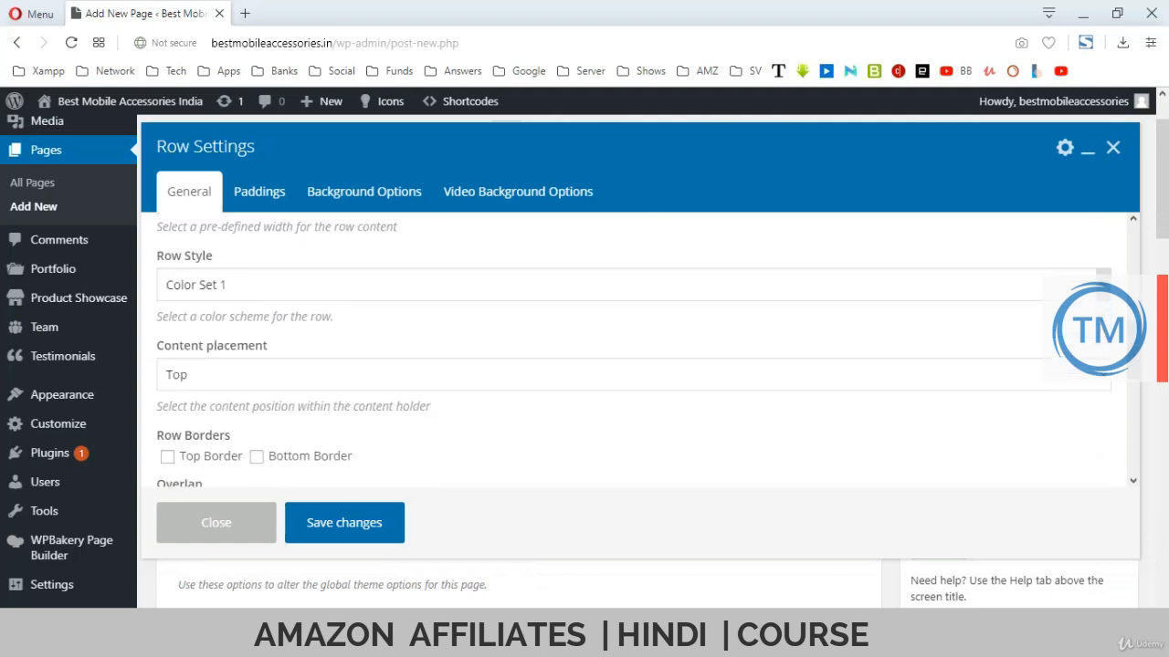
{"action": "scroll", "coordinate": [634, 350], "scroll_direction": "down", "scroll_amount": 5}
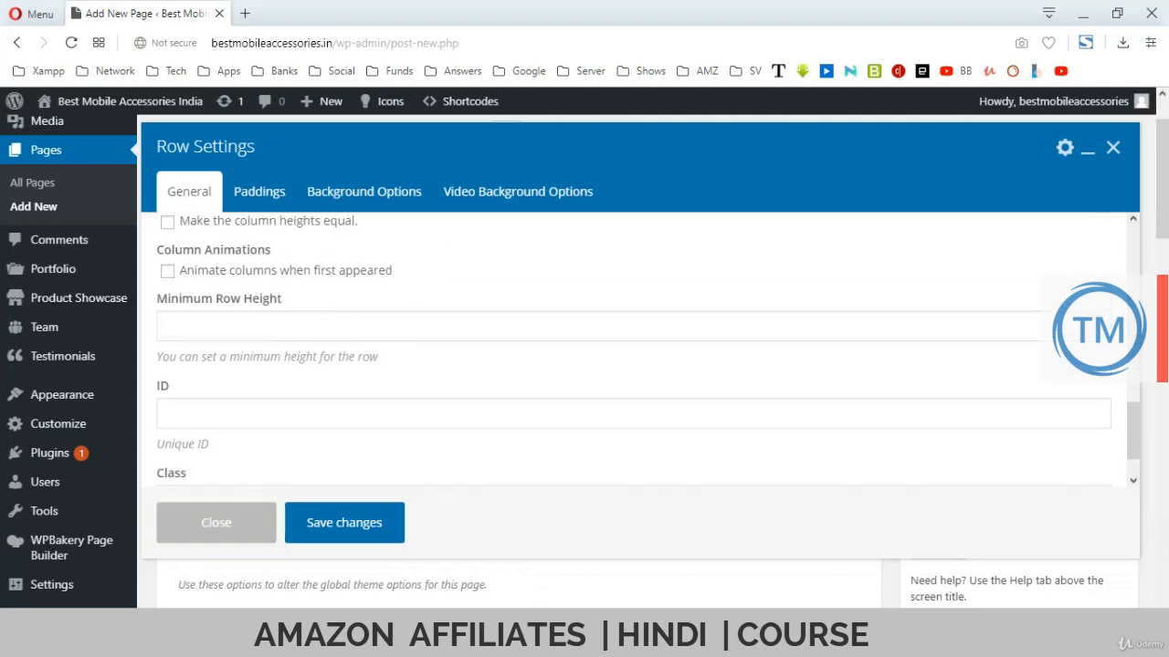
{"action": "scroll", "coordinate": [634, 349], "scroll_direction": "up", "scroll_amount": 10}
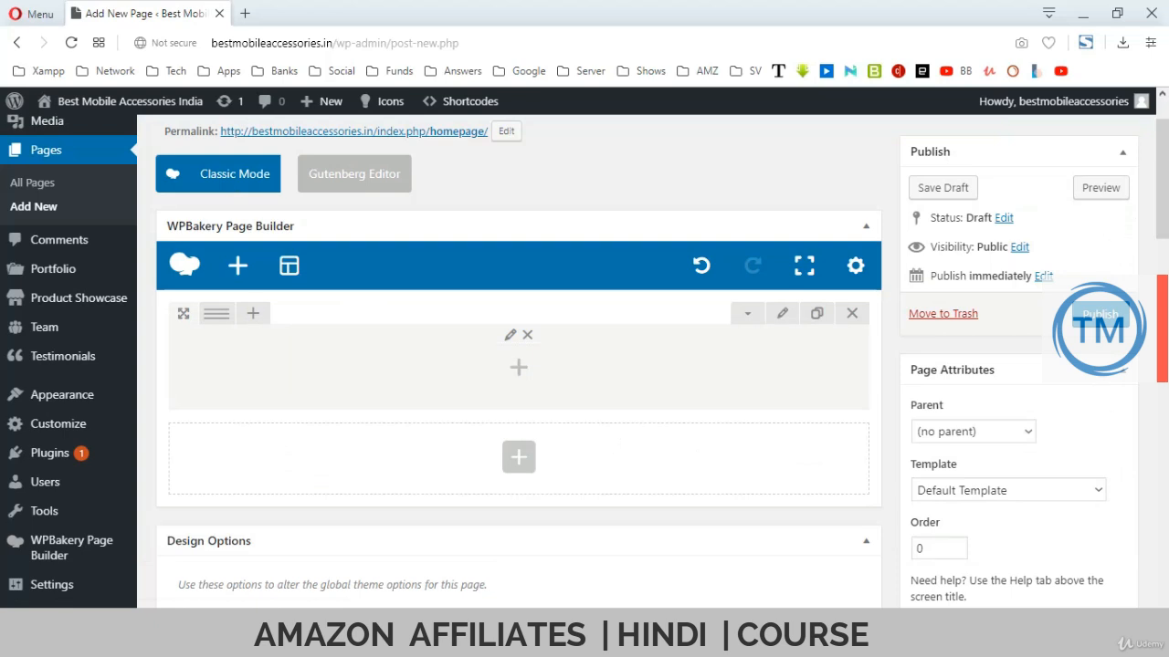
- Search the elements for "slider" and add a Content Slider inside the row
{"action": "left_click", "coordinate": [517, 367]}
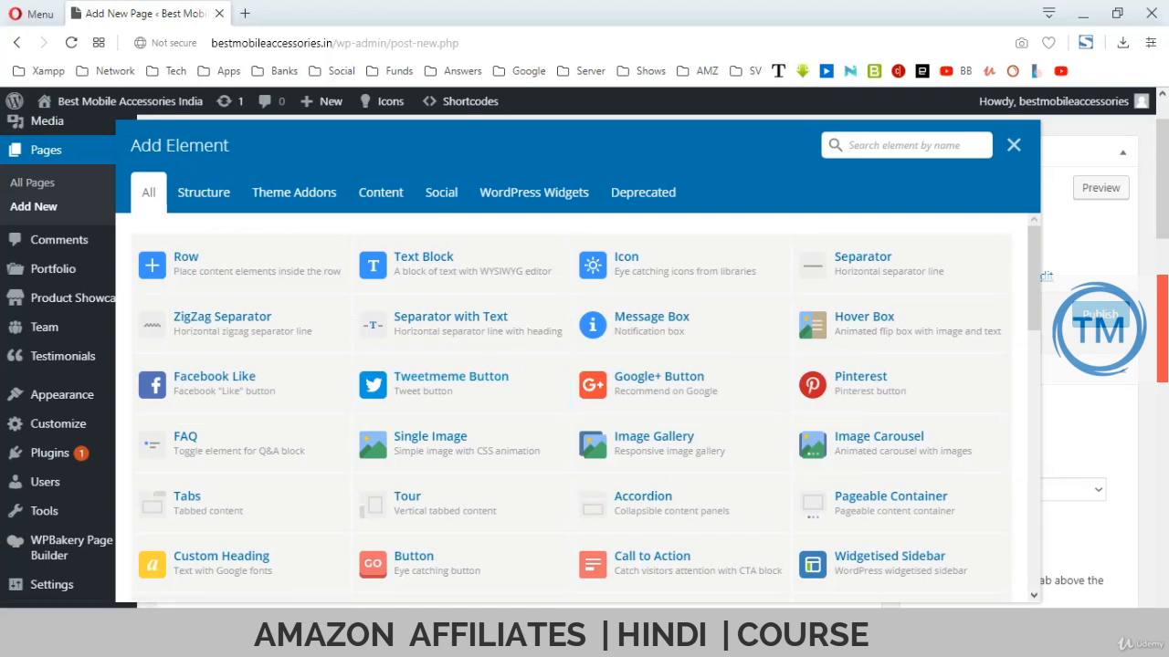
{"action": "type", "text": "slider"}
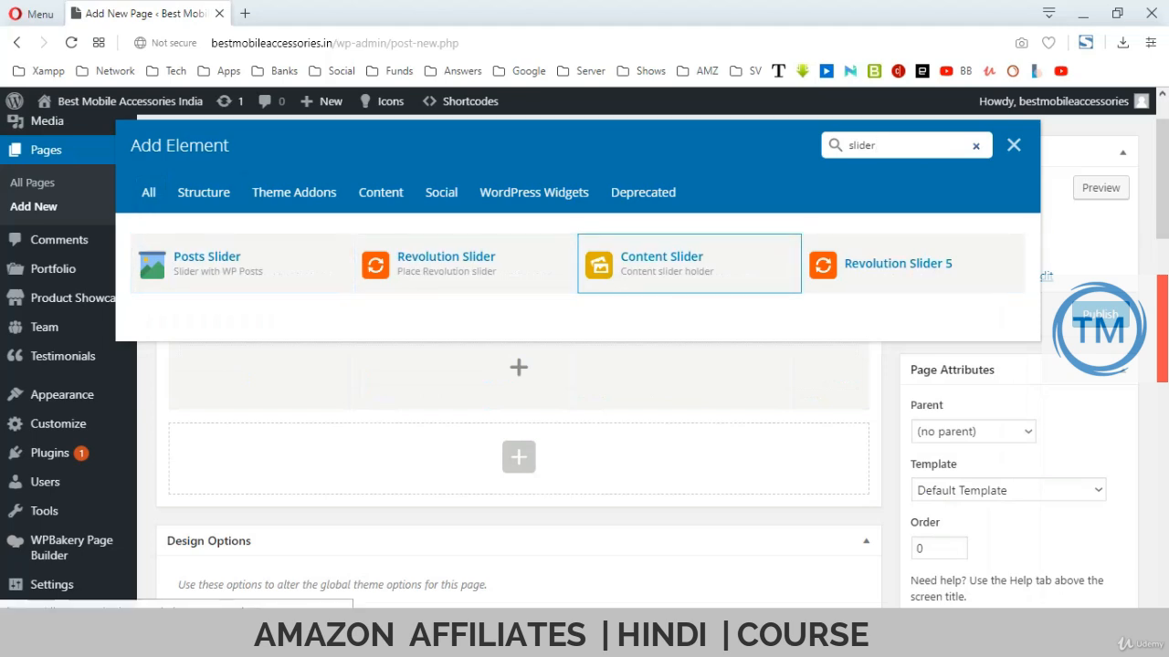
{"action": "left_click", "coordinate": [689, 263]}
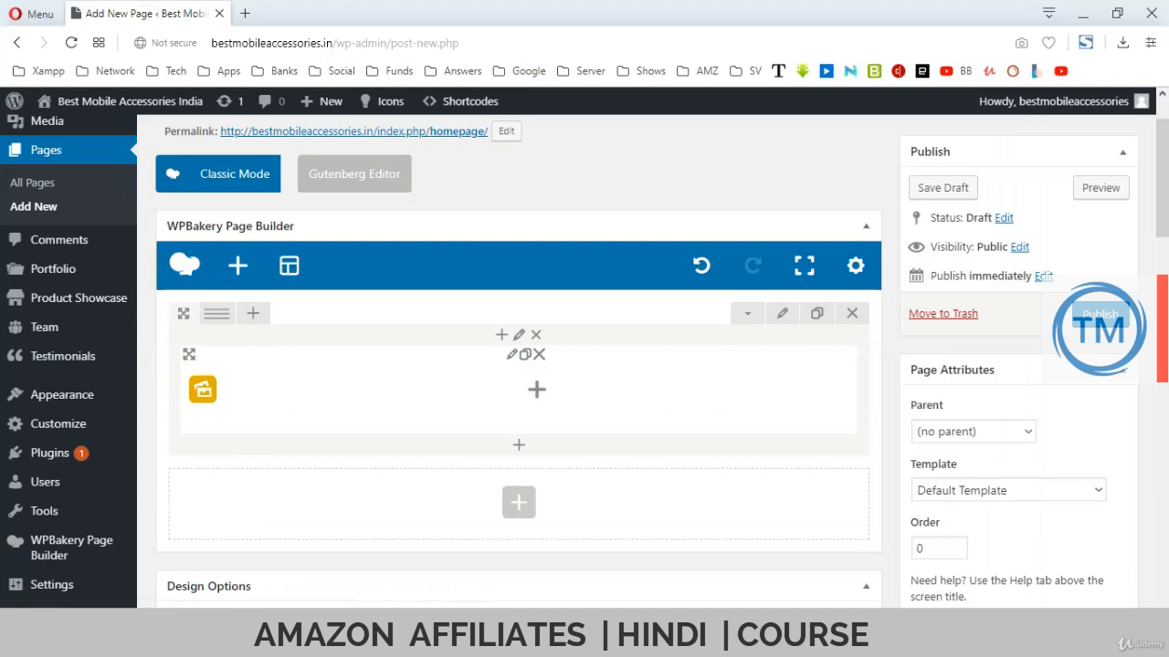
- Turn on automatic sliding and the parallax effect in the content slider's settings
{"action": "scroll", "coordinate": [537, 256], "scroll_direction": "down", "scroll_amount": 3}
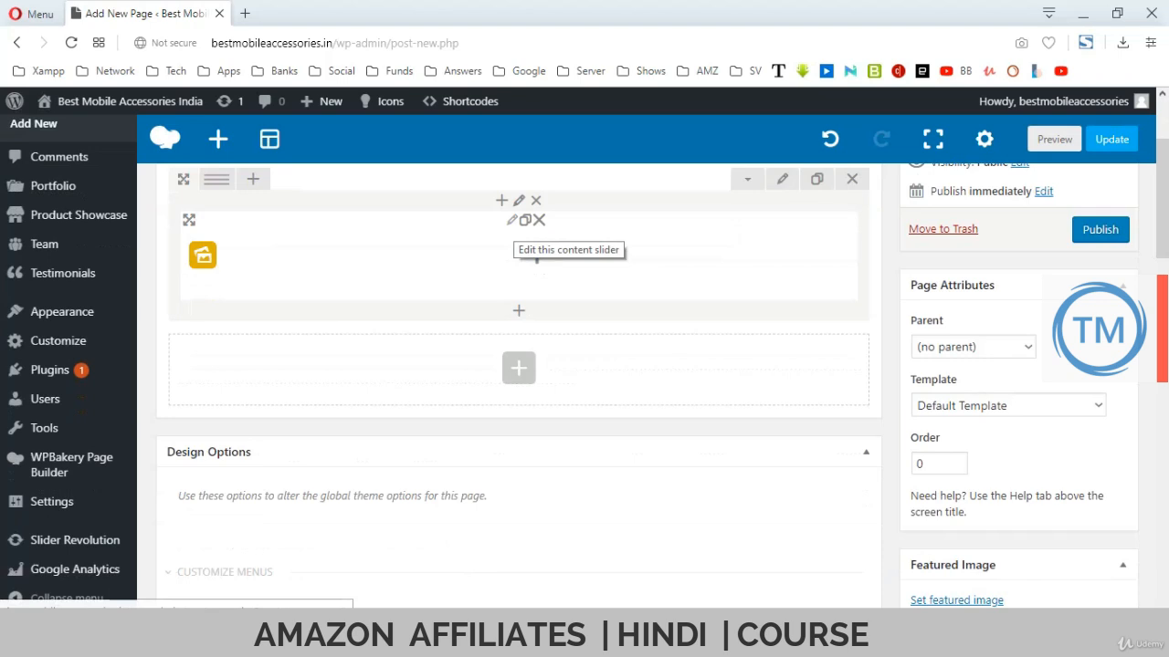
{"action": "left_click", "coordinate": [511, 220]}
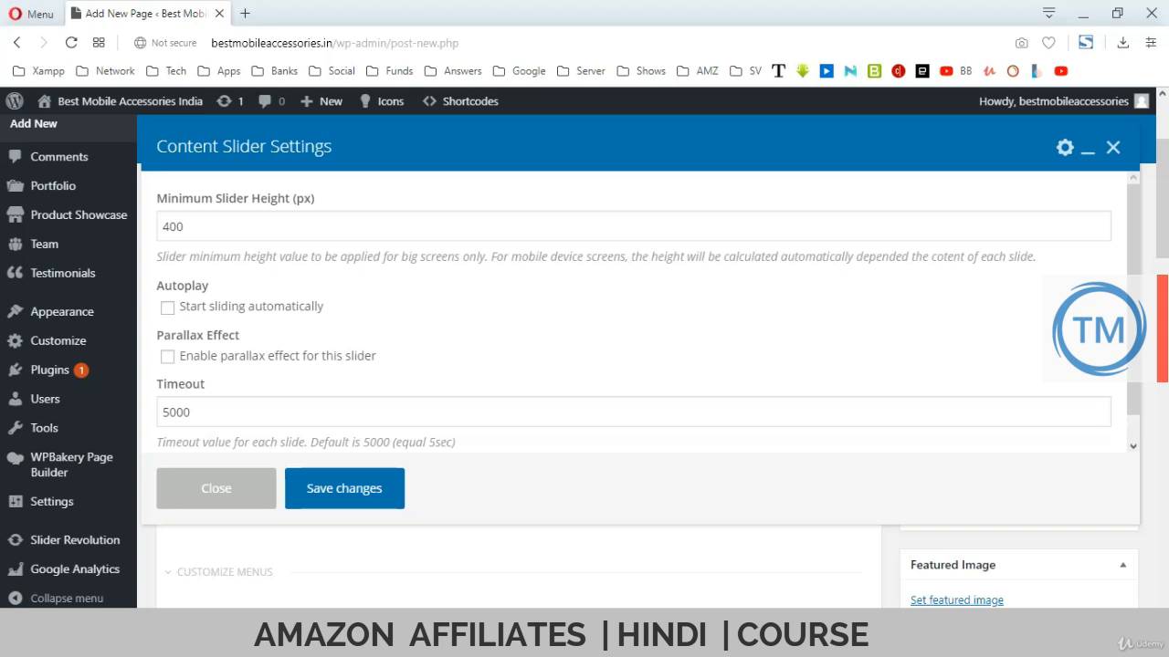
{"action": "left_click", "coordinate": [167, 308]}
{"action": "left_click", "coordinate": [167, 356]}
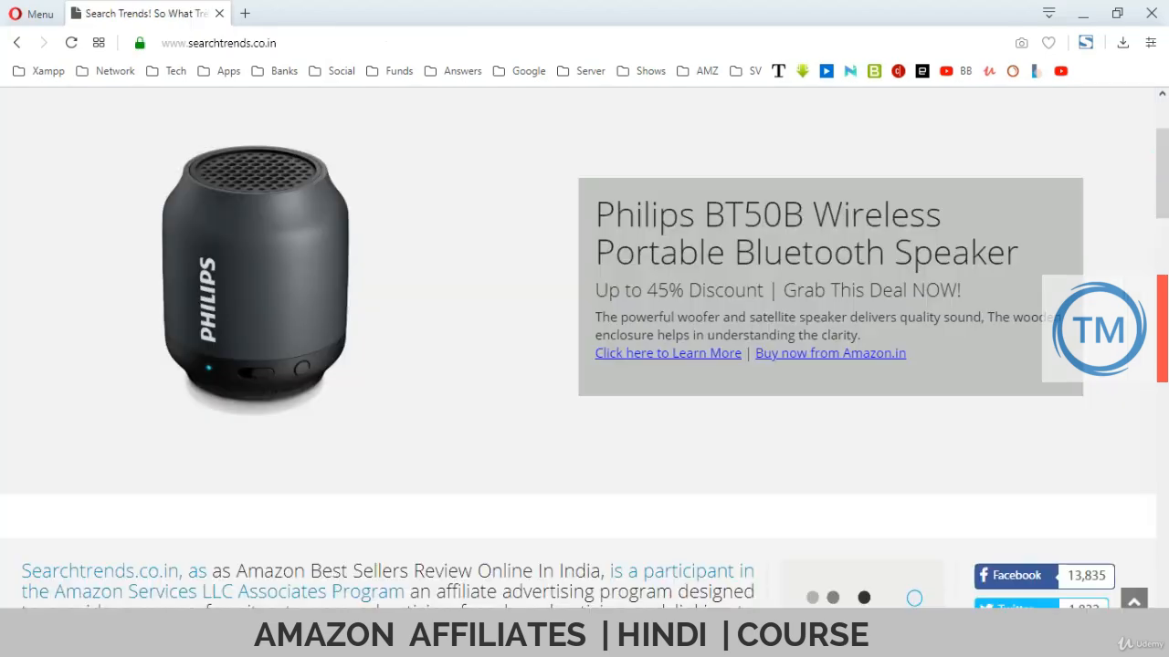
- Switch to the searchtrends.co.in homepage and examine how its slider behaves while the page scrolls
{"action": "scroll", "coordinate": [584, 347], "scroll_direction": "down", "scroll_amount": 5}
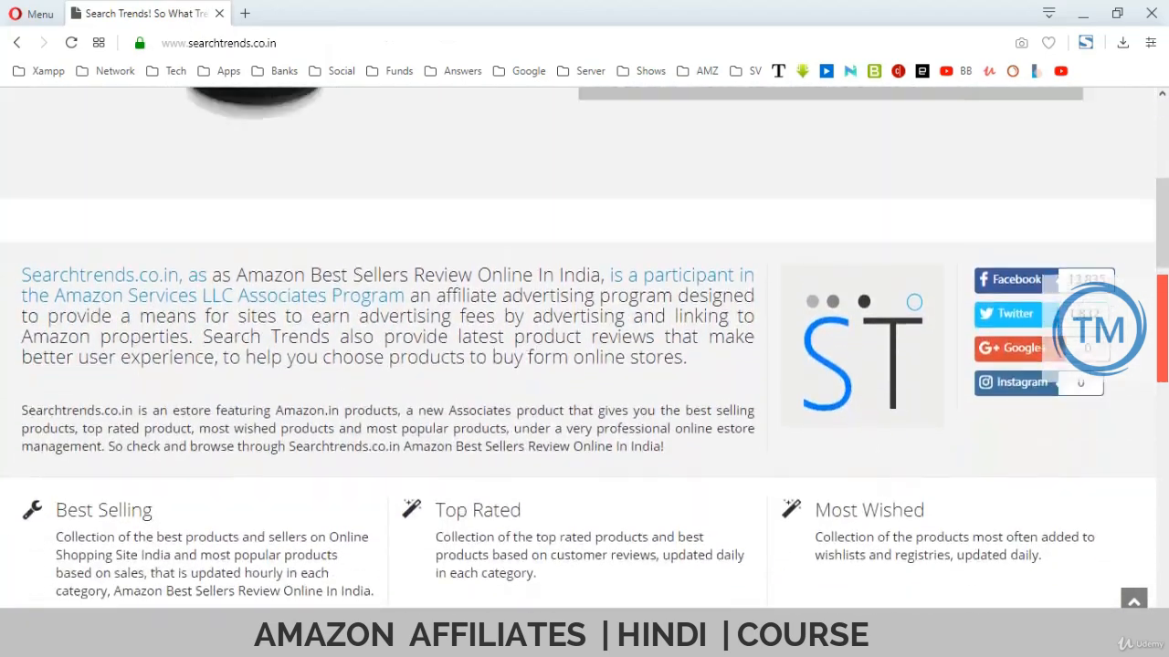
{"action": "scroll", "coordinate": [584, 347], "scroll_direction": "up", "scroll_amount": 3}
{"action": "scroll", "coordinate": [584, 347], "scroll_direction": "down", "scroll_amount": 3}
{"action": "scroll", "coordinate": [585, 347], "scroll_direction": "up", "scroll_amount": 5}
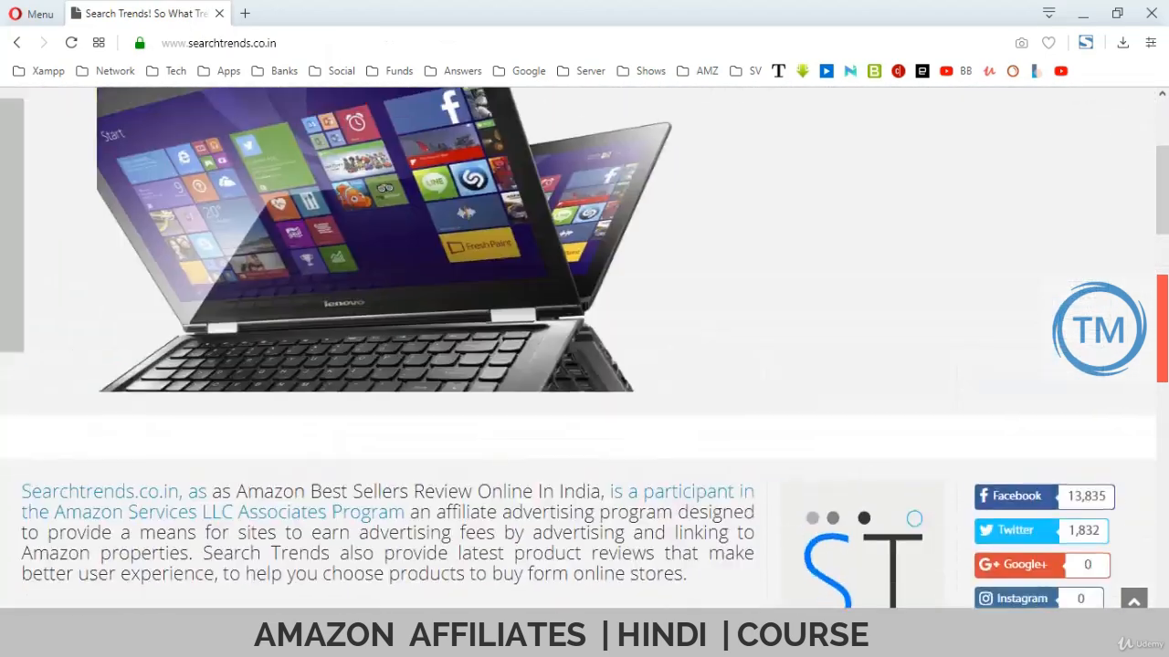
{"action": "scroll", "coordinate": [584, 347], "scroll_direction": "down", "scroll_amount": 4}
{"action": "scroll", "coordinate": [585, 347], "scroll_direction": "up", "scroll_amount": 3}
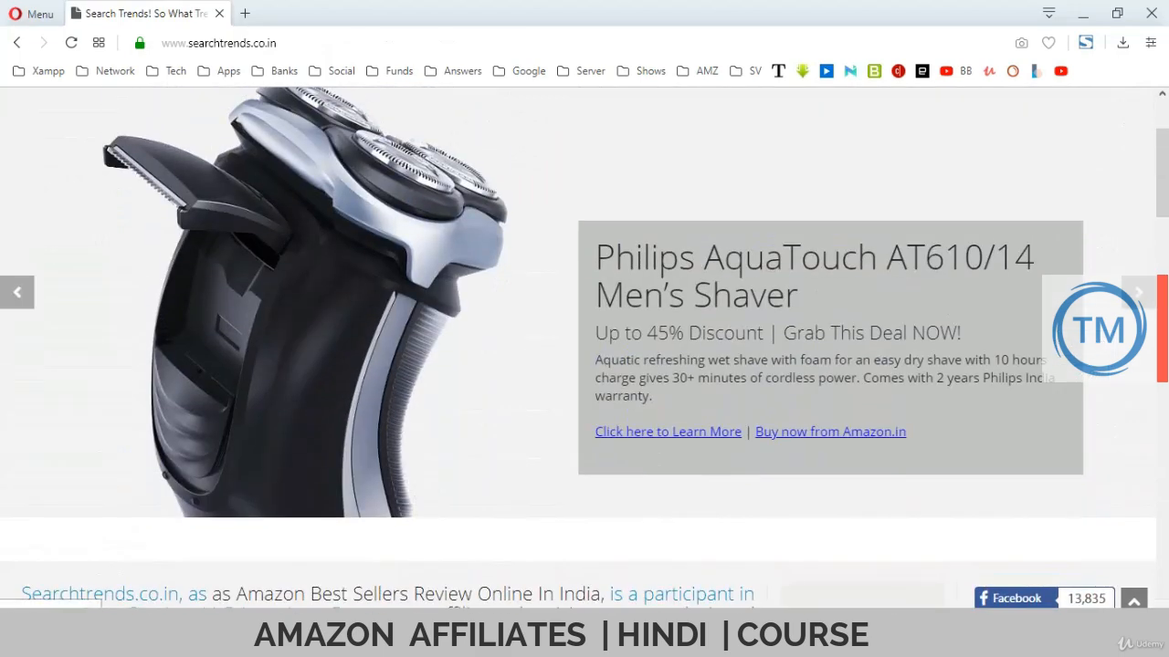
{"action": "scroll", "coordinate": [584, 347], "scroll_direction": "down", "scroll_amount": 1}
{"action": "scroll", "coordinate": [584, 347], "scroll_direction": "down", "scroll_amount": 5}
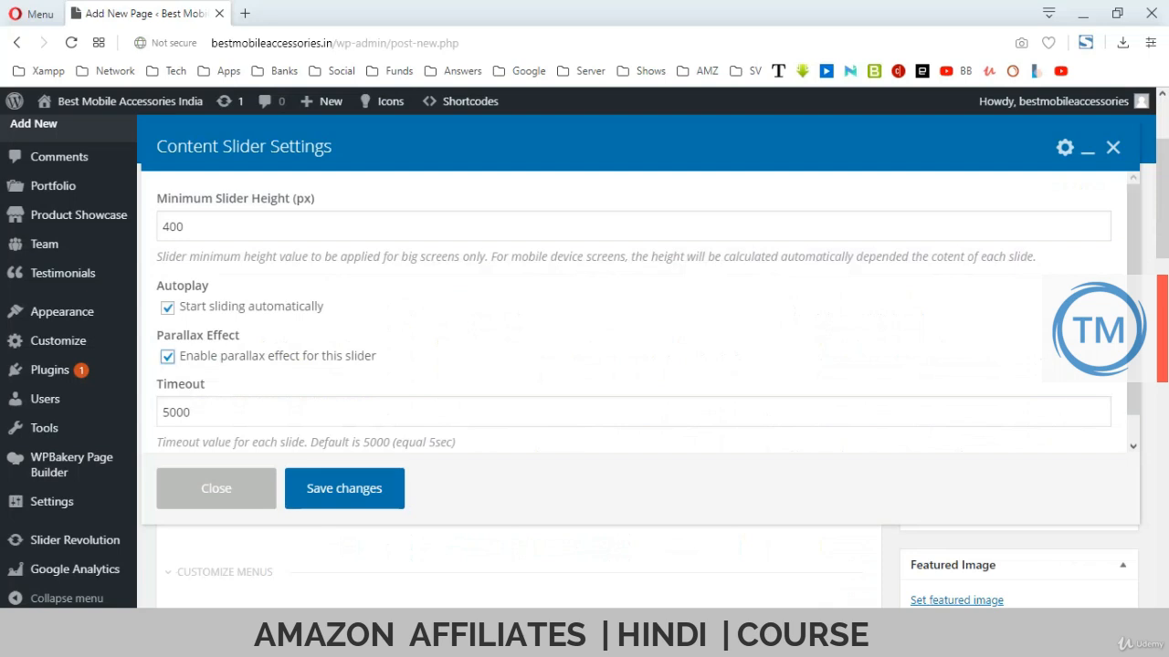
- Turn off the content slider's parallax effect and save the slider settings
{"action": "left_click", "coordinate": [167, 357]}
{"action": "scroll", "coordinate": [633, 312], "scroll_direction": "down", "scroll_amount": 1}
{"action": "left_click", "coordinate": [237, 382]}
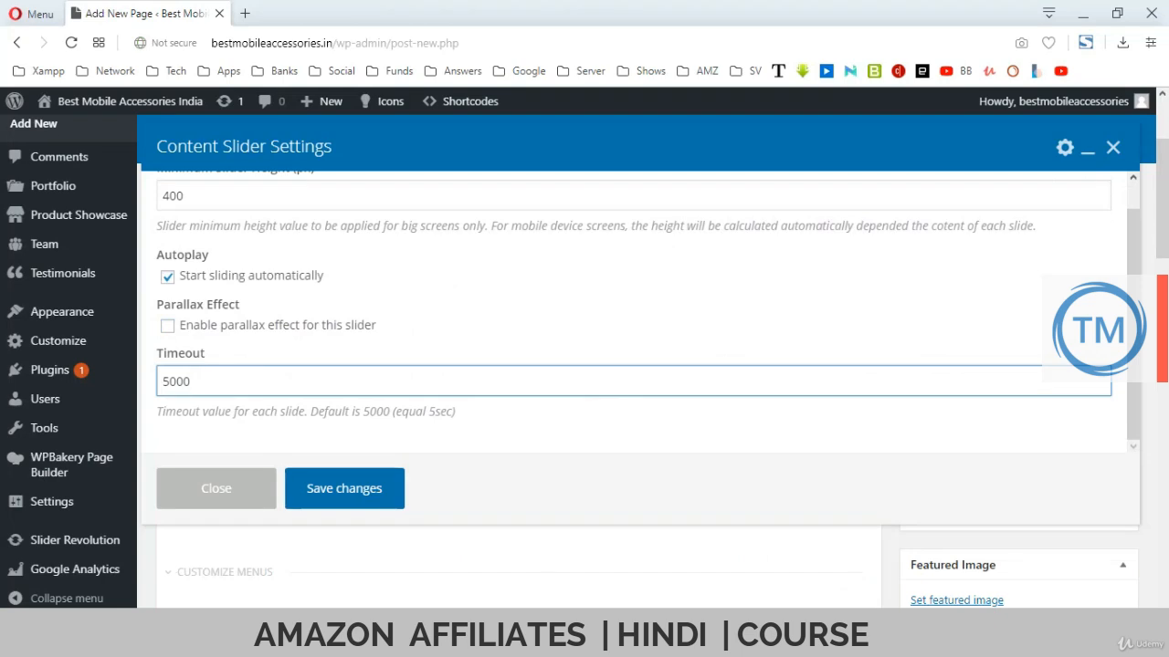
{"action": "left_click", "coordinate": [344, 488]}
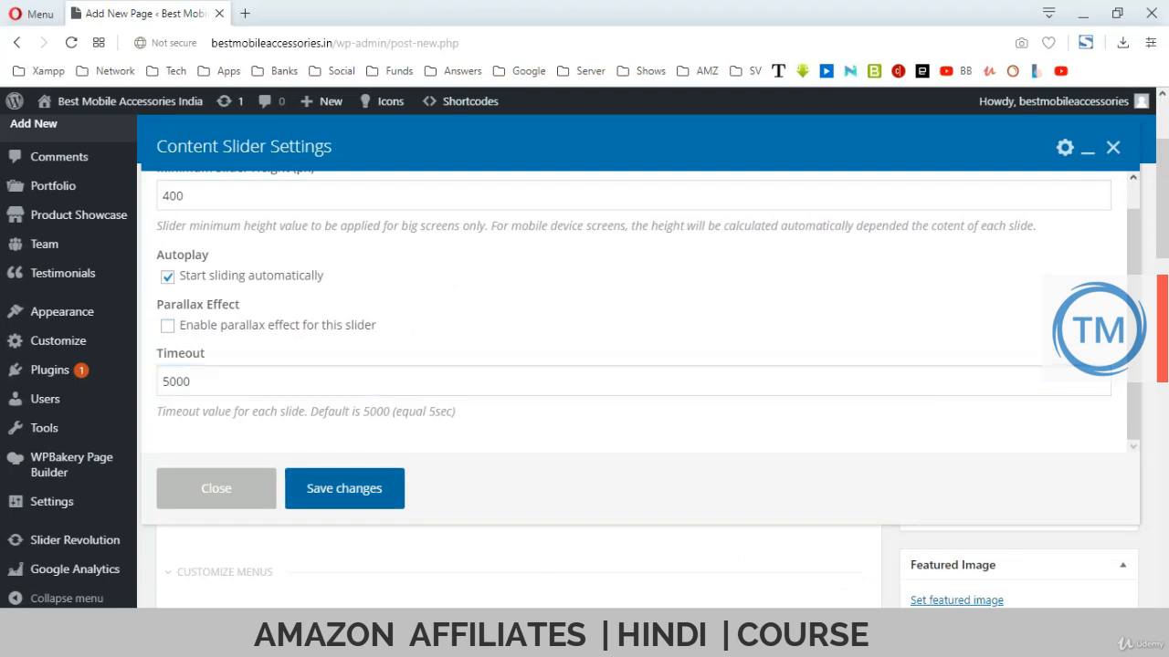
- Add a Slide element inside the content slider
{"action": "scroll", "coordinate": [519, 361], "scroll_direction": "up", "scroll_amount": 1}
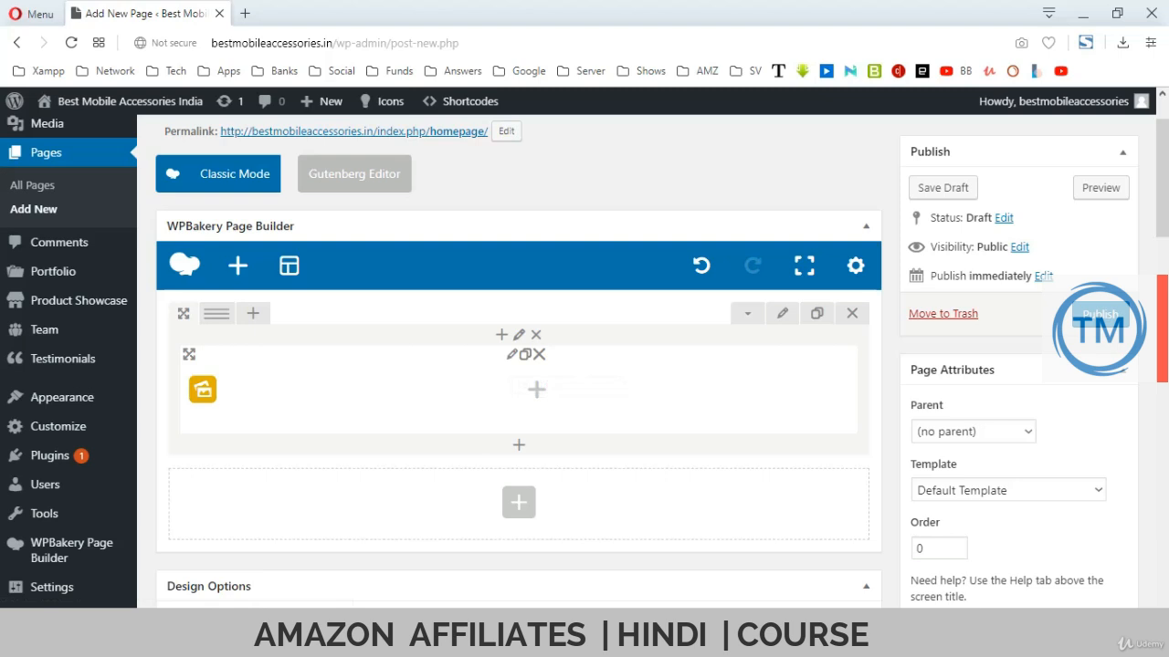
{"action": "left_click", "coordinate": [536, 389]}
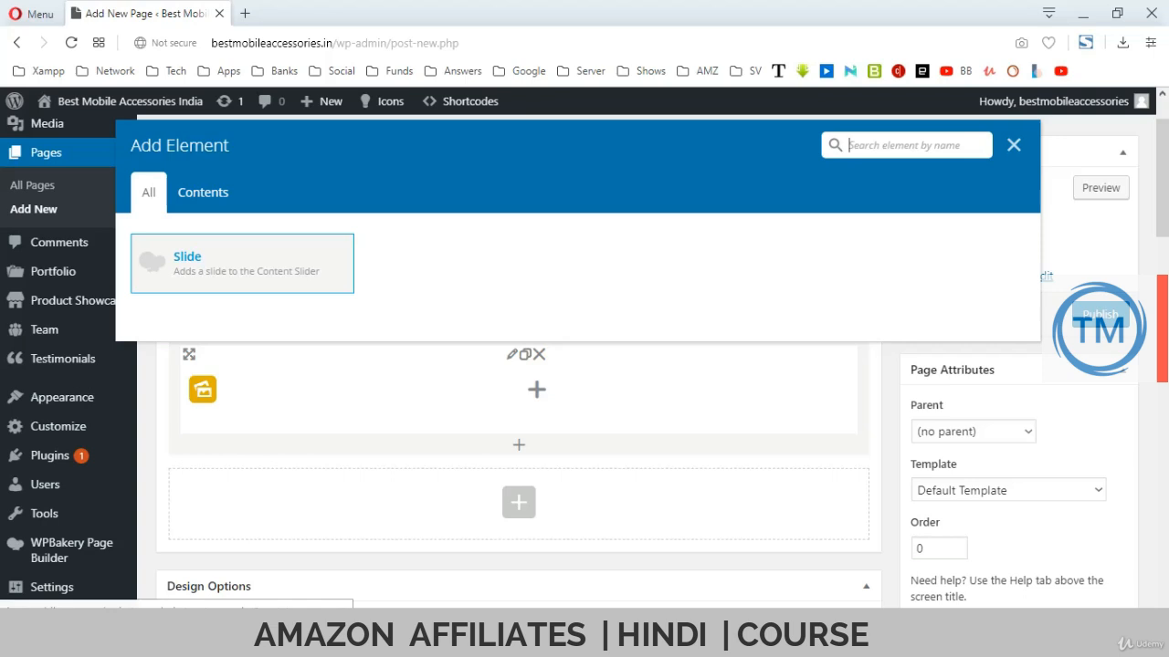
{"action": "left_click", "coordinate": [242, 264]}
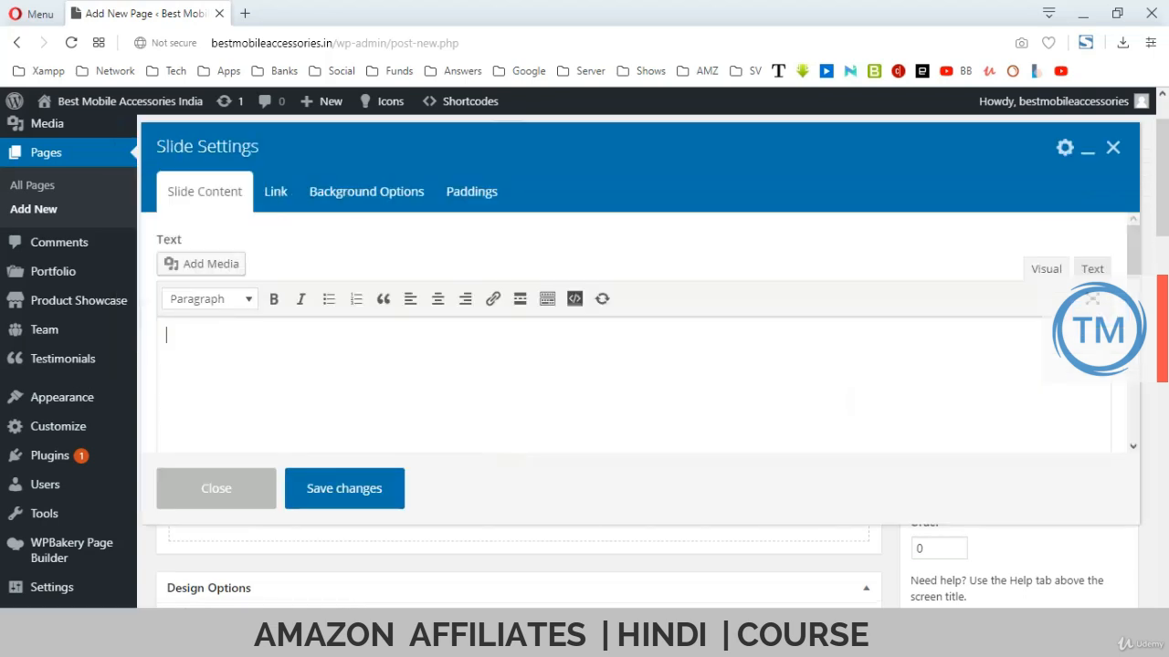
{"action": "scroll", "coordinate": [585, 365], "scroll_direction": "down", "scroll_amount": 1}
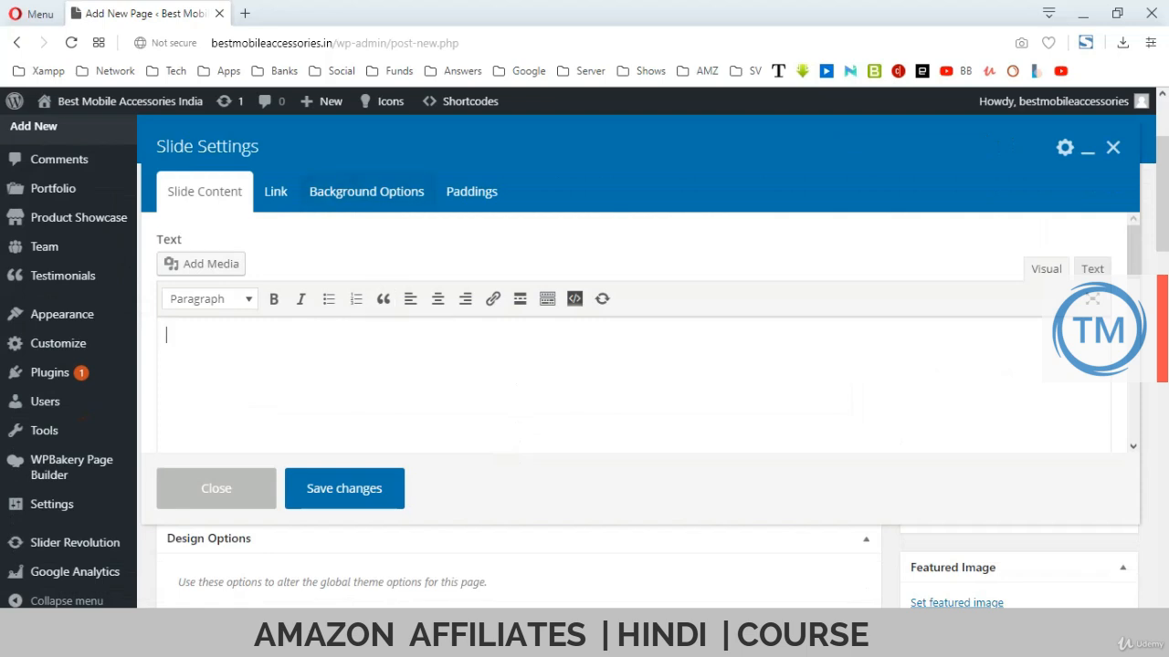
- Set Top-3-Best-In-Ear-Headphones-India-2019.jpg from the media library as the slide's background image
{"action": "left_click", "coordinate": [366, 192]}
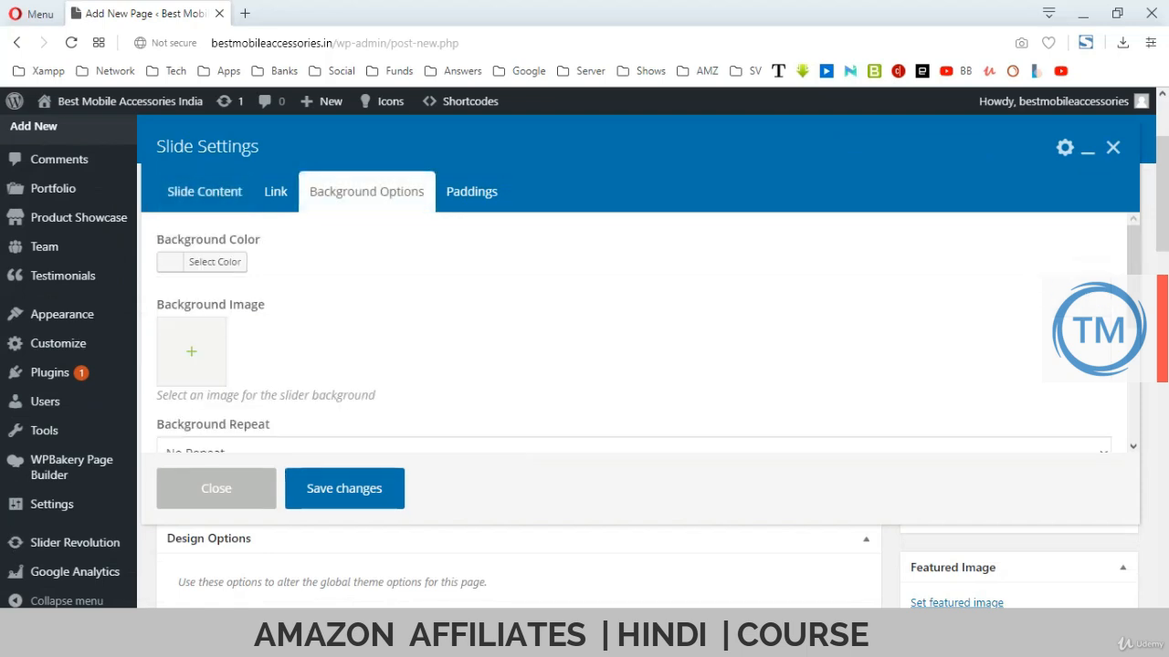
{"action": "left_click", "coordinate": [190, 352]}
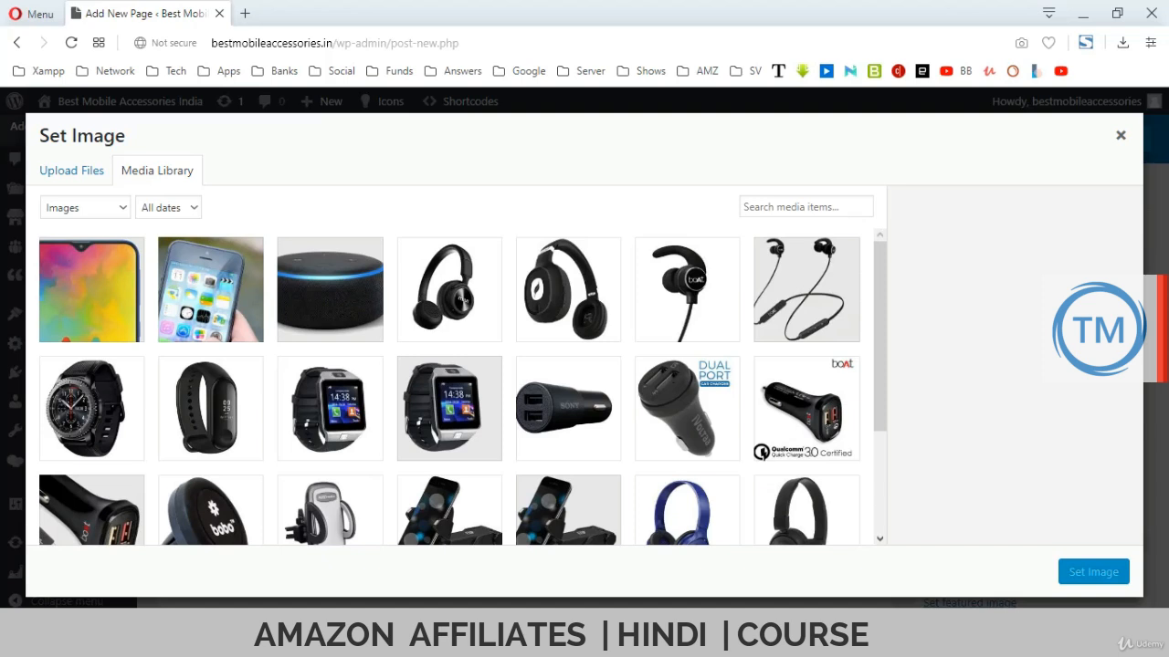
{"action": "scroll", "coordinate": [463, 387], "scroll_direction": "down", "scroll_amount": 2}
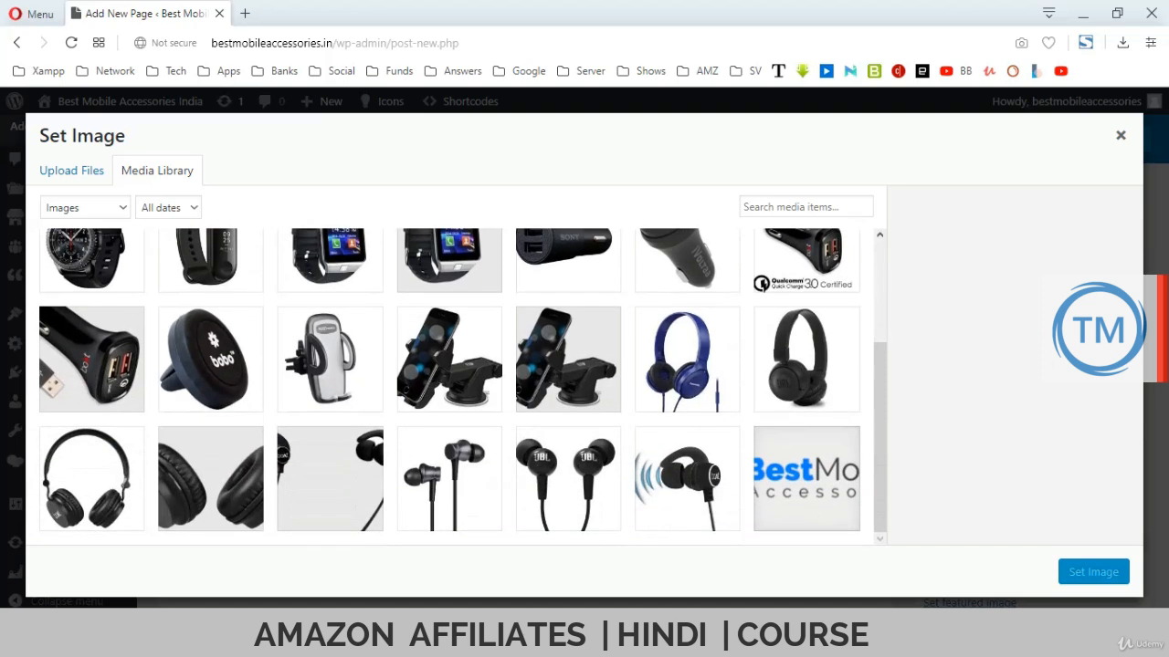
{"action": "left_click", "coordinate": [331, 479]}
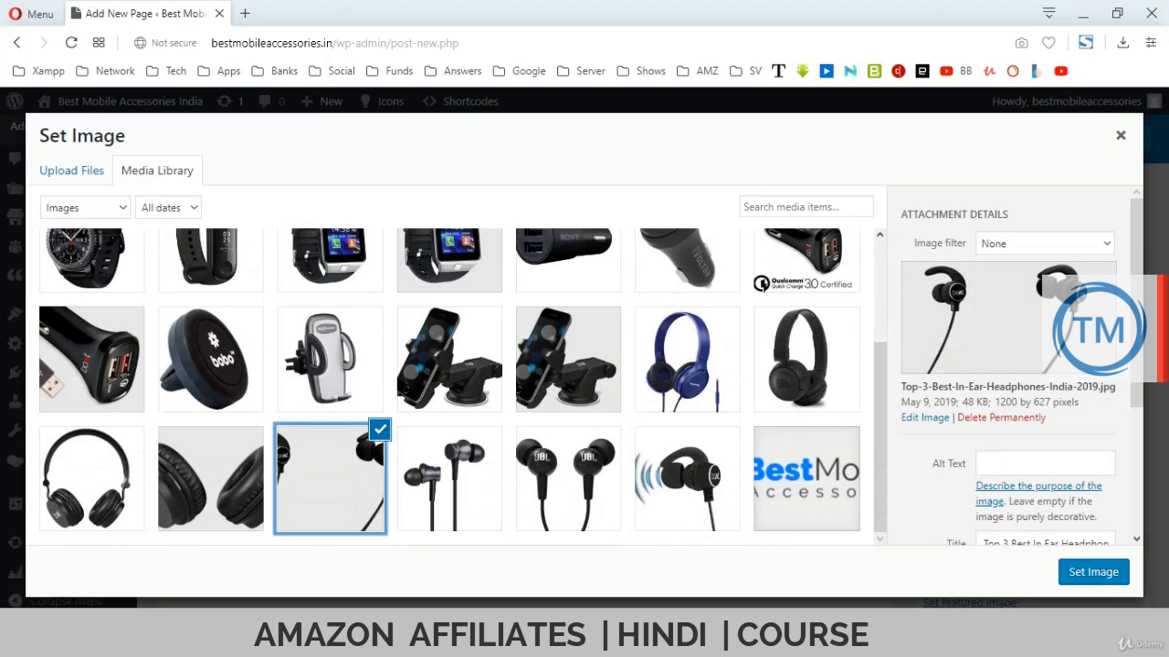
{"action": "left_click_drag", "start_coordinate": [994, 402], "coordinate": [1052, 402]}
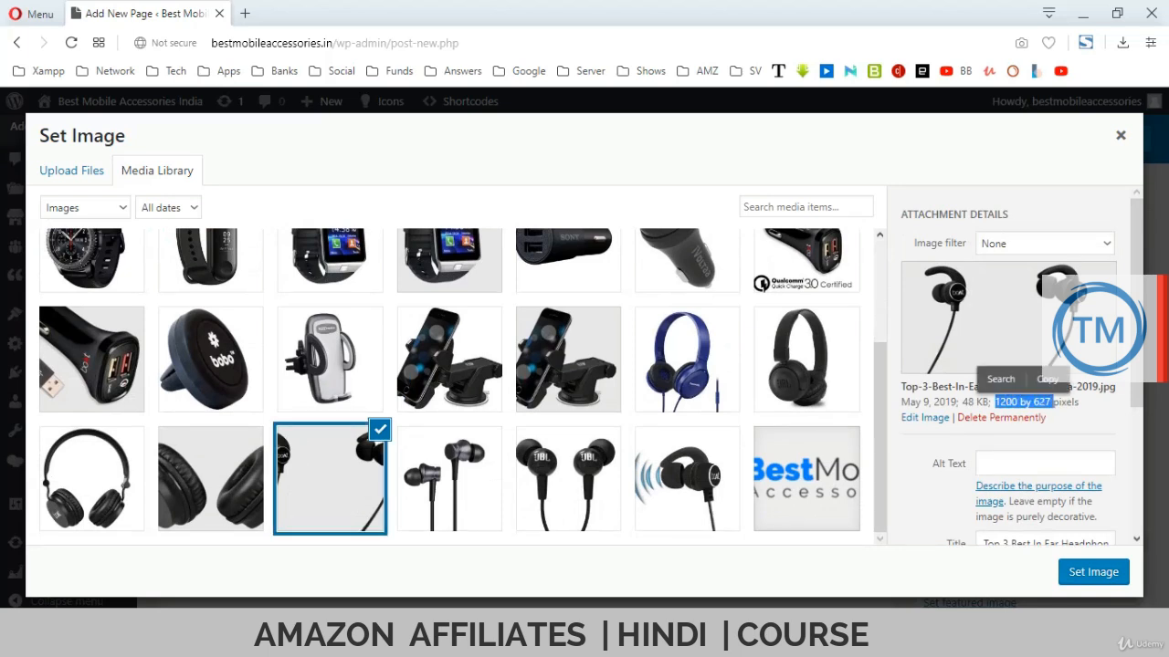
{"action": "left_click", "coordinate": [1093, 573]}
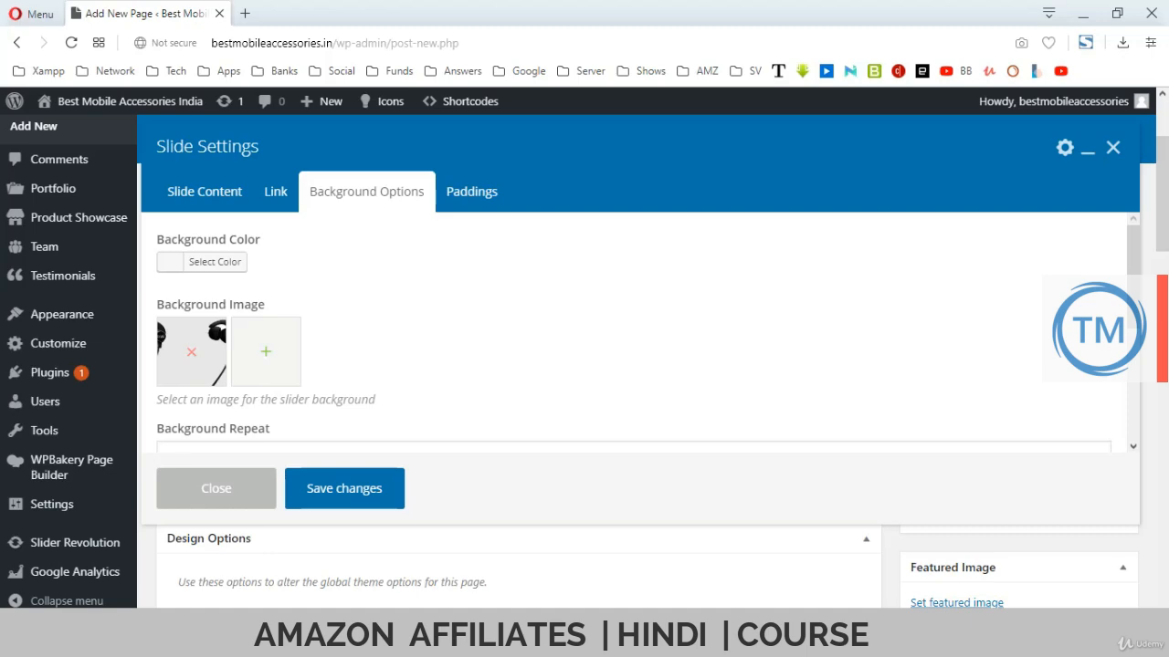
- Show the slide's link settings and open the bestmobileaccessories.in homepage in another browser window
{"action": "left_click", "coordinate": [275, 191]}
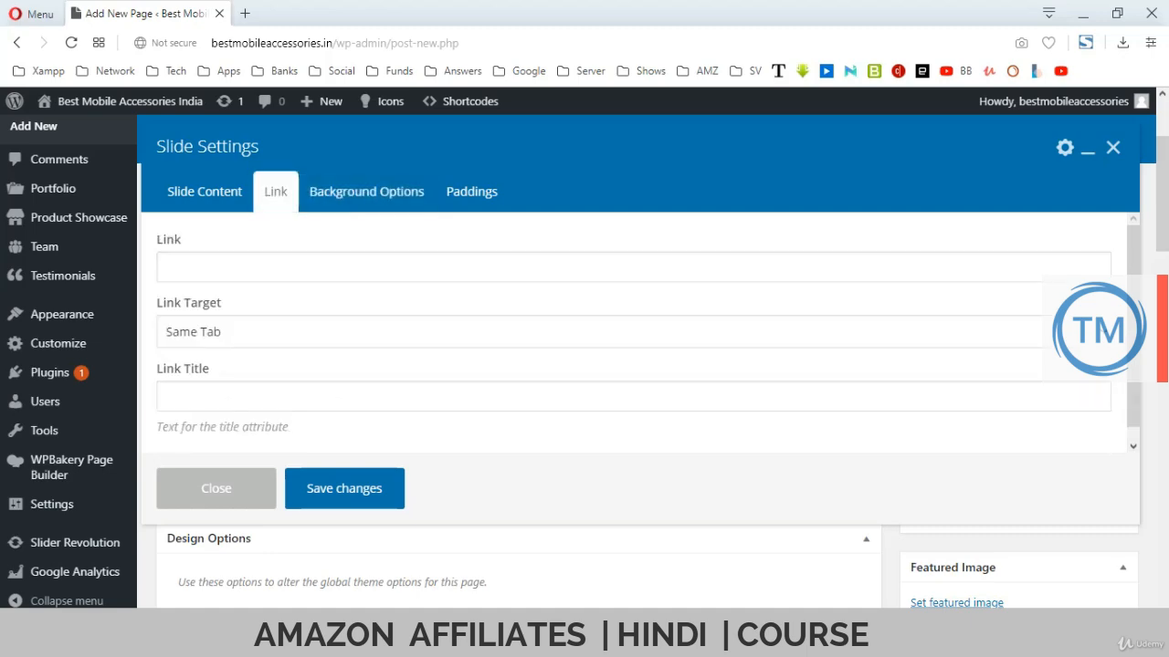
{"action": "key", "text": "alt+Tab"}
{"action": "scroll", "coordinate": [585, 347], "scroll_direction": "up", "scroll_amount": 7}
{"action": "key", "text": "alt+Tab"}
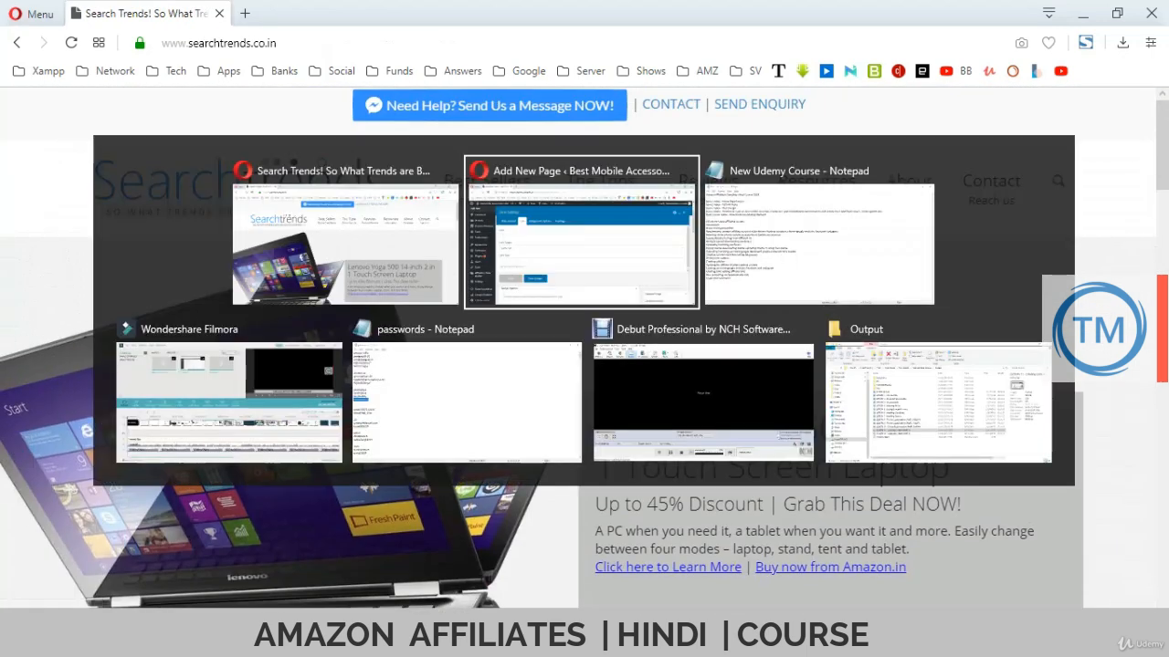
{"action": "key", "text": "Tab"}
{"action": "key", "text": "Tab"}
{"action": "key", "text": "Tab"}
{"action": "key", "text": "Tab"}
{"action": "key", "text": "Tab"}
{"action": "key", "text": "Tab"}
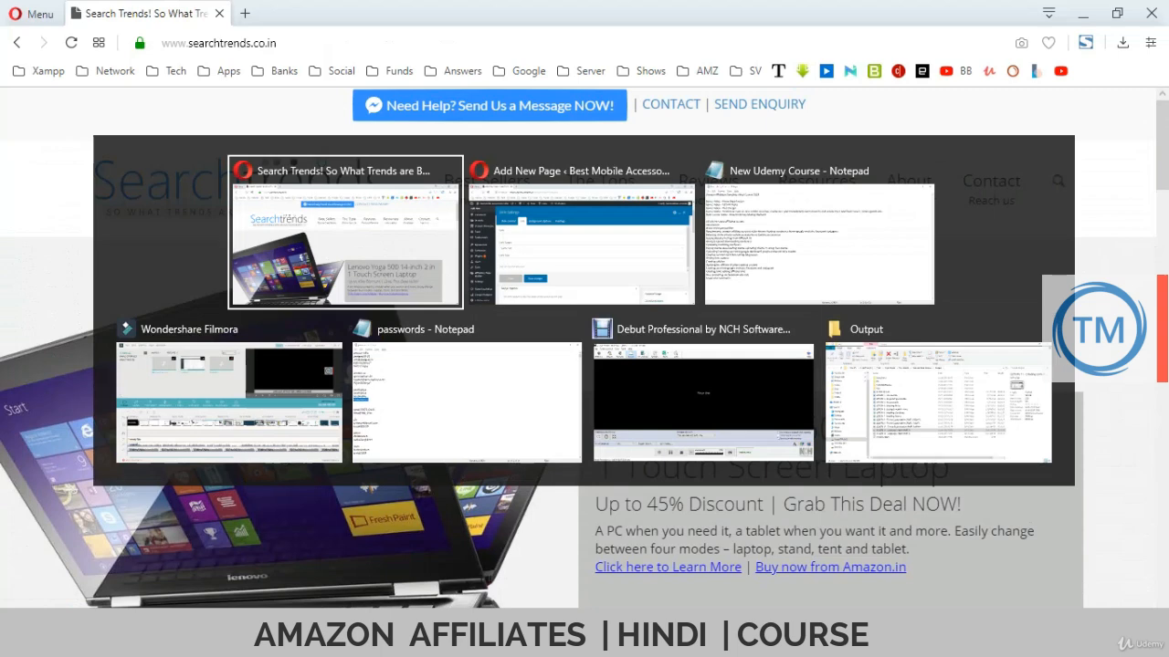
{"action": "key", "text": "Tab"}
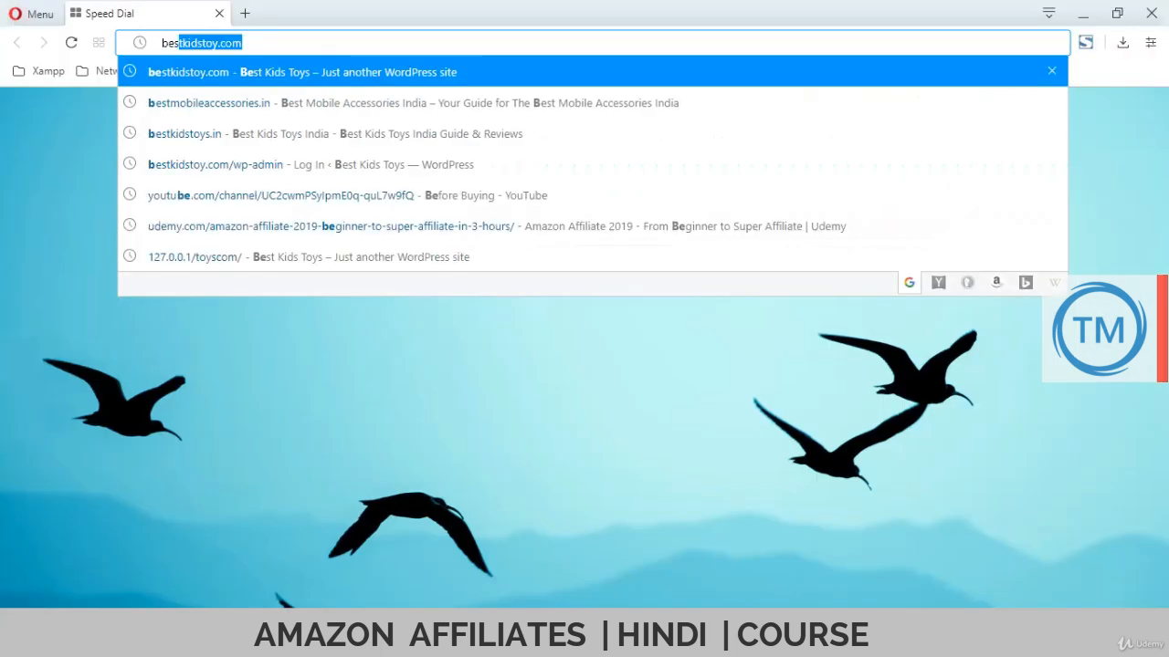
{"action": "key", "text": "Down"}
{"action": "key", "text": "Return"}
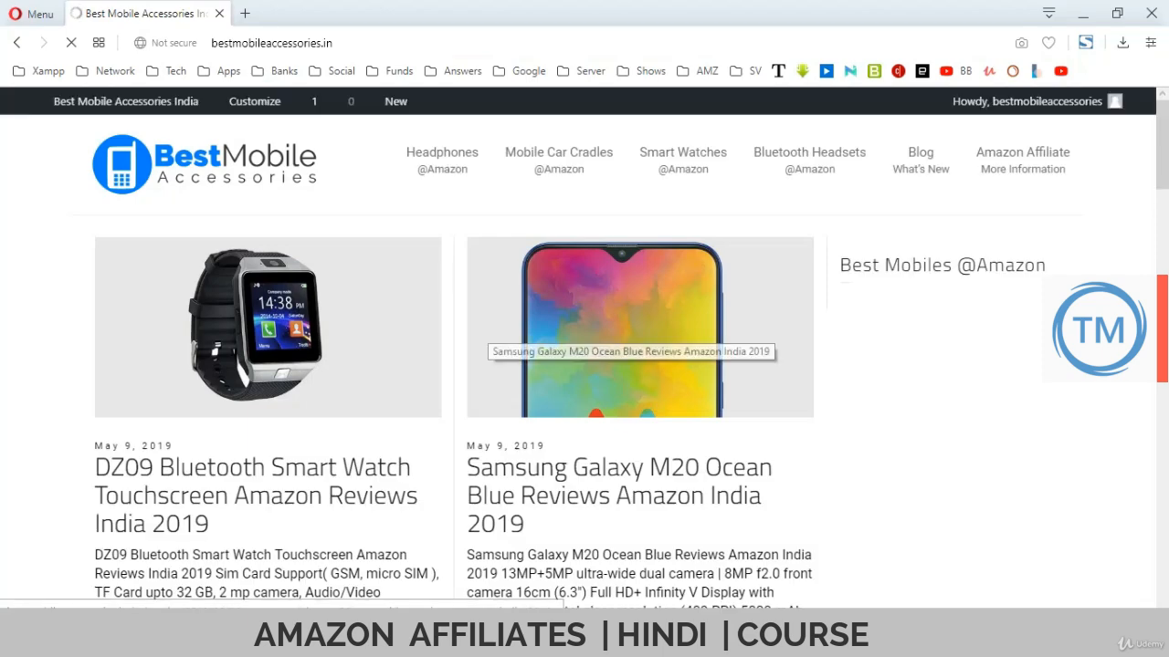
- Copy the address of the Top 3 Best Bluetooth Headsets India 2019 post into the slide's link and save the slide
{"action": "scroll", "coordinate": [265, 274], "scroll_direction": "down", "scroll_amount": 10}
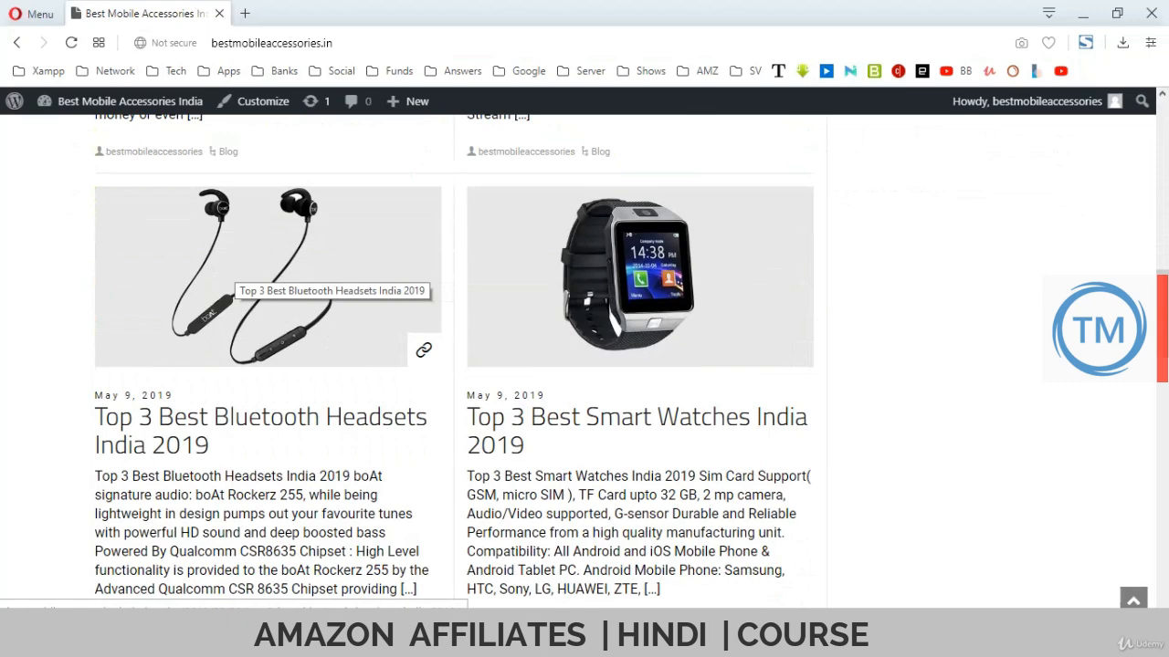
{"action": "right_click", "coordinate": [236, 263]}
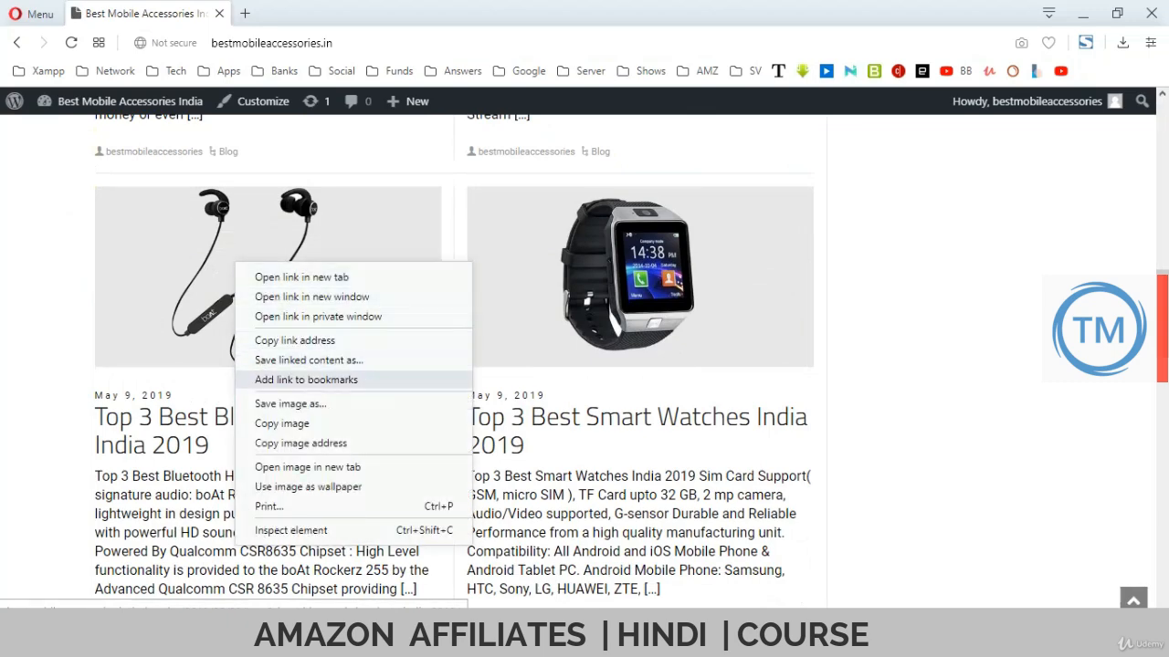
{"action": "left_click", "coordinate": [294, 339]}
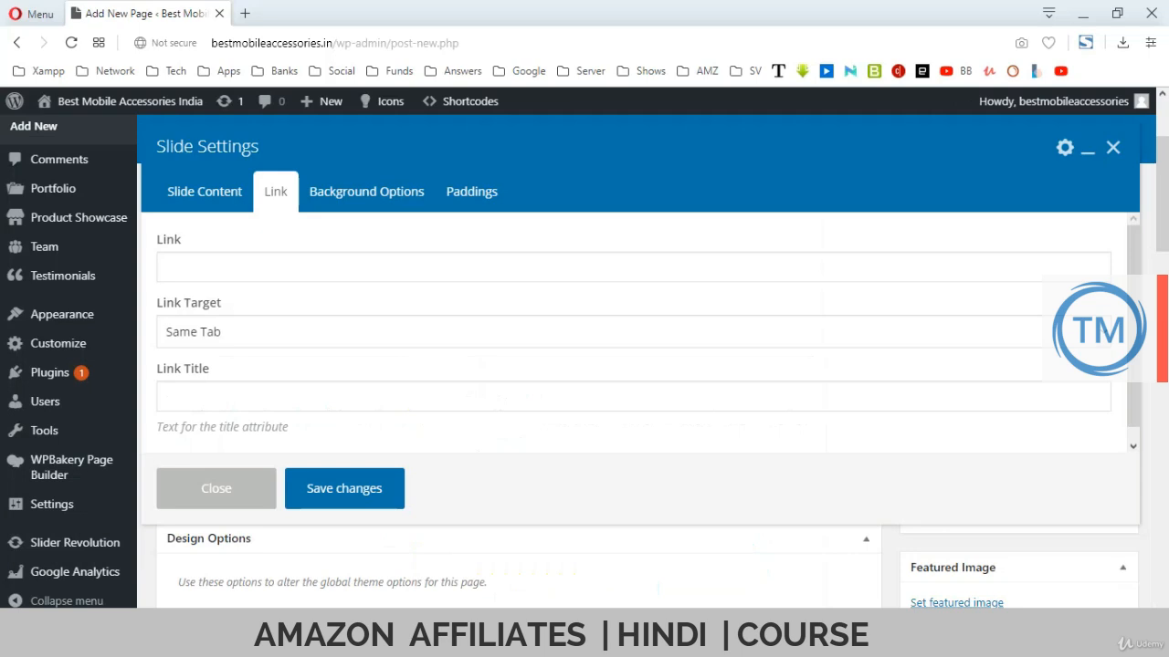
{"action": "left_click", "coordinate": [164, 266]}
{"action": "key", "text": "ctrl+v"}
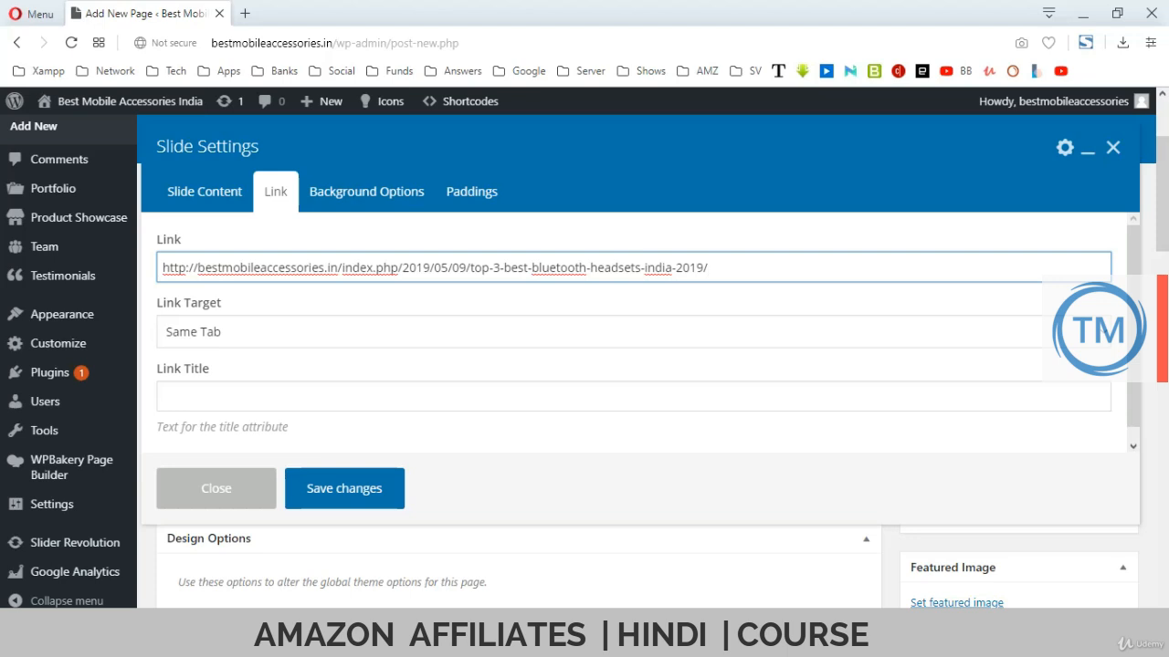
{"action": "left_click", "coordinate": [345, 488]}
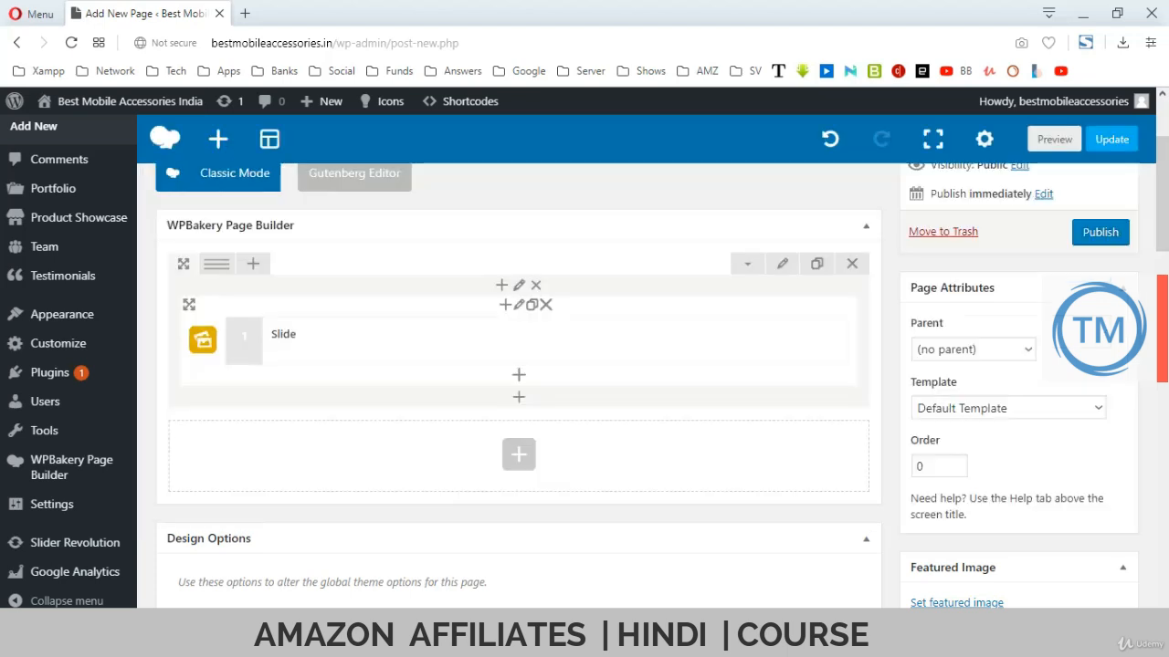
- Publish the page, reload the site's front page, and open the new Homepage permalink in a separate window
{"action": "left_click", "coordinate": [1100, 232]}
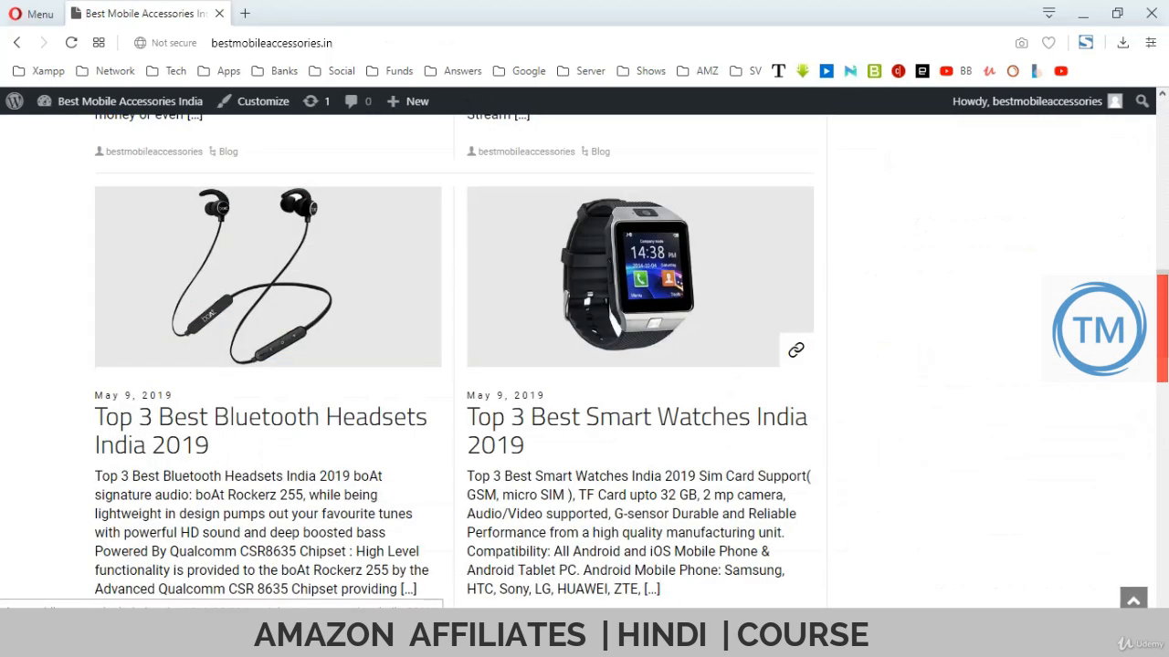
{"action": "scroll", "coordinate": [639, 301], "scroll_direction": "up", "scroll_amount": 10}
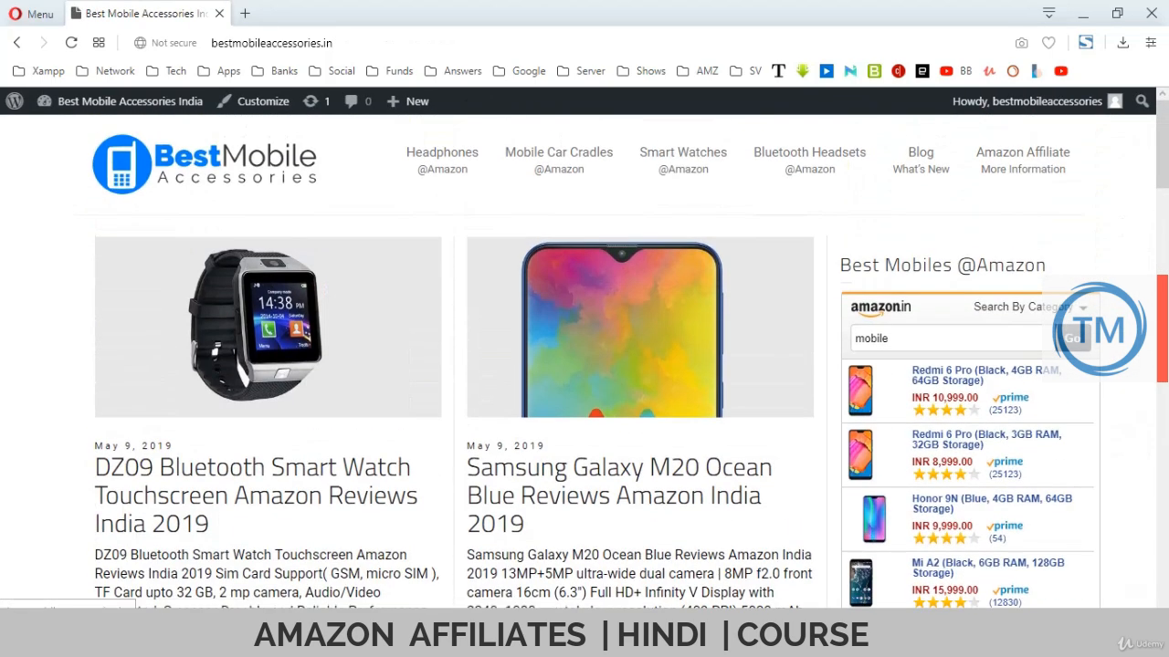
{"action": "key", "text": "F5"}
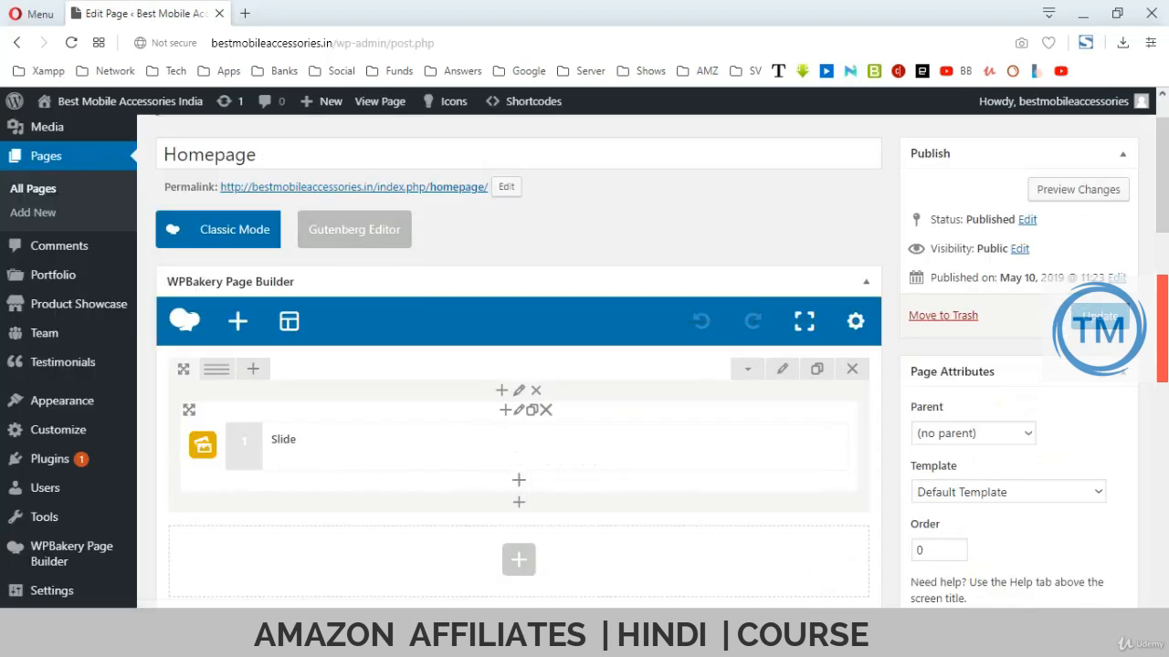
{"action": "right_click", "coordinate": [405, 190]}
{"action": "left_click", "coordinate": [483, 228]}
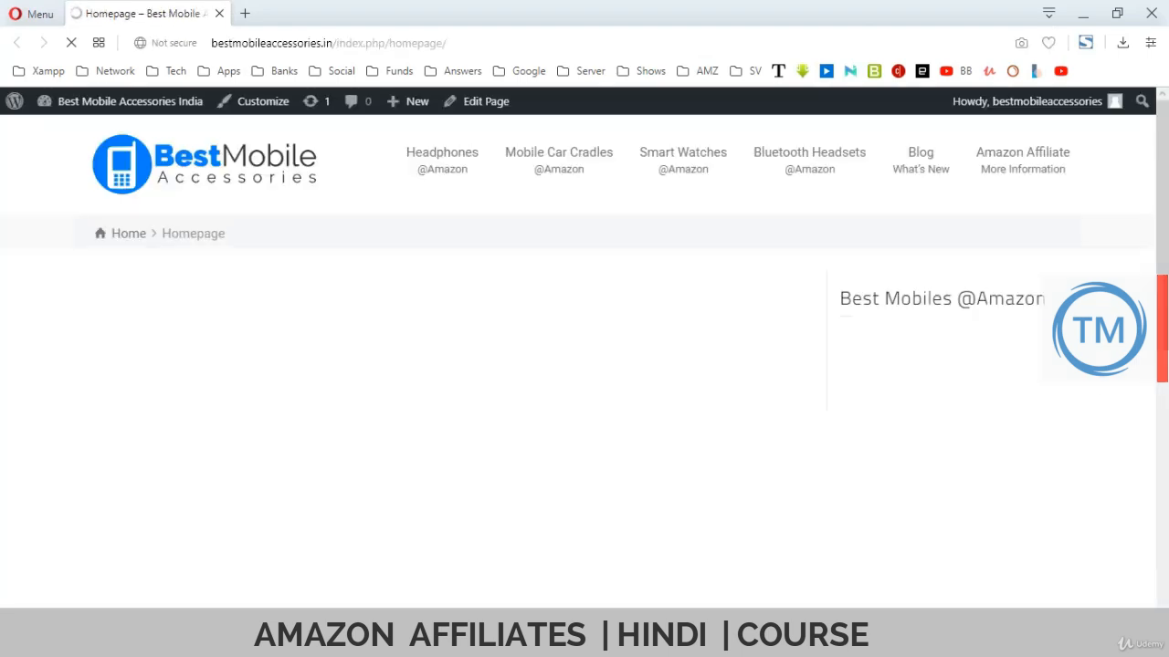
{"action": "scroll", "coordinate": [578, 361], "scroll_direction": "down", "scroll_amount": 1}
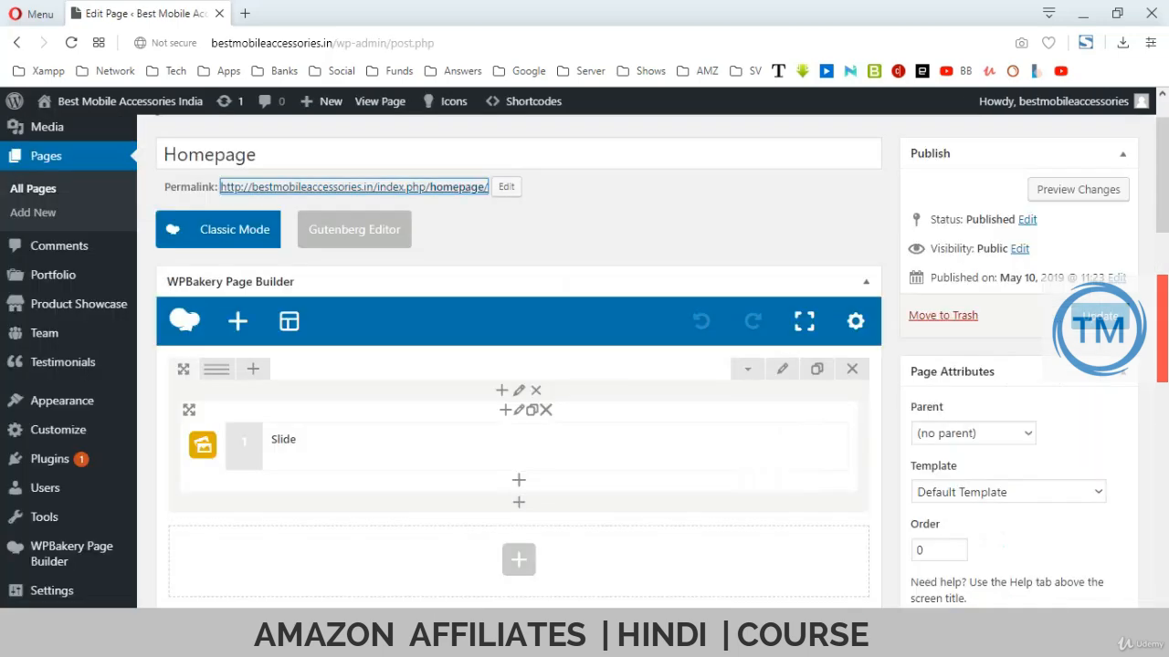
- Set the Homepage's Sidebar Position to No Sidebar in its design options
{"action": "scroll", "coordinate": [510, 383], "scroll_direction": "down", "scroll_amount": 10}
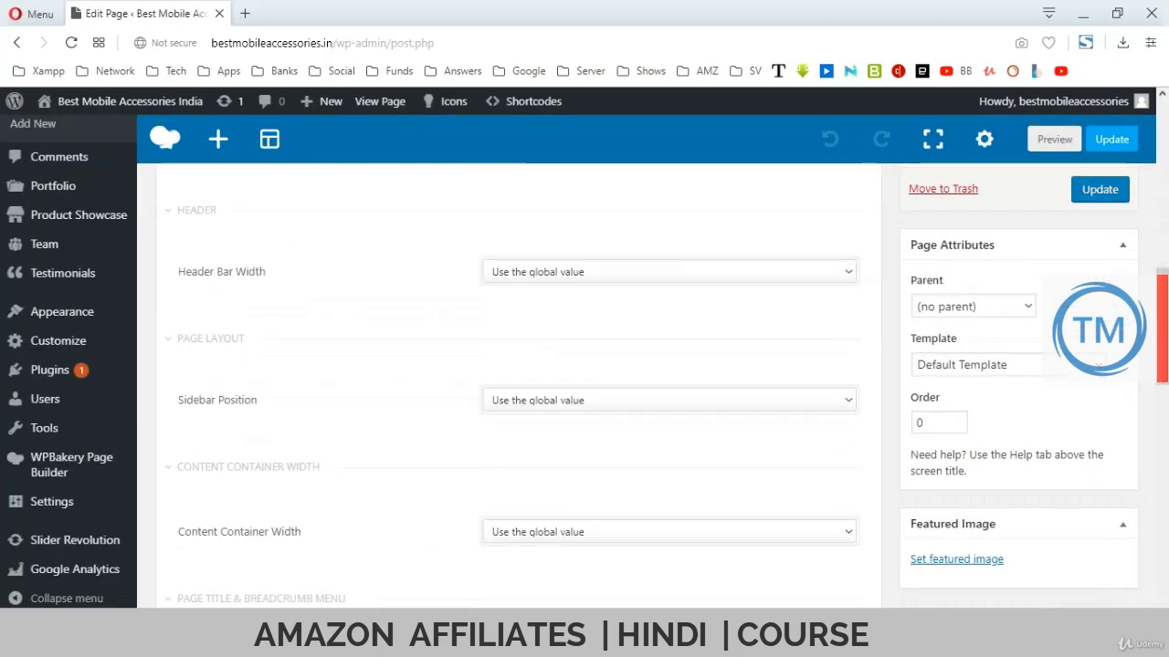
{"action": "scroll", "coordinate": [509, 384], "scroll_direction": "up", "scroll_amount": 3}
{"action": "scroll", "coordinate": [585, 319], "scroll_direction": "down", "scroll_amount": 3}
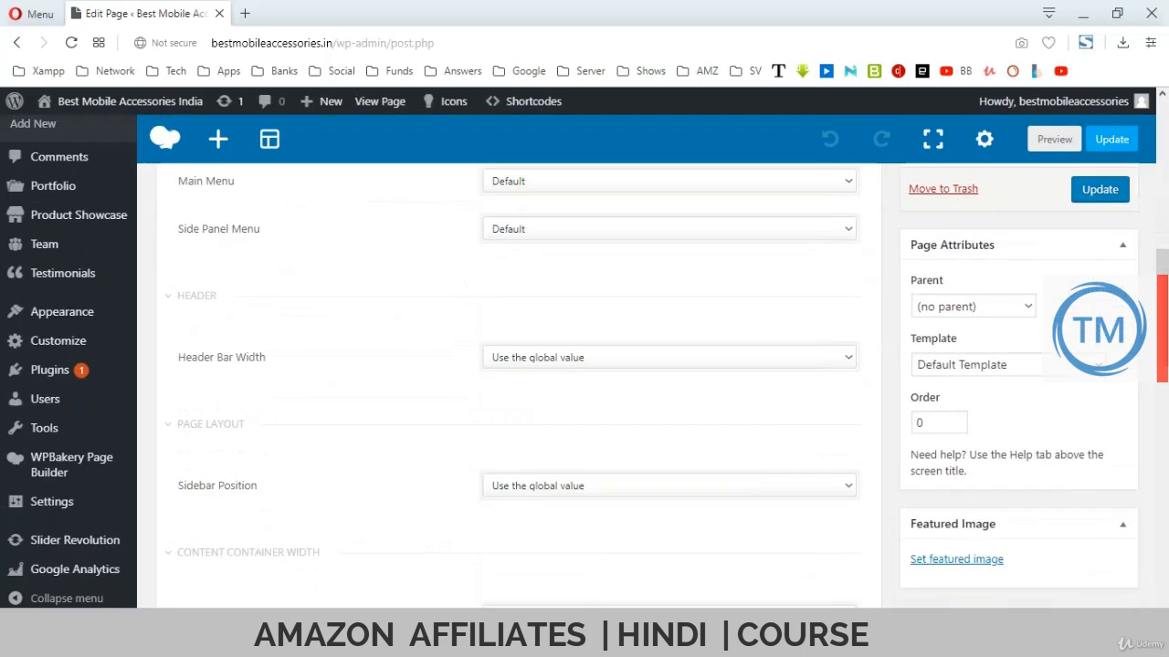
{"action": "scroll", "coordinate": [584, 320], "scroll_direction": "up", "scroll_amount": 9}
{"action": "scroll", "coordinate": [519, 360], "scroll_direction": "down", "scroll_amount": 8}
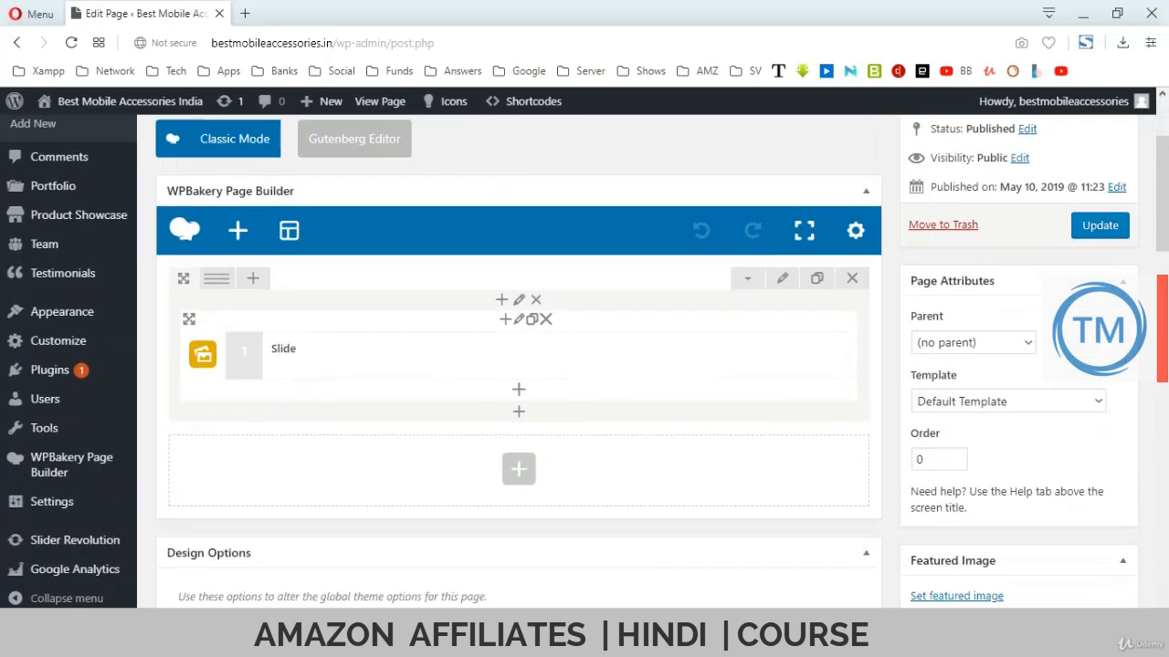
{"action": "scroll", "coordinate": [667, 311], "scroll_direction": "down", "scroll_amount": 4}
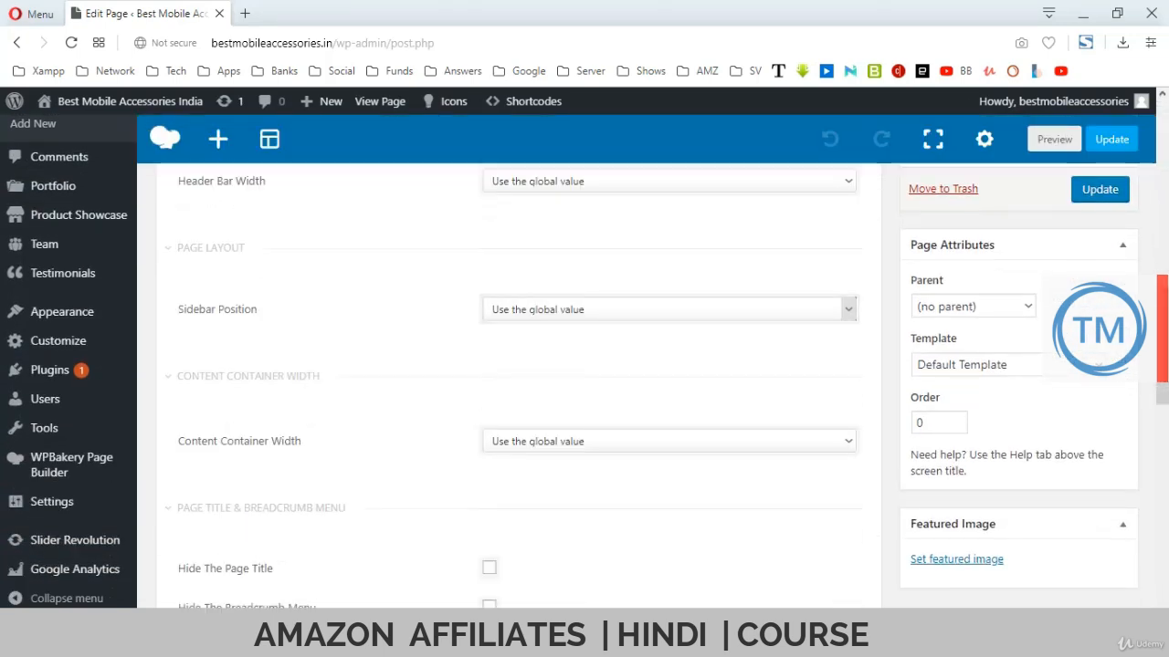
{"action": "left_click", "coordinate": [848, 309]}
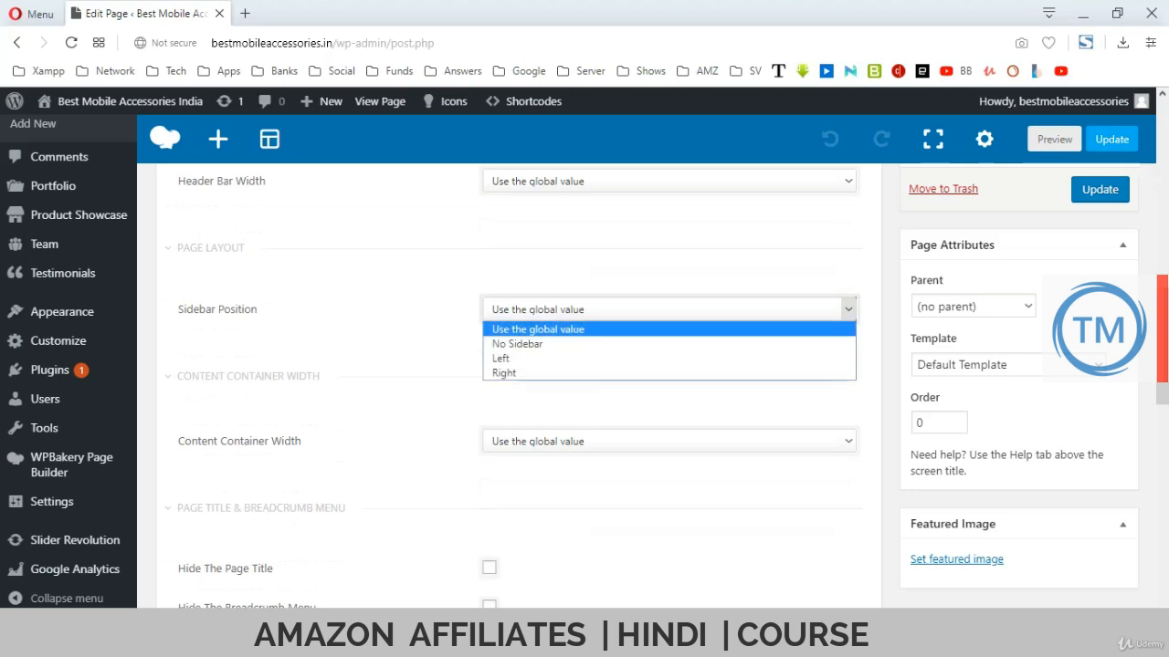
{"action": "left_click", "coordinate": [518, 343]}
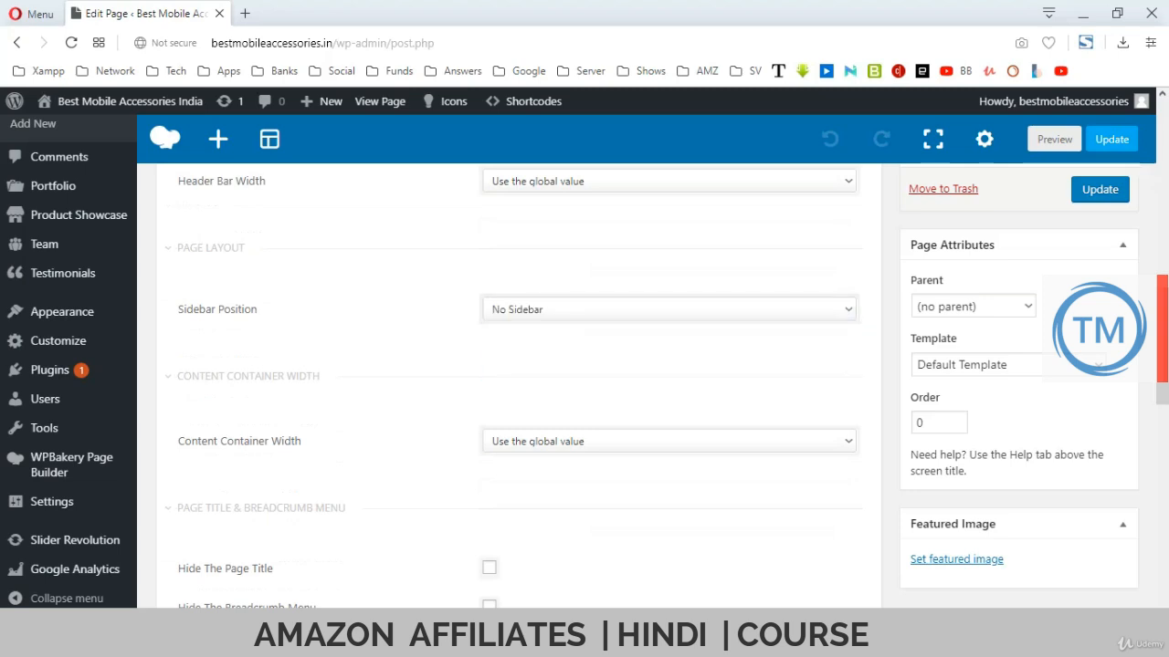
- Hide the page title and the breadcrumb menu on the Homepage and update the page
{"action": "scroll", "coordinate": [489, 482], "scroll_direction": "down", "scroll_amount": 1}
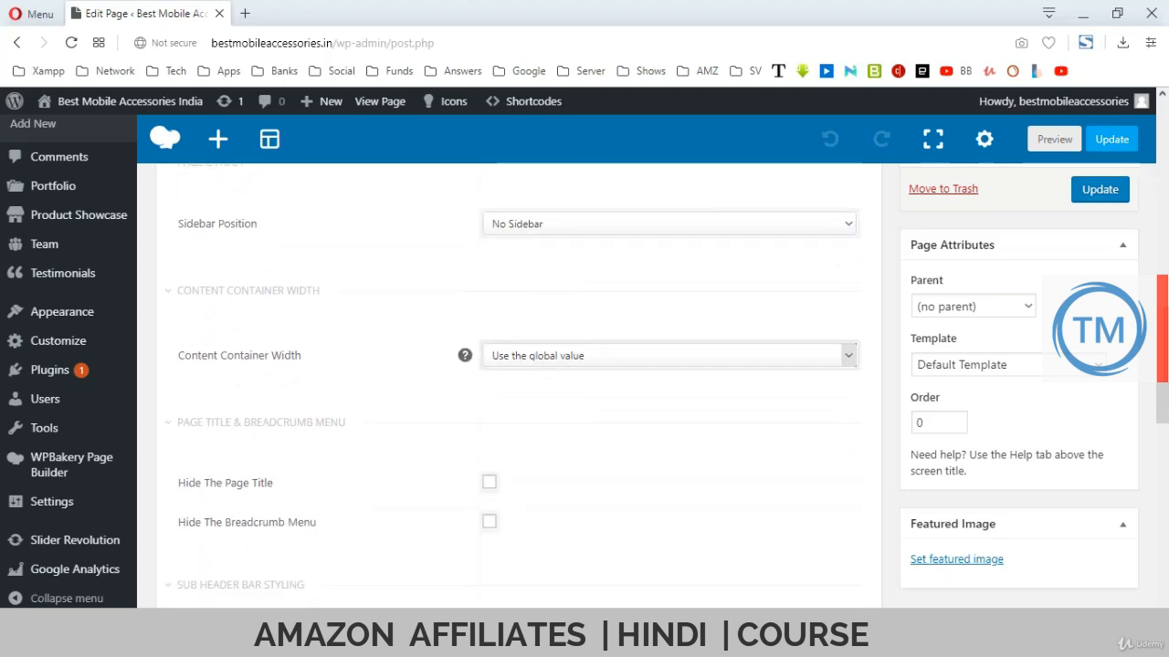
{"action": "left_click", "coordinate": [489, 482]}
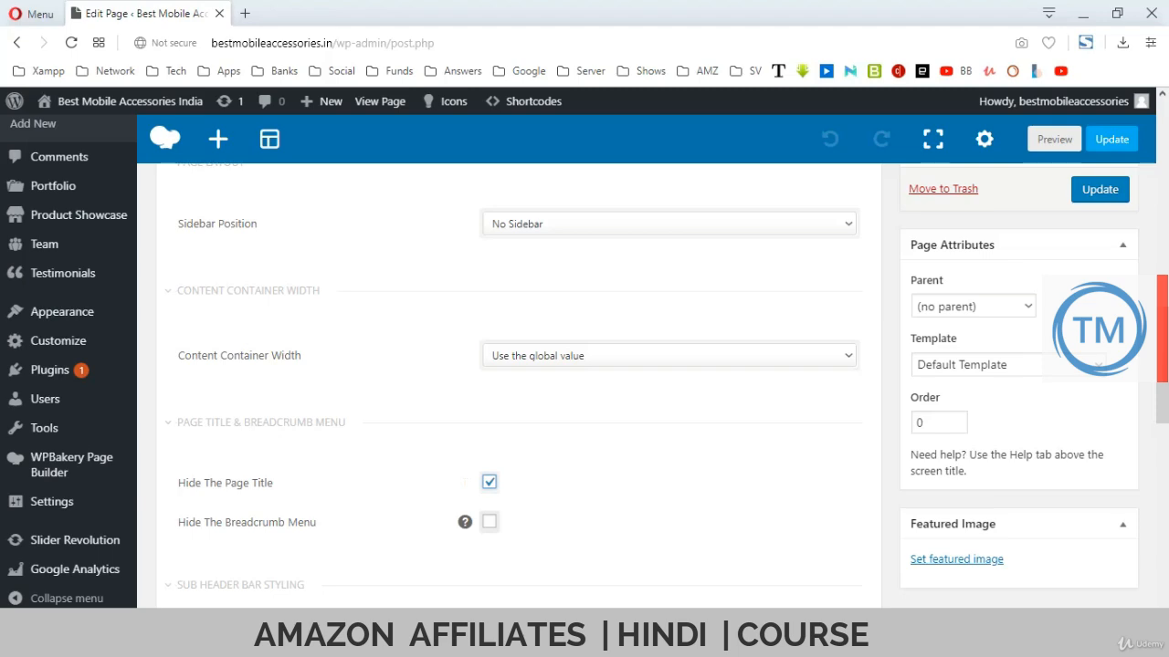
{"action": "left_click", "coordinate": [489, 521]}
{"action": "scroll", "coordinate": [511, 498], "scroll_direction": "up", "scroll_amount": 11}
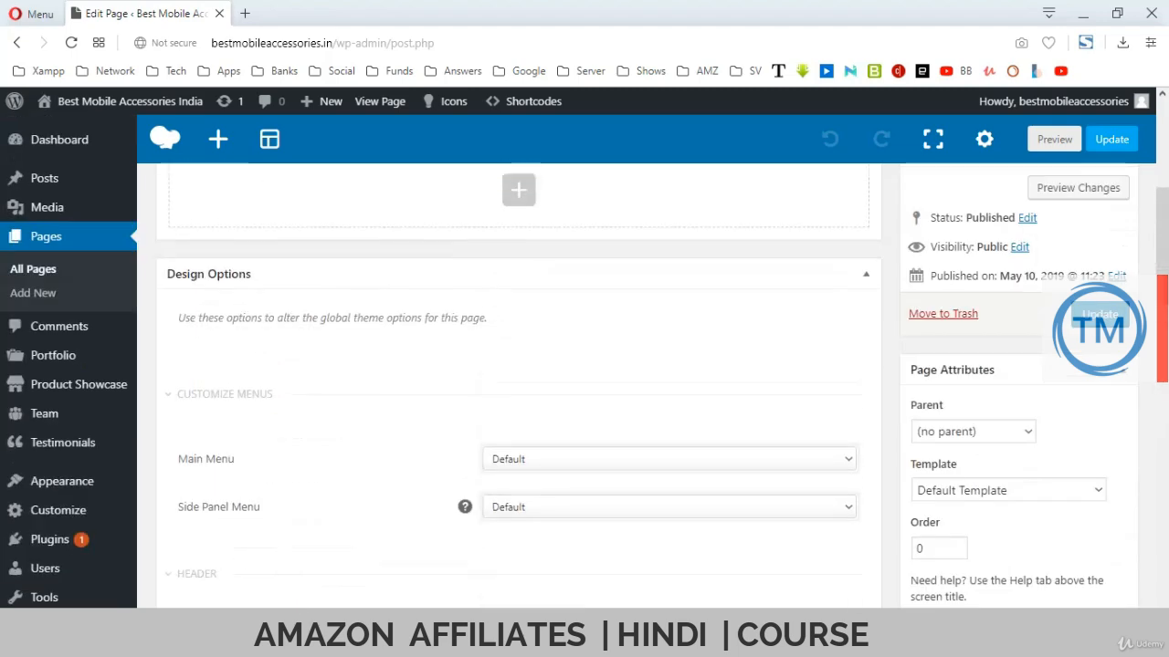
{"action": "left_click", "coordinate": [1100, 396]}
- Switch to the live Homepage, reload it, and compare its slider layout with the searchtrends.co.in homepage
{"action": "key", "text": "ctrl+Tab"}
{"action": "key", "text": "ctrl+Tab"}
{"action": "key", "text": "ctrl+Tab"}
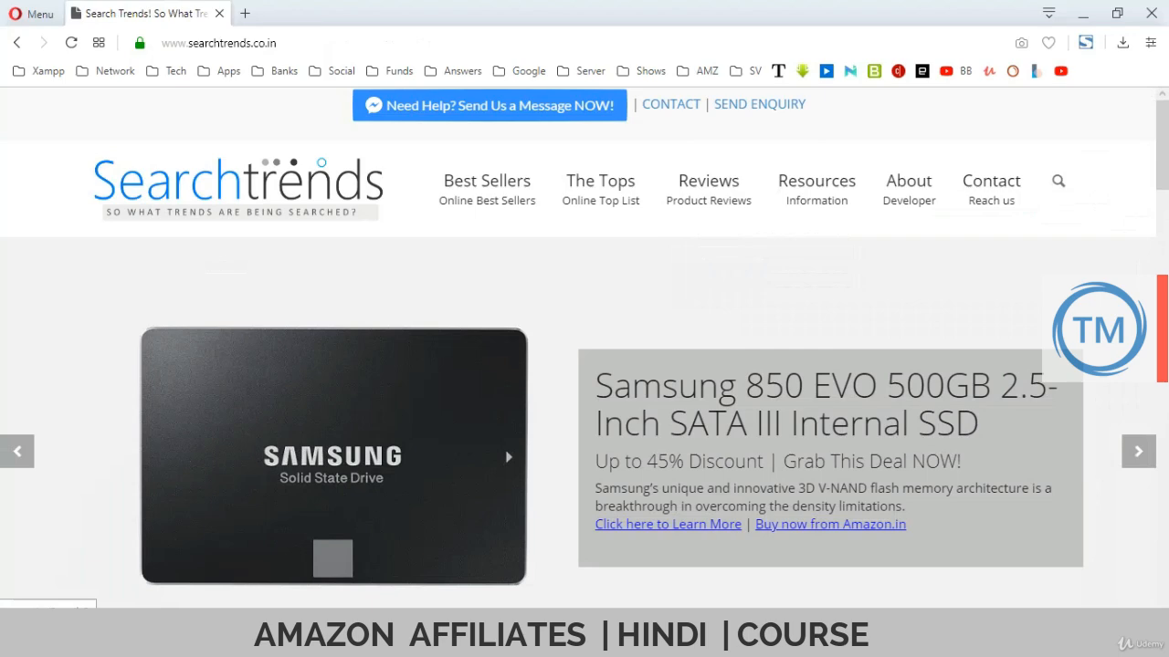
{"action": "key", "text": "ctrl+Tab"}
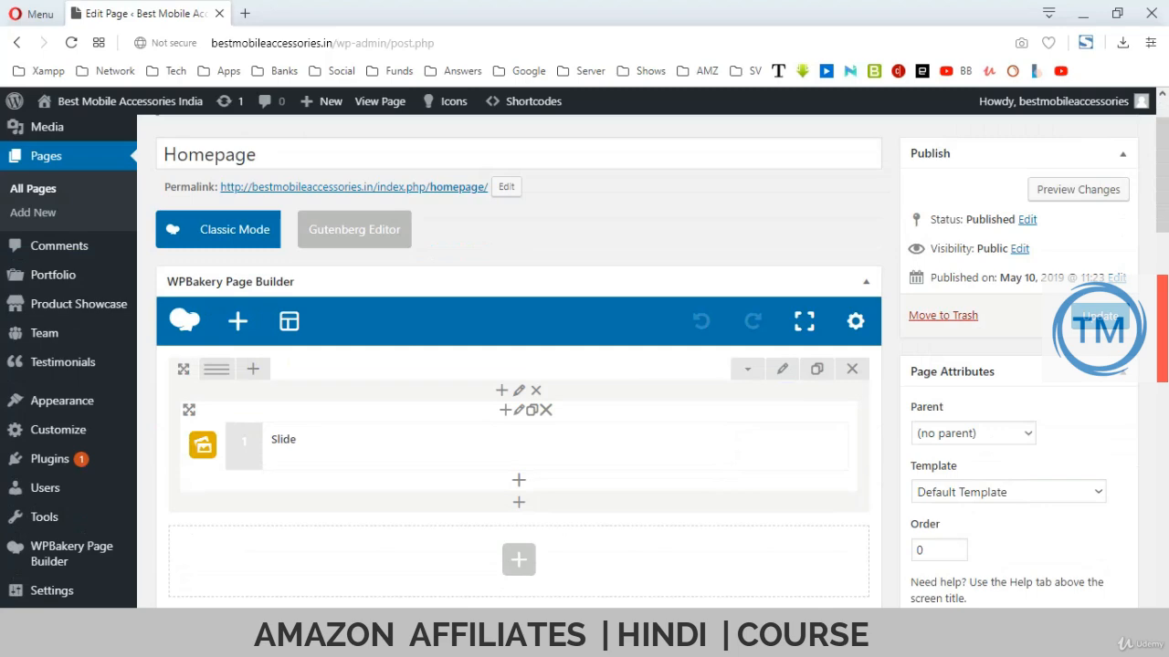
{"action": "key", "text": "ctrl+Tab"}
{"action": "key", "text": "ctrl+Tab"}
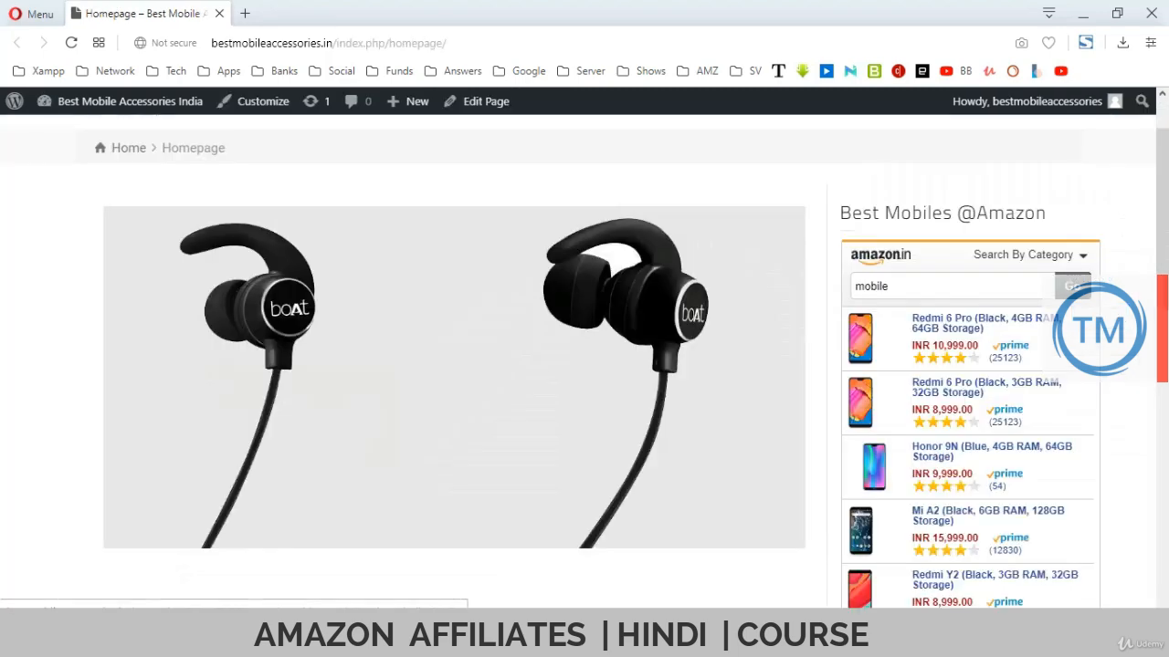
{"action": "key", "text": "F5"}
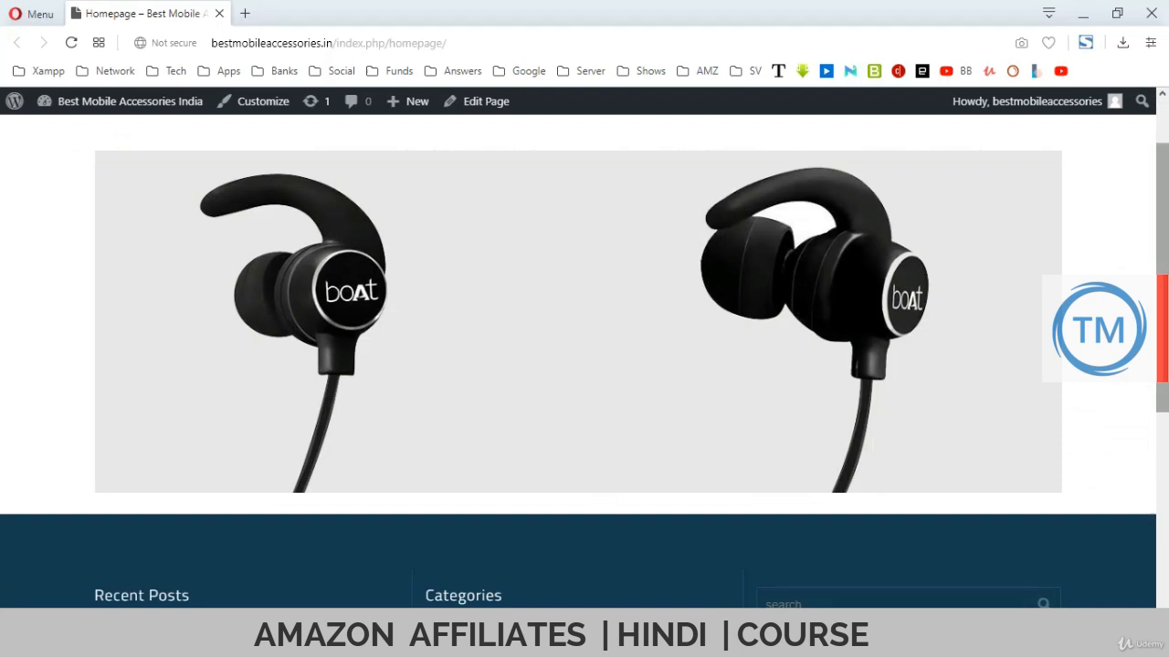
{"action": "left_click_drag", "start_coordinate": [1162, 331], "coordinate": [1161, 285]}
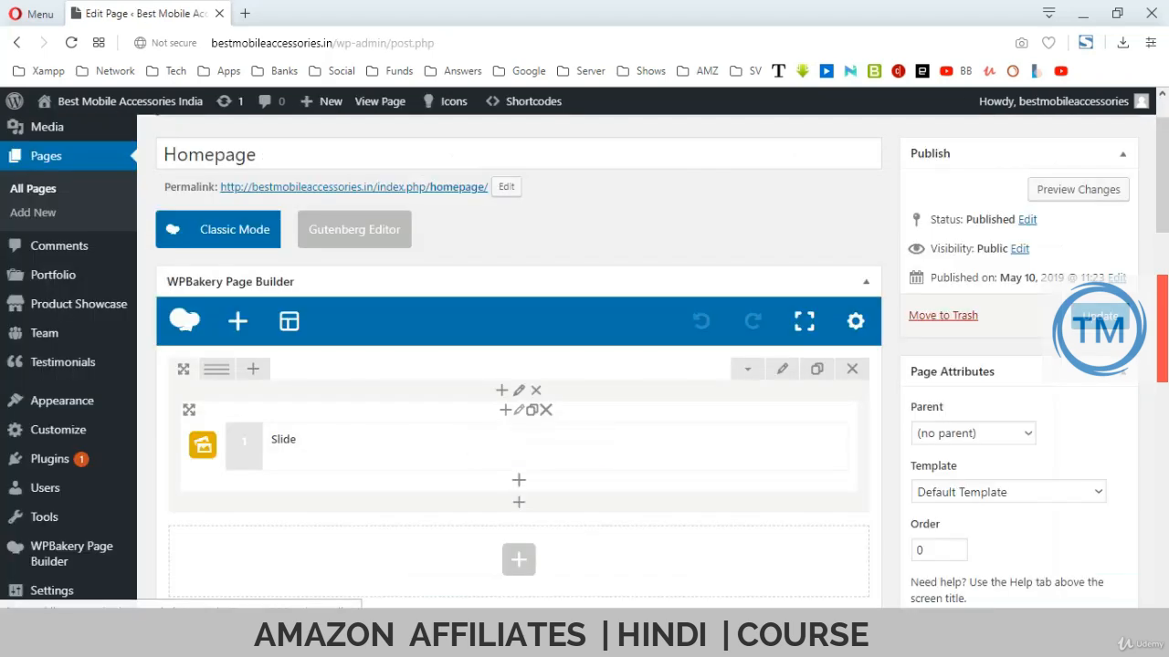
- Set the content slider's minimum height to 627 px, save the slider settings, and update the page
{"action": "left_click", "coordinate": [519, 410]}
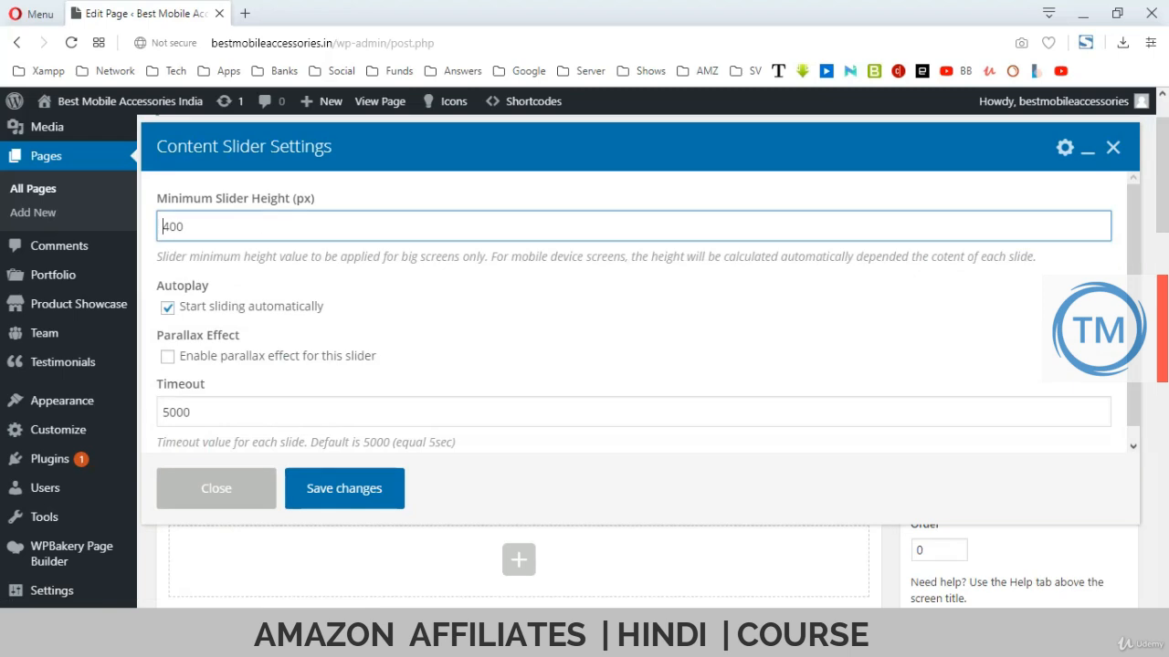
{"action": "key", "text": "Delete"}
{"action": "key", "text": "Delete"}
{"action": "key", "text": "Delete"}
{"action": "type", "text": "627"}
{"action": "left_click", "coordinate": [344, 489]}
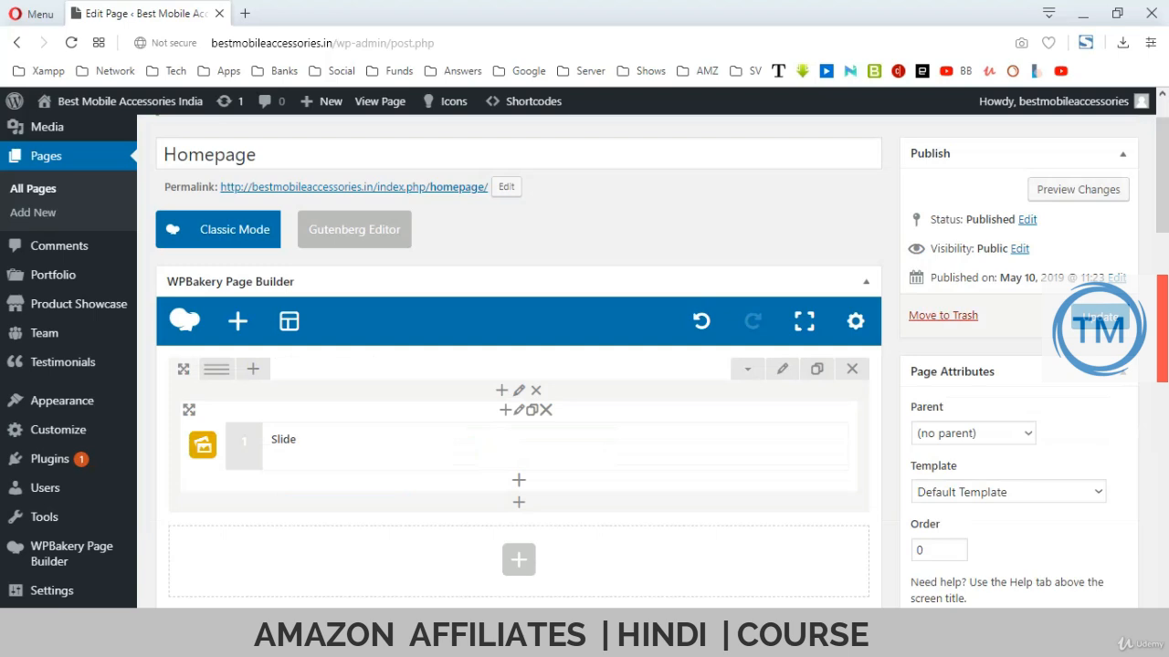
{"action": "left_click", "coordinate": [1100, 317]}
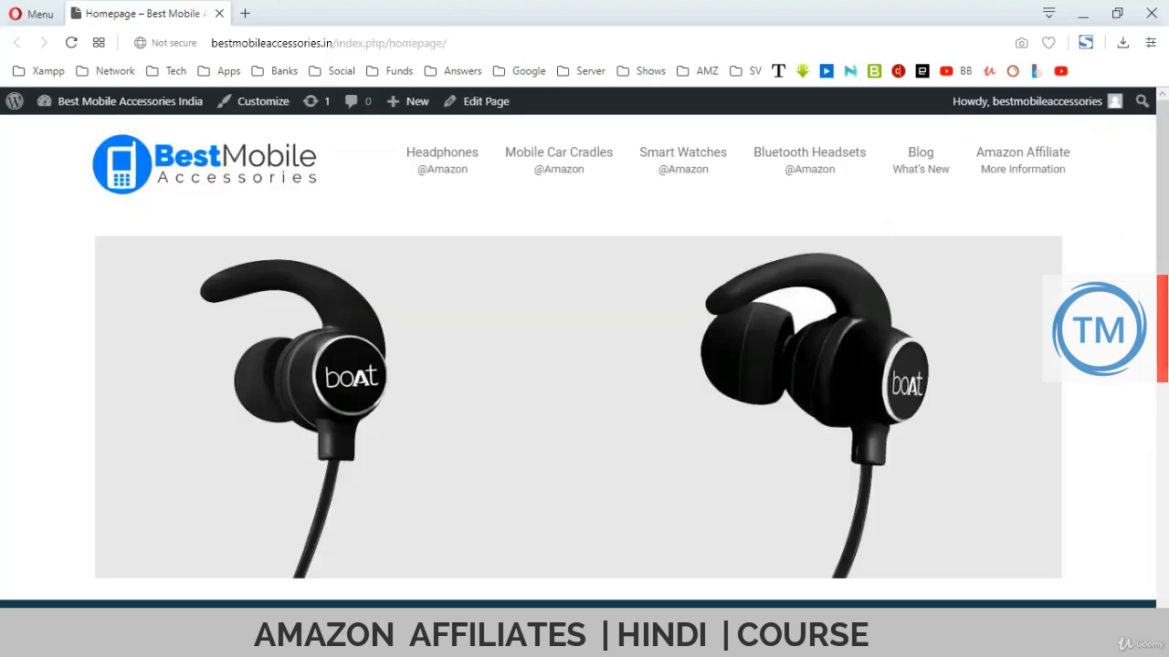
- Reload the live Homepage and examine the slider's height down to the footer
{"action": "key", "text": "F5"}
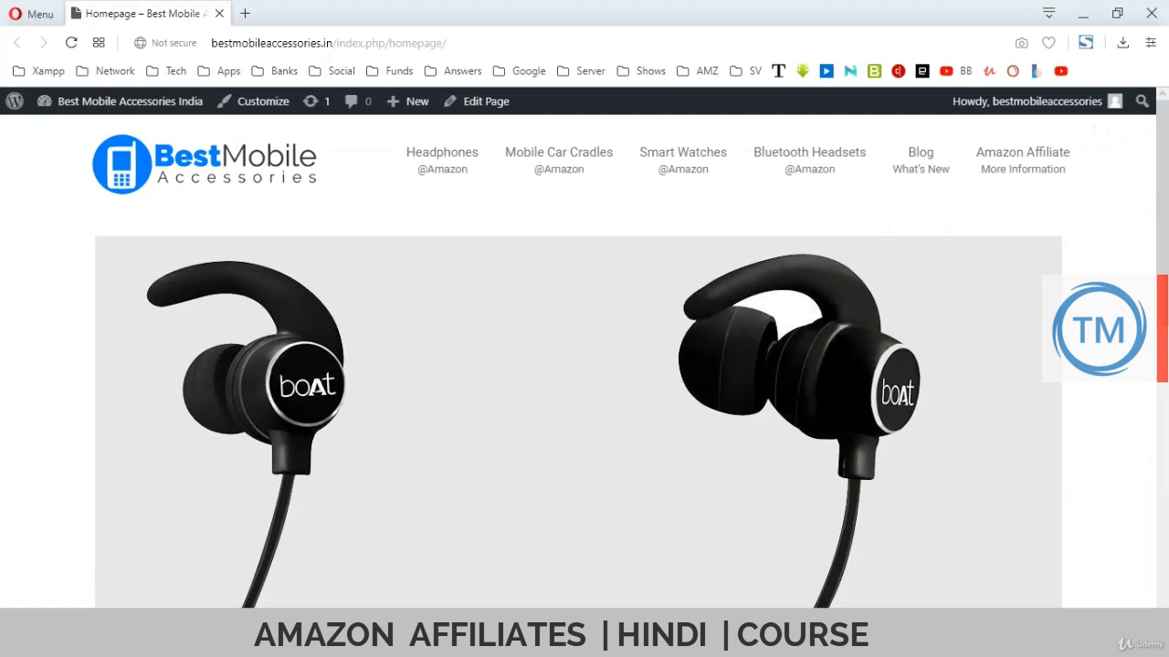
{"action": "scroll", "coordinate": [585, 365], "scroll_direction": "down", "scroll_amount": 5}
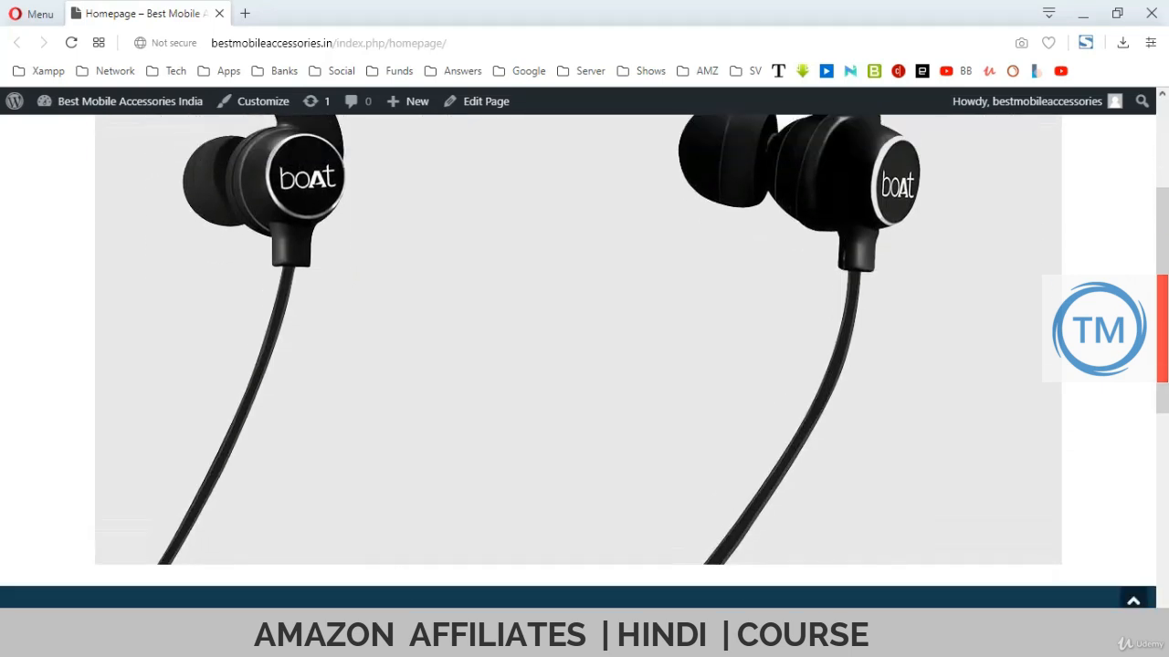
{"action": "scroll", "coordinate": [584, 366], "scroll_direction": "up", "scroll_amount": 5}
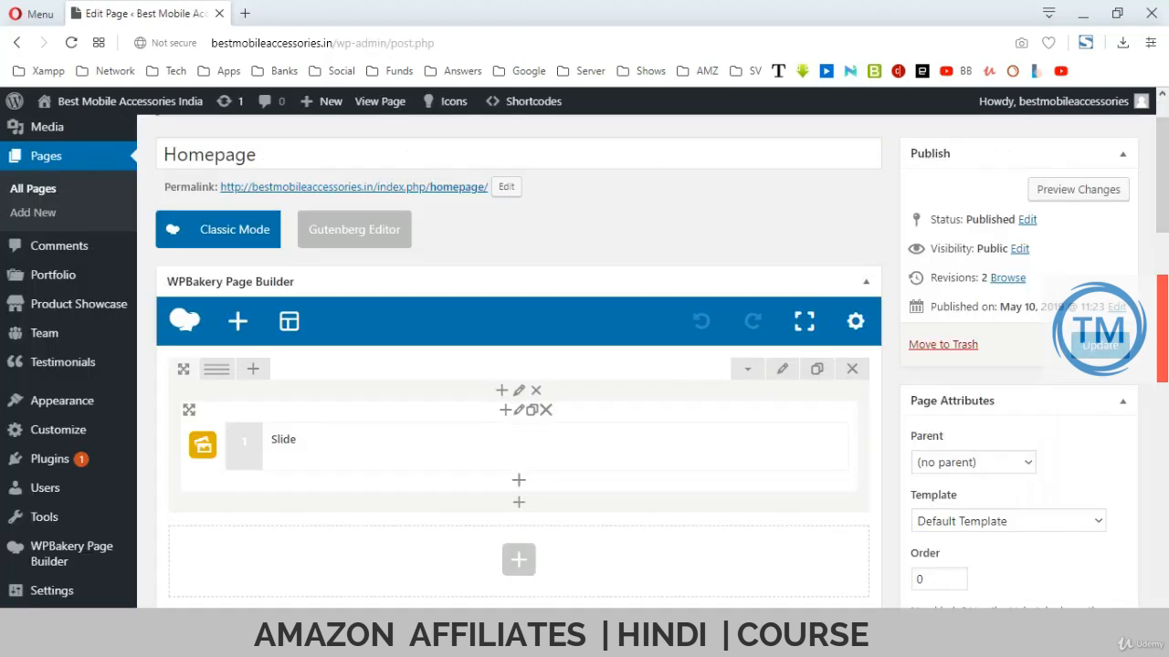
- Add a second slide to the Homepage's content slider
{"action": "scroll", "coordinate": [519, 366], "scroll_direction": "down", "scroll_amount": 1}
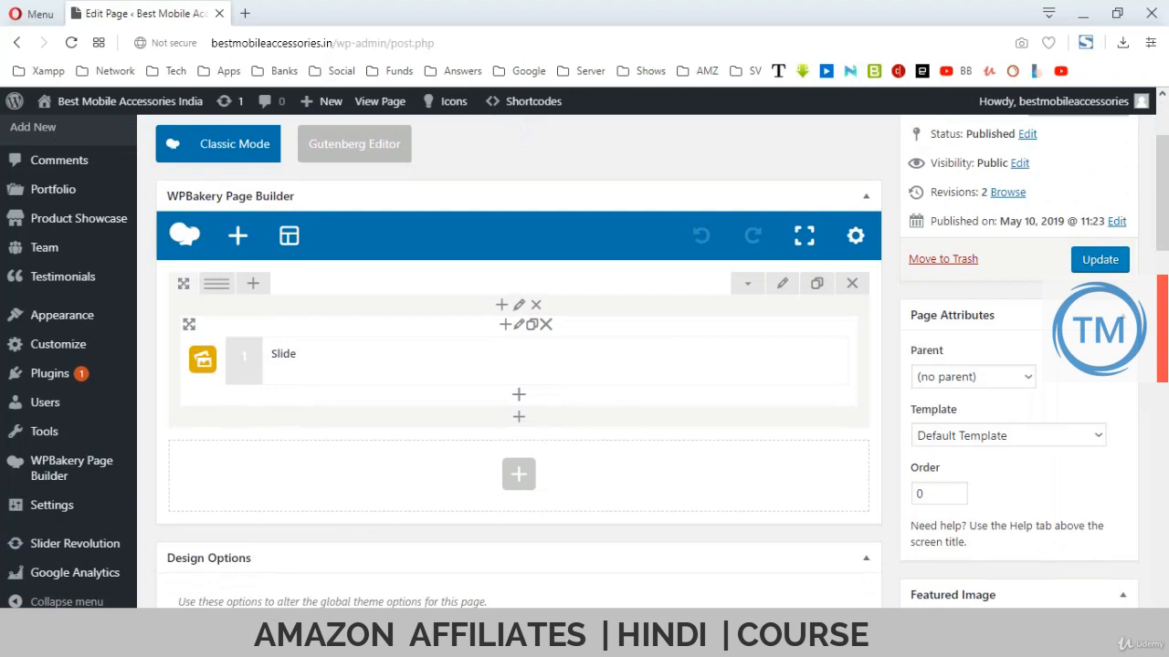
{"action": "scroll", "coordinate": [518, 365], "scroll_direction": "down", "scroll_amount": 2}
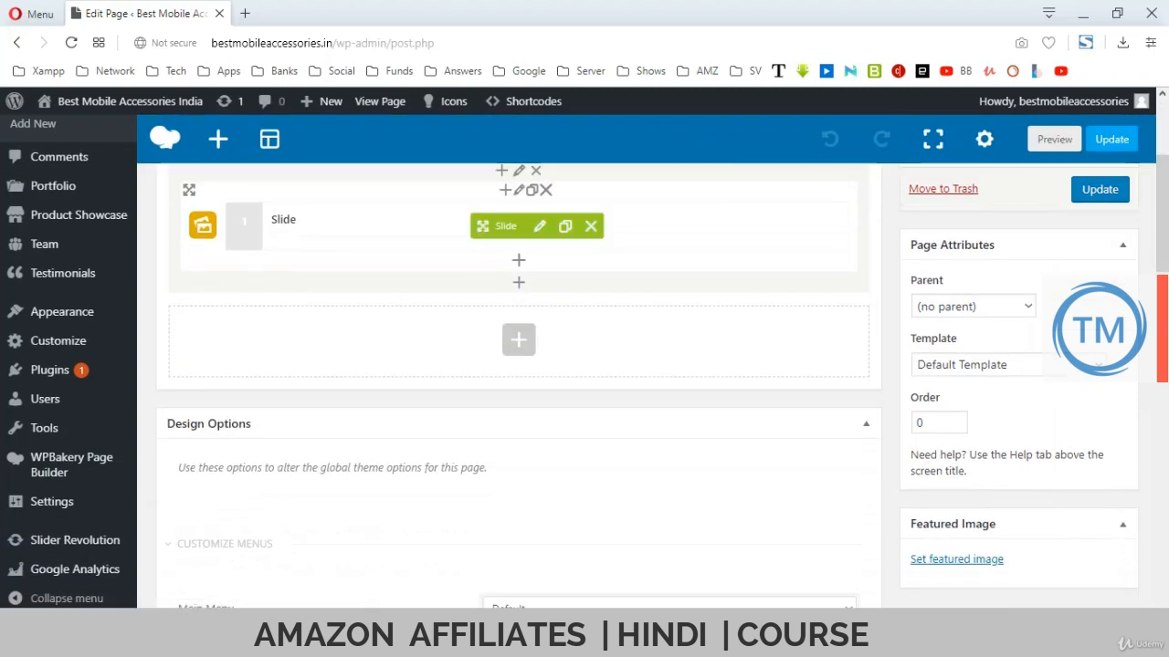
{"action": "left_click", "coordinate": [519, 261]}
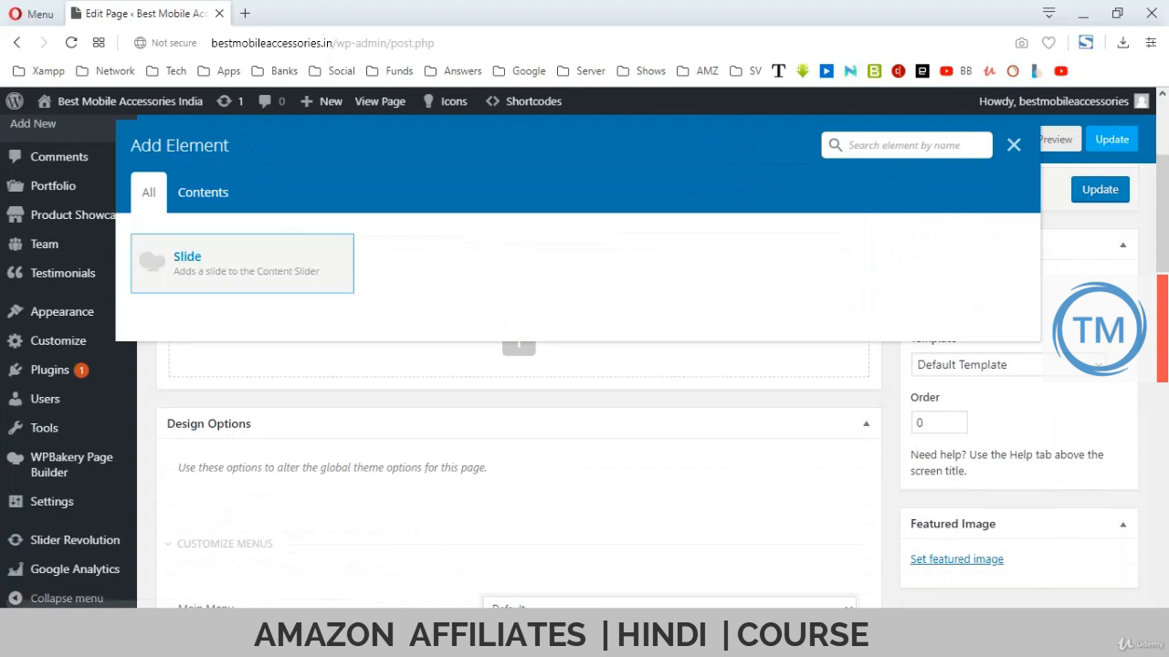
{"action": "left_click", "coordinate": [242, 263]}
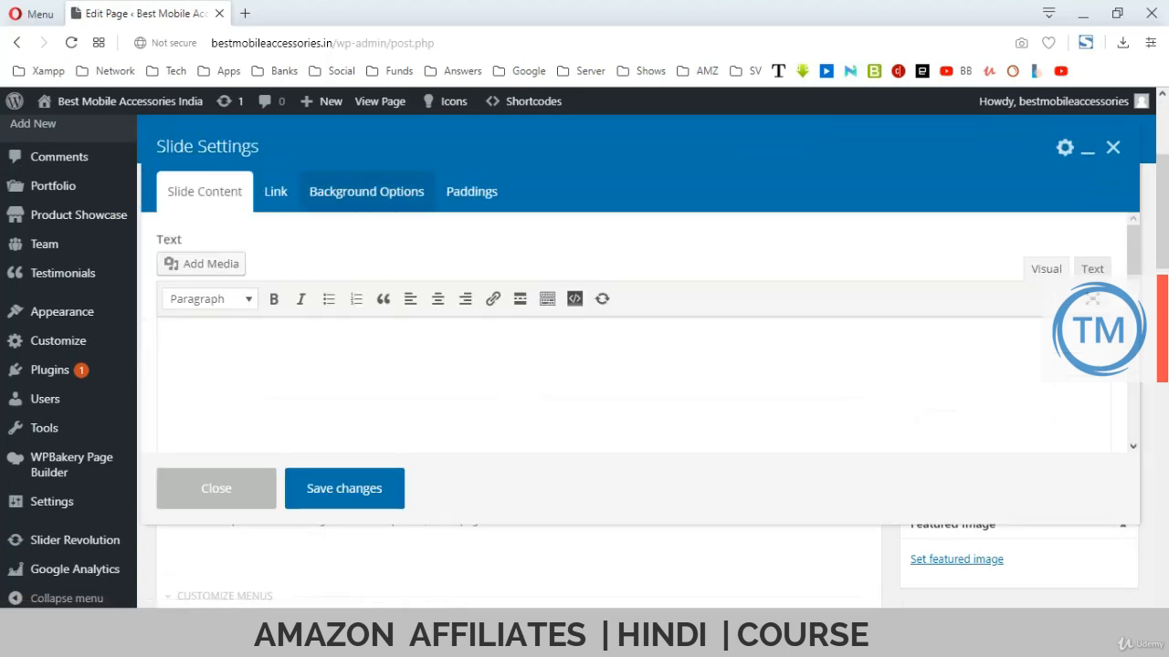
- Set Top-3-Best-On-Ear-Headphones-India-2019.jpg from the media library as the new slide's background image and save the slide
{"action": "left_click", "coordinate": [366, 190]}
{"action": "scroll", "coordinate": [639, 333], "scroll_direction": "down", "scroll_amount": 2}
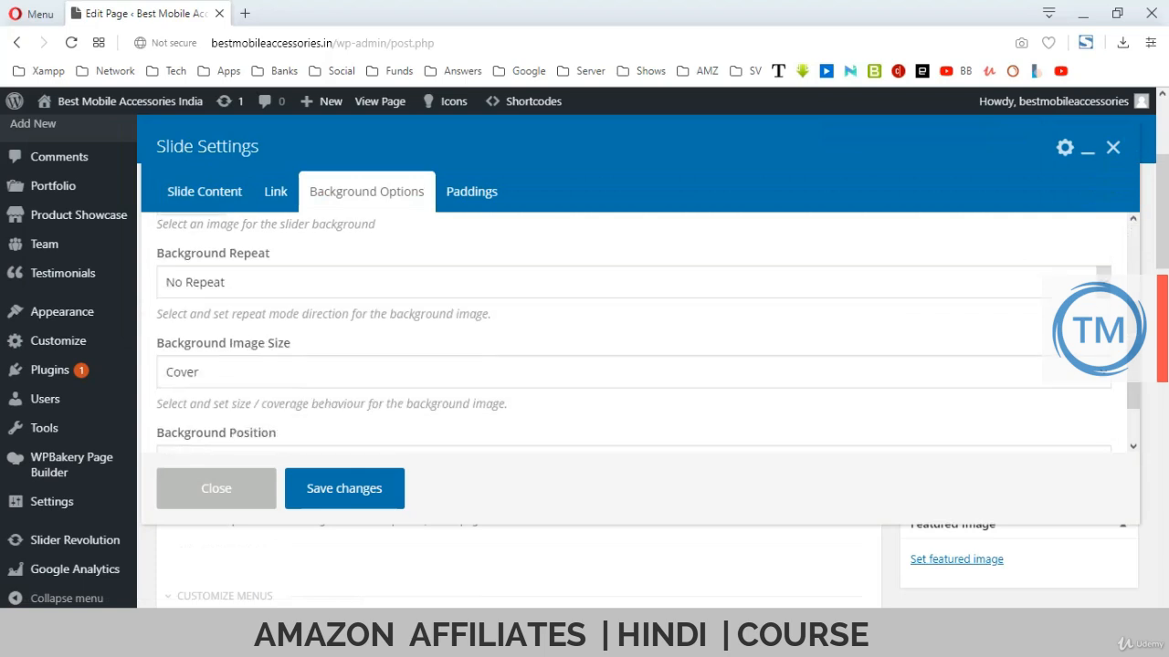
{"action": "scroll", "coordinate": [639, 333], "scroll_direction": "up", "scroll_amount": 2}
{"action": "left_click", "coordinate": [191, 351]}
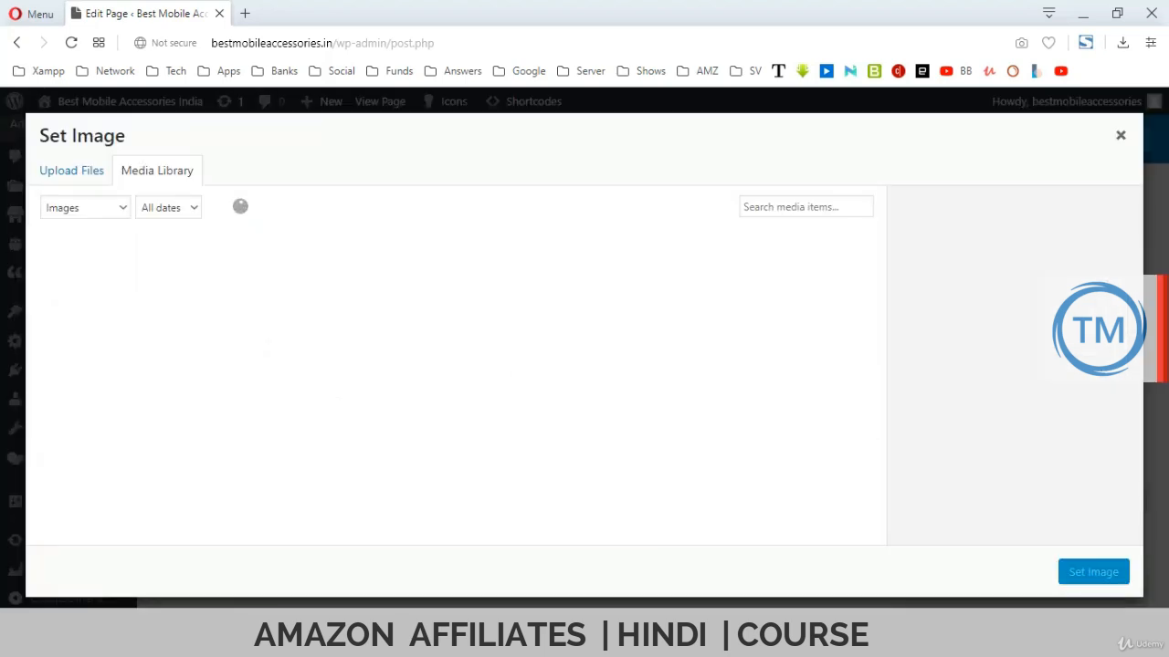
{"action": "scroll", "coordinate": [457, 383], "scroll_direction": "down", "scroll_amount": 5}
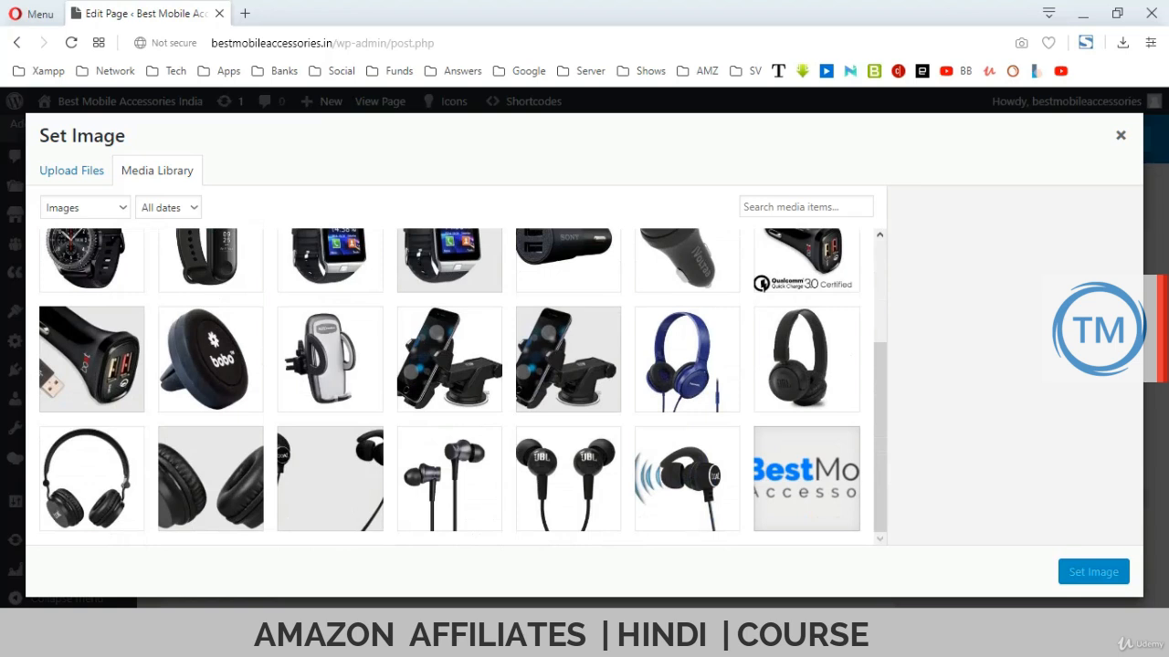
{"action": "left_click", "coordinate": [331, 479]}
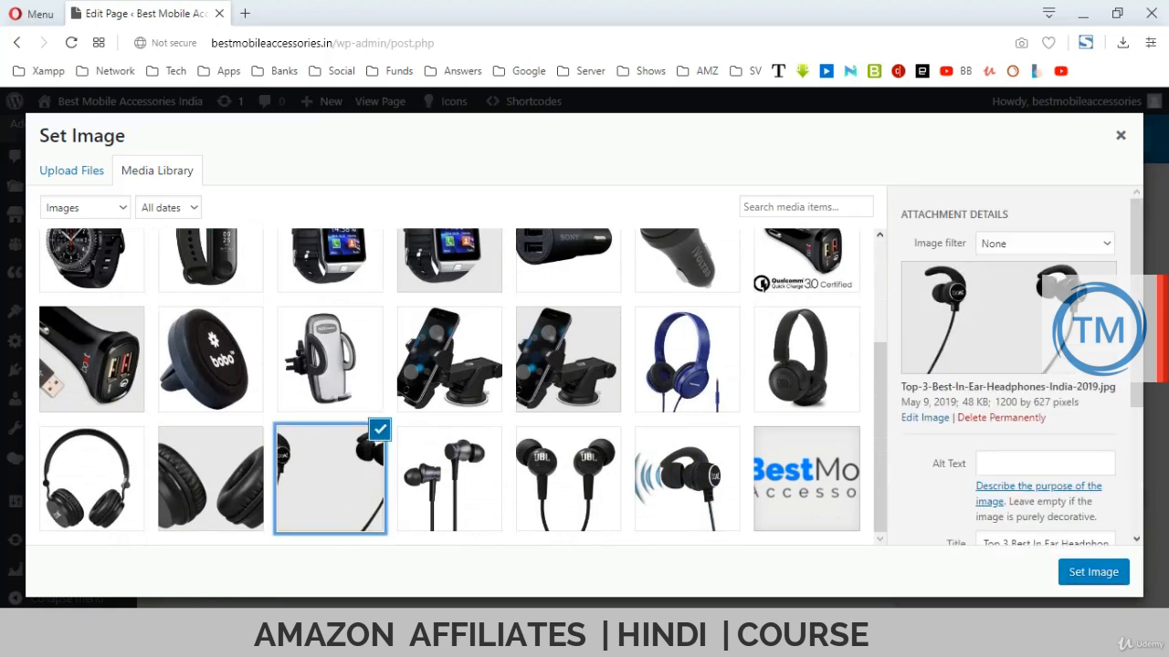
{"action": "left_click", "coordinate": [210, 480]}
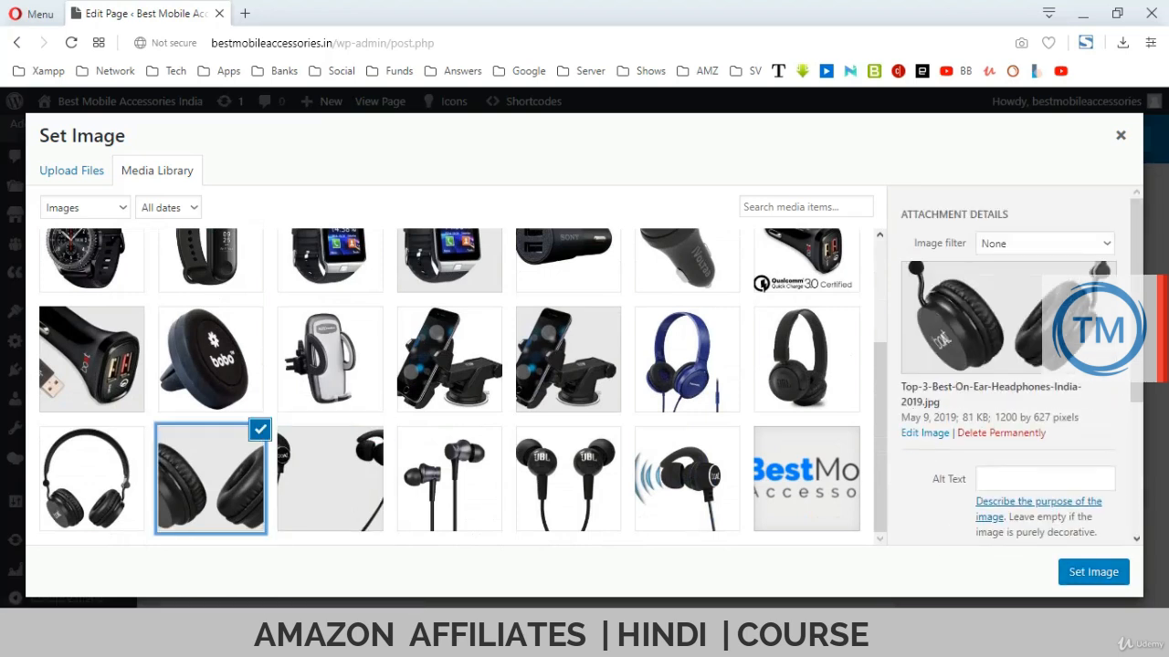
{"action": "left_click_drag", "start_coordinate": [994, 417], "coordinate": [1053, 417]}
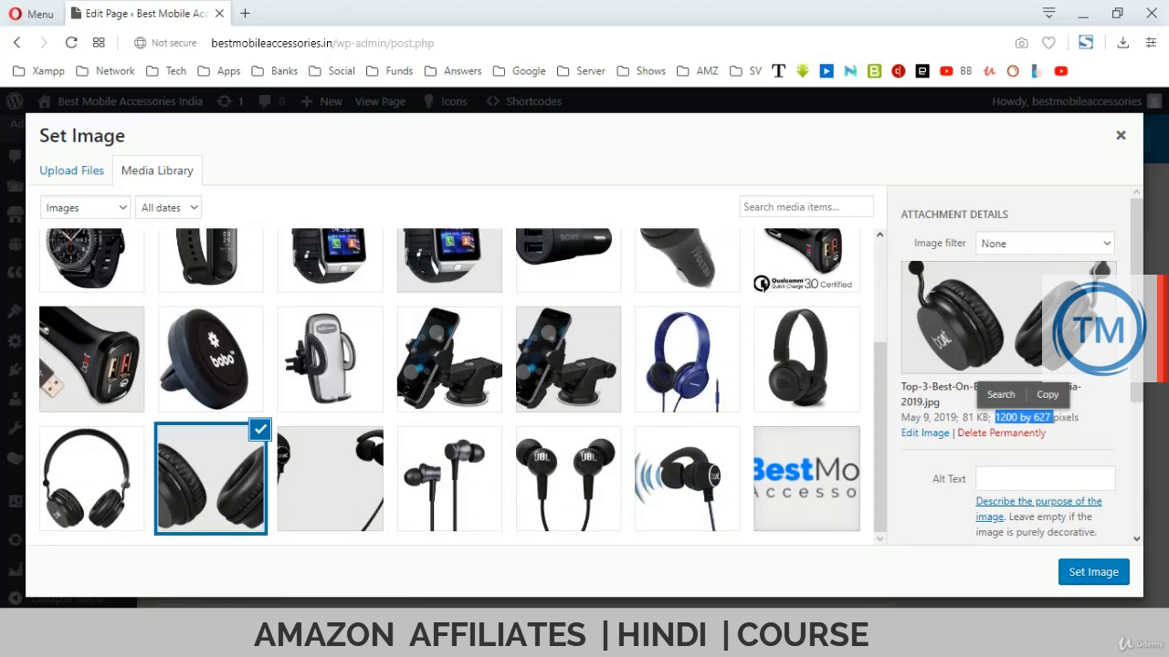
{"action": "left_click", "coordinate": [1093, 572]}
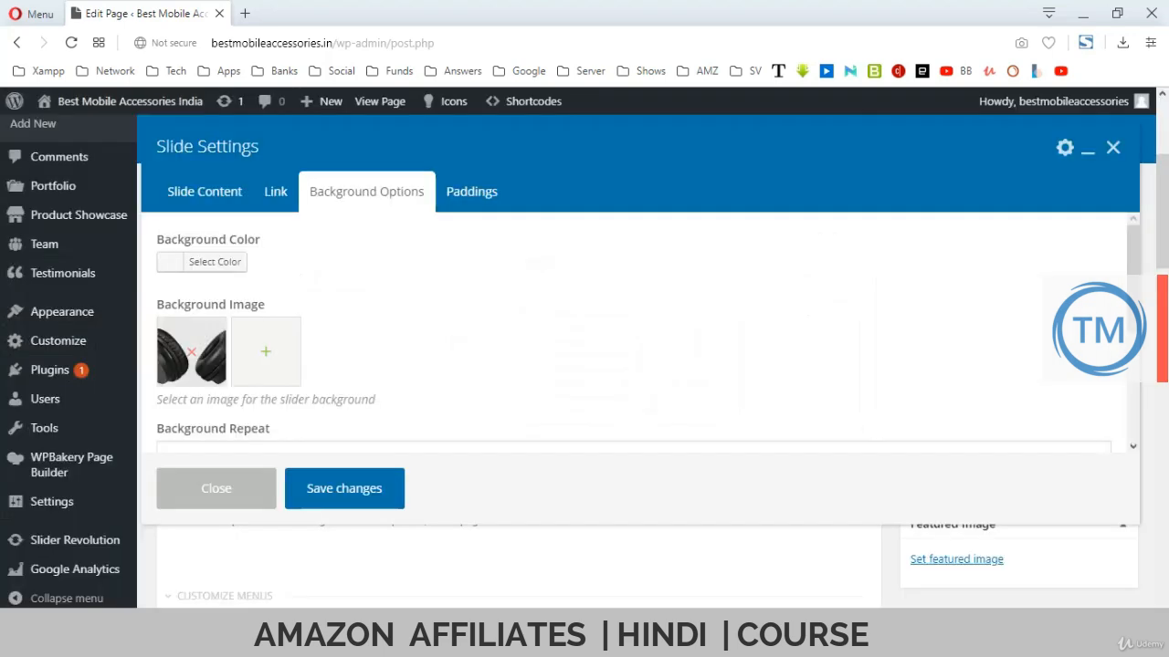
{"action": "left_click", "coordinate": [344, 489]}
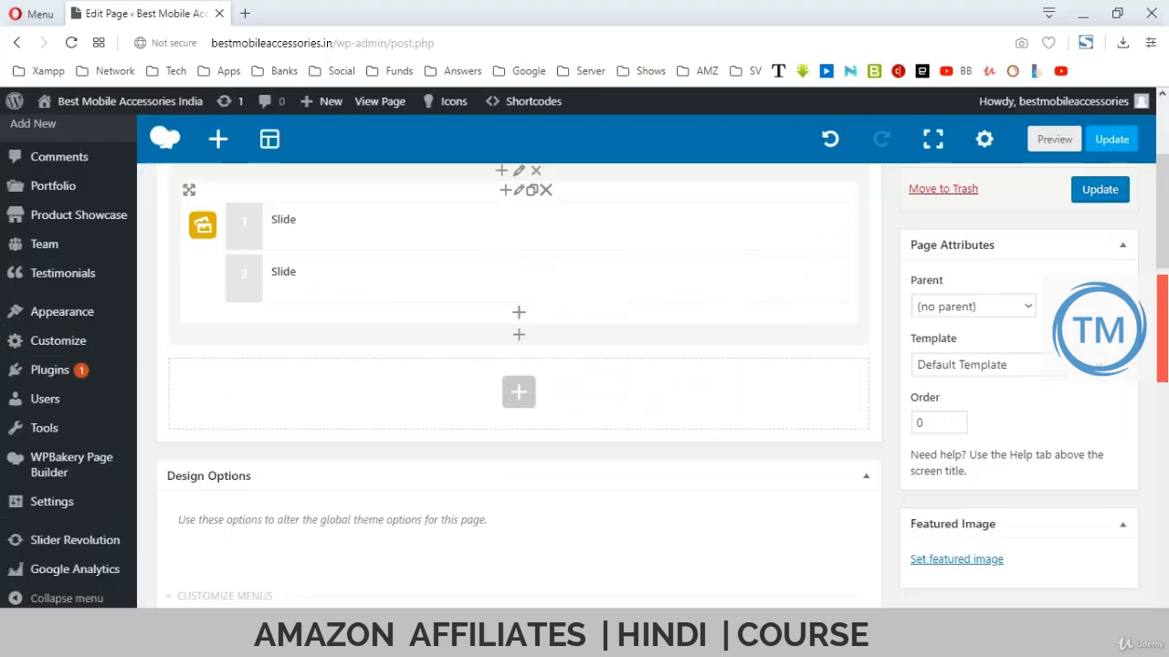
- Add a third slide with Top-3-Best-On-Car-Cradles-Mobile-Stands-India-2019.jpg as its background image and save it
{"action": "mouse_move", "coordinate": [590, 278]}
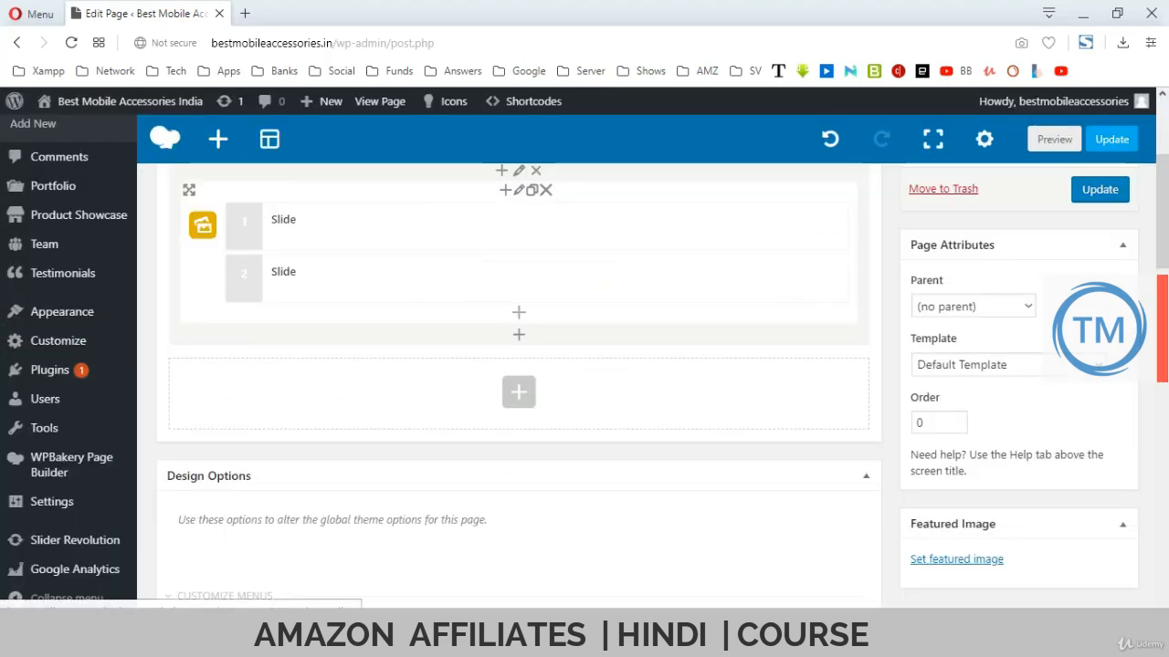
{"action": "left_click", "coordinate": [518, 313]}
{"action": "left_click", "coordinate": [188, 261]}
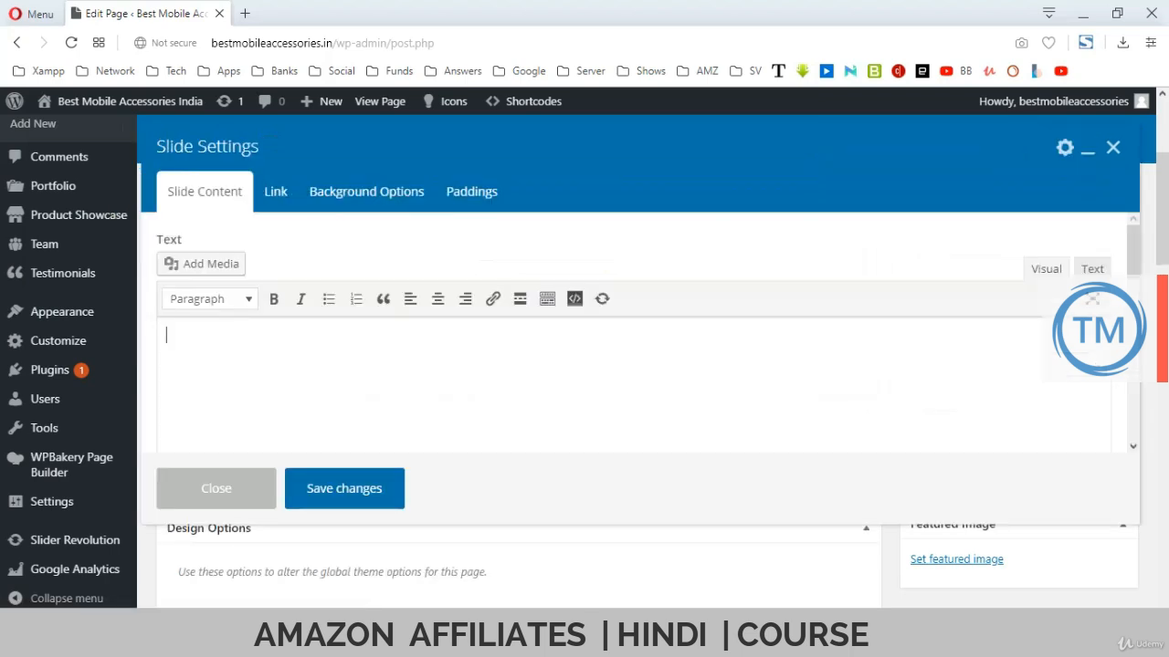
{"action": "left_click", "coordinate": [366, 192]}
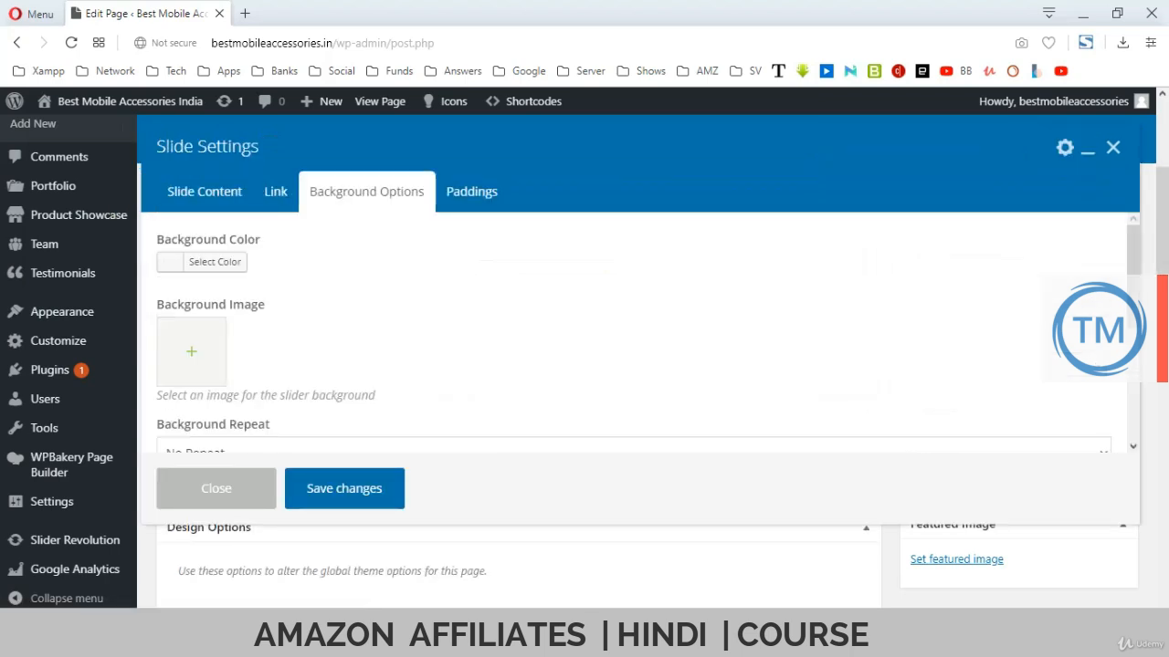
{"action": "left_click", "coordinate": [191, 352]}
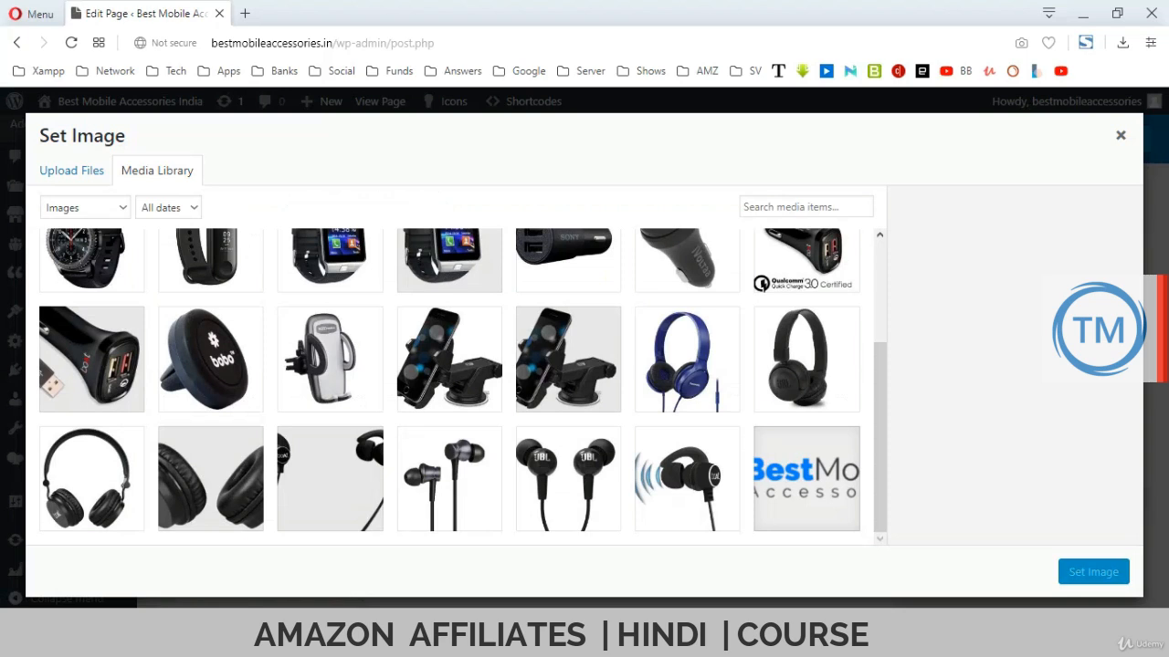
{"action": "left_click", "coordinate": [568, 360]}
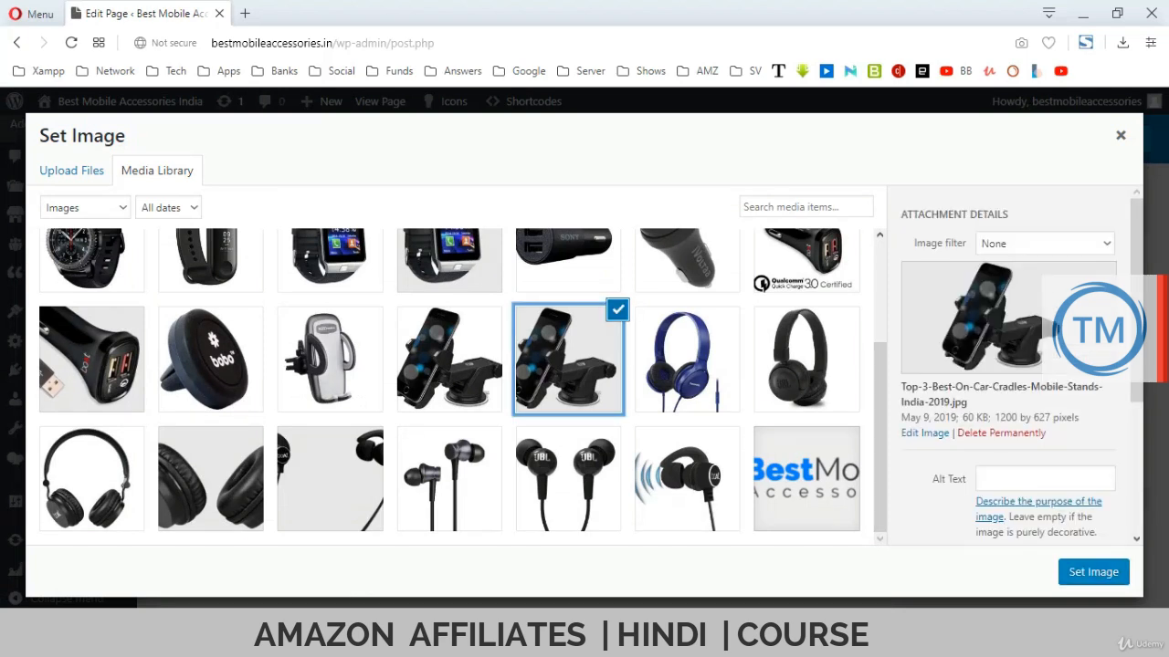
{"action": "left_click_drag", "start_coordinate": [995, 418], "coordinate": [1046, 419]}
{"action": "left_click", "coordinate": [1045, 418]}
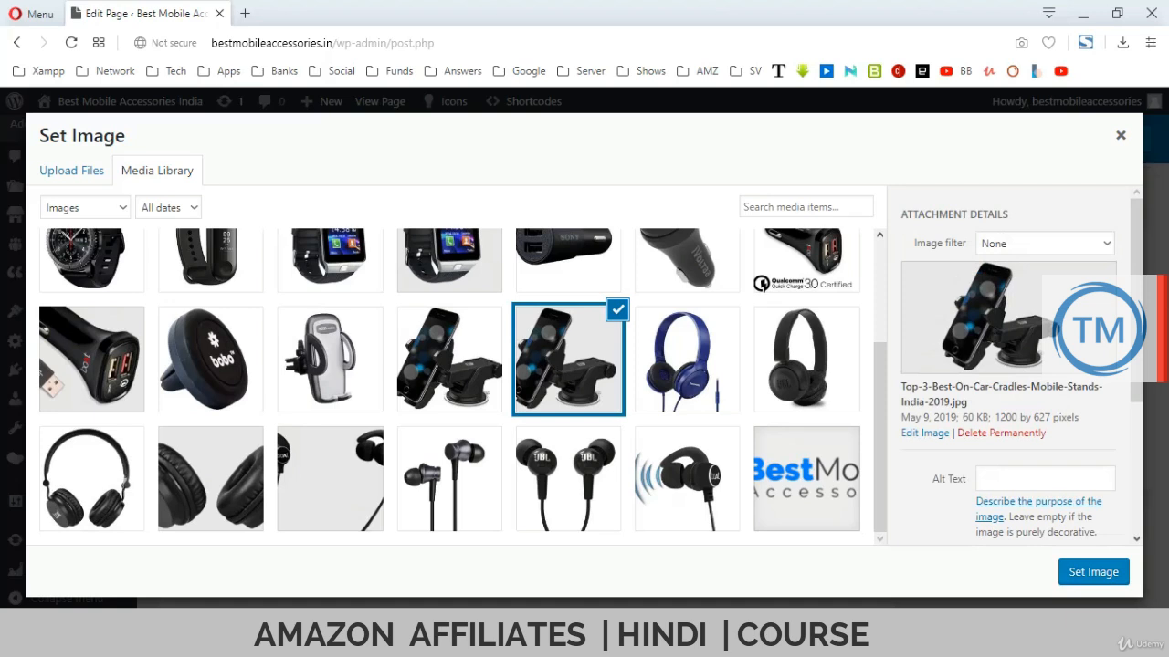
{"action": "left_click_drag", "start_coordinate": [901, 386], "coordinate": [966, 402]}
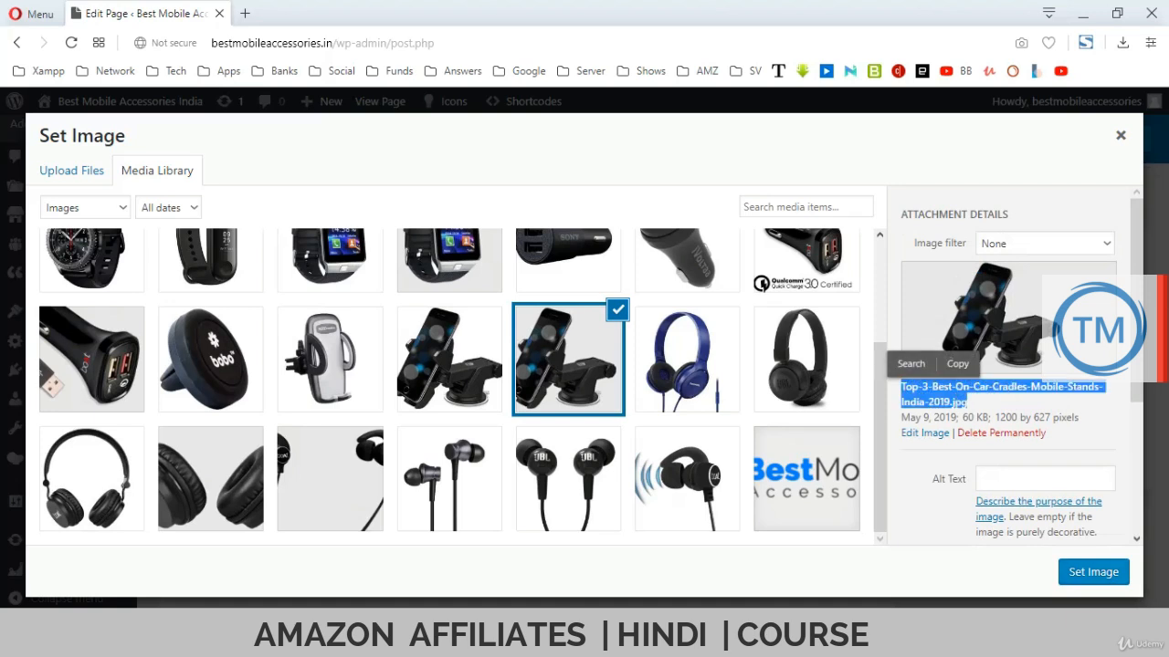
{"action": "left_click", "coordinate": [1093, 572]}
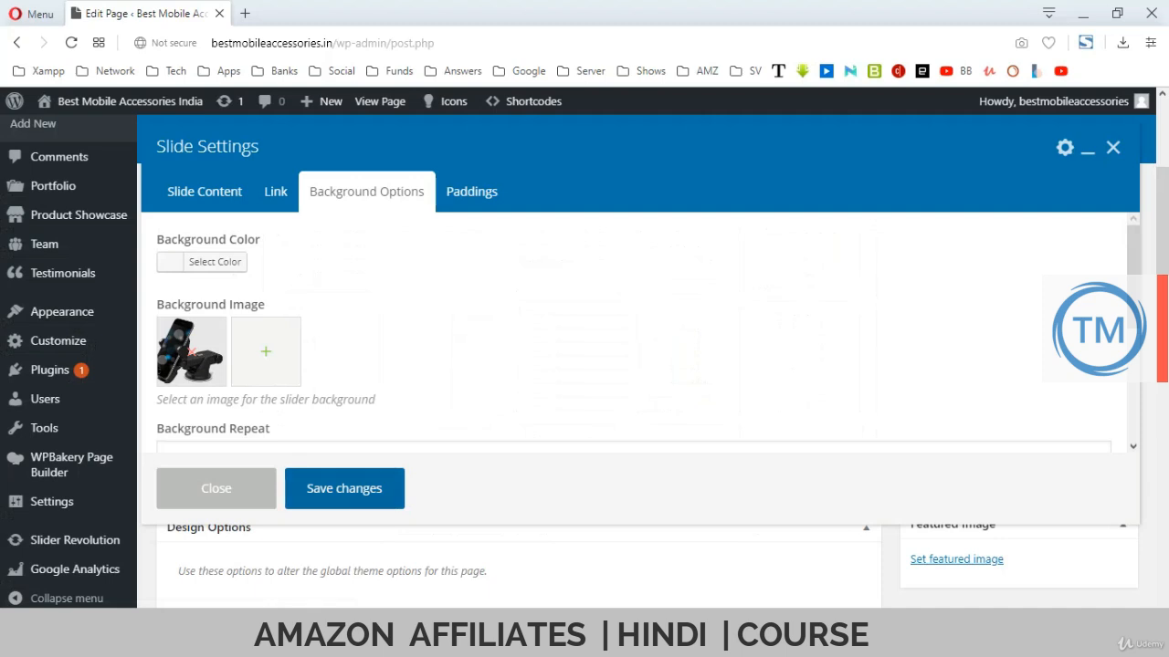
{"action": "left_click", "coordinate": [345, 489]}
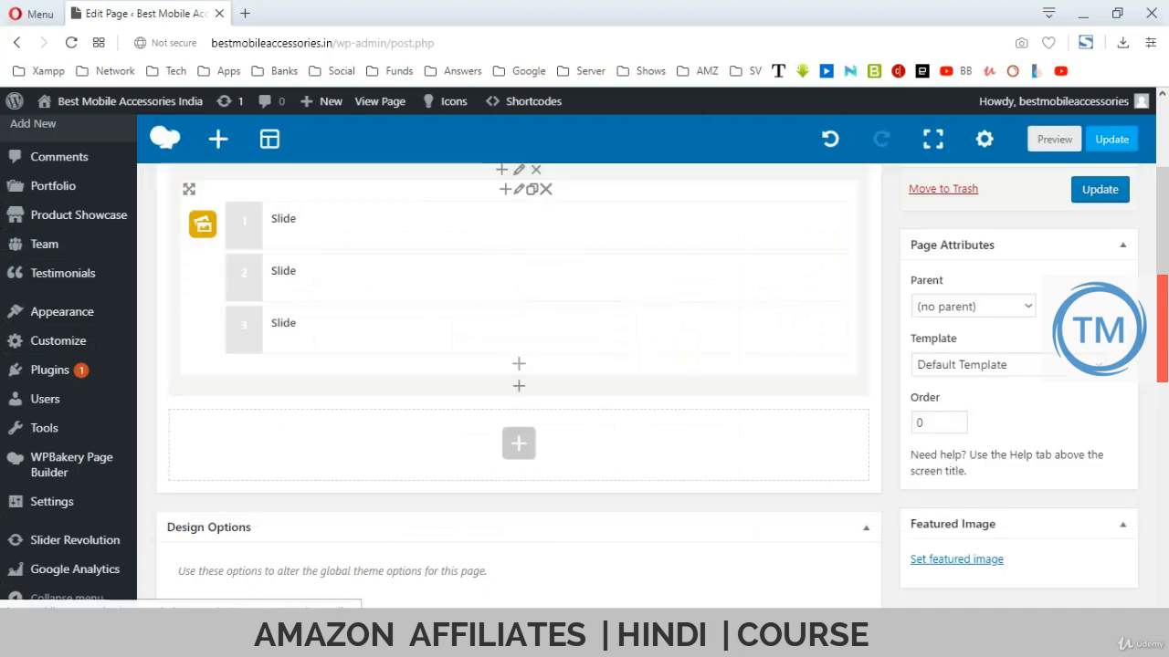
- Add a fourth slide with Top-3-Best-Car-Chargers-India-2019.jpg as its background image and save it
{"action": "left_click", "coordinate": [519, 363]}
{"action": "left_click", "coordinate": [189, 256]}
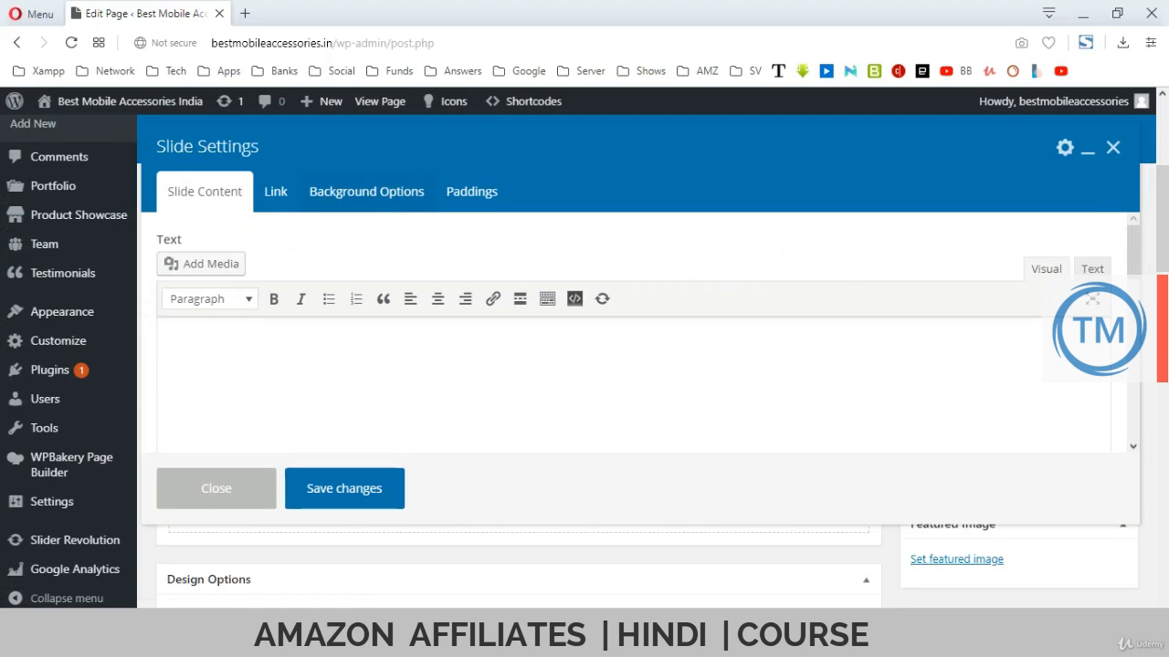
{"action": "left_click", "coordinate": [367, 192]}
{"action": "left_click", "coordinate": [191, 350]}
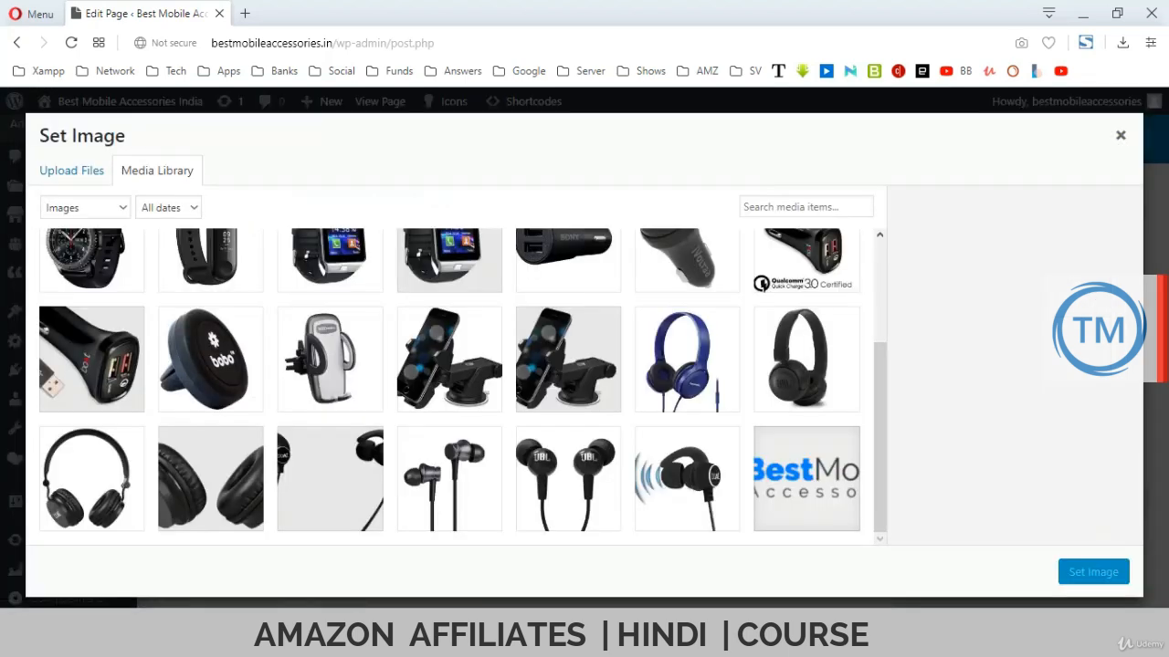
{"action": "left_click", "coordinate": [92, 360]}
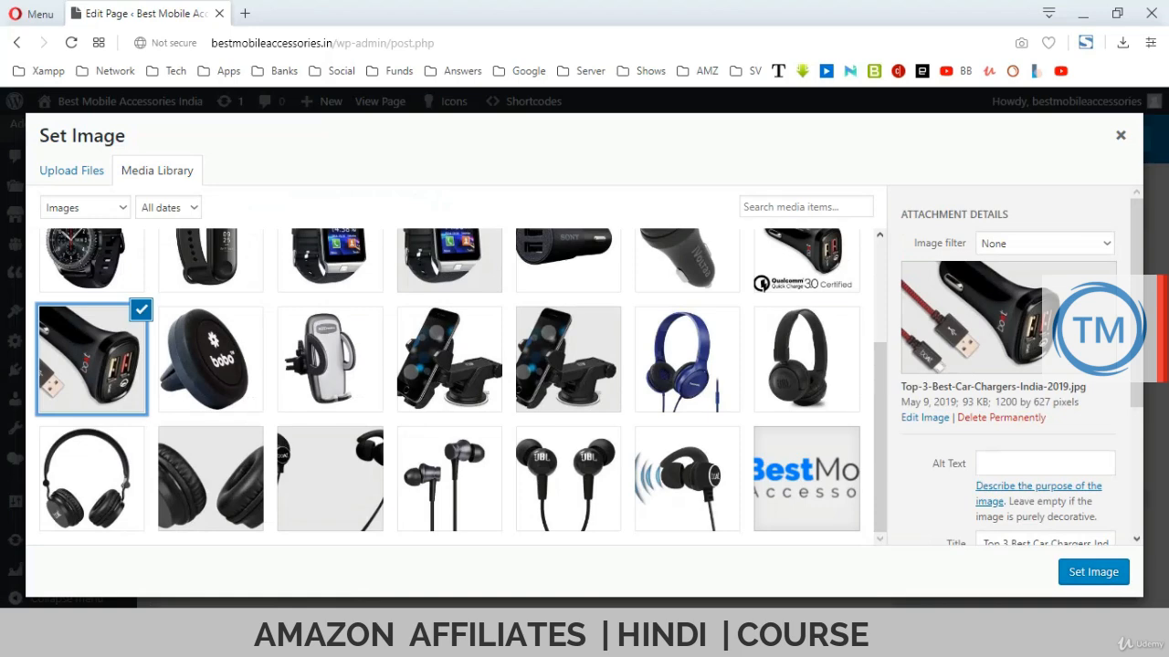
{"action": "left_click", "coordinate": [1093, 572]}
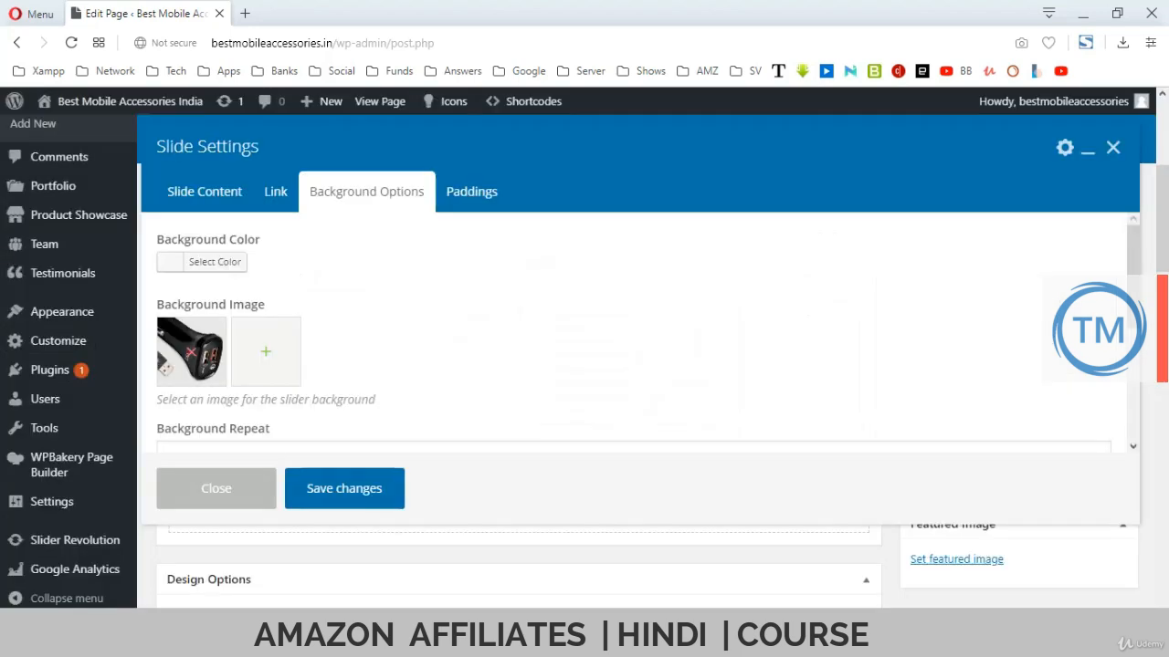
{"action": "left_click", "coordinate": [344, 490]}
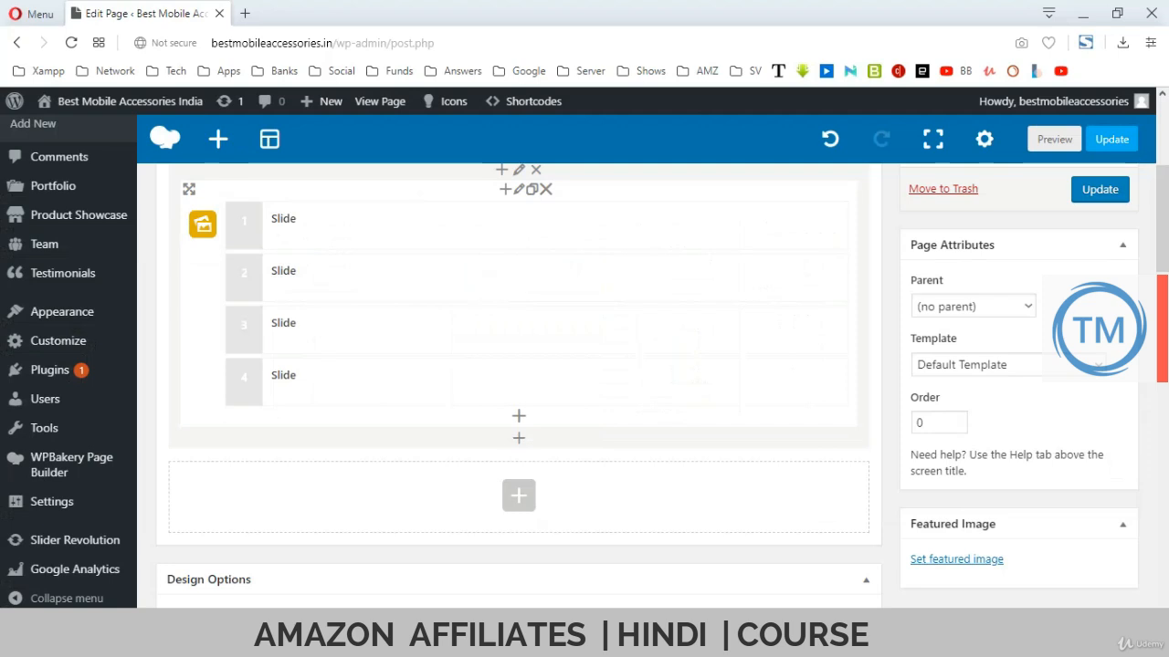
- Update the page with the added slides and view the slider on the live Homepage
{"action": "left_click", "coordinate": [1100, 190]}
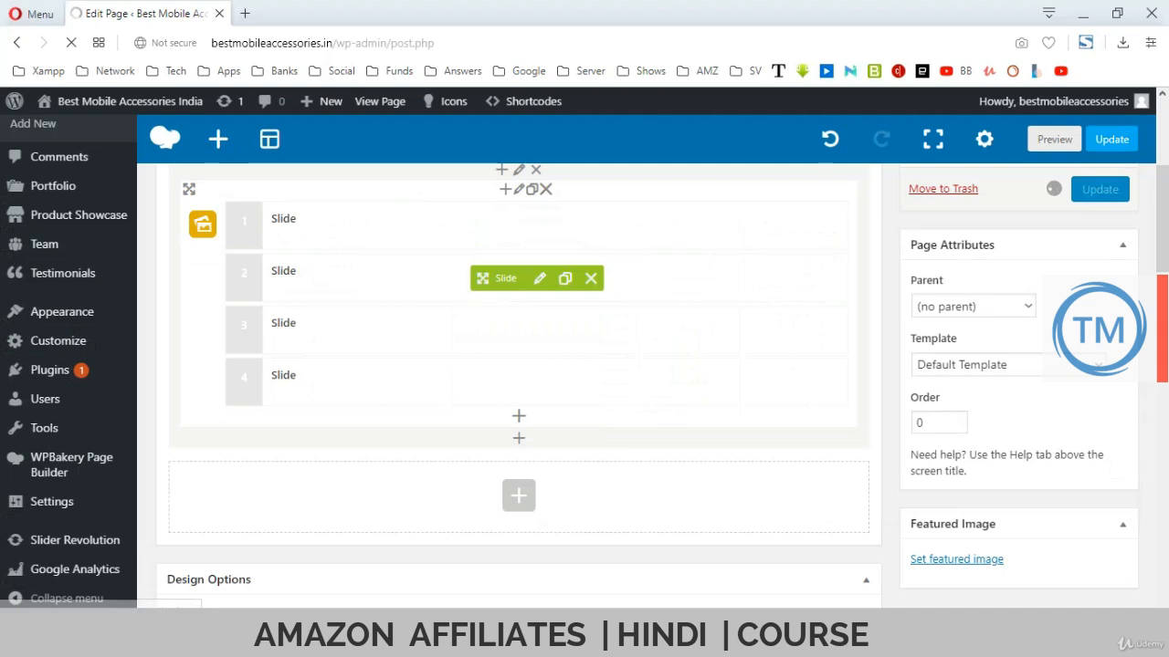
{"action": "key", "text": "ctrl+Tab"}
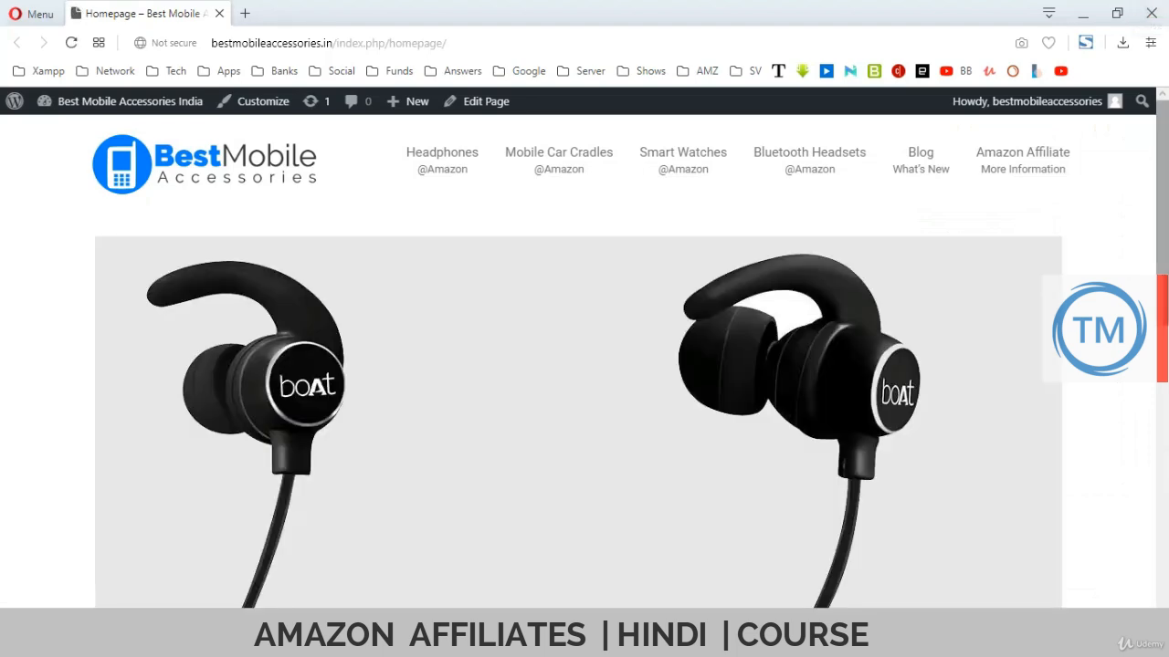
{"action": "scroll", "coordinate": [585, 365], "scroll_direction": "down", "scroll_amount": 1}
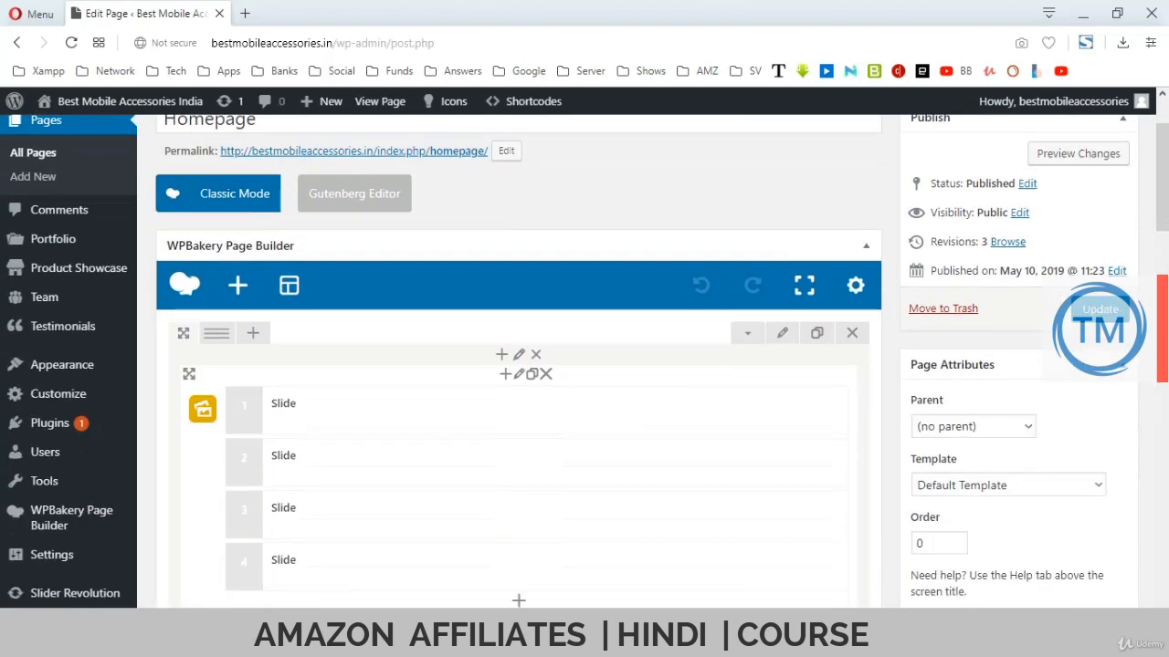
- Change the content slider's timeout for each slide and save the slider settings
{"action": "scroll", "coordinate": [519, 365], "scroll_direction": "down", "scroll_amount": 1}
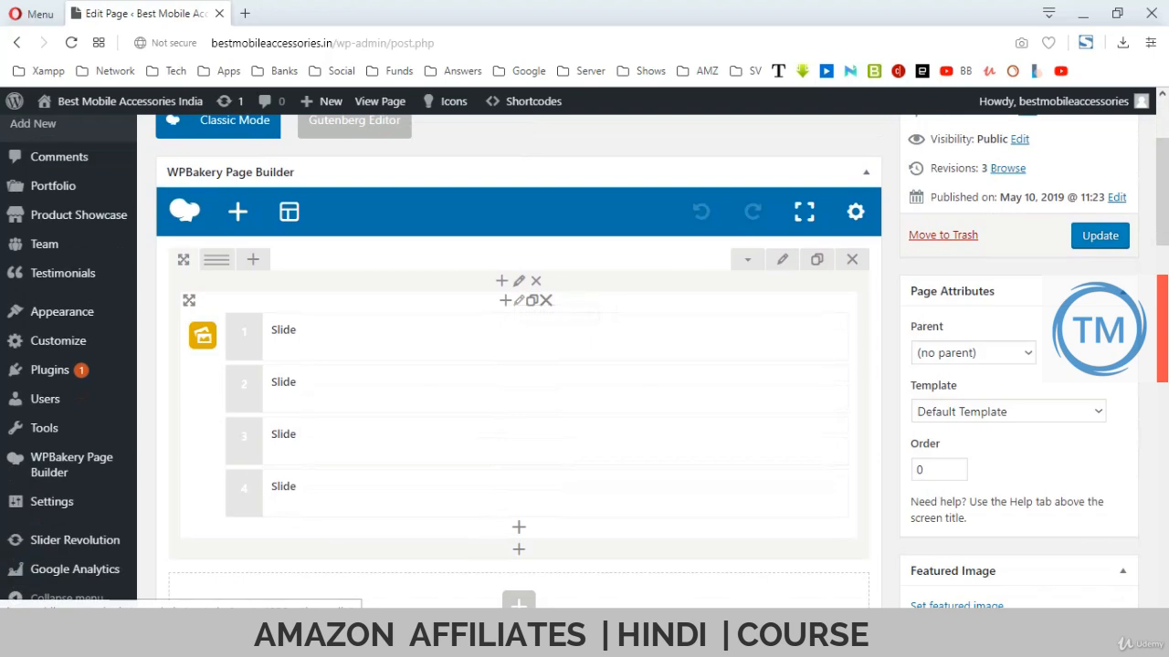
{"action": "left_click", "coordinate": [518, 310]}
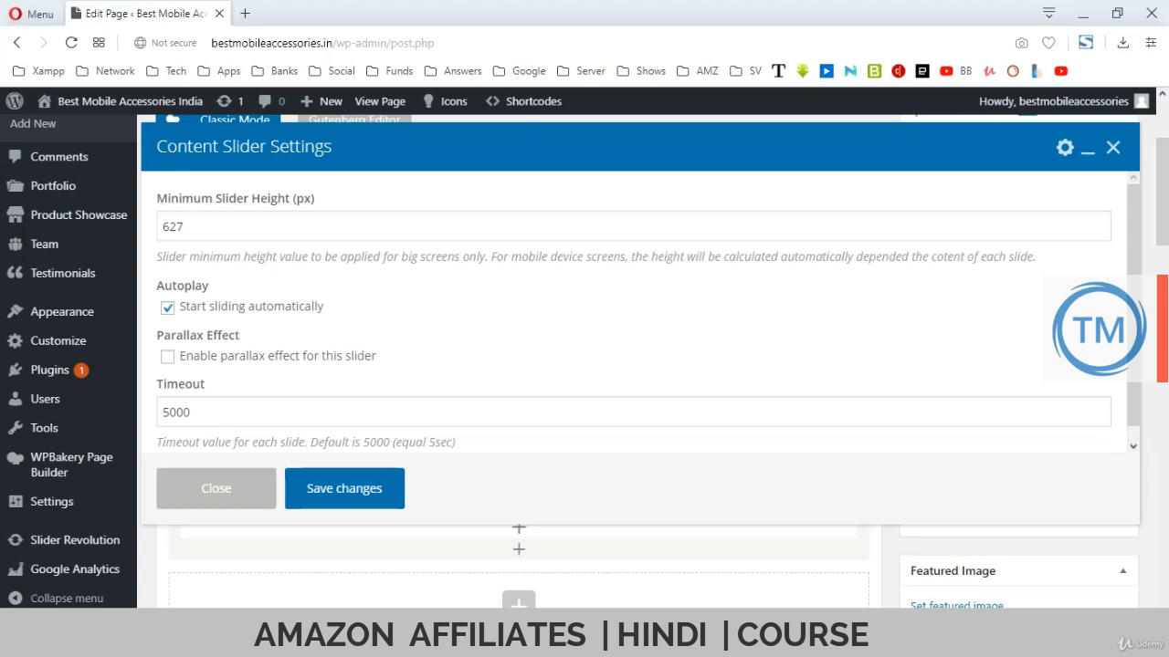
{"action": "scroll", "coordinate": [634, 313], "scroll_direction": "down", "scroll_amount": 1}
{"action": "left_click", "coordinate": [194, 397]}
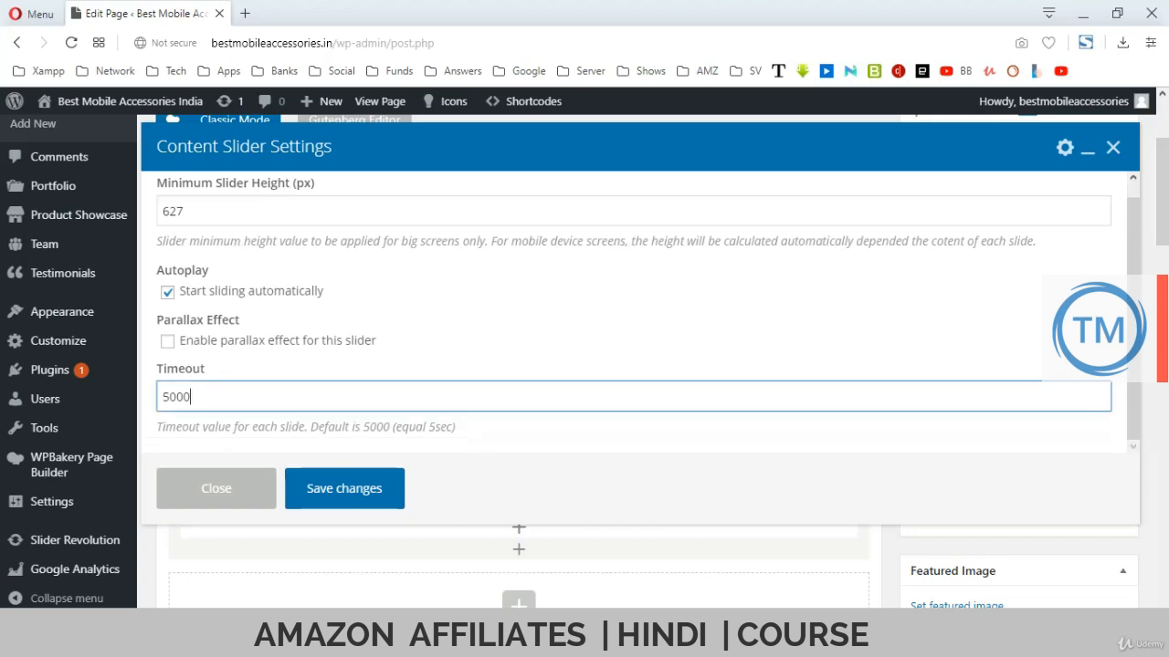
{"action": "type", "text": "3"}
{"action": "left_click", "coordinate": [345, 488]}
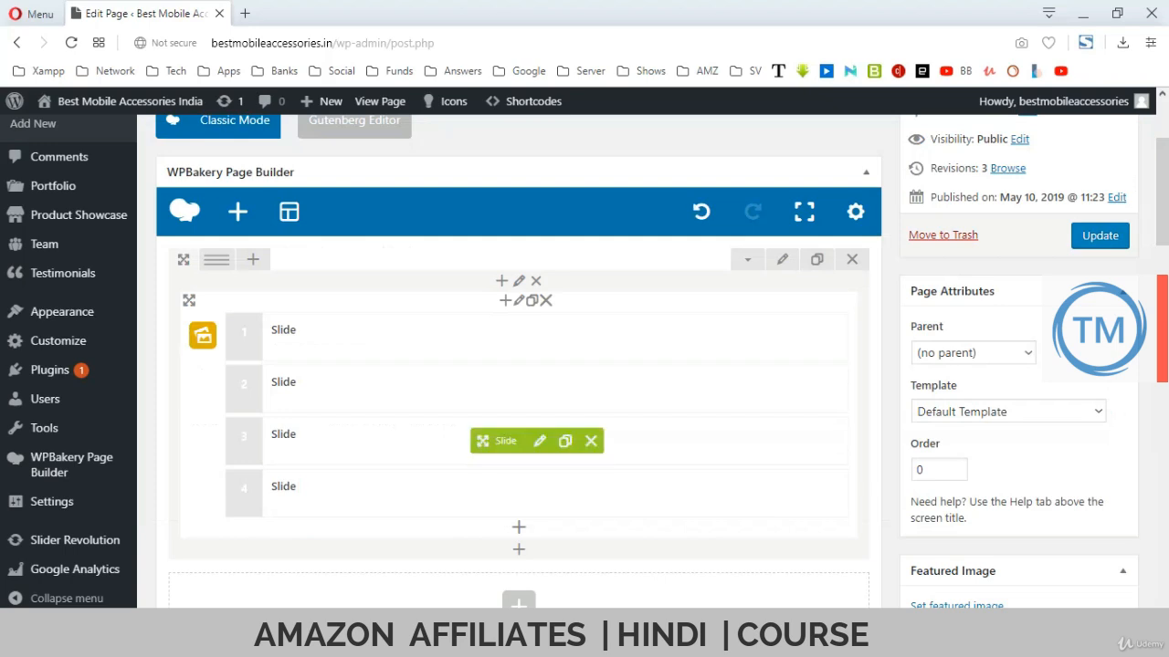
- Update the page and check the slide timing on the live Homepage
{"action": "left_click", "coordinate": [1100, 235]}
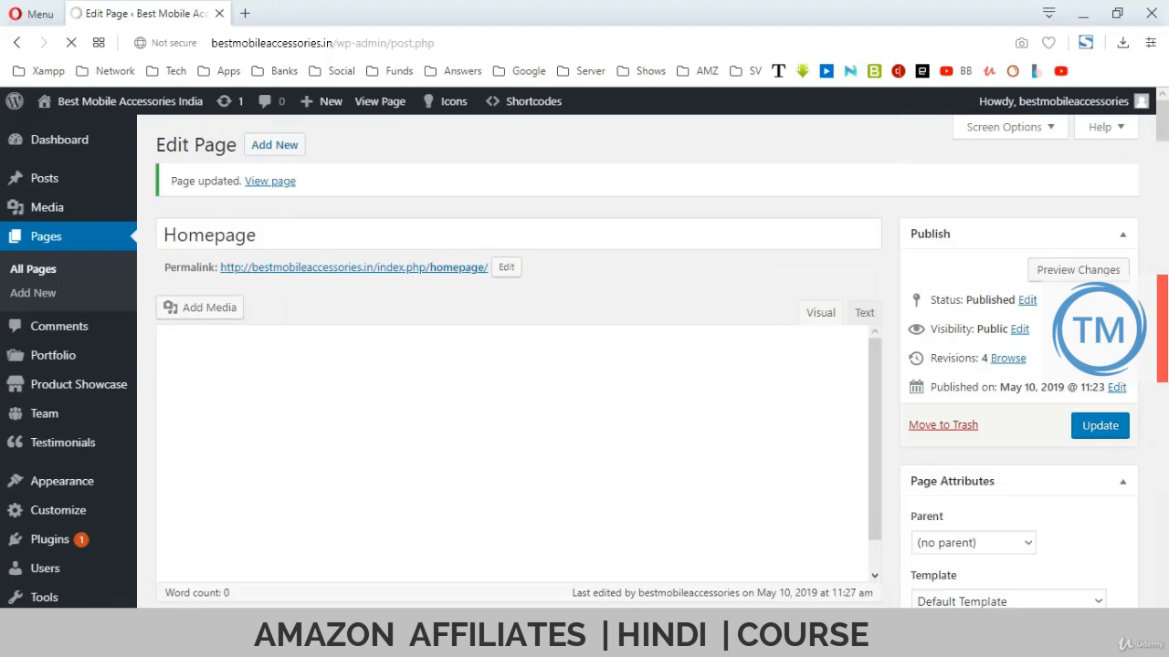
{"action": "key", "text": "alt+Tab"}
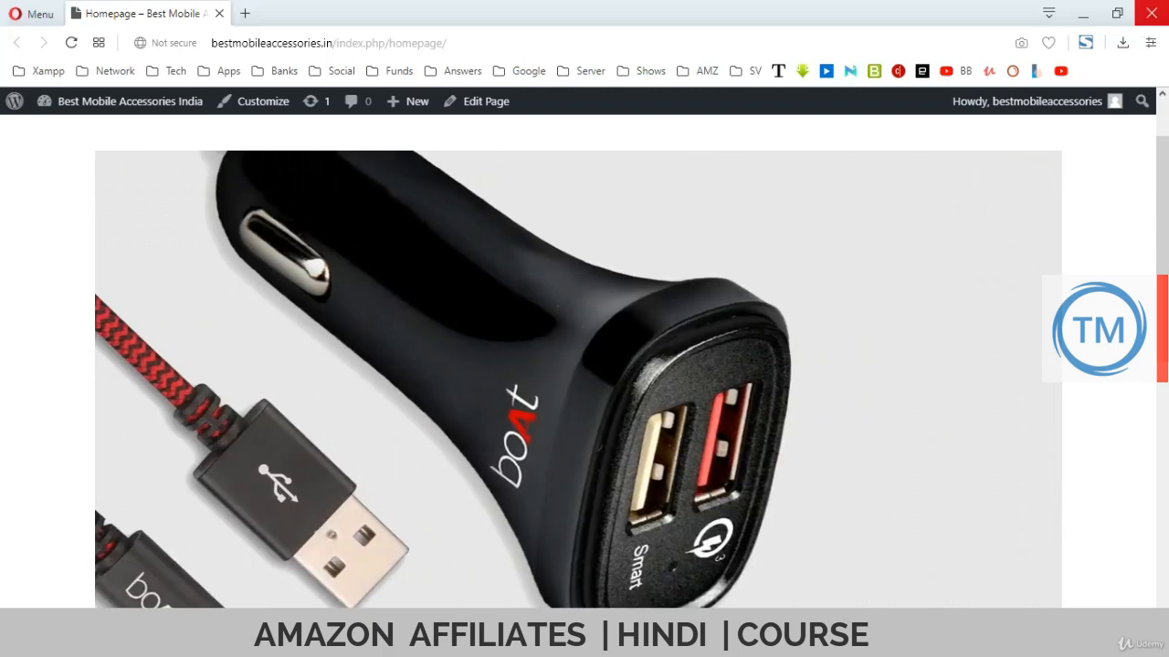
- Close the live Homepage, switch to the searchtrends.co.in homepage and copy the two introductory paragraphs below its slider
{"action": "left_click", "coordinate": [1150, 13]}
{"action": "key", "text": "alt+Tab"}
{"action": "key", "text": "alt+Tab"}
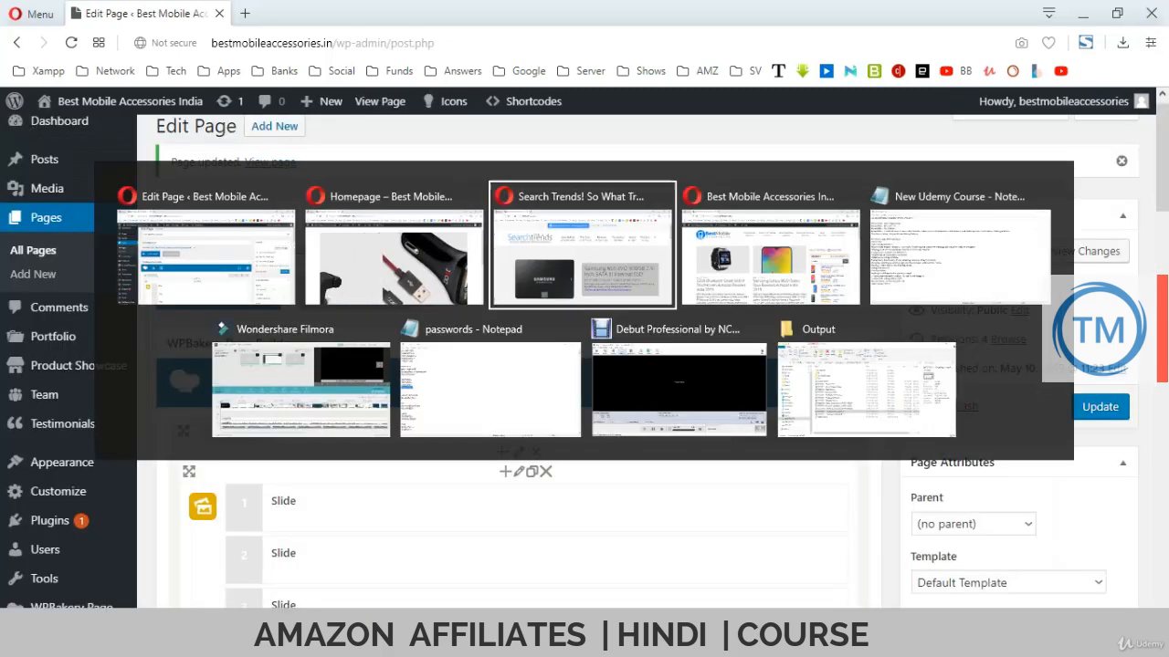
{"action": "scroll", "coordinate": [833, 187], "scroll_direction": "down", "scroll_amount": 2}
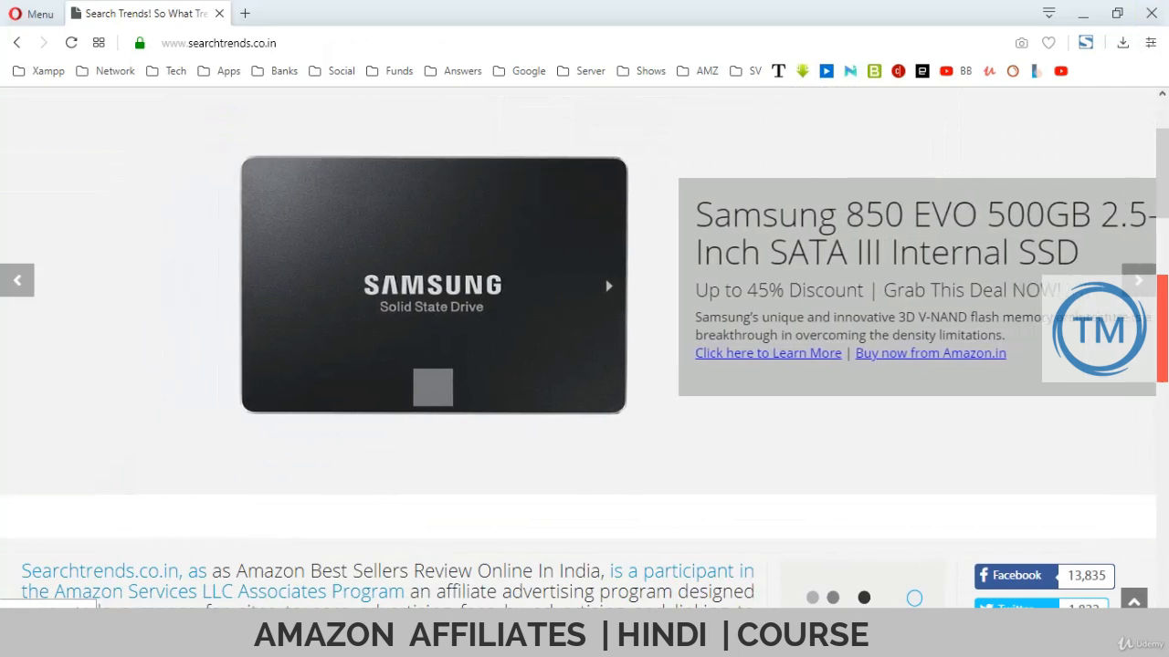
{"action": "scroll", "coordinate": [585, 347], "scroll_direction": "down", "scroll_amount": 4}
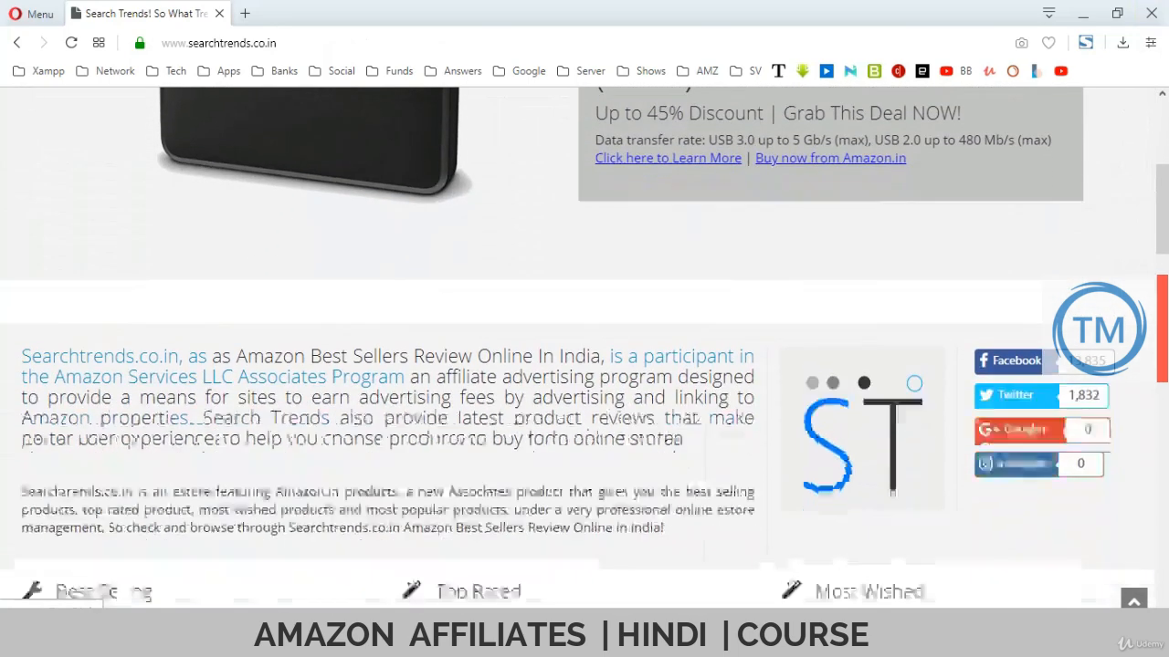
{"action": "scroll", "coordinate": [585, 358], "scroll_direction": "down", "scroll_amount": 1}
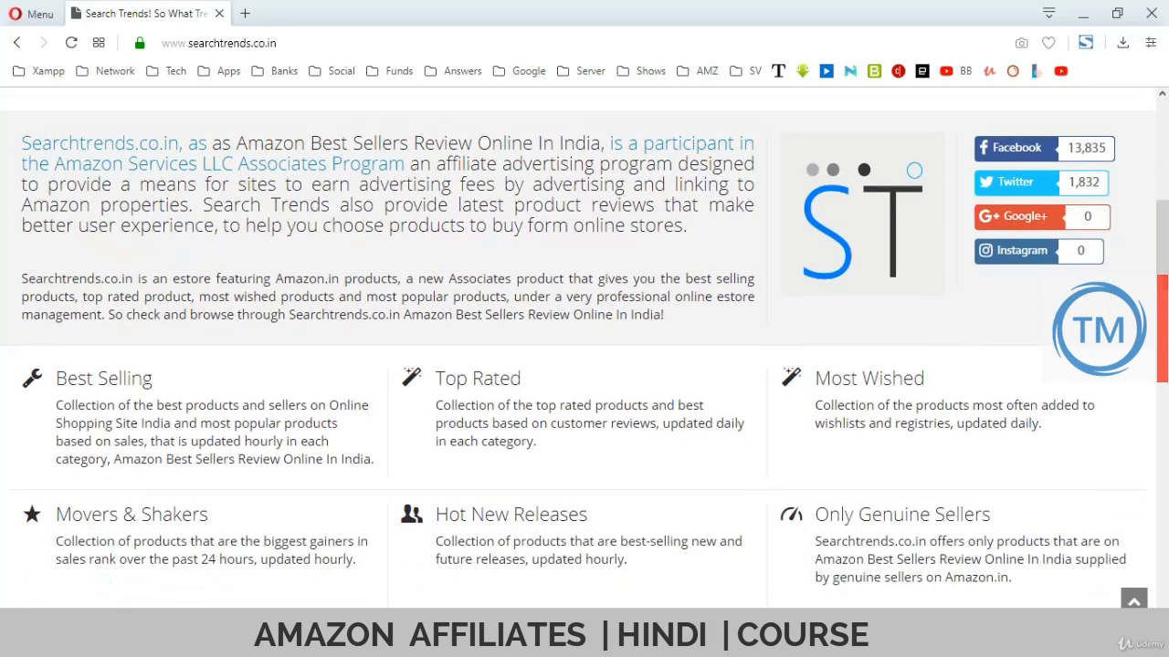
{"action": "left_click_drag", "start_coordinate": [21, 142], "coordinate": [664, 314]}
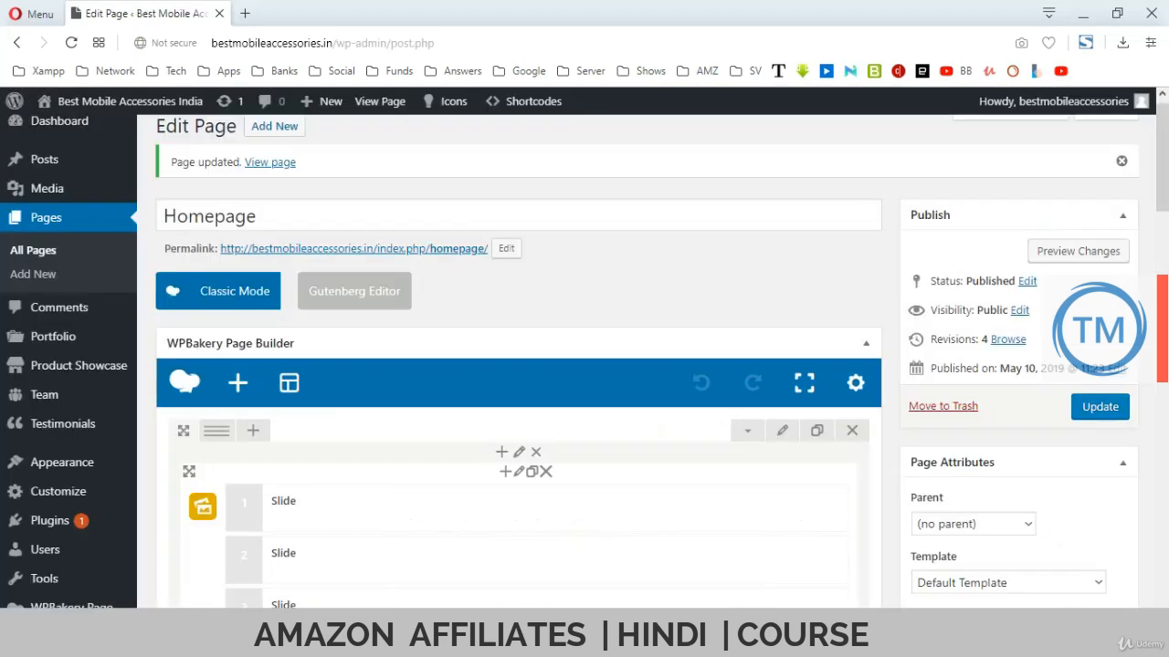
- Add a new row below the content slider on the Edit Page screen and split it into 2/3 and 1/3 columns
{"action": "scroll", "coordinate": [591, 311], "scroll_direction": "down", "scroll_amount": 5}
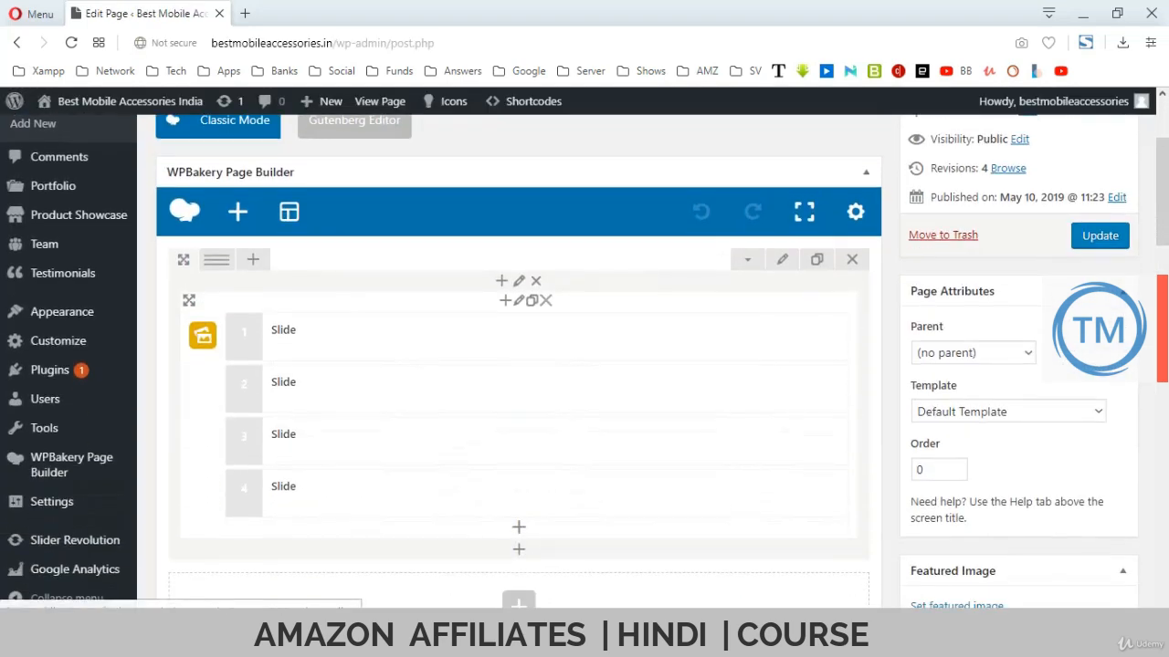
{"action": "scroll", "coordinate": [588, 319], "scroll_direction": "down", "scroll_amount": 2}
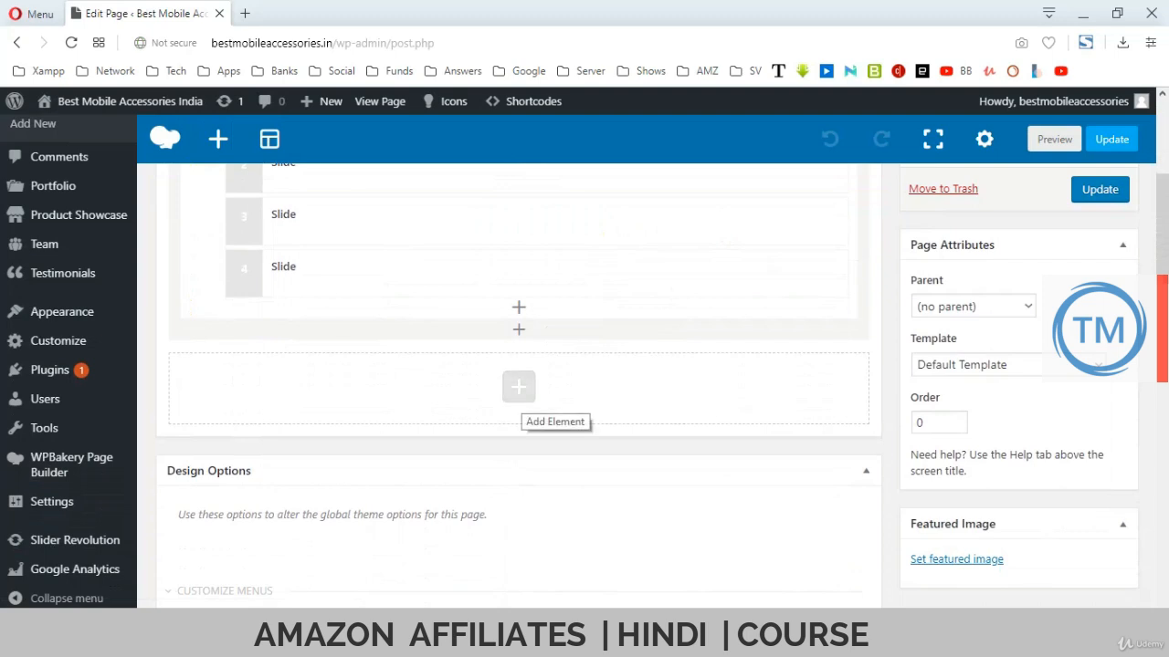
{"action": "scroll", "coordinate": [518, 387], "scroll_direction": "up", "scroll_amount": 4}
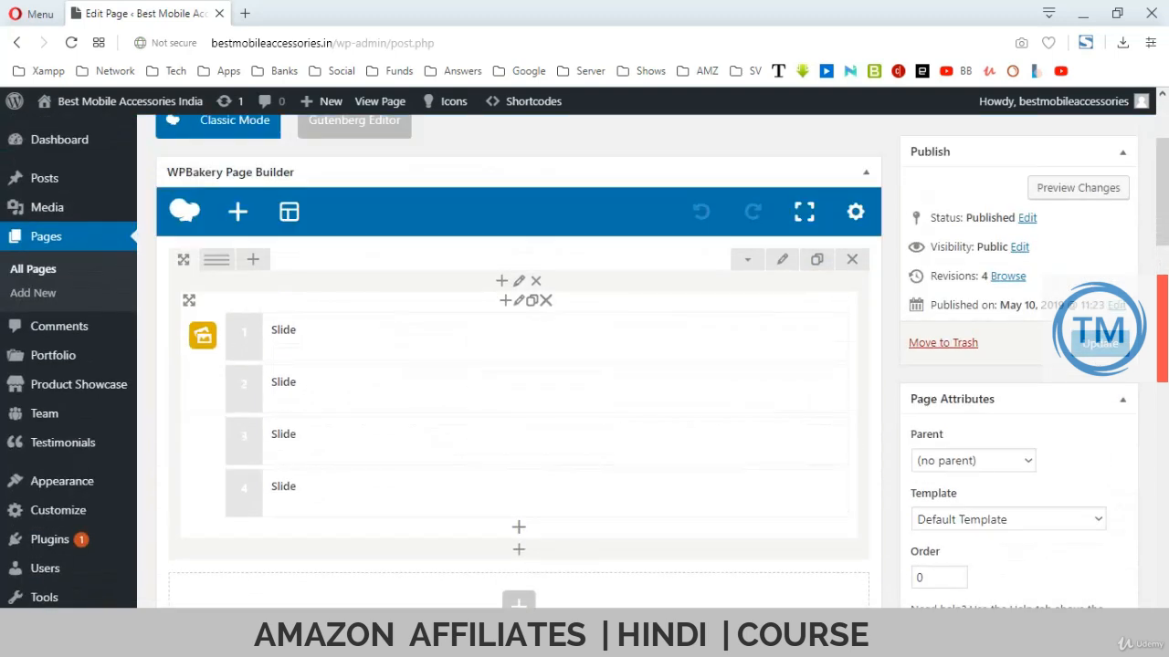
{"action": "scroll", "coordinate": [517, 306], "scroll_direction": "down", "scroll_amount": 7}
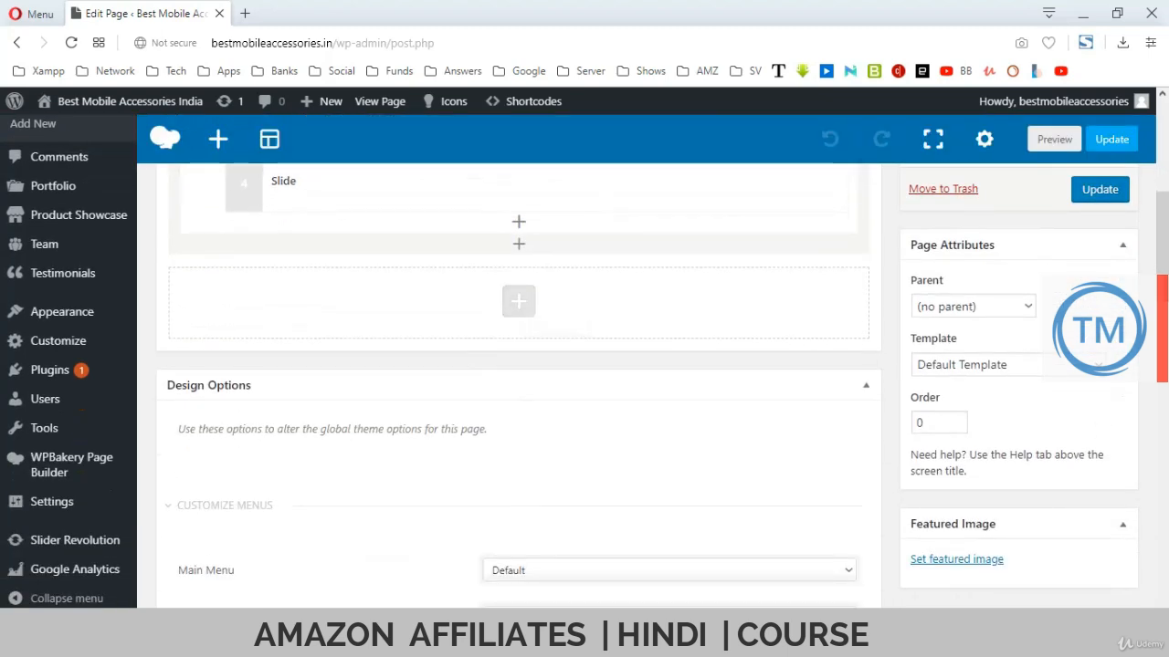
{"action": "left_click", "coordinate": [517, 301]}
{"action": "left_click", "coordinate": [148, 479]}
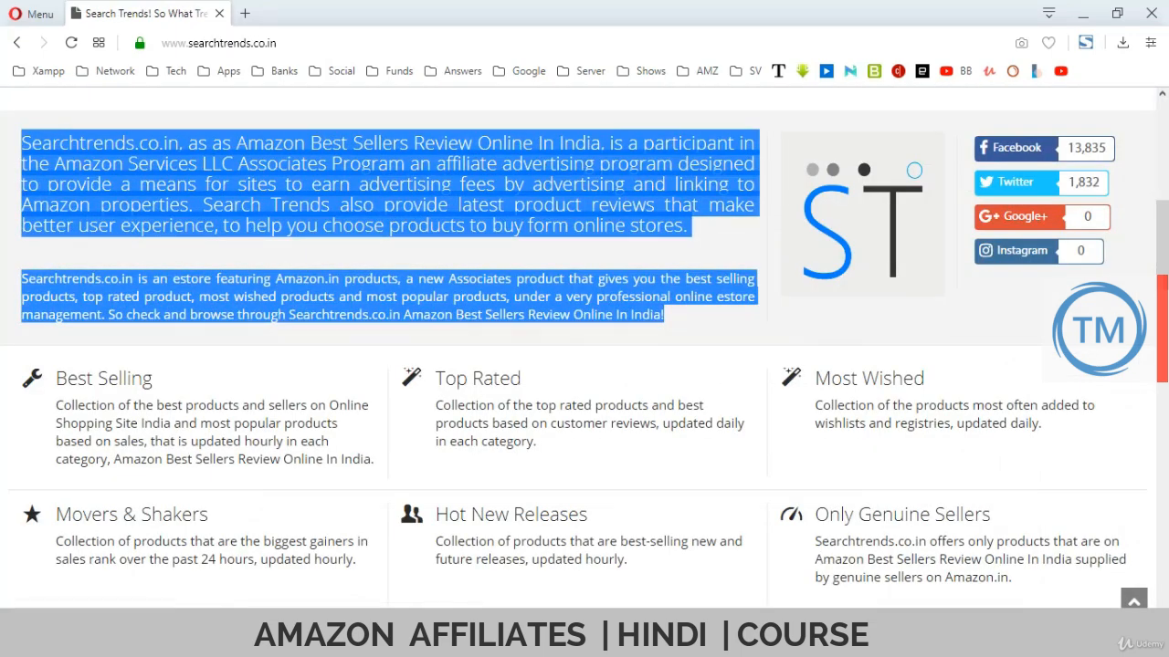
{"action": "left_click", "coordinate": [548, 253]}
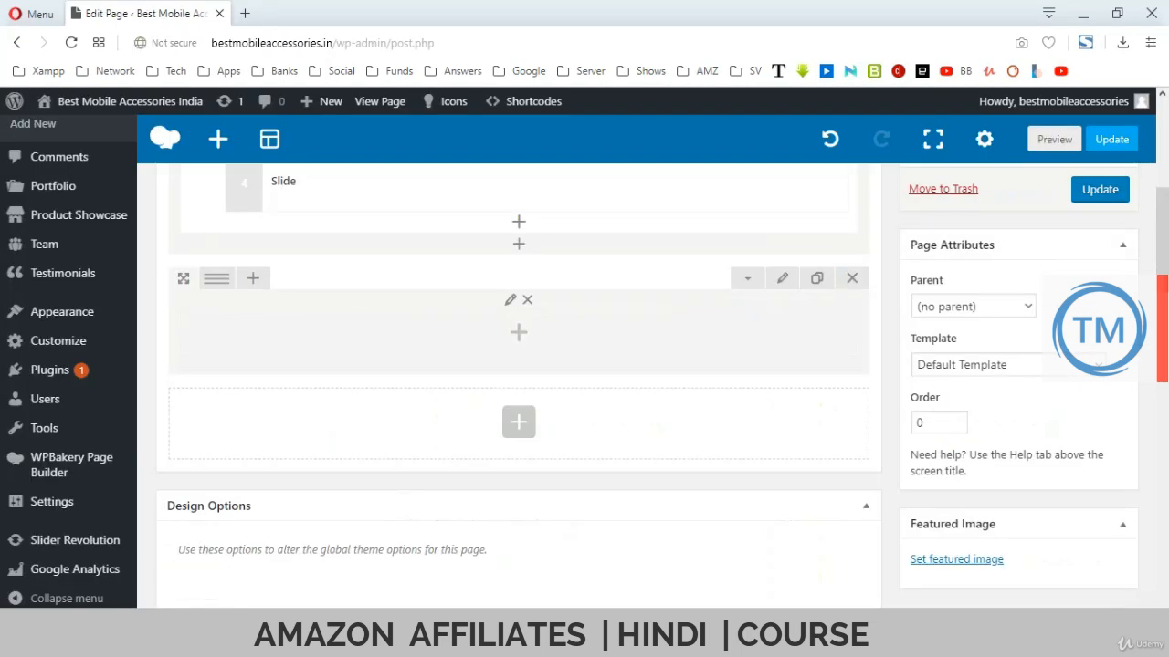
{"action": "mouse_move", "coordinate": [218, 278]}
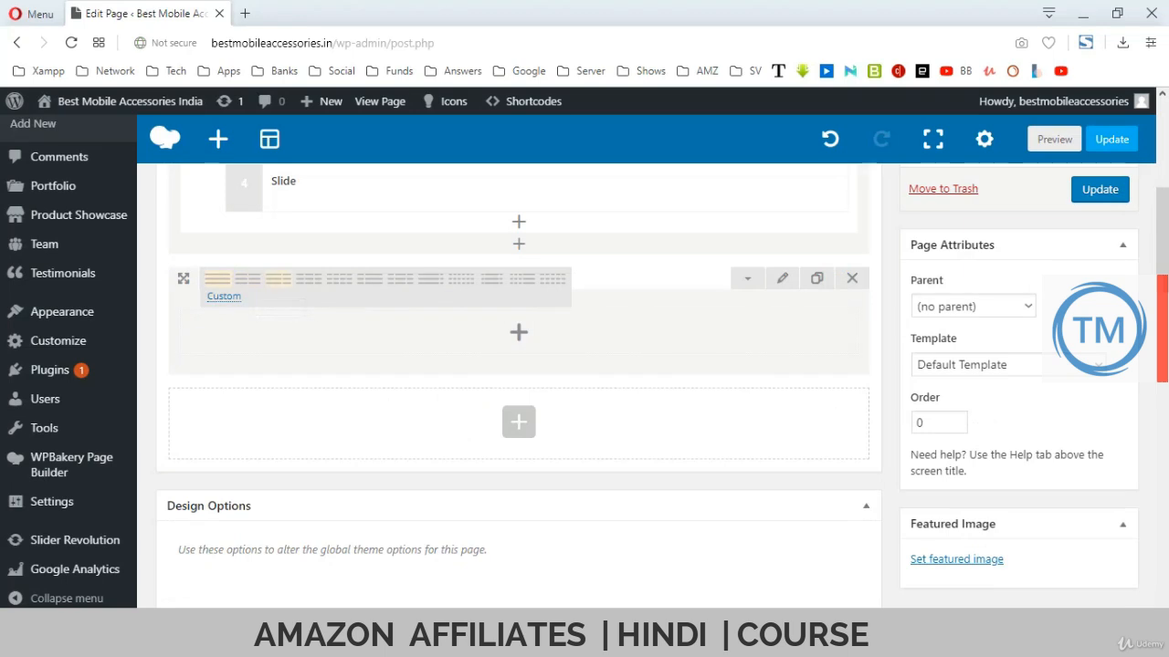
{"action": "left_click", "coordinate": [278, 278]}
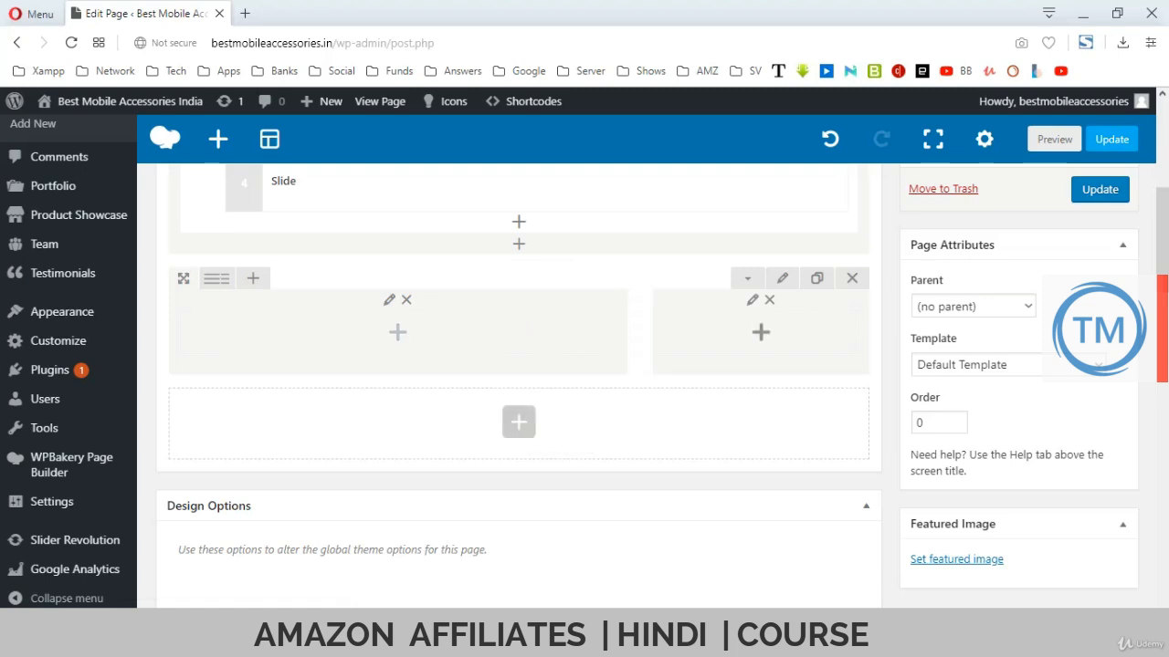
- Set the new row's background width to Full Width with Default Width content, and save the row settings
{"action": "scroll", "coordinate": [511, 365], "scroll_direction": "up", "scroll_amount": 3}
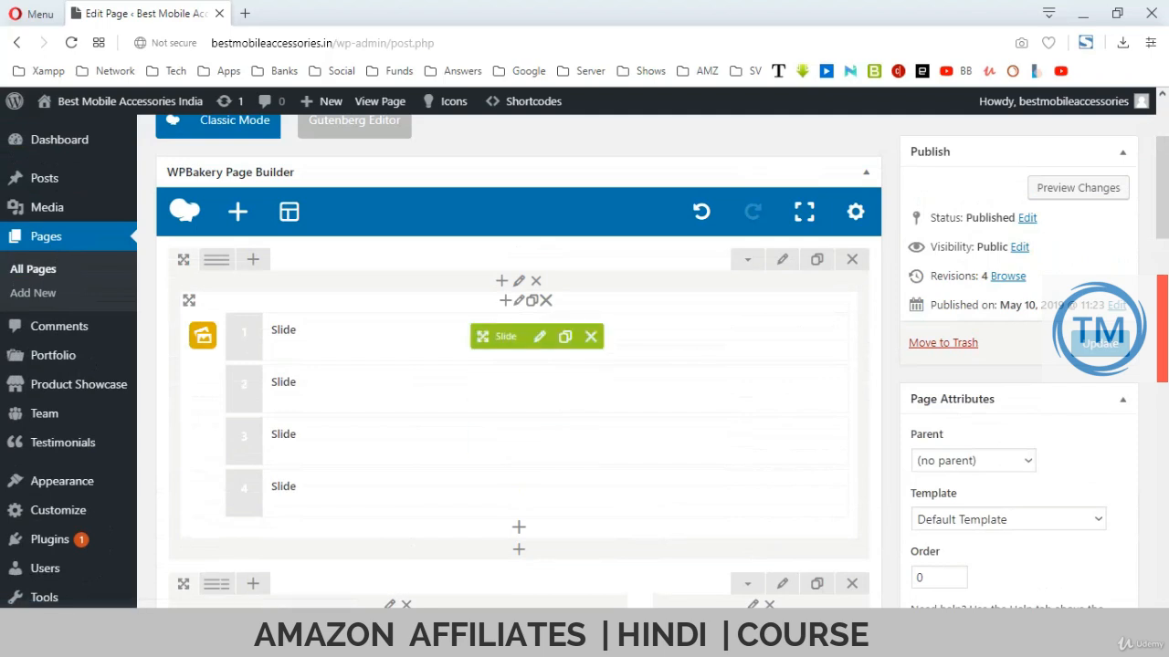
{"action": "scroll", "coordinate": [512, 365], "scroll_direction": "down", "scroll_amount": 3}
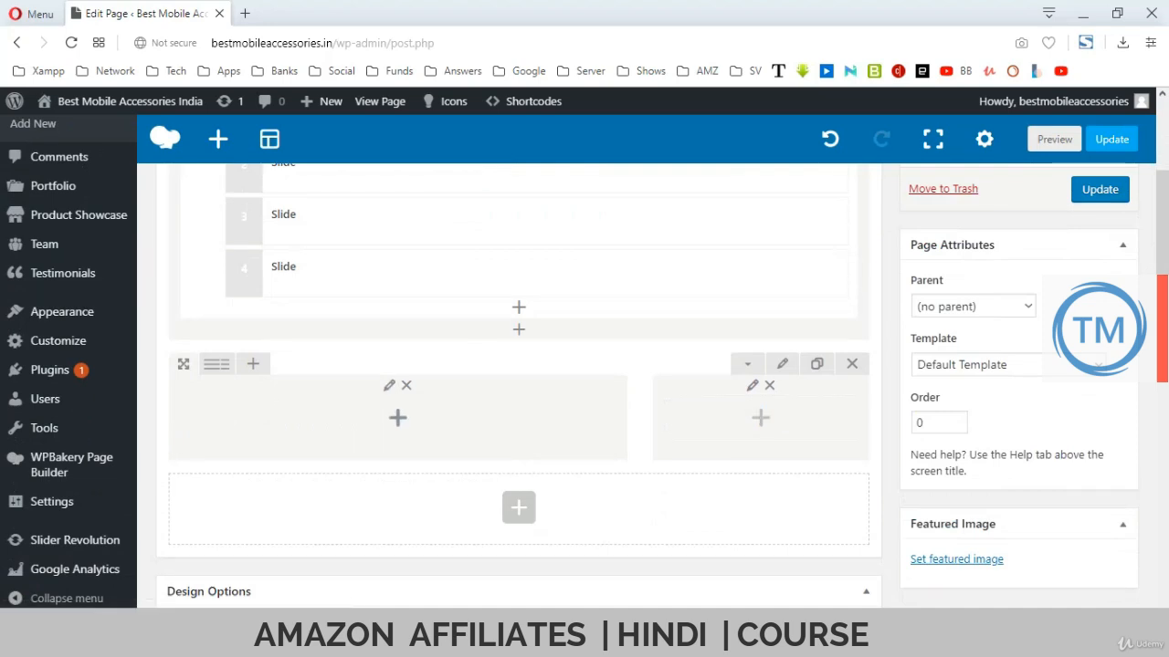
{"action": "left_click", "coordinate": [781, 363]}
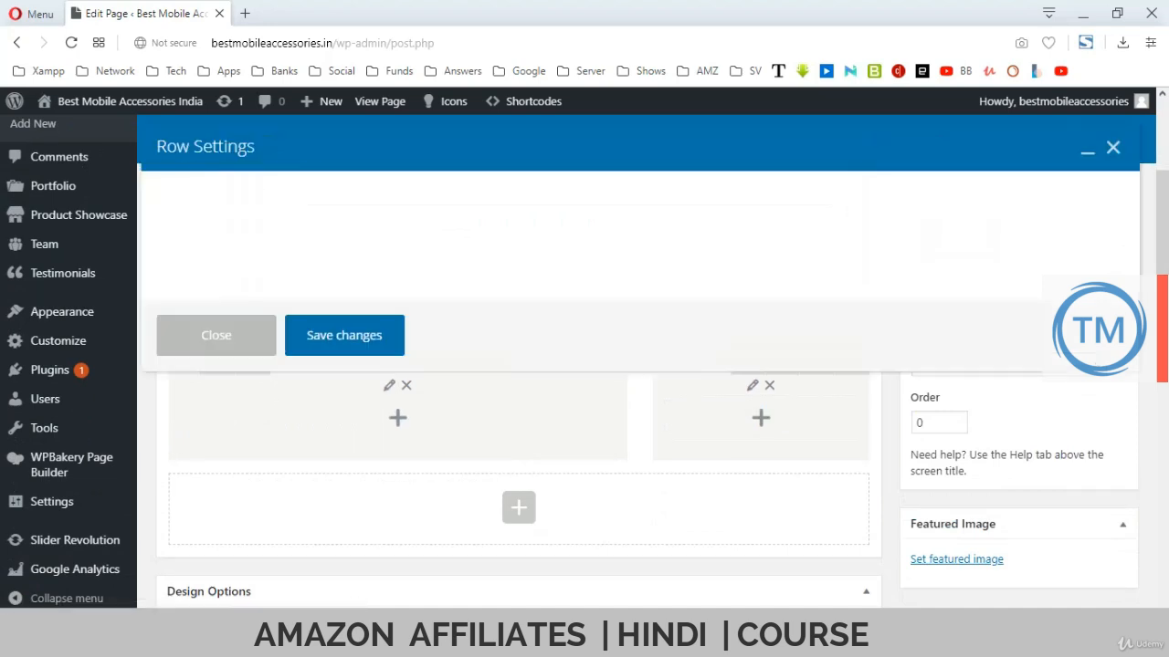
{"action": "scroll", "coordinate": [639, 333], "scroll_direction": "down", "scroll_amount": 5}
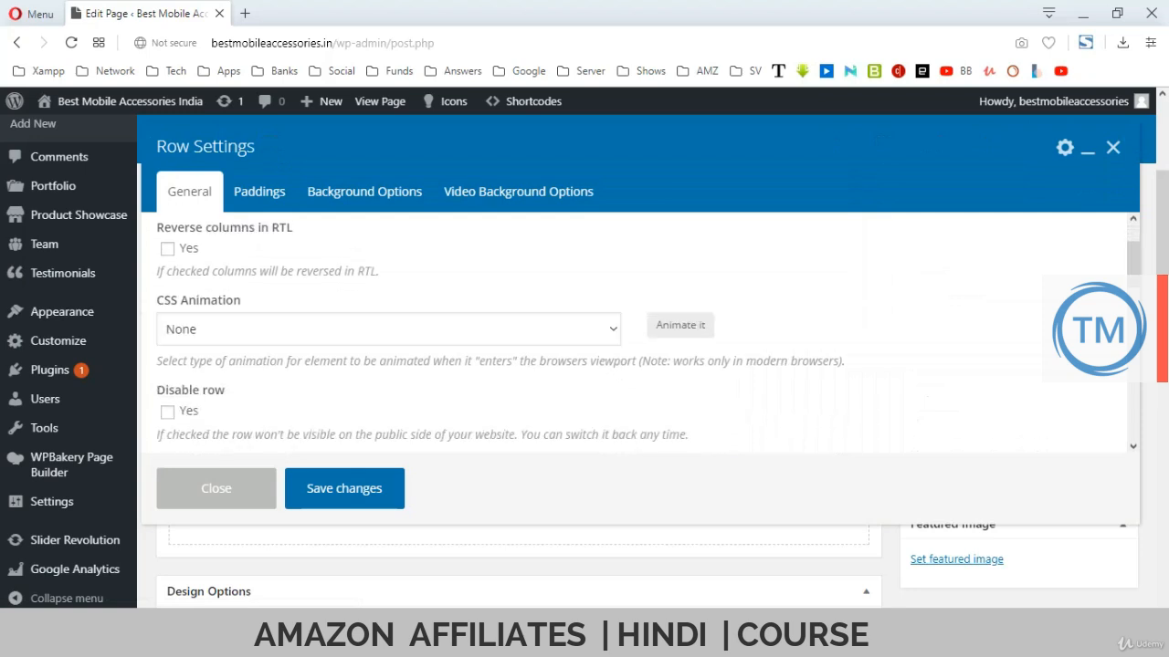
{"action": "scroll", "coordinate": [633, 324], "scroll_direction": "up", "scroll_amount": 1}
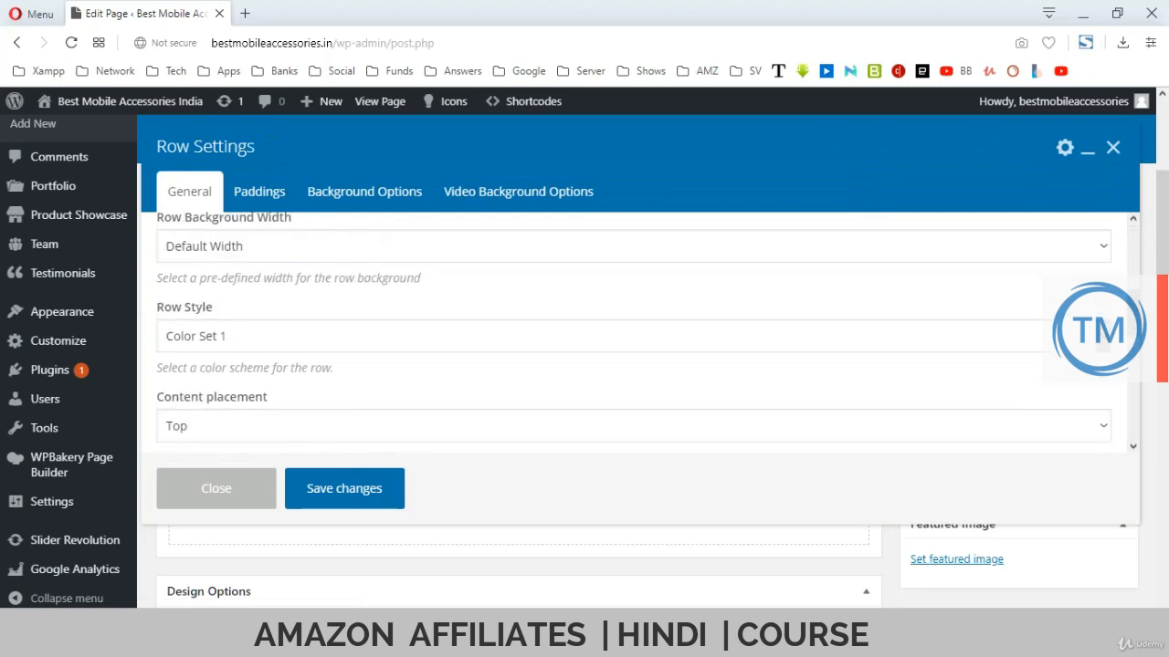
{"action": "left_click", "coordinate": [633, 321]}
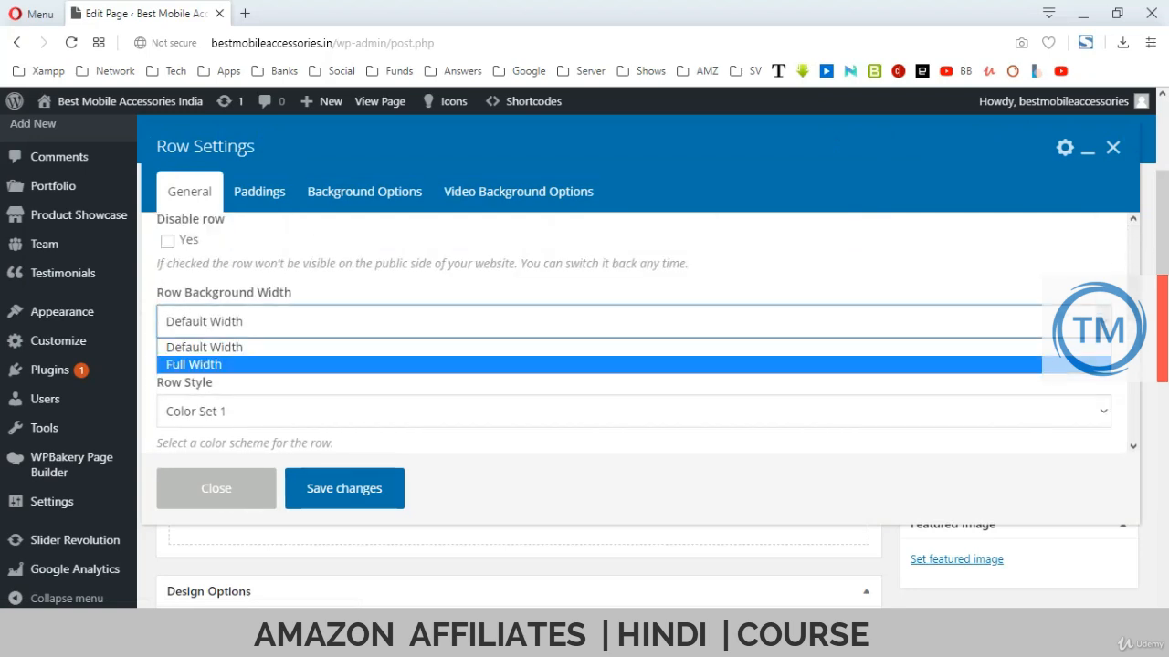
{"action": "key", "text": "Return"}
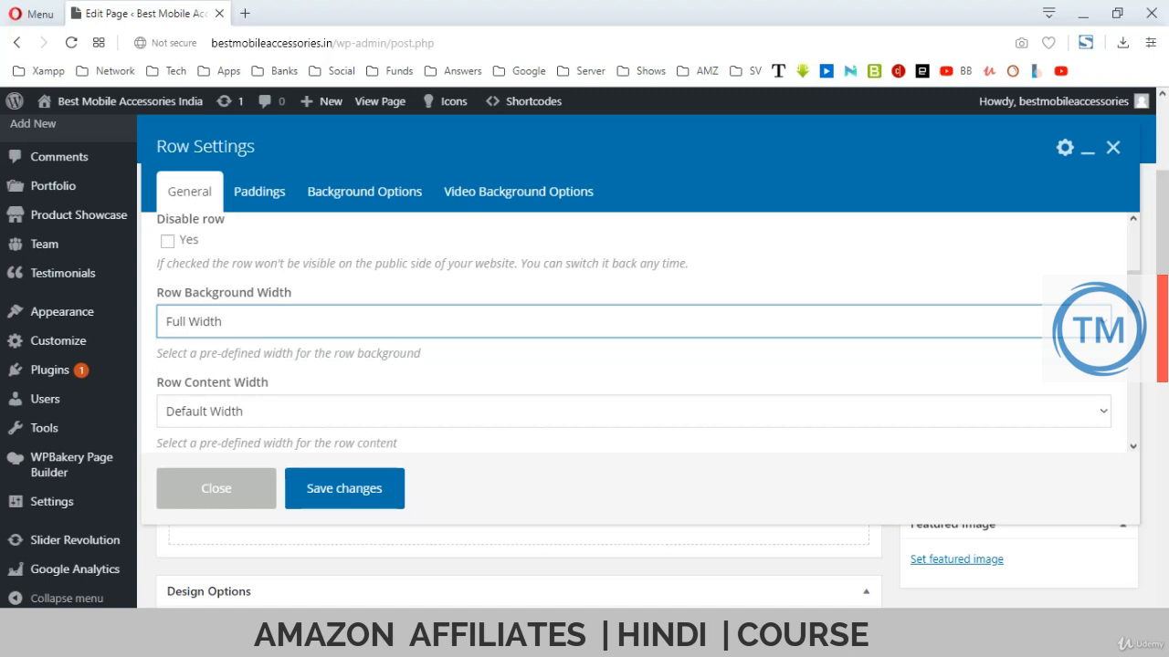
{"action": "left_click", "coordinate": [634, 412]}
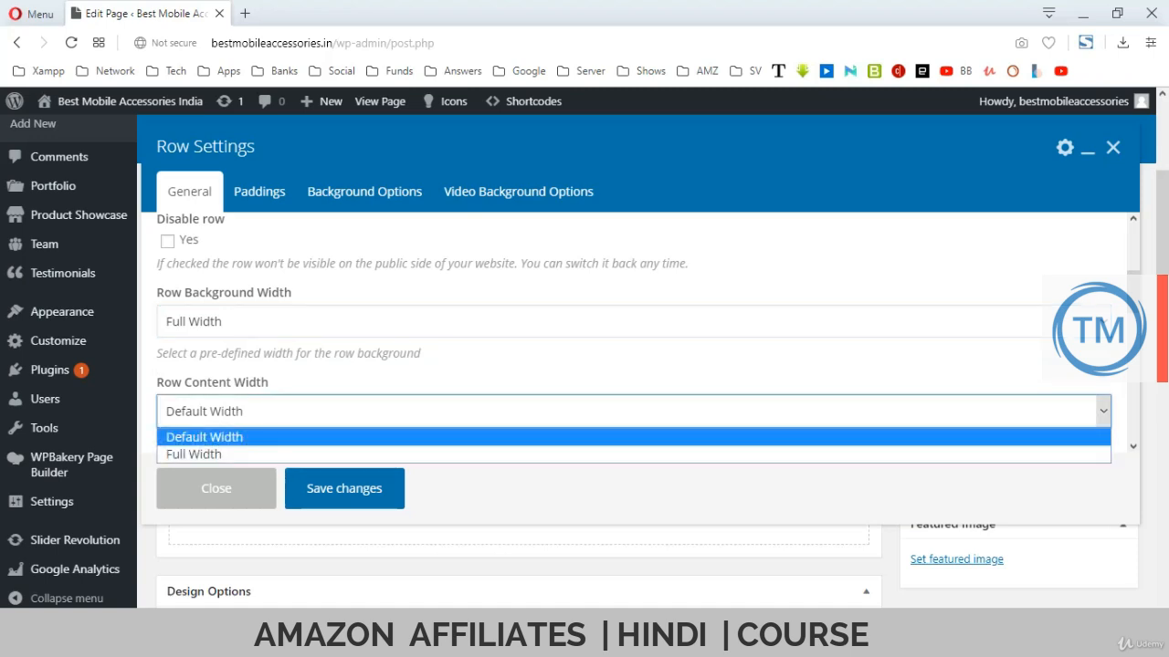
{"action": "left_click", "coordinate": [204, 438]}
{"action": "left_click", "coordinate": [344, 489]}
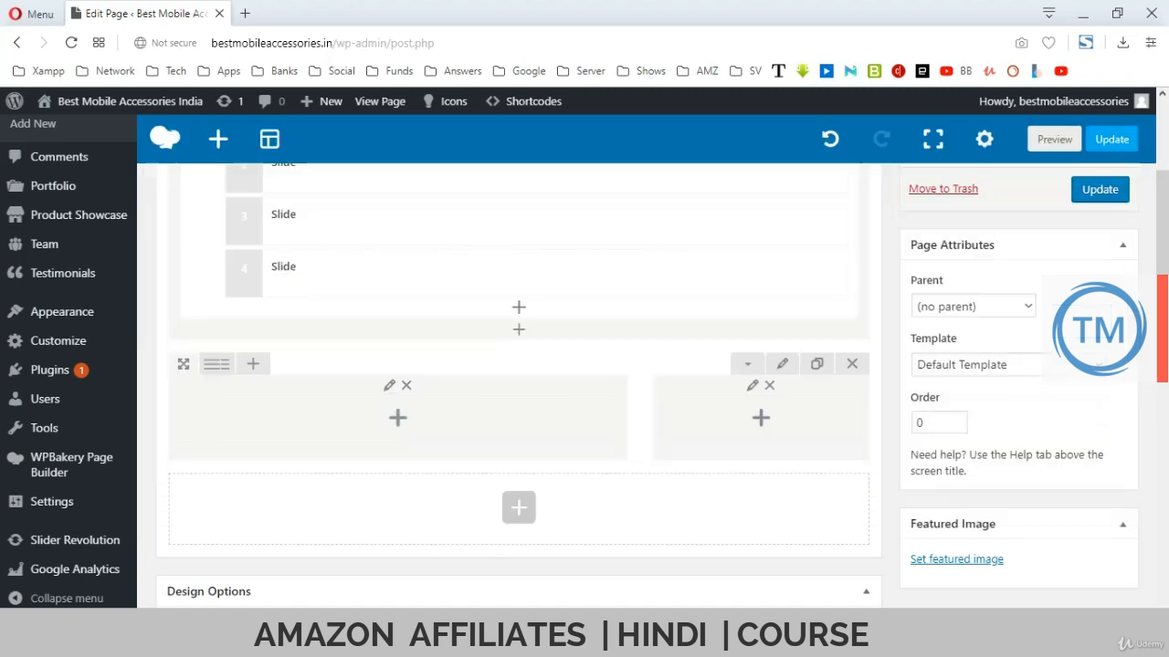
- Add a Text Block to the wide column and replace its placeholder text with the copied Searchtrends introduction
{"action": "left_click", "coordinate": [397, 418]}
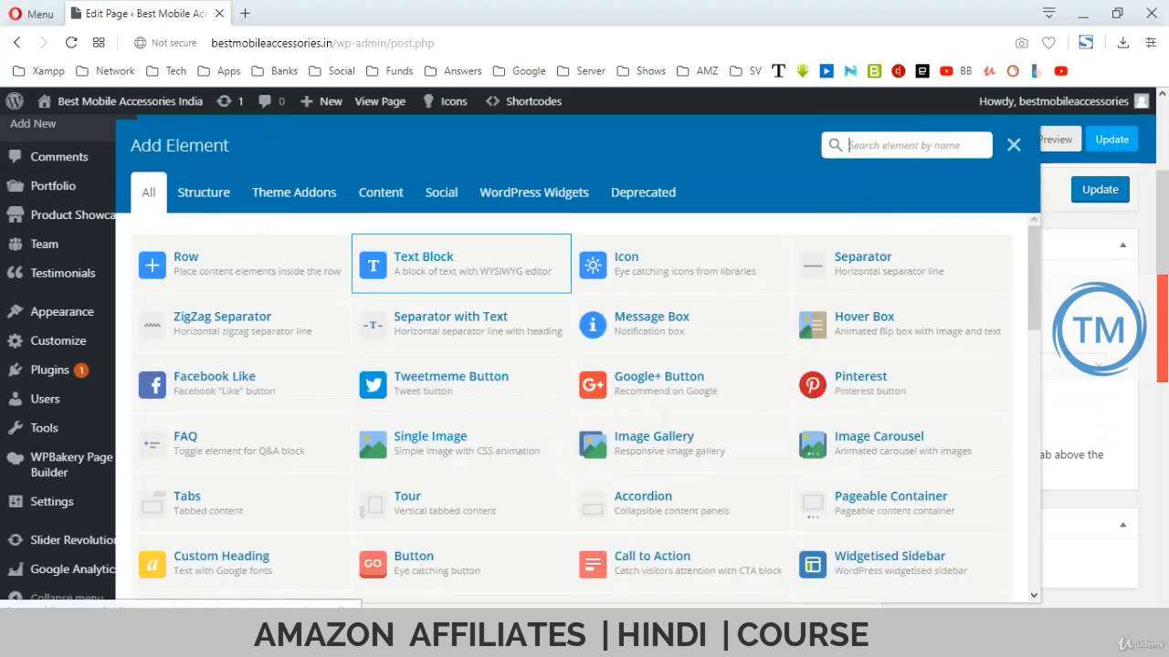
{"action": "left_click", "coordinate": [429, 262]}
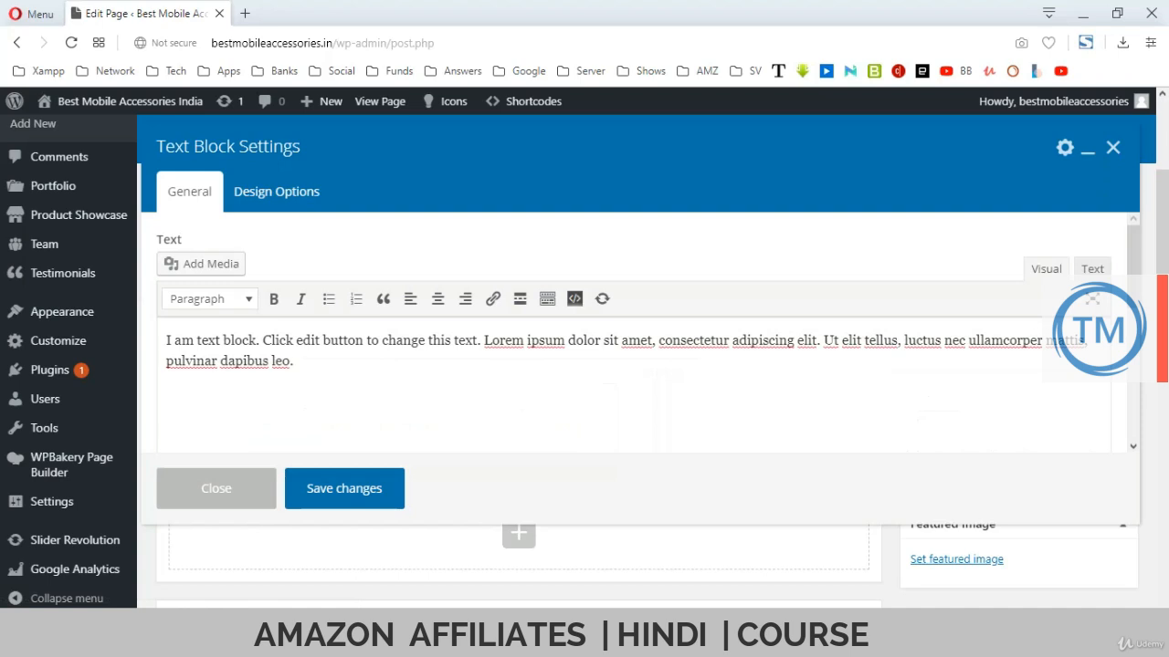
{"action": "key", "text": "ctrl+a"}
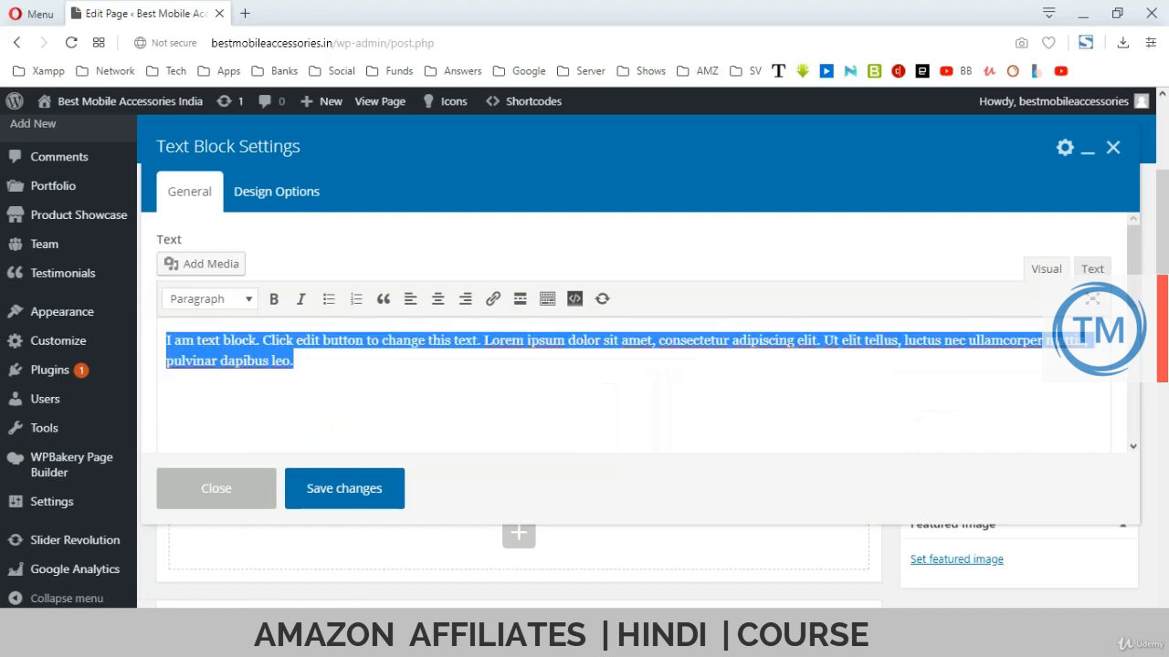
{"action": "key", "text": "ctrl+v"}
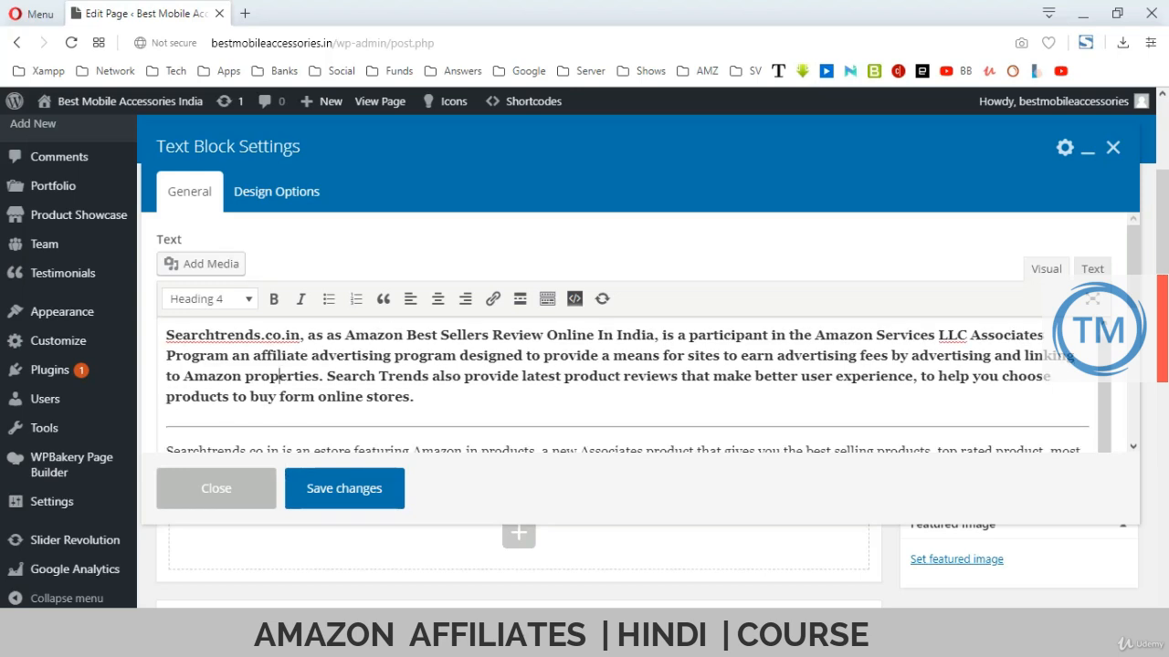
- Replace Searchtrends.co.in at the start of the heading with the domain bestmobileaccessories.in copied from the page's address
{"action": "scroll", "coordinate": [279, 376], "scroll_direction": "up", "scroll_amount": 1}
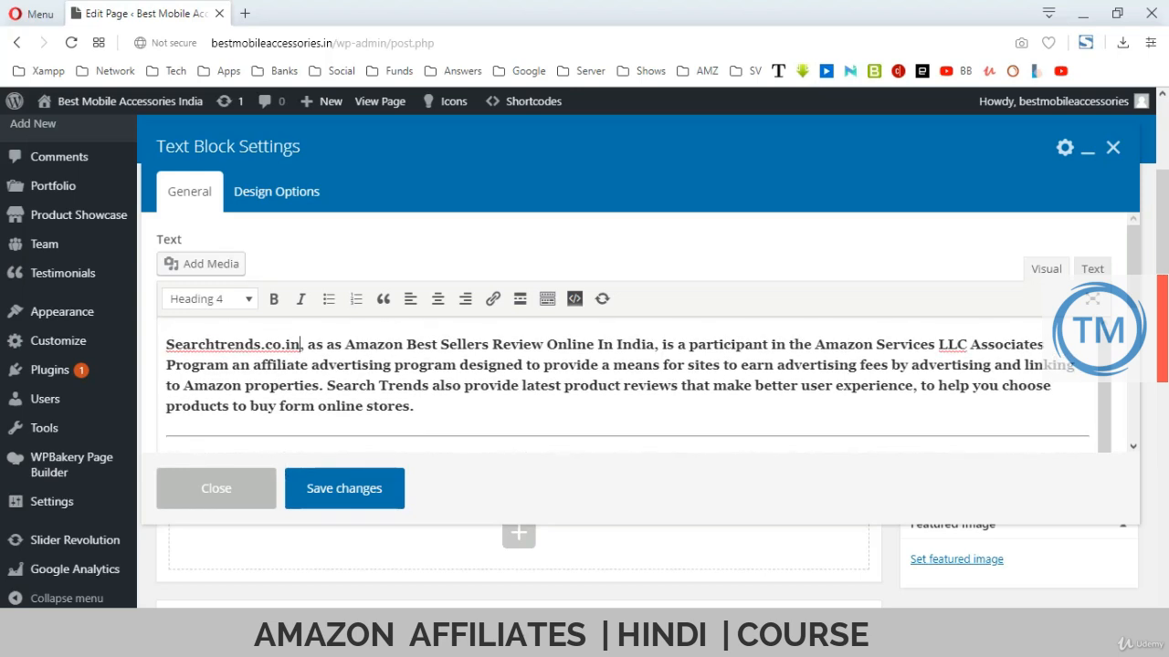
{"action": "left_click_drag", "start_coordinate": [301, 345], "coordinate": [165, 345]}
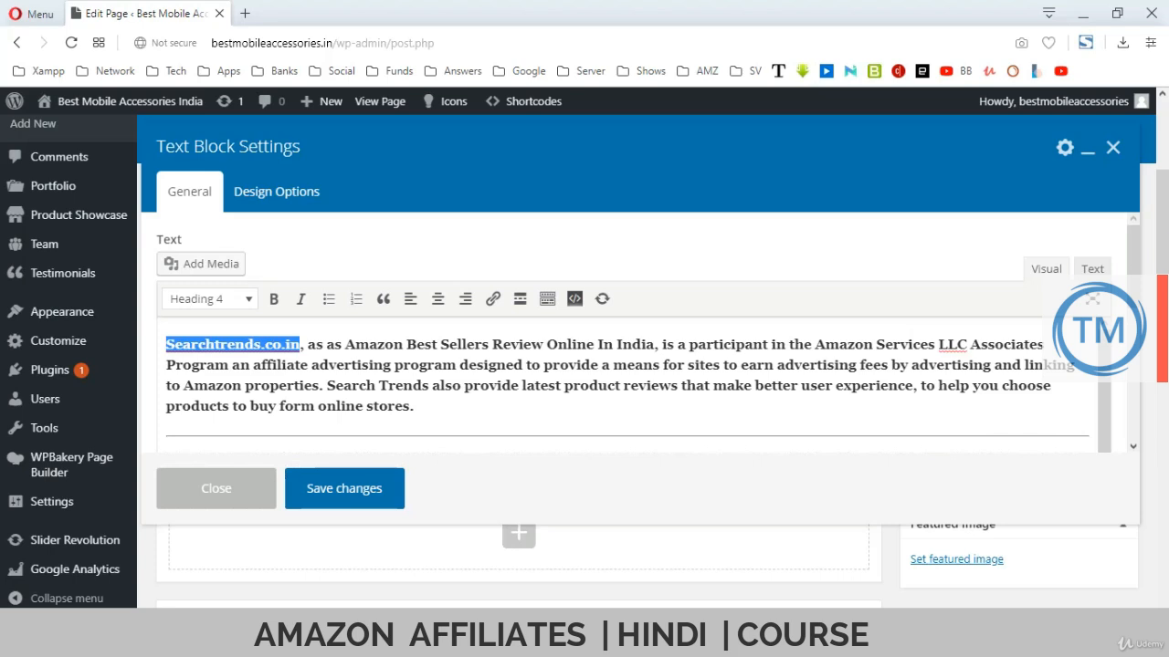
{"action": "left_click_drag", "start_coordinate": [333, 43], "coordinate": [211, 43]}
{"action": "key", "text": "ctrl+c"}
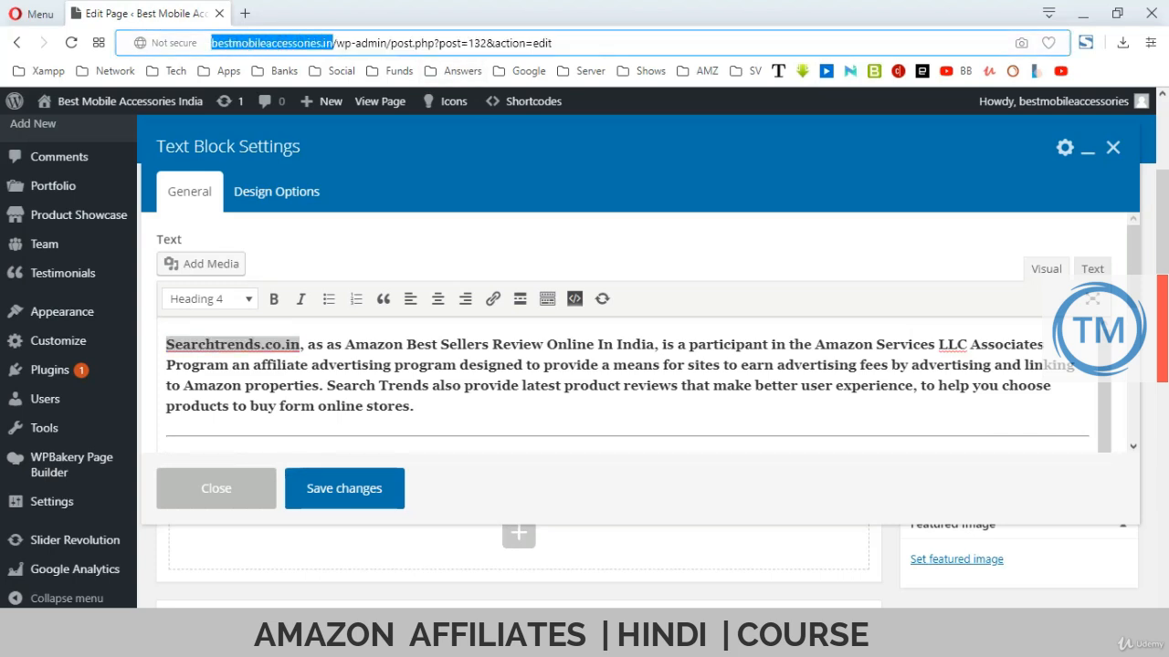
{"action": "left_click", "coordinate": [290, 345]}
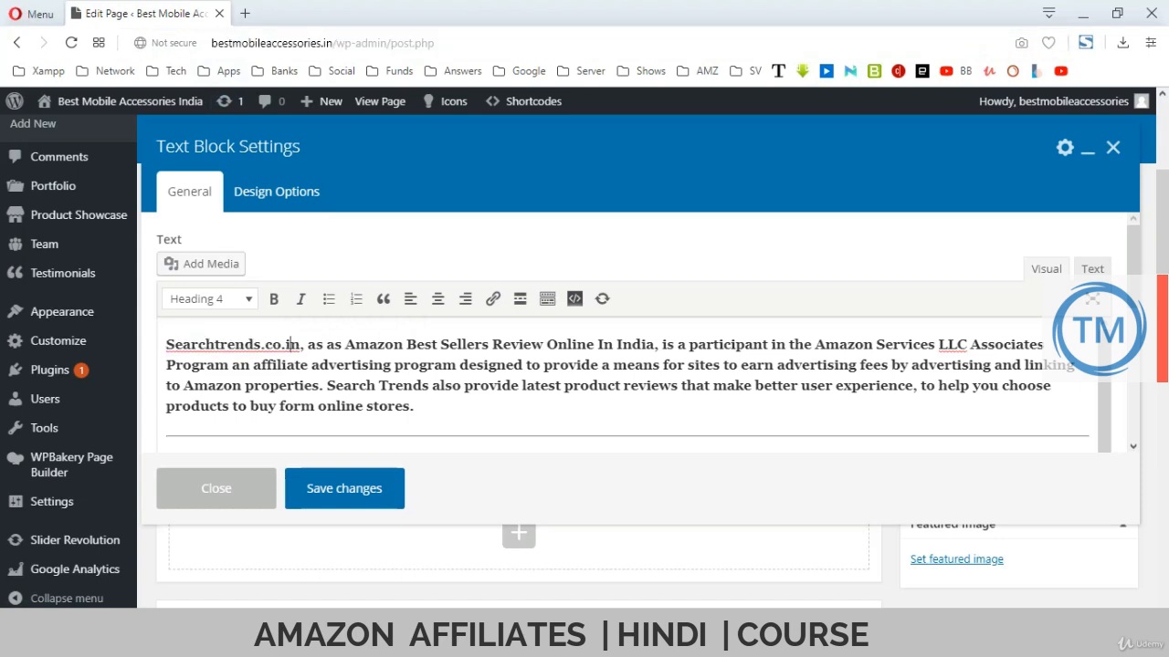
{"action": "double_click", "coordinate": [290, 345]}
{"action": "left_click", "coordinate": [291, 345]}
{"action": "key", "text": "ctrl+v"}
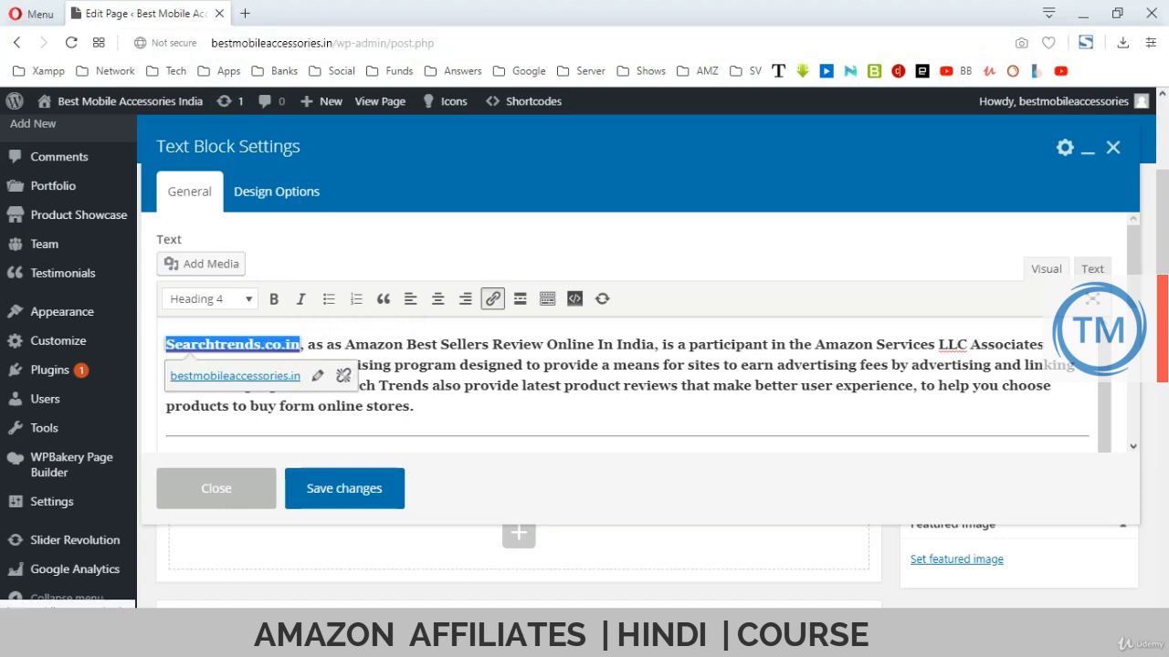
{"action": "key", "text": "BackSpace"}
{"action": "key", "text": "ctrl+v"}
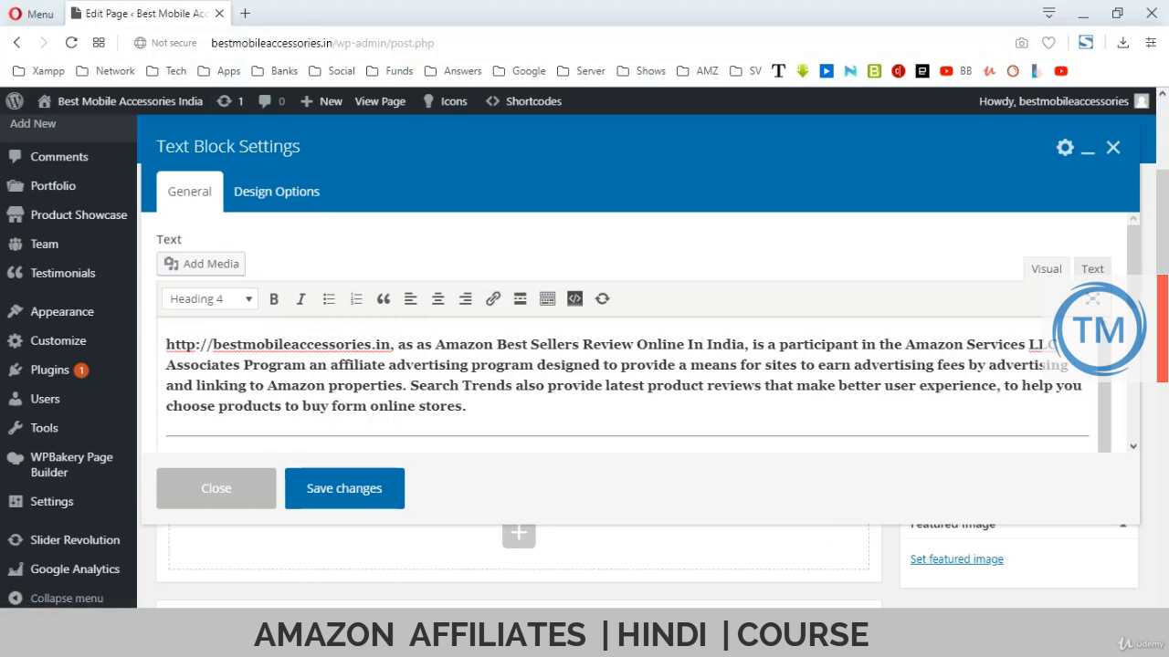
{"action": "key", "text": "Home"}
{"action": "key", "text": "Delete"}
{"action": "key", "text": "Delete"}
{"action": "key", "text": "Delete"}
{"action": "key", "text": "Delete"}
{"action": "key", "text": "Delete"}
{"action": "key", "text": "Delete"}
{"action": "key", "text": "Delete"}
- Rewrite the domain at the start of the heading as capitalised, spaced words: Best Mobile Accessories.in
{"action": "key", "text": "Delete"}
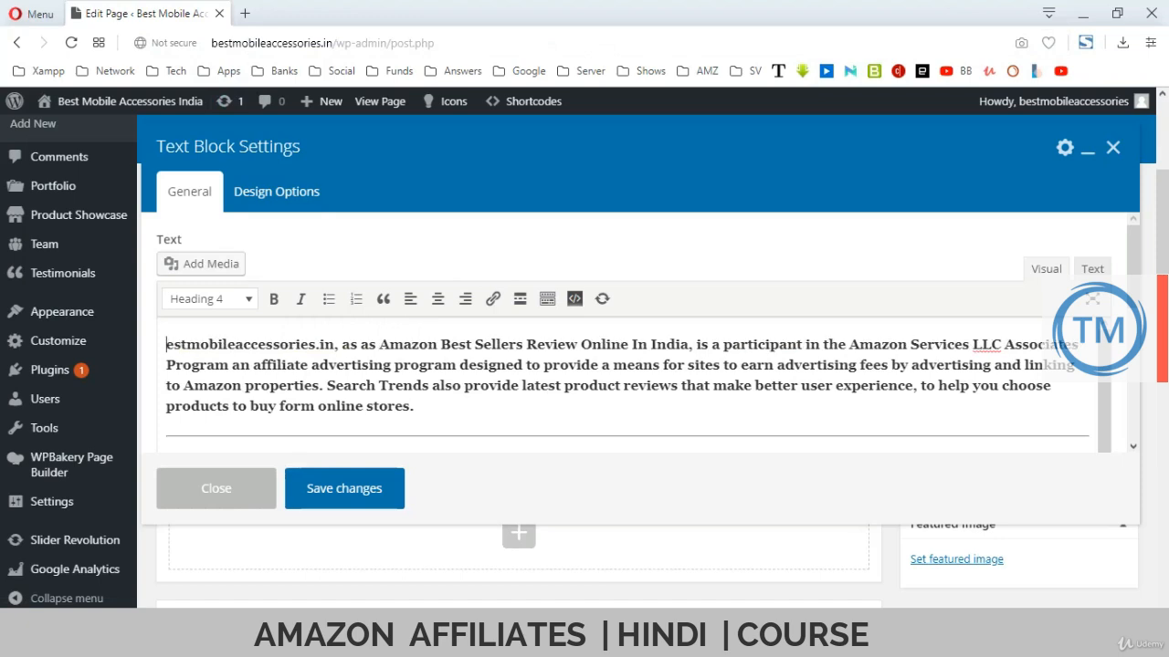
{"action": "type", "text": "B"}
{"action": "key", "text": "Right"}
{"action": "key", "text": "Right"}
{"action": "key", "text": "Delete"}
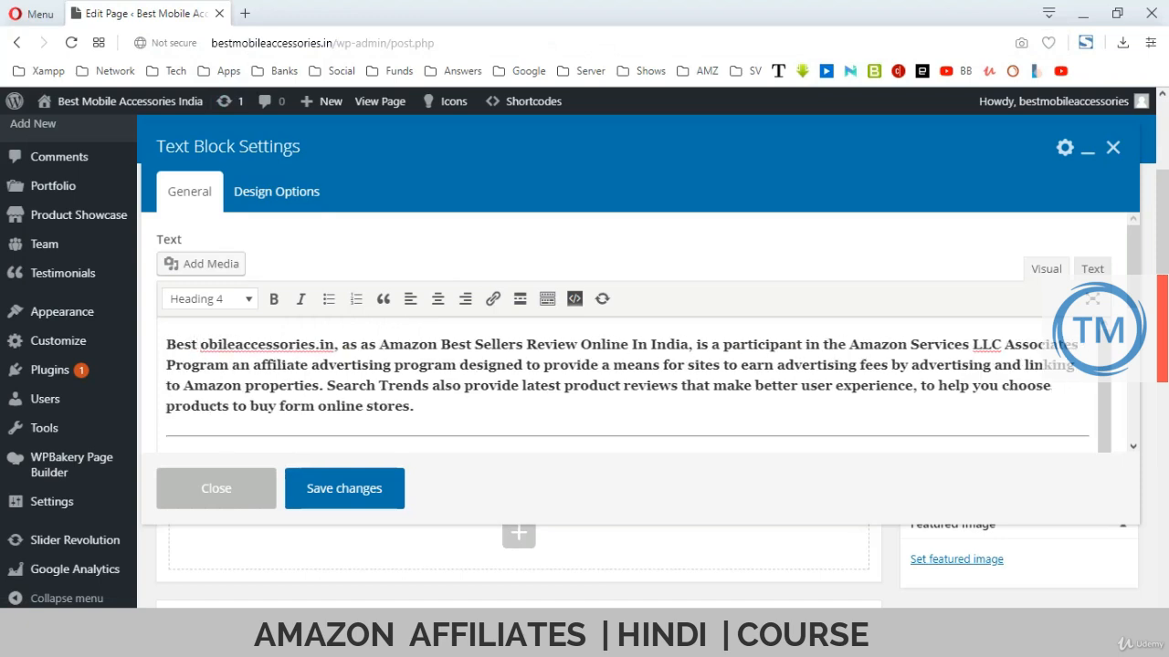
{"action": "type", "text": "M"}
{"action": "key", "text": "Right"}
{"action": "key", "text": "Right"}
{"action": "key", "text": "Right"}
{"action": "key", "text": "Right"}
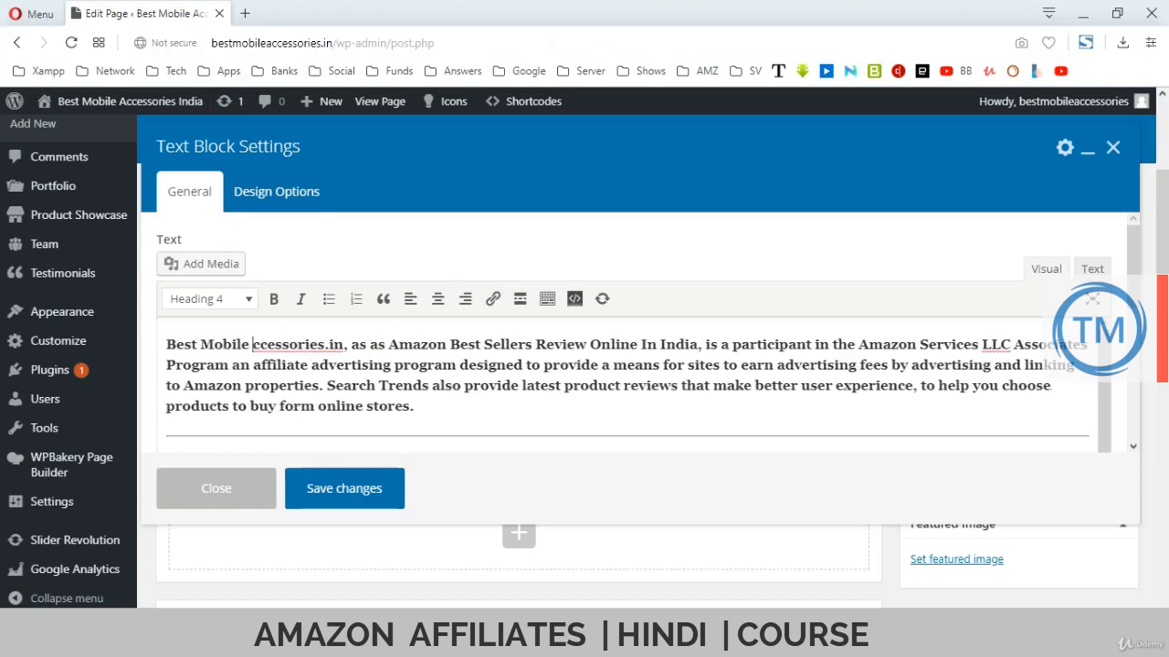
{"action": "key", "text": "Delete"}
{"action": "type", "text": "A"}
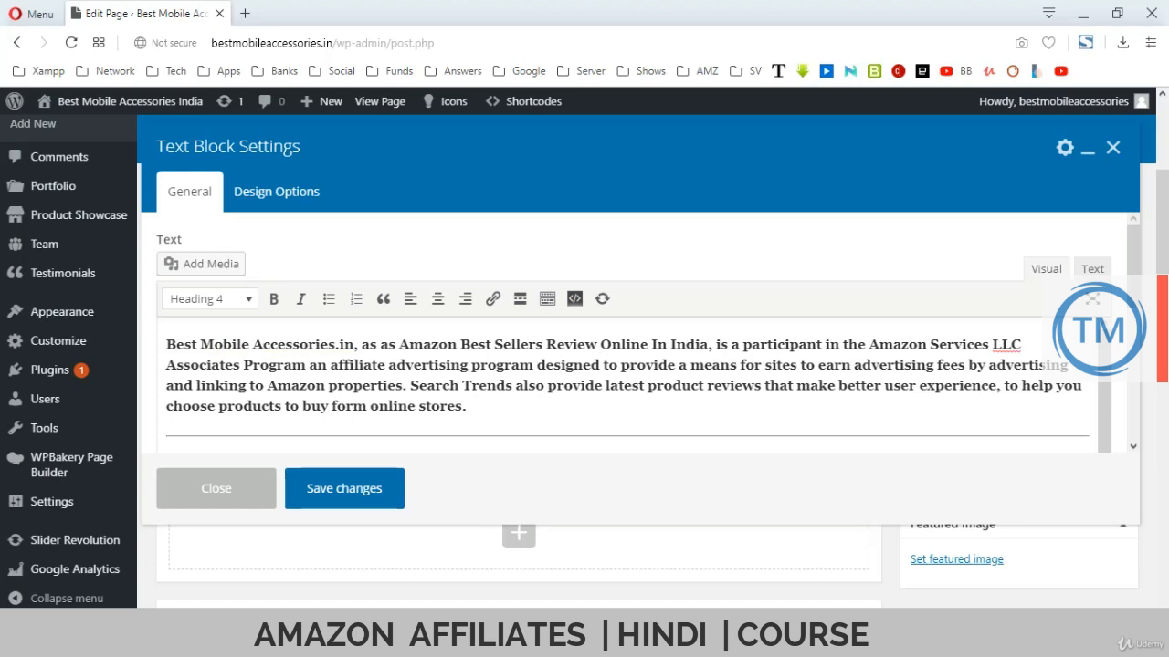
- Remove the .in ending from the site name at the start of the heading
{"action": "key", "text": "Right"}
{"action": "key", "text": "Delete"}
{"action": "key", "text": "Delete"}
{"action": "key", "text": "Delete"}
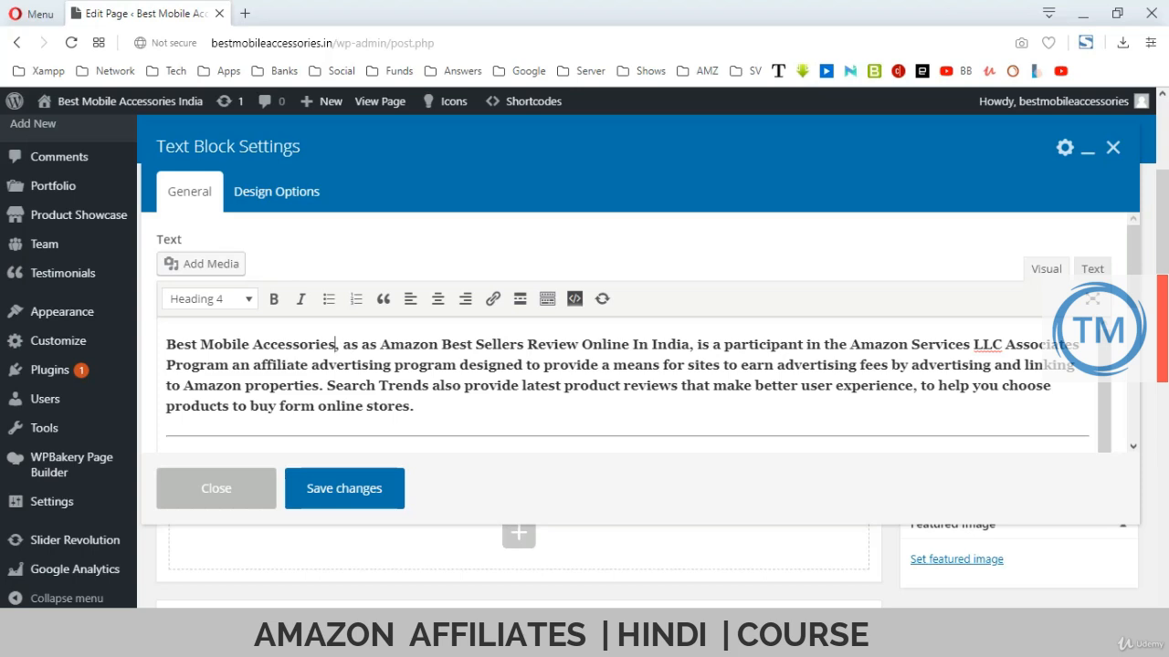
- Replace the word Review after Amazon Best Sellers in the heading with Mobile Accessories Website
{"action": "type", "text": "MObile"}
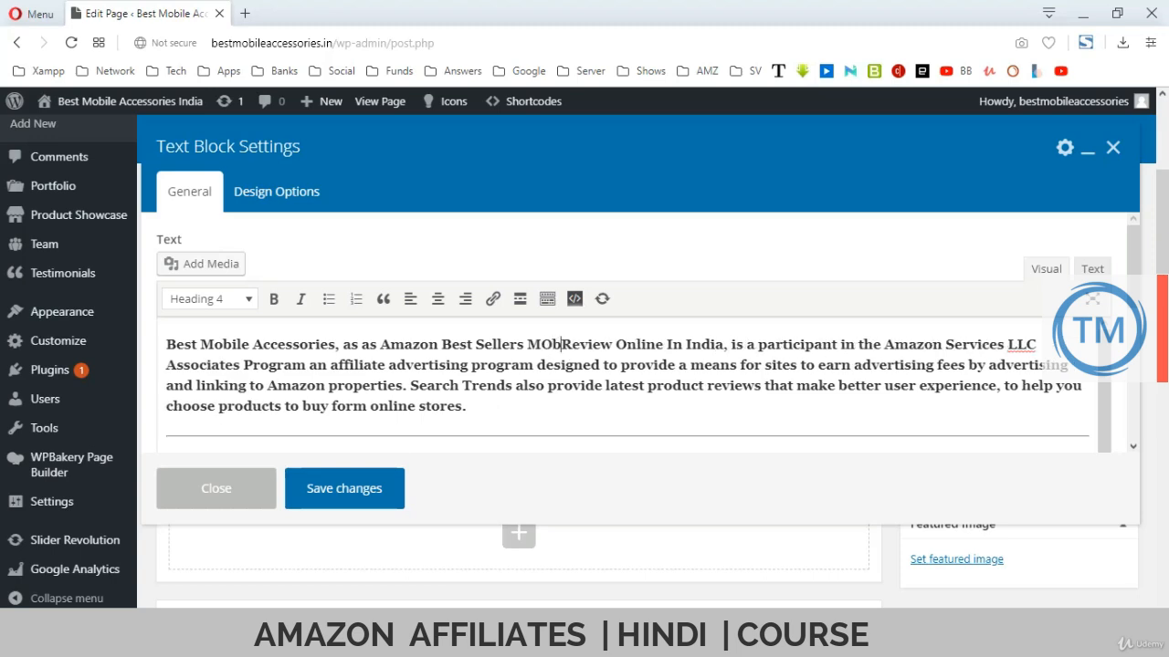
{"action": "key", "text": "BackSpace"}
{"action": "key", "text": "BackSpace"}
{"action": "key", "text": "BackSpace"}
{"action": "key", "text": "BackSpace"}
{"action": "key", "text": "BackSpace"}
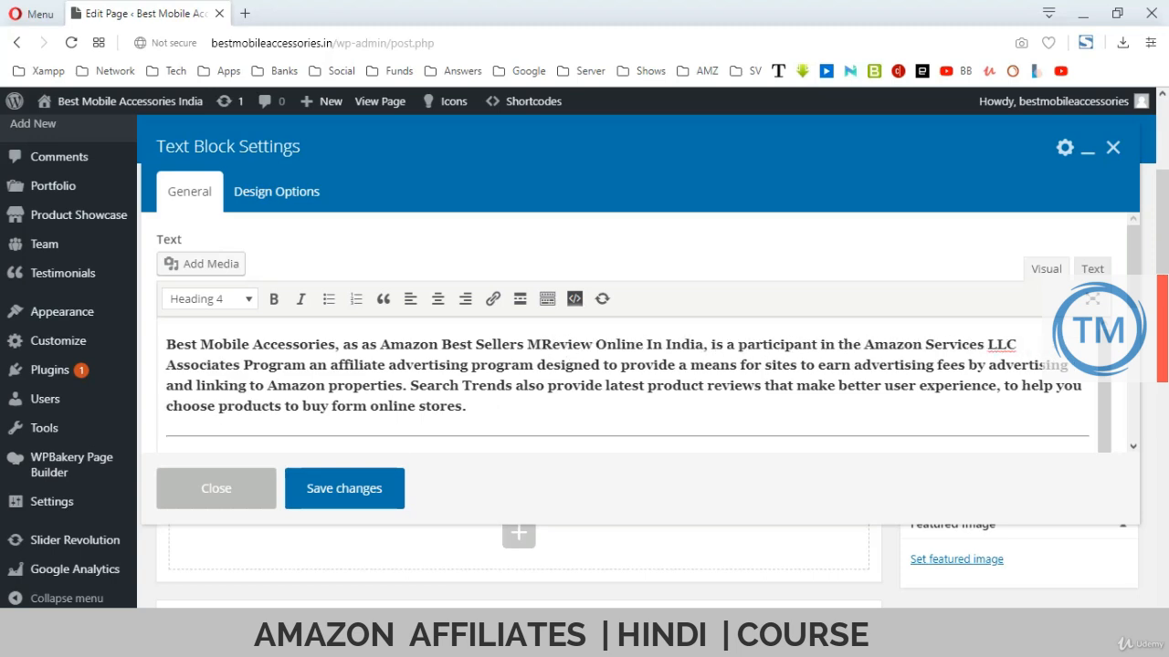
{"action": "type", "text": "obile Acc"}
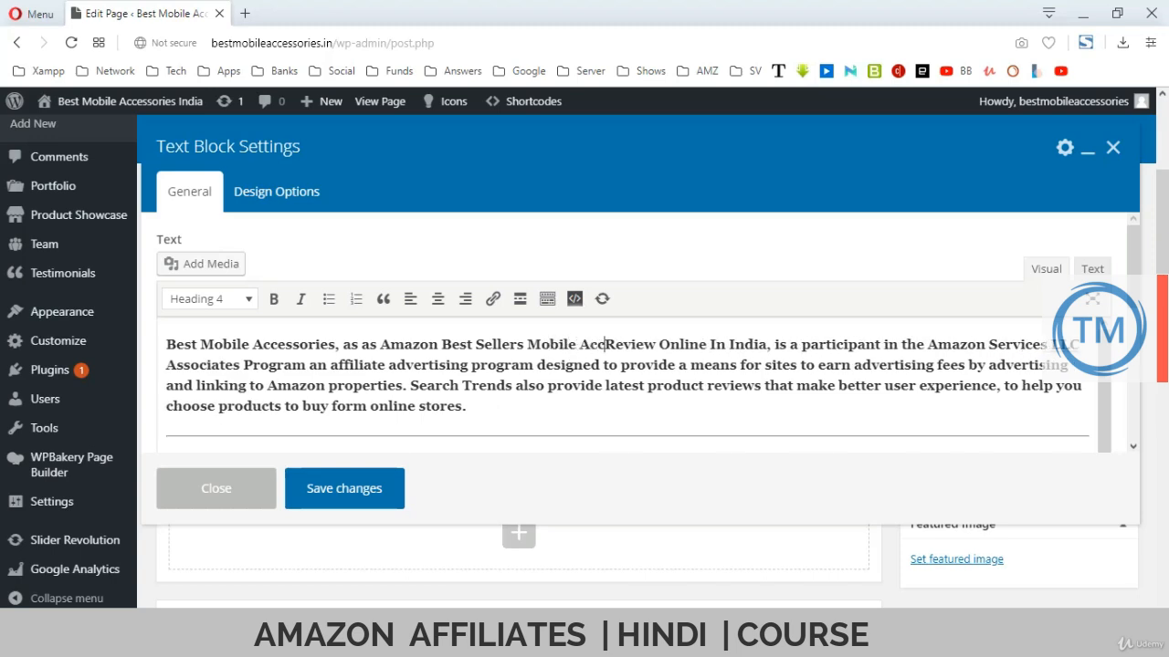
{"action": "type", "text": "essories W"}
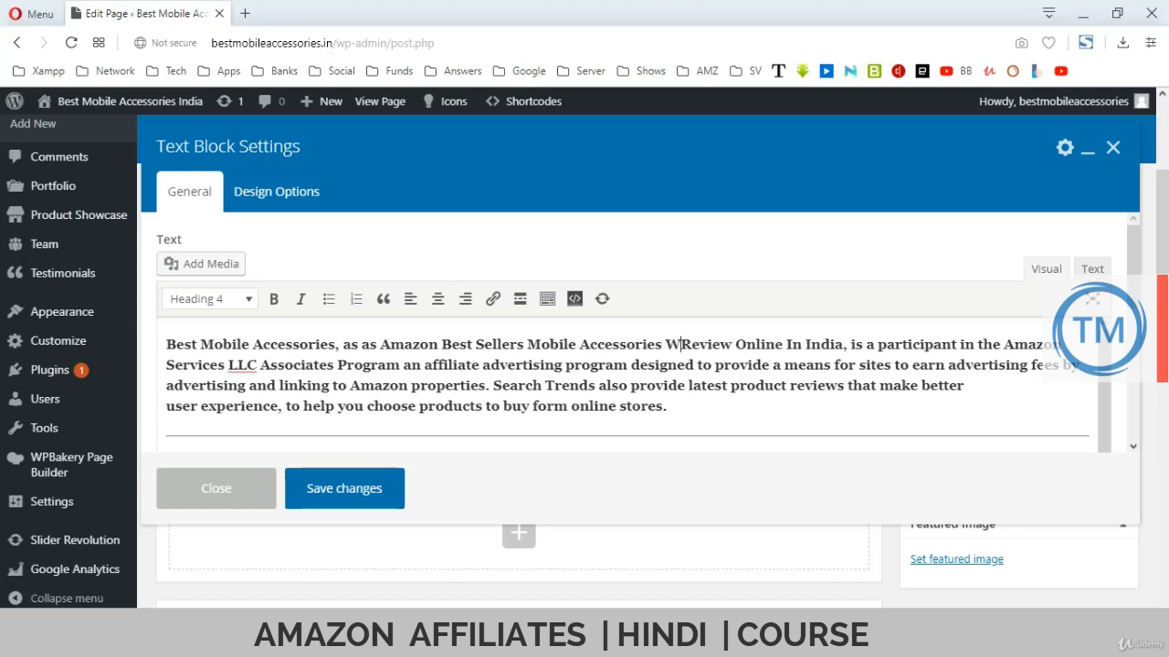
{"action": "type", "text": "ebsite"}
{"action": "key", "text": "Delete"}
{"action": "key", "text": "Delete"}
{"action": "key", "text": "Delete"}
{"action": "key", "text": "Delete"}
{"action": "key", "text": "Delete"}
{"action": "key", "text": "Delete"}
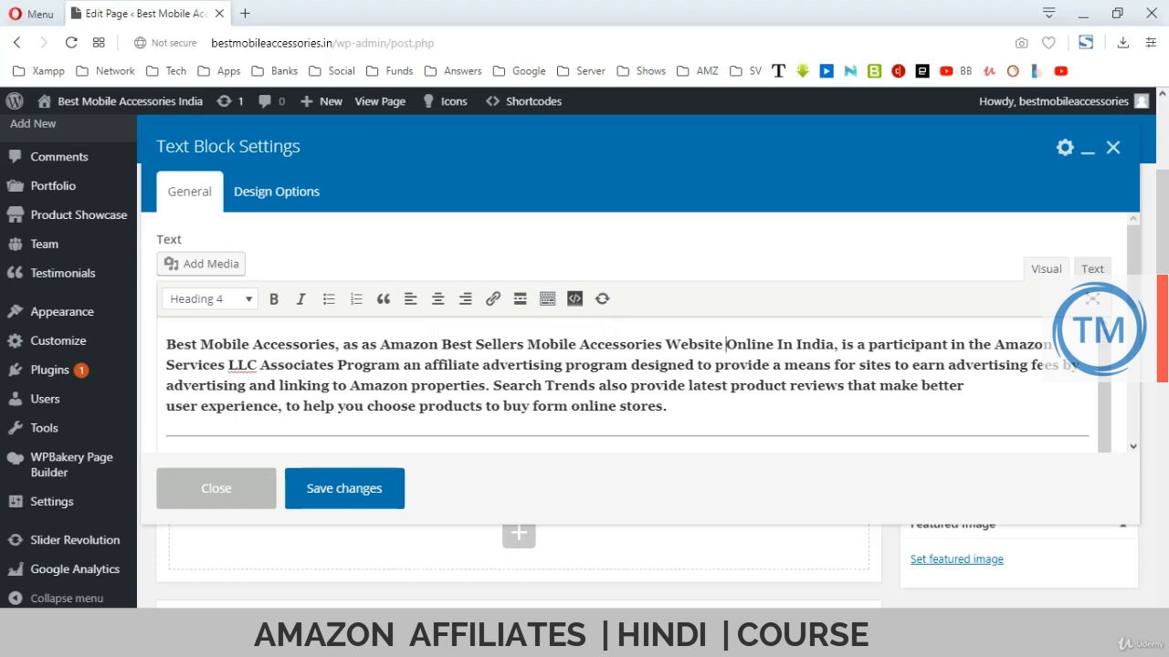
- Replace Search Trends in the heading's last sentence with the copied name Best Mobile Accessories, keeping the sentence in one continuous paragraph
{"action": "left_click_drag", "start_coordinate": [492, 385], "coordinate": [588, 385]}
{"action": "left_click", "coordinate": [336, 344]}
{"action": "left_click_drag", "start_coordinate": [336, 344], "coordinate": [166, 344]}
{"action": "key", "text": "ctrl+c"}
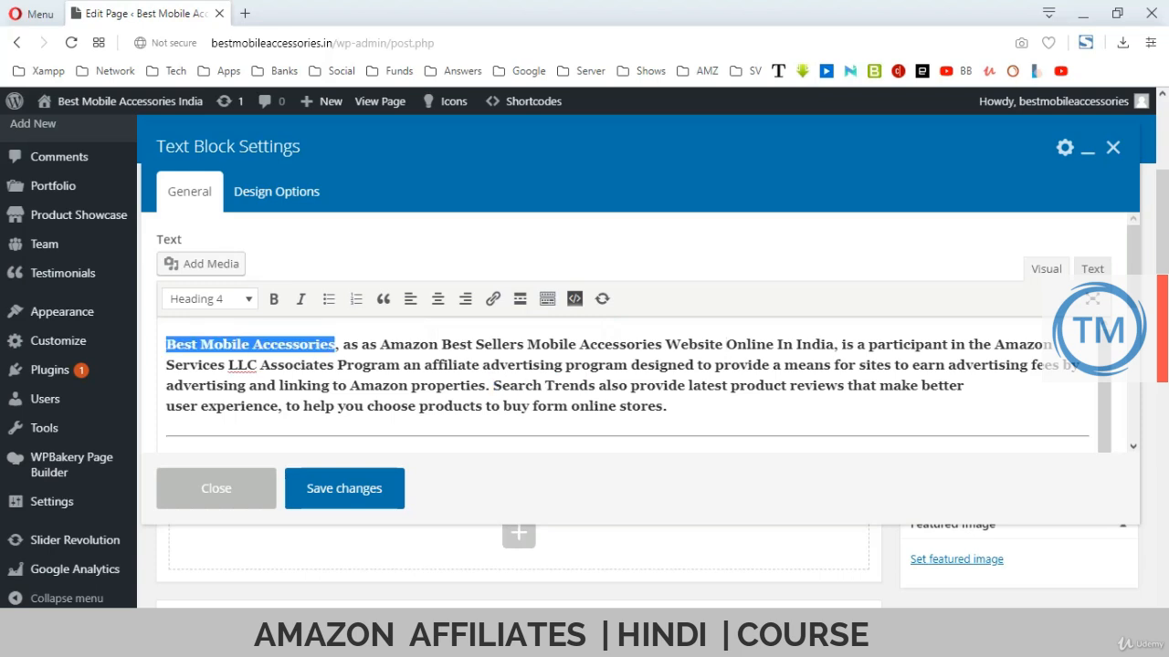
{"action": "left_click_drag", "start_coordinate": [491, 385], "coordinate": [595, 384]}
{"action": "key", "text": "ctrl+v"}
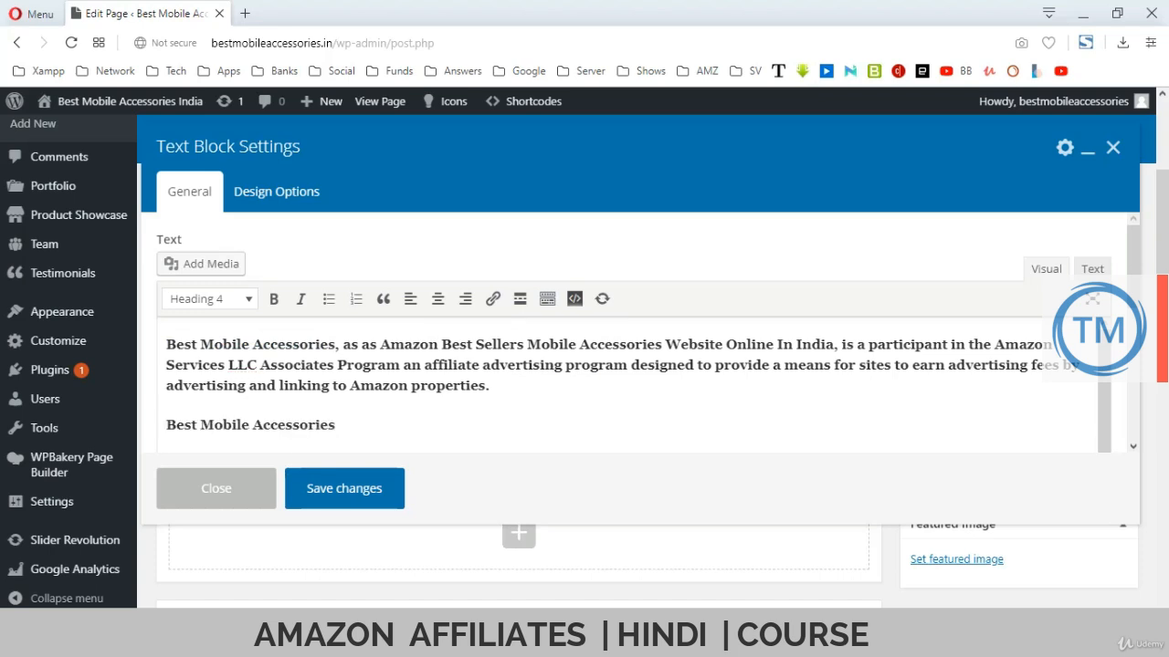
{"action": "key", "text": "Up"}
{"action": "key", "text": "End"}
{"action": "key", "text": "Delete"}
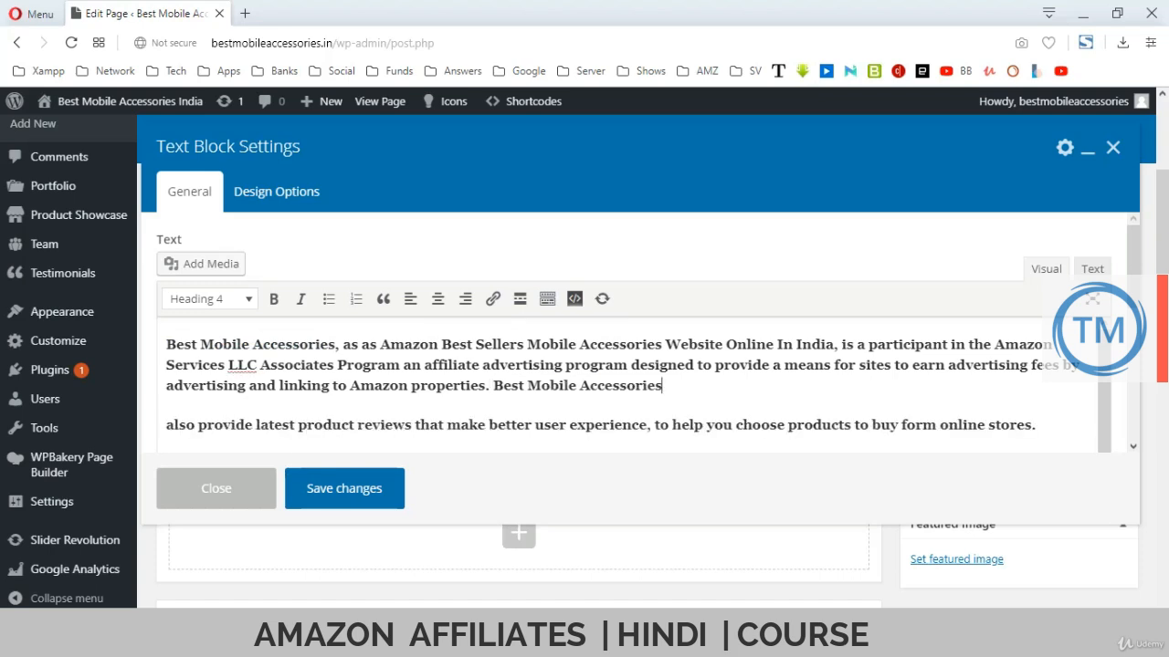
{"action": "key", "text": "End"}
{"action": "key", "text": "Delete"}
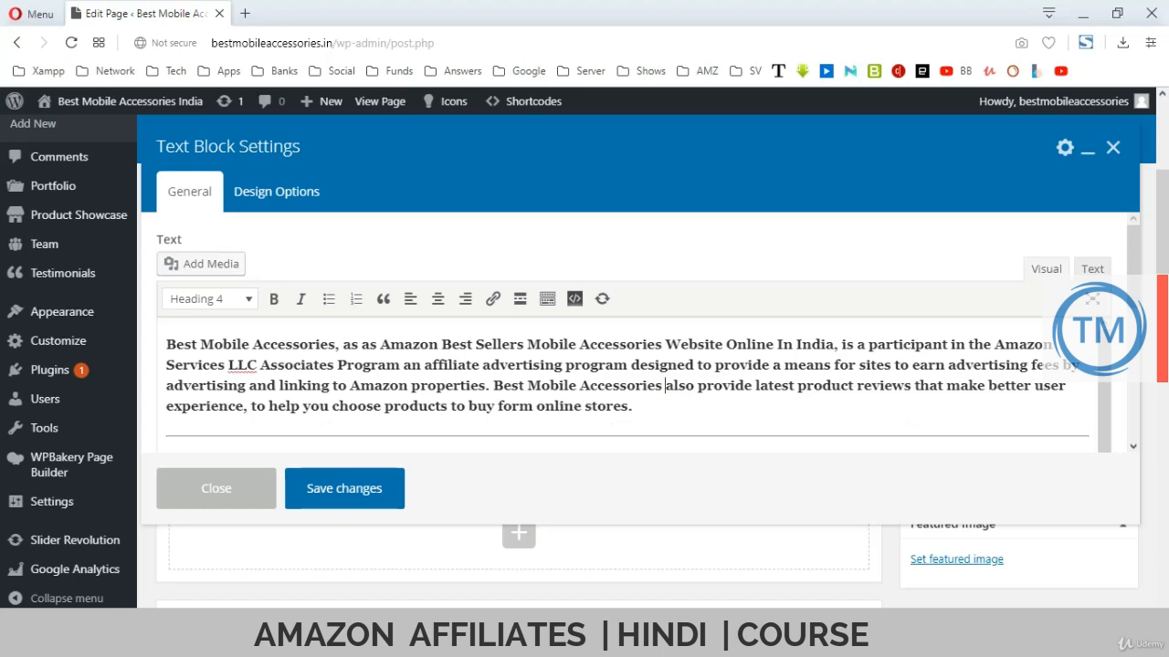
- Replace Searchtrends.co.in at the start of the second paragraph with Best Mobile Accessories and set that text to Paragraph format
{"action": "scroll", "coordinate": [621, 383], "scroll_direction": "down", "scroll_amount": 2}
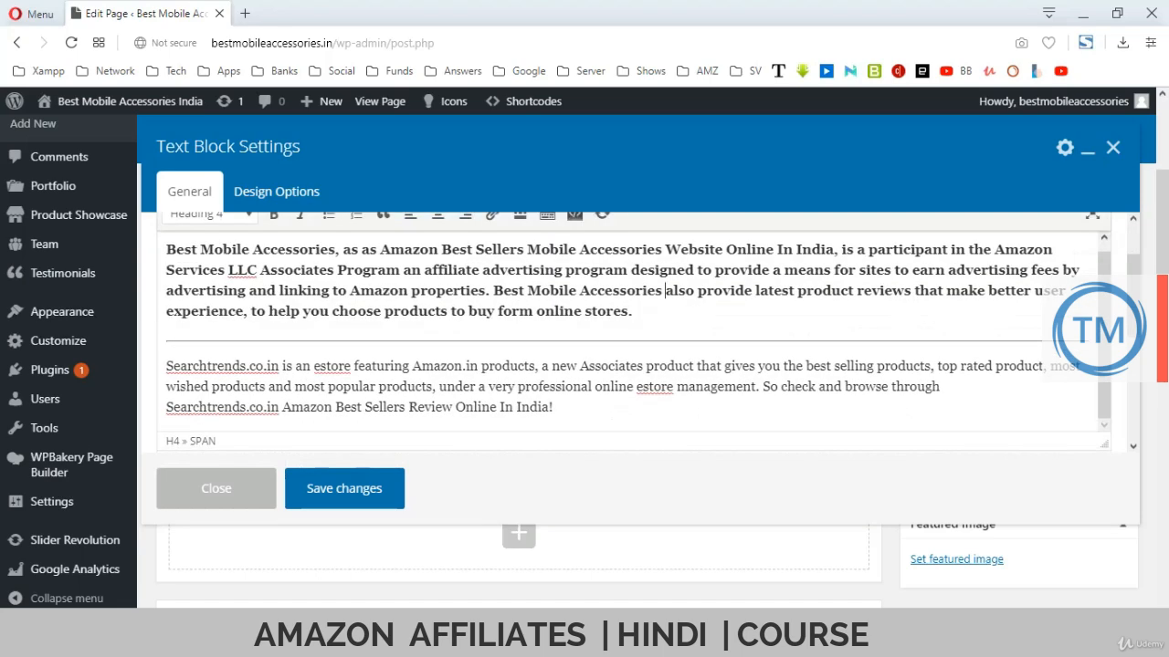
{"action": "left_click_drag", "start_coordinate": [279, 369], "coordinate": [166, 368]}
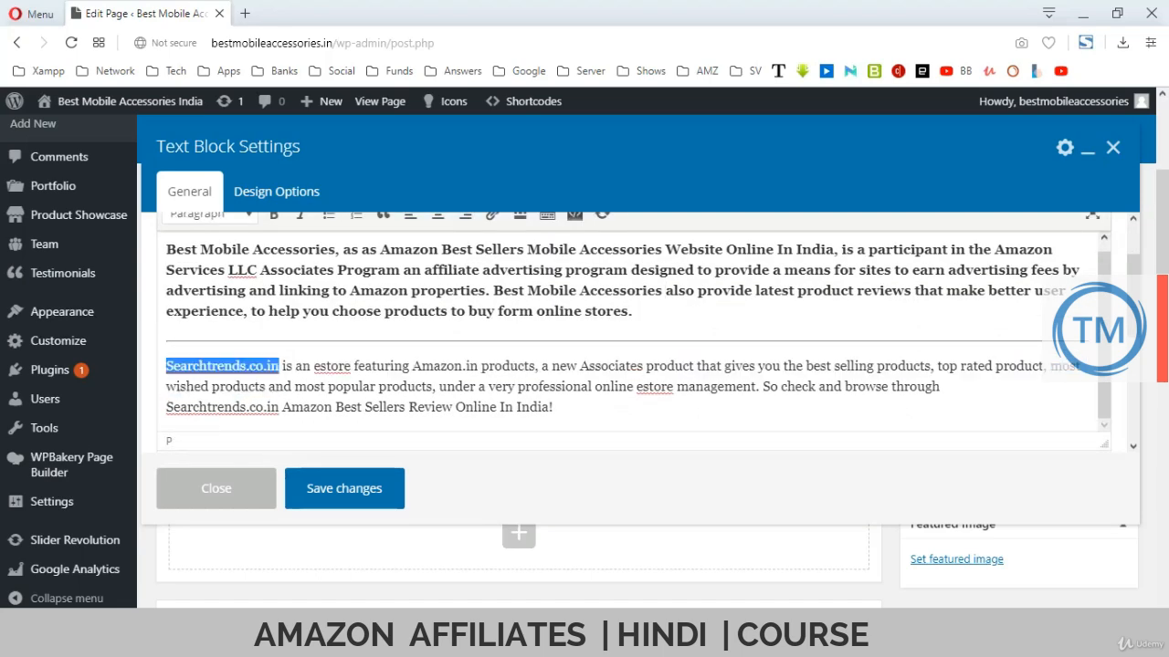
{"action": "key", "text": "ctrl+v"}
{"action": "key", "text": "BackSpace"}
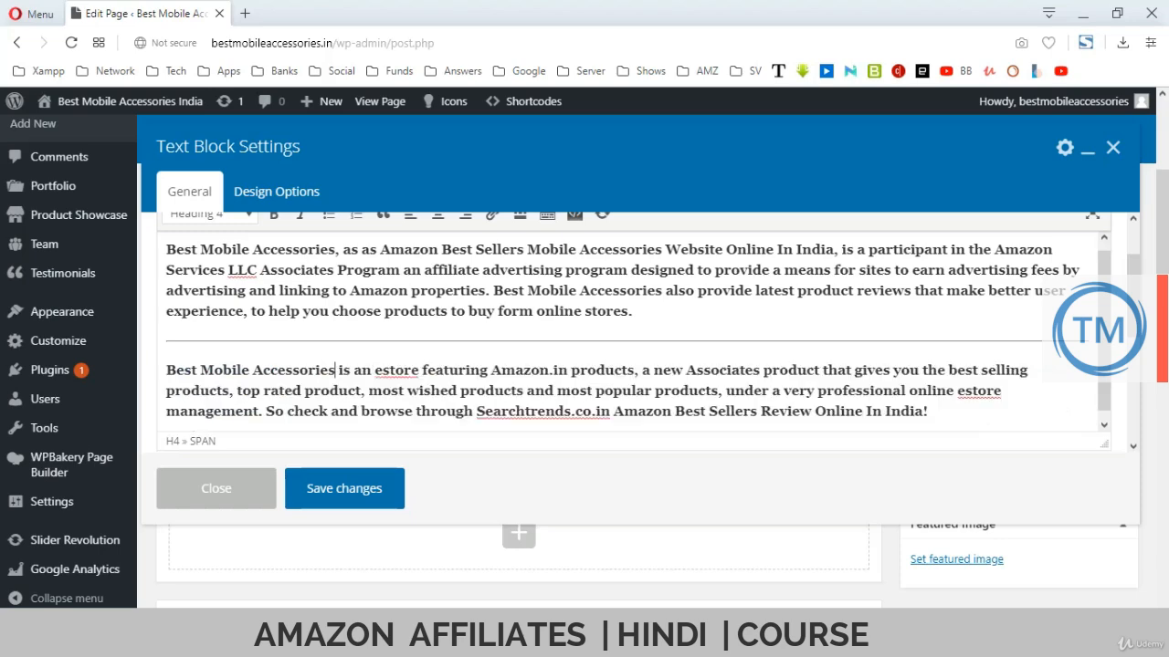
{"action": "scroll", "coordinate": [410, 329], "scroll_direction": "up", "scroll_amount": 3}
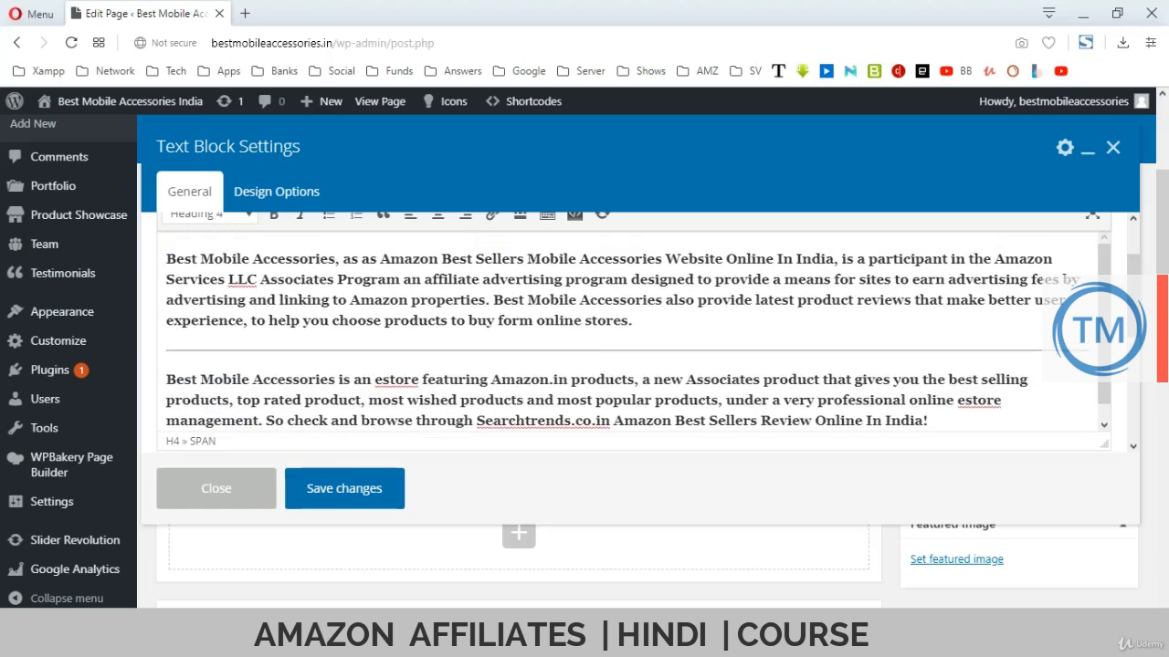
{"action": "left_click", "coordinate": [210, 300]}
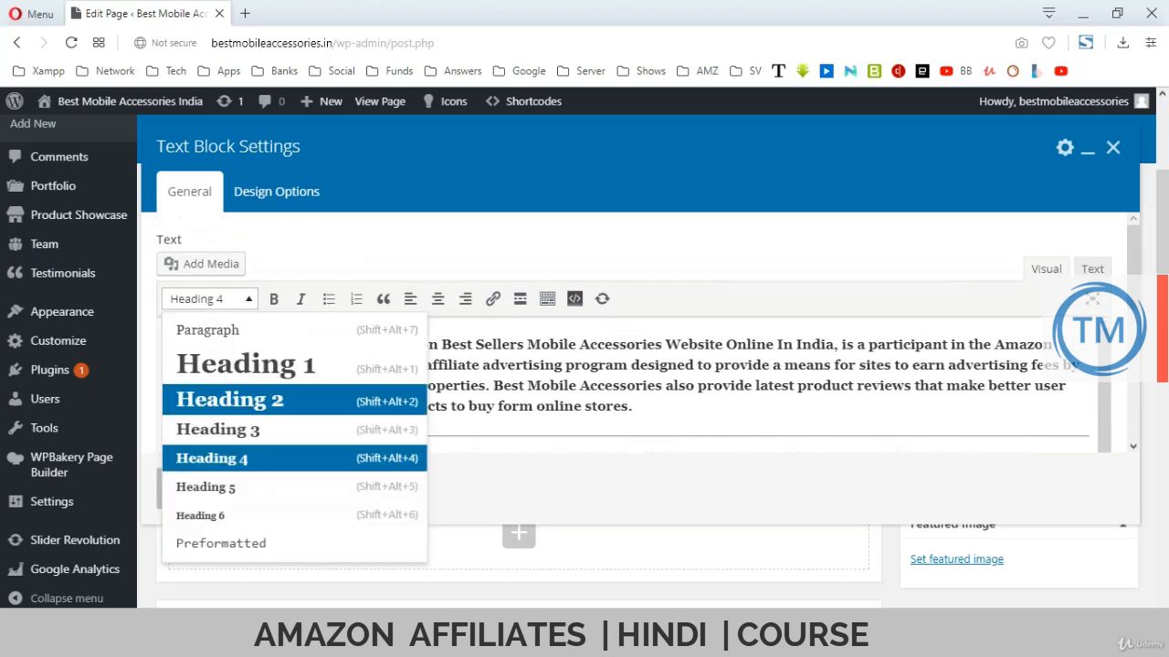
{"action": "left_click", "coordinate": [208, 331]}
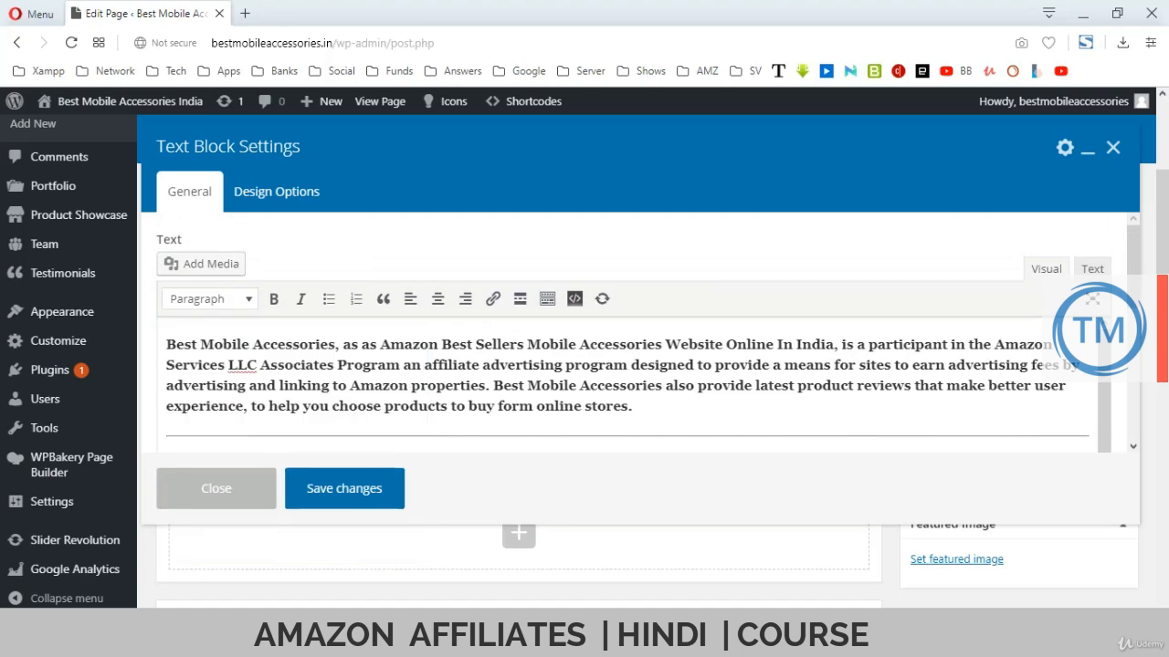
- Replace the remaining Searchtrends.co.in after browse through with Best Mobile Accessories, and join the split lines into one paragraph
{"action": "scroll", "coordinate": [365, 383], "scroll_direction": "down", "scroll_amount": 3}
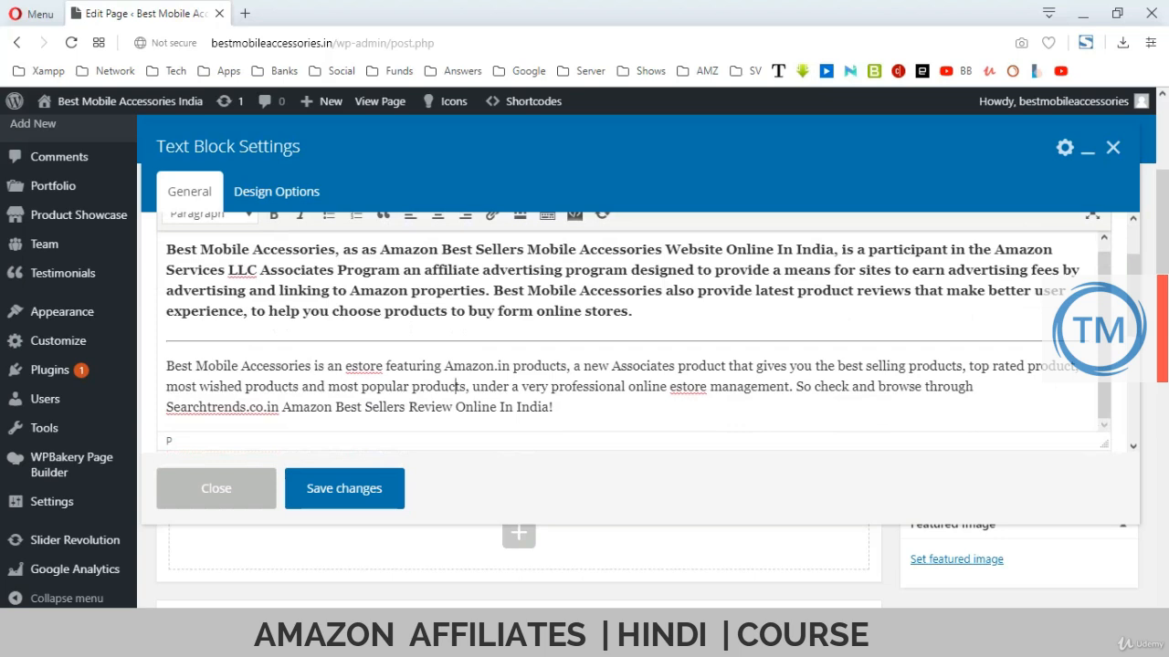
{"action": "left_click", "coordinate": [280, 407]}
{"action": "key", "text": "shift+Home"}
{"action": "key", "text": "ctrl+v"}
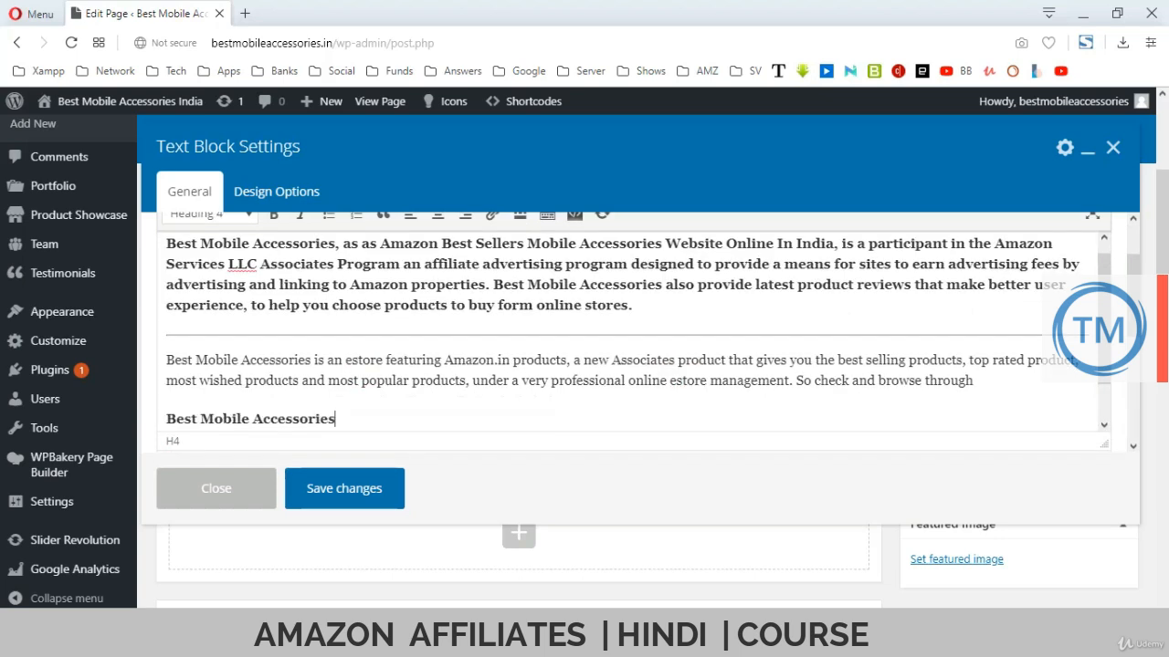
{"action": "key", "text": "Up"}
{"action": "key", "text": "End"}
{"action": "key", "text": "Delete"}
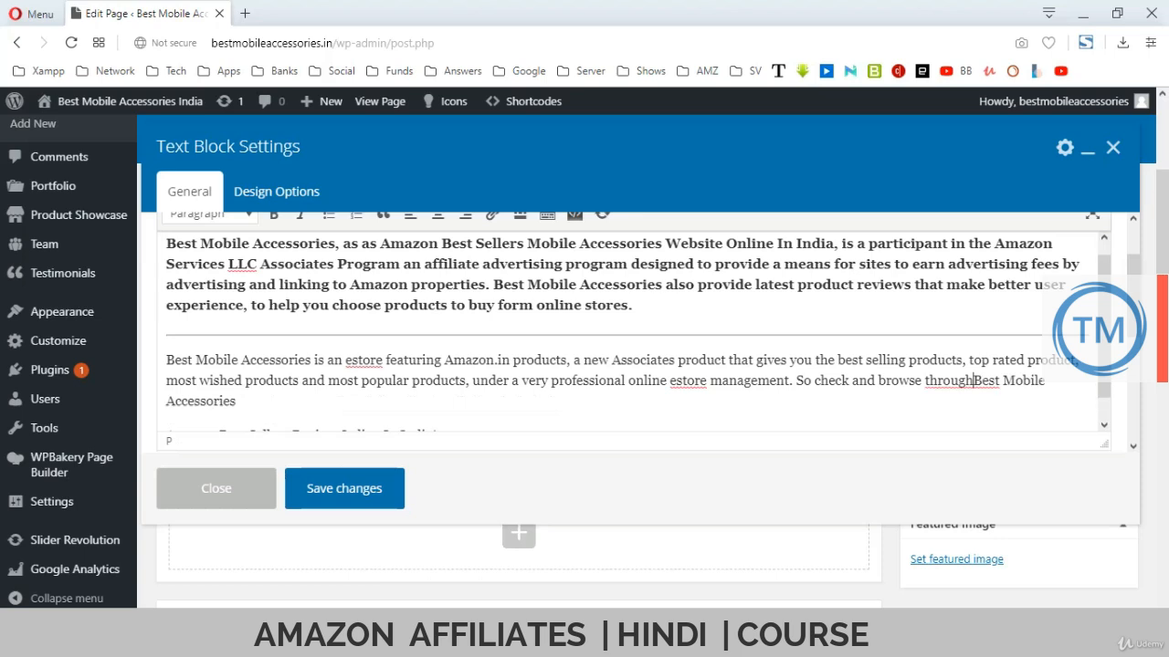
{"action": "key", "text": "Down"}
{"action": "key", "text": "Delete"}
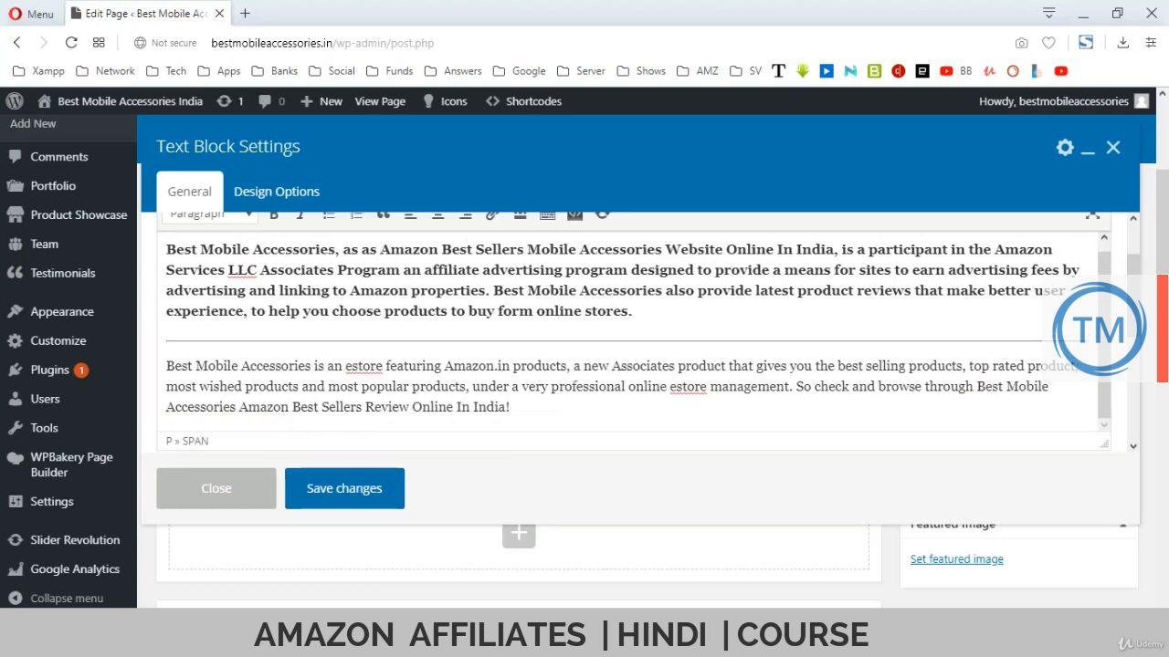
- Replace Sellers with Mobile Accessories after Amazon Best in the second paragraph's closing sentence
{"action": "key", "text": "Right"}
{"action": "key", "text": "Right"}
{"action": "key", "text": "Right"}
{"action": "key", "text": "Right"}
{"action": "key", "text": "Right"}
{"action": "key", "text": "Right"}
{"action": "key", "text": "Right"}
{"action": "key", "text": "Right"}
{"action": "key", "text": "Right"}
{"action": "key", "text": "Right"}
{"action": "key", "text": "Right"}
{"action": "key", "text": "Right"}
{"action": "key", "text": "shift+Right"}
{"action": "key", "text": "shift+Right"}
{"action": "key", "text": "shift+Right"}
{"action": "key", "text": "shift+Right"}
{"action": "key", "text": "shift+Right"}
{"action": "key", "text": "shift+Right"}
{"action": "key", "text": "shift+Right"}
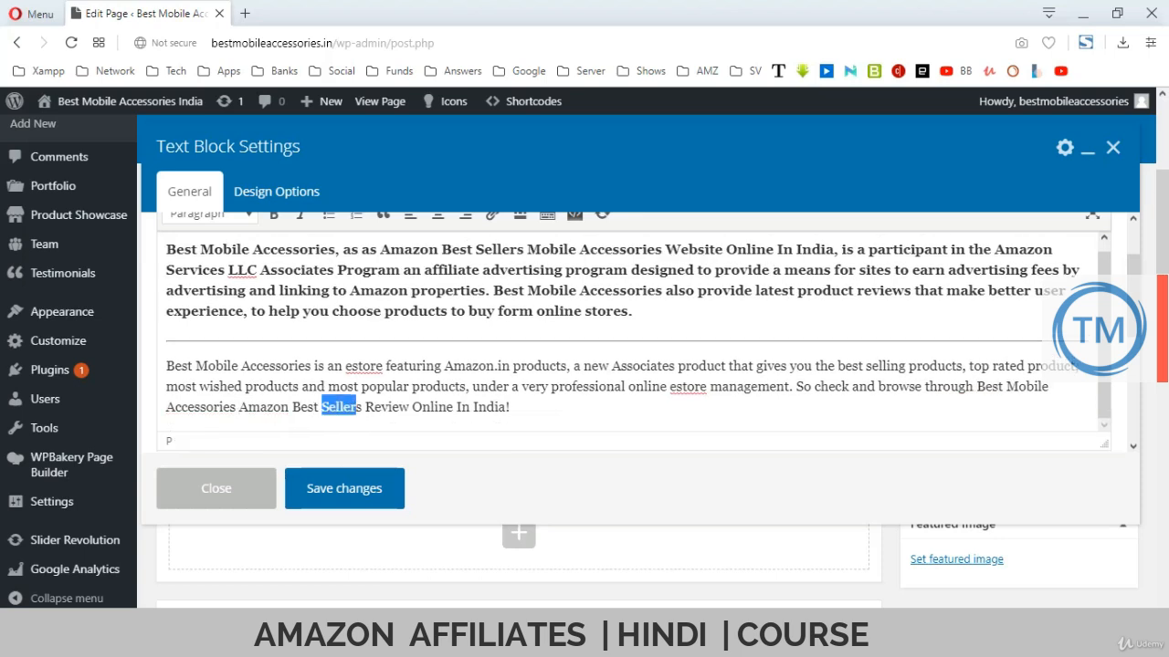
{"action": "type", "text": "Mobile "}
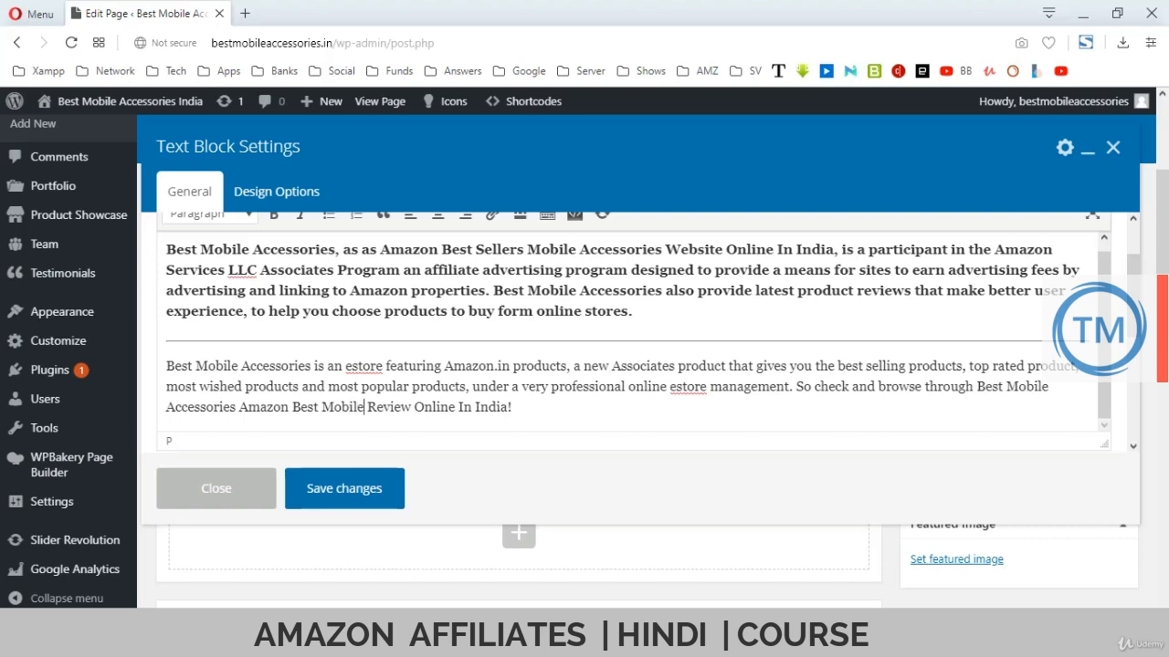
{"action": "type", "text": "Accessories"}
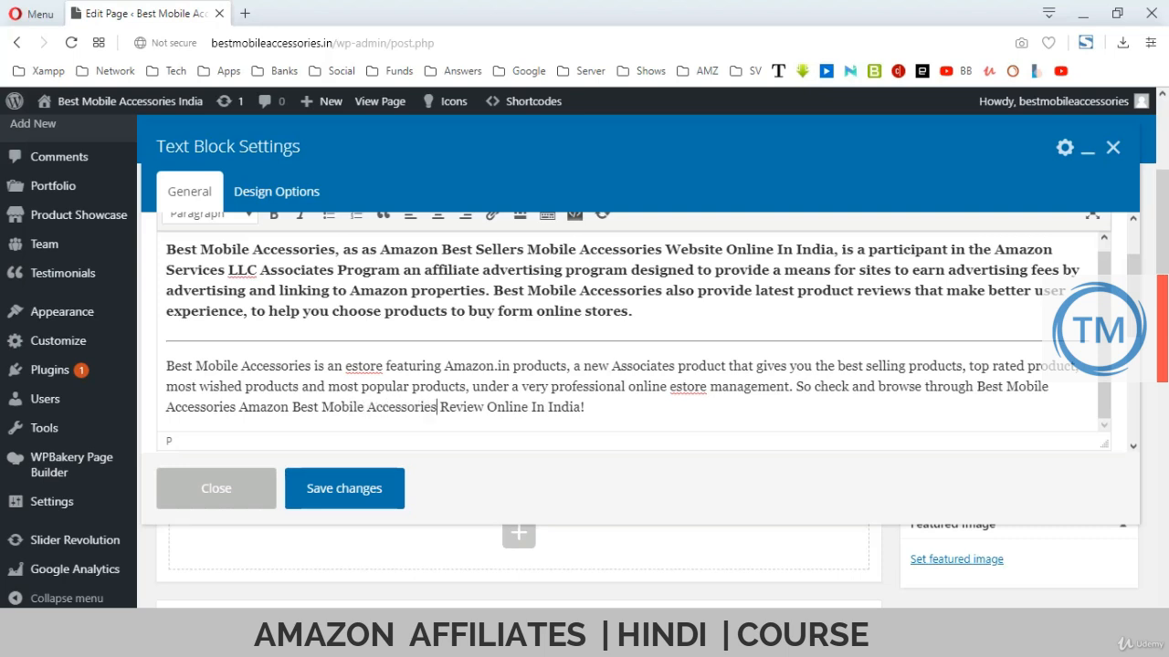
- Replace Review with Website in the second paragraph's closing sentence, and save the text block
{"action": "key", "text": "Right"}
{"action": "key", "text": "Delete"}
{"action": "key", "text": "Delete"}
{"action": "key", "text": "Delete"}
{"action": "key", "text": "Delete"}
{"action": "key", "text": "Delete"}
{"action": "key", "text": "Delete"}
{"action": "key", "text": "Delete"}
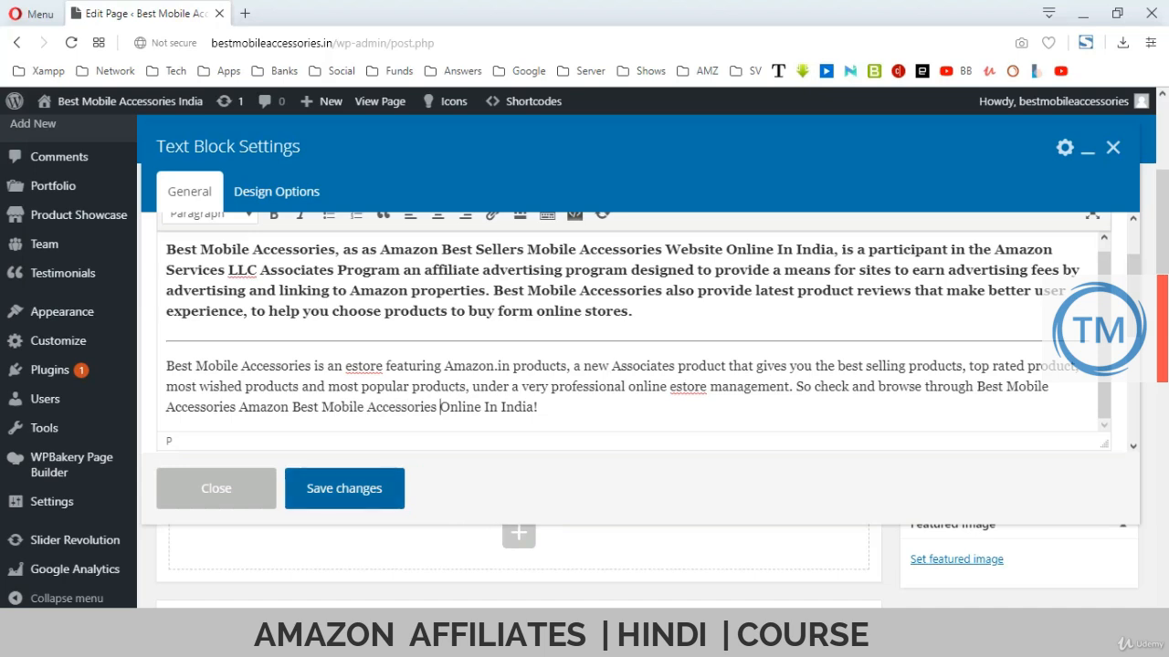
{"action": "type", "text": "Website"}
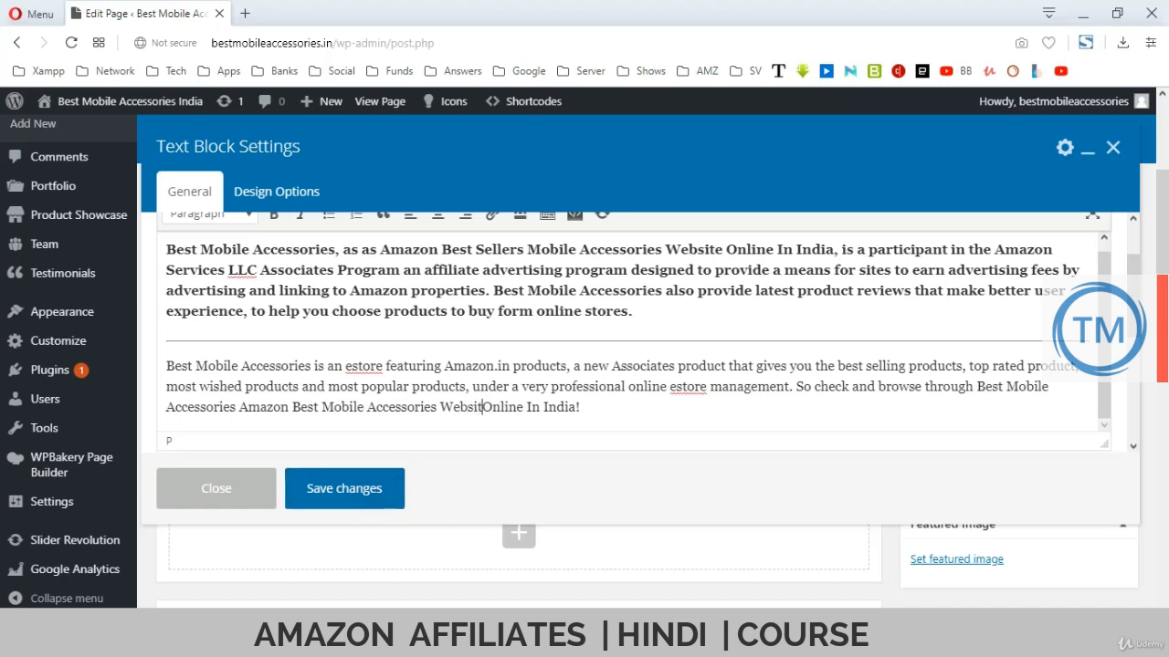
{"action": "left_click", "coordinate": [345, 488]}
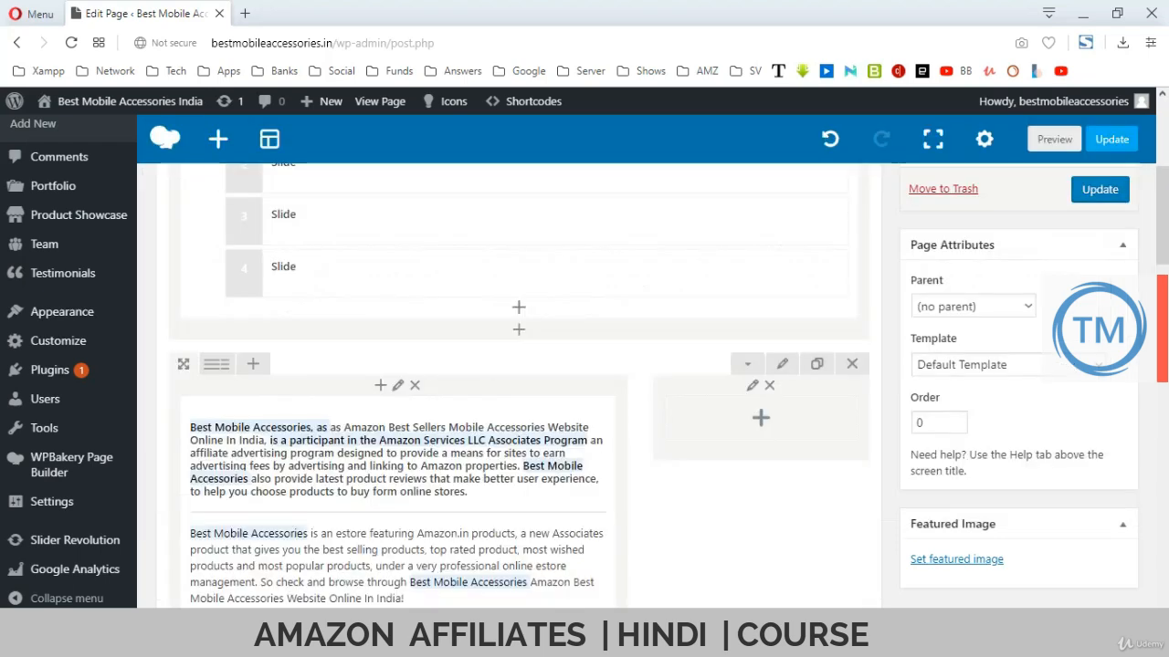
- Search the elements for image and add a Single Image to the empty narrow column beside the text block
{"action": "scroll", "coordinate": [397, 420], "scroll_direction": "down", "scroll_amount": 1}
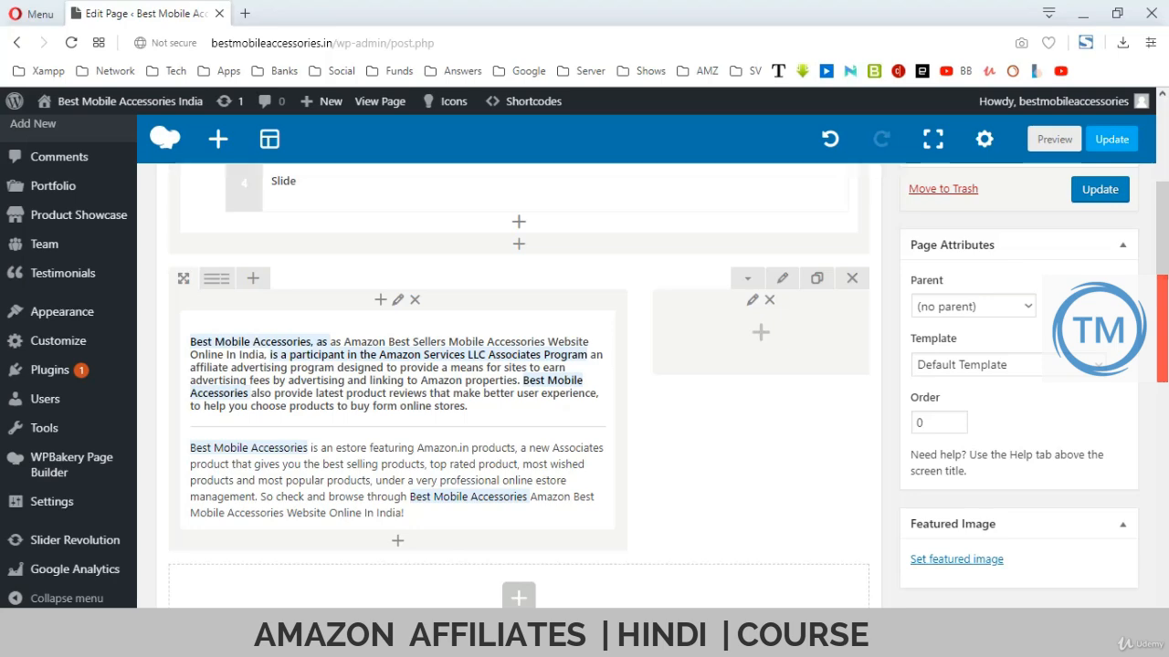
{"action": "left_click", "coordinate": [761, 332]}
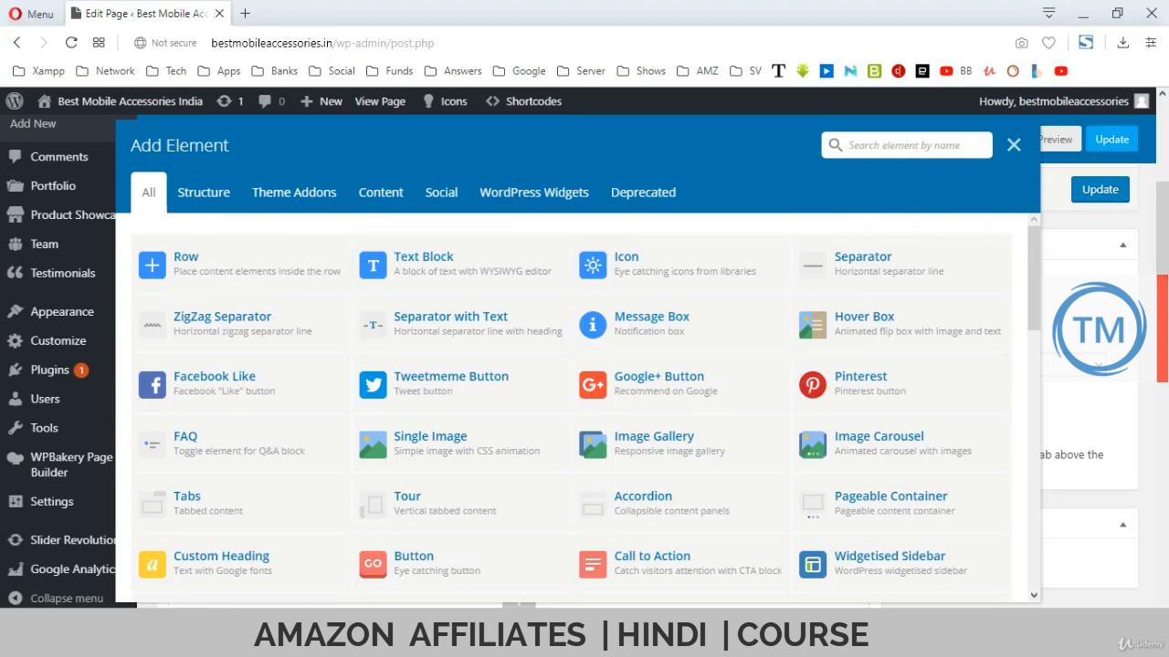
{"action": "type", "text": "si"}
{"action": "key", "text": "BackSpace"}
{"action": "key", "text": "BackSpace"}
{"action": "type", "text": "imgae"}
{"action": "key", "text": "BackSpace"}
{"action": "key", "text": "BackSpace"}
{"action": "key", "text": "BackSpace"}
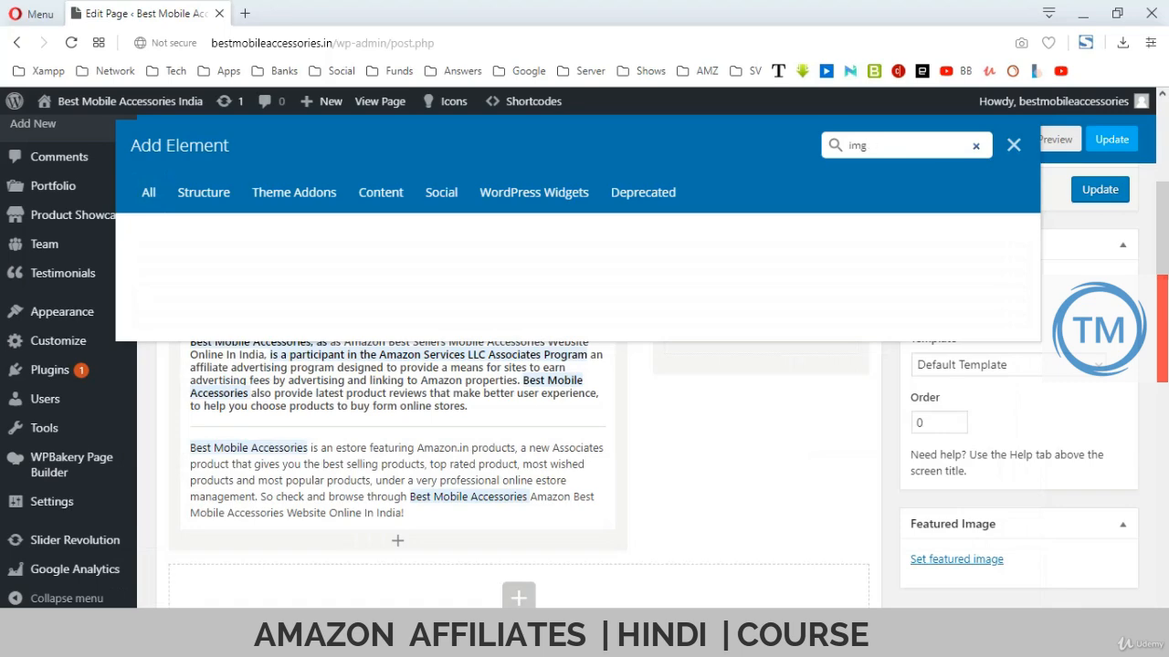
{"action": "type", "text": "age"}
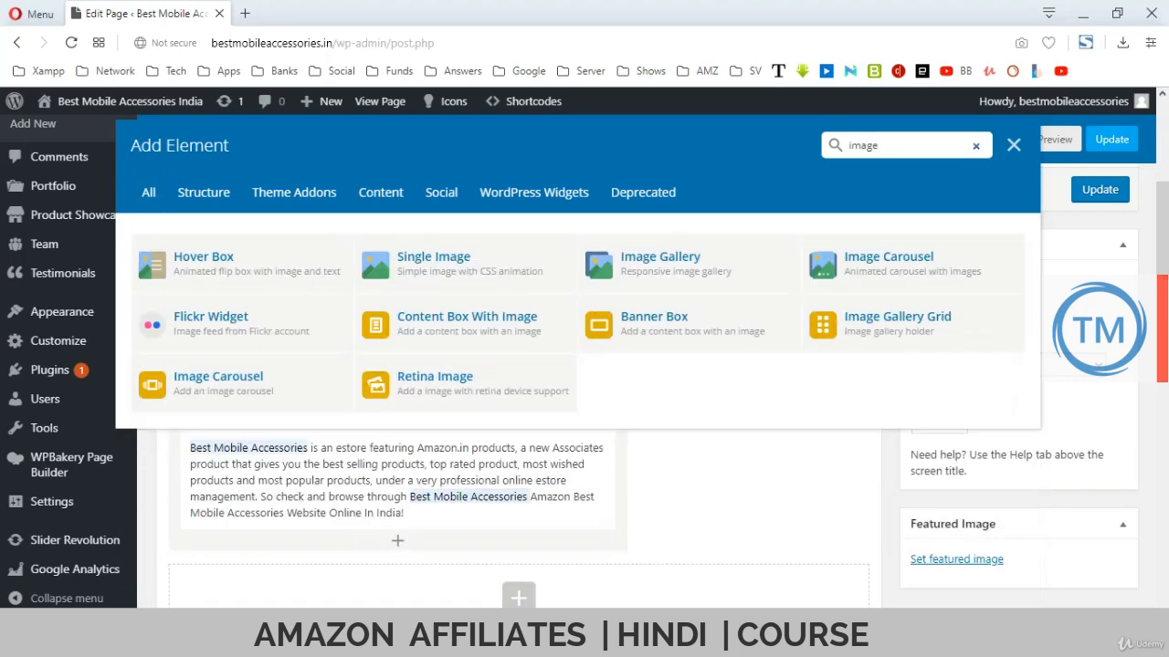
{"action": "left_click", "coordinate": [434, 263]}
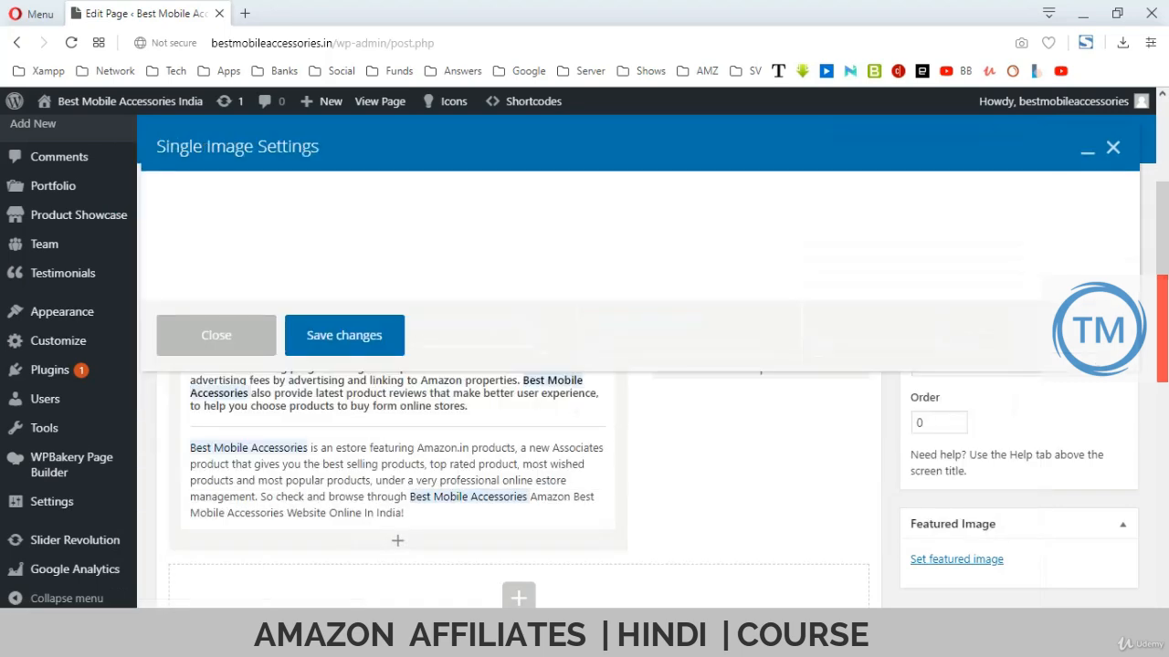
- Set logo.png from the media library as the picture of the Single Image element
{"action": "scroll", "coordinate": [639, 331], "scroll_direction": "down", "scroll_amount": 1}
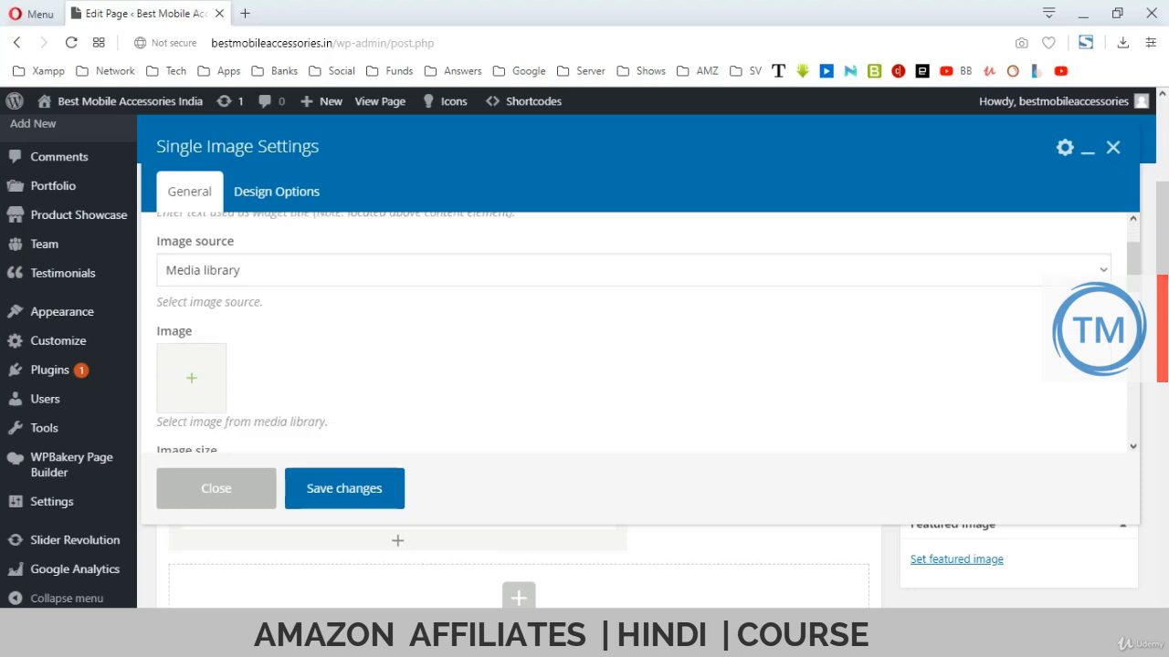
{"action": "double_click", "coordinate": [174, 331]}
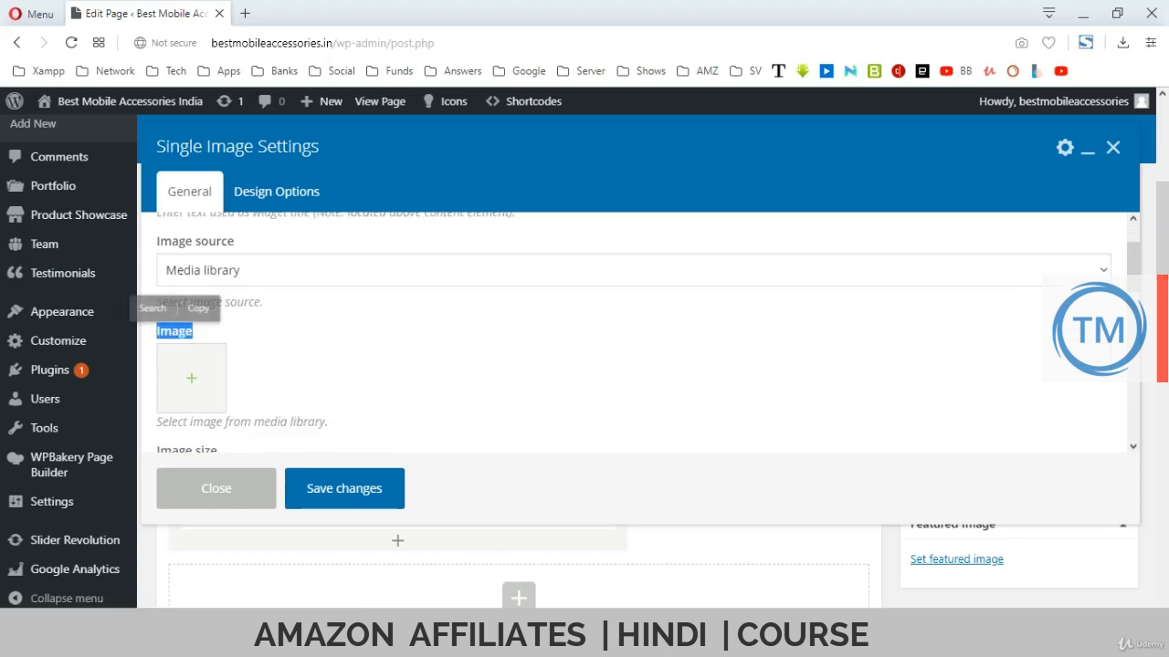
{"action": "left_click", "coordinate": [176, 332]}
{"action": "left_click", "coordinate": [191, 378]}
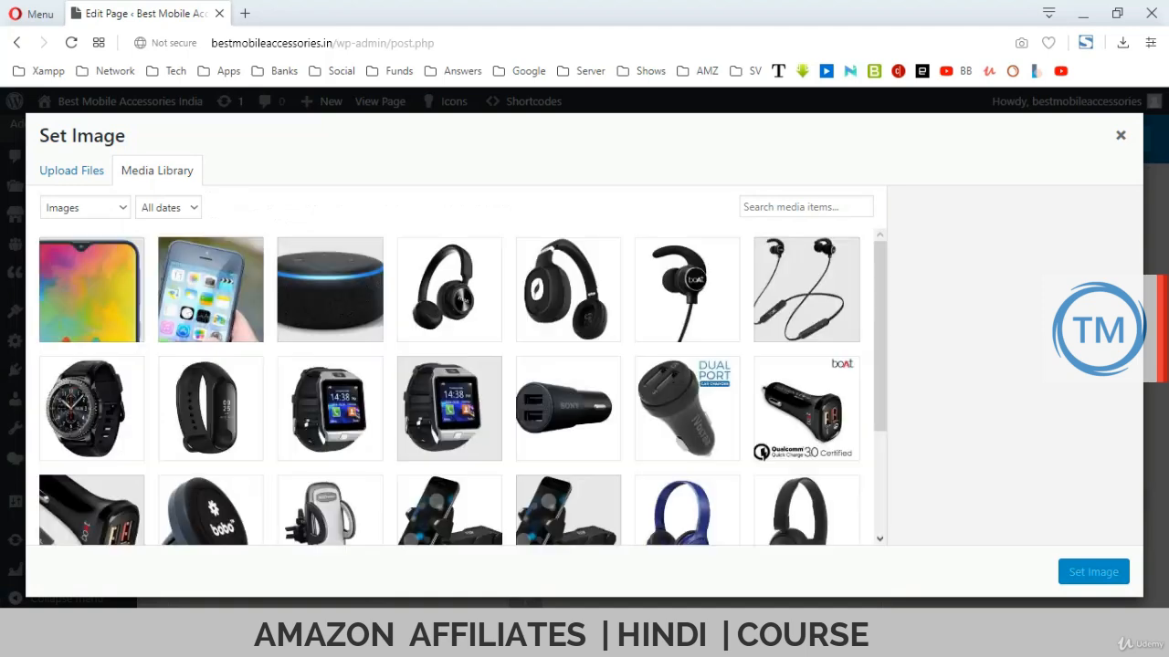
{"action": "scroll", "coordinate": [457, 387], "scroll_direction": "down", "scroll_amount": 3}
{"action": "left_click", "coordinate": [807, 479]}
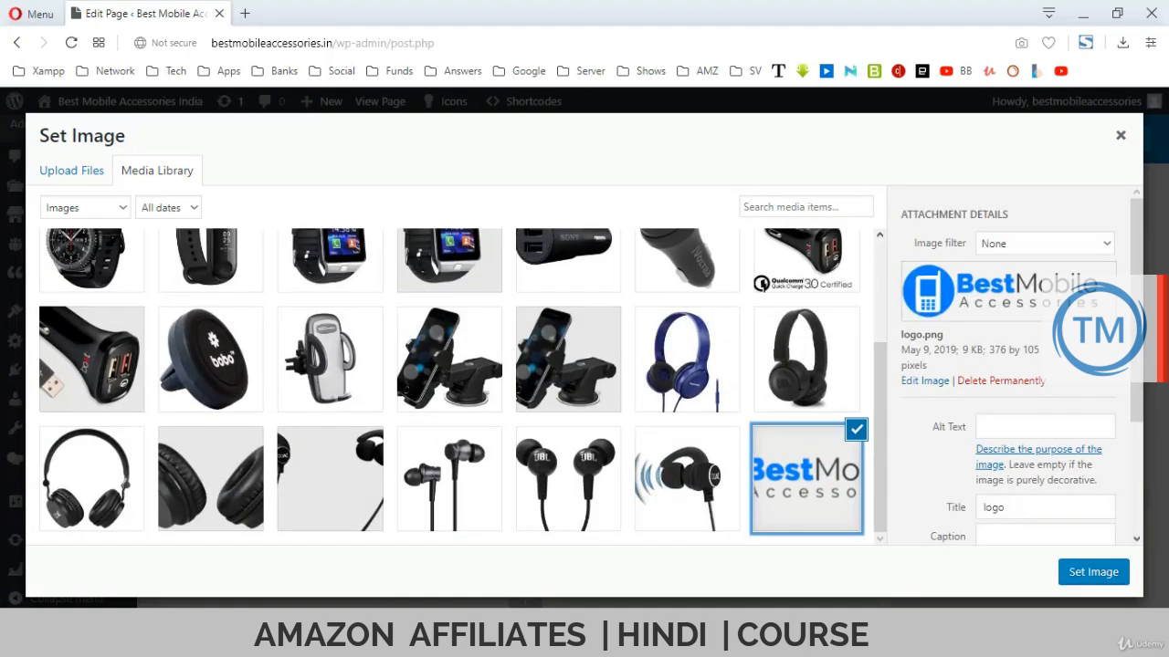
{"action": "left_click", "coordinate": [1093, 572]}
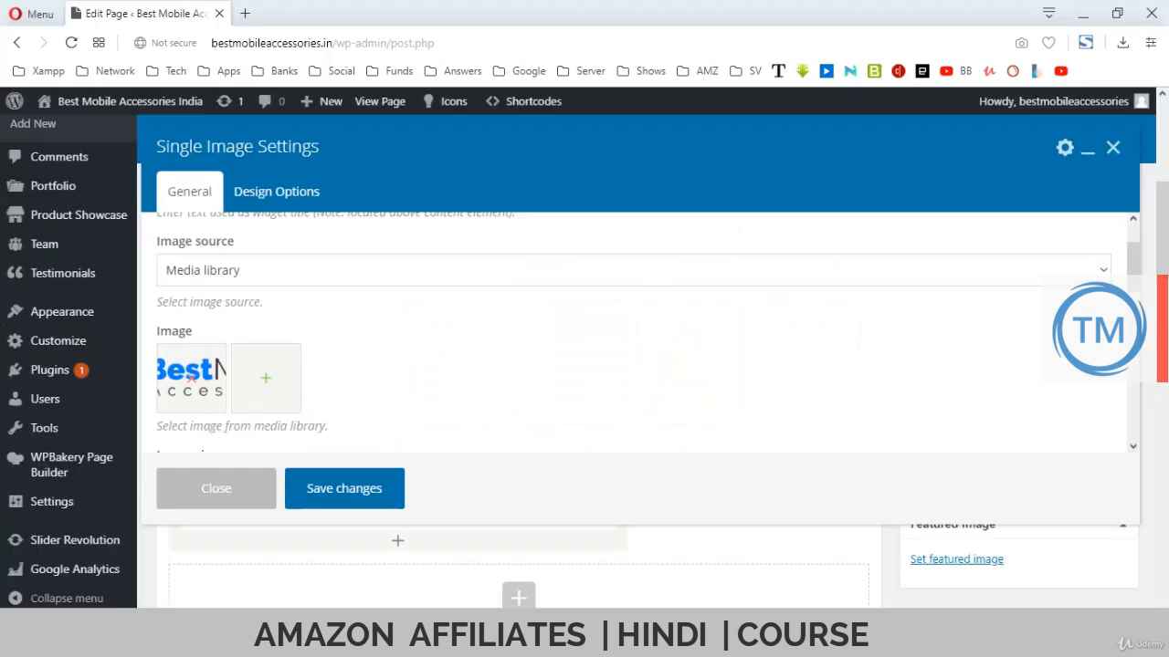
- Set the logo's image size to full, keep the remaining image options at their defaults, and save the Single Image settings
{"action": "scroll", "coordinate": [647, 332], "scroll_direction": "down", "scroll_amount": 5}
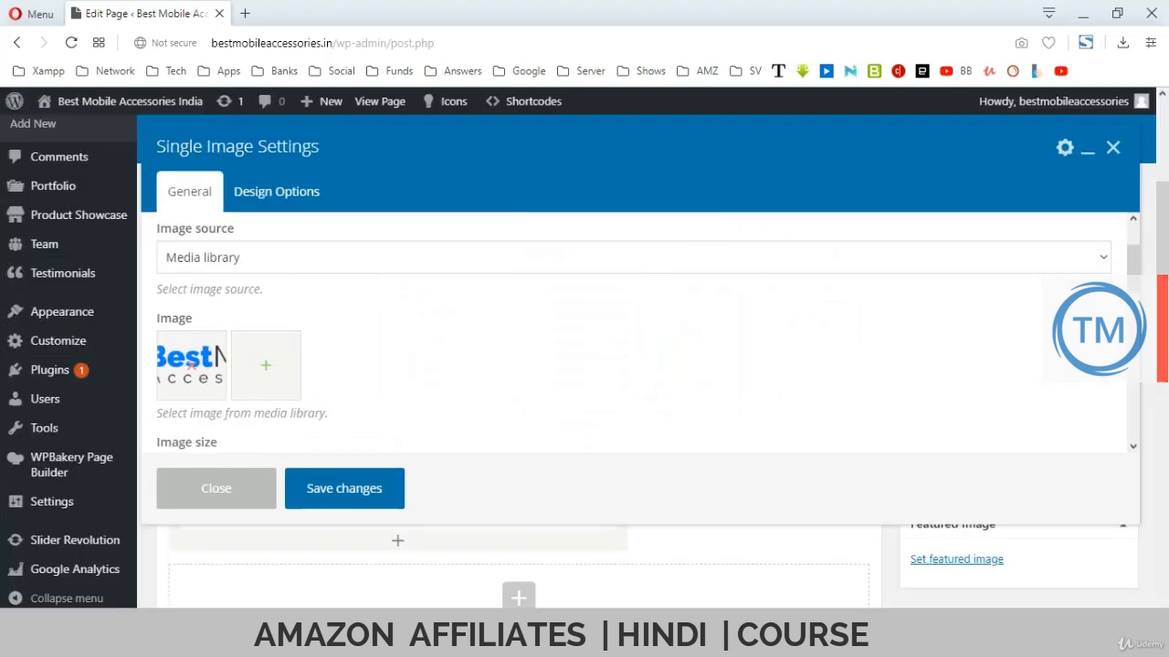
{"action": "scroll", "coordinate": [633, 333], "scroll_direction": "up", "scroll_amount": 2}
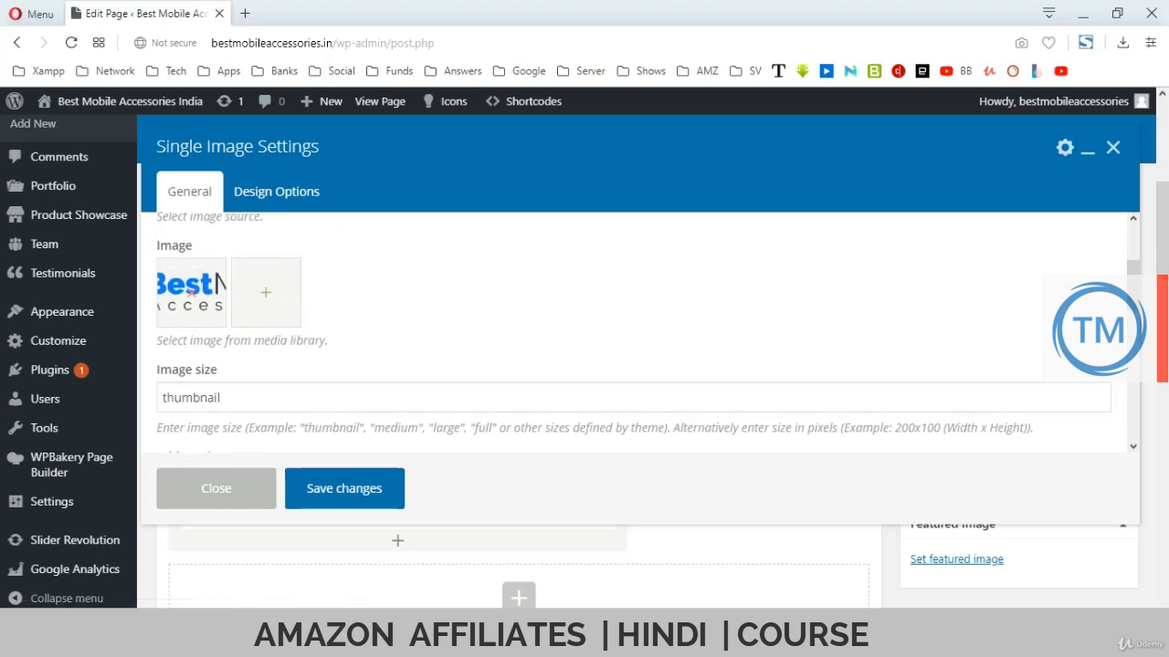
{"action": "left_click_drag", "start_coordinate": [221, 398], "coordinate": [115, 399]}
{"action": "type", "text": "full"}
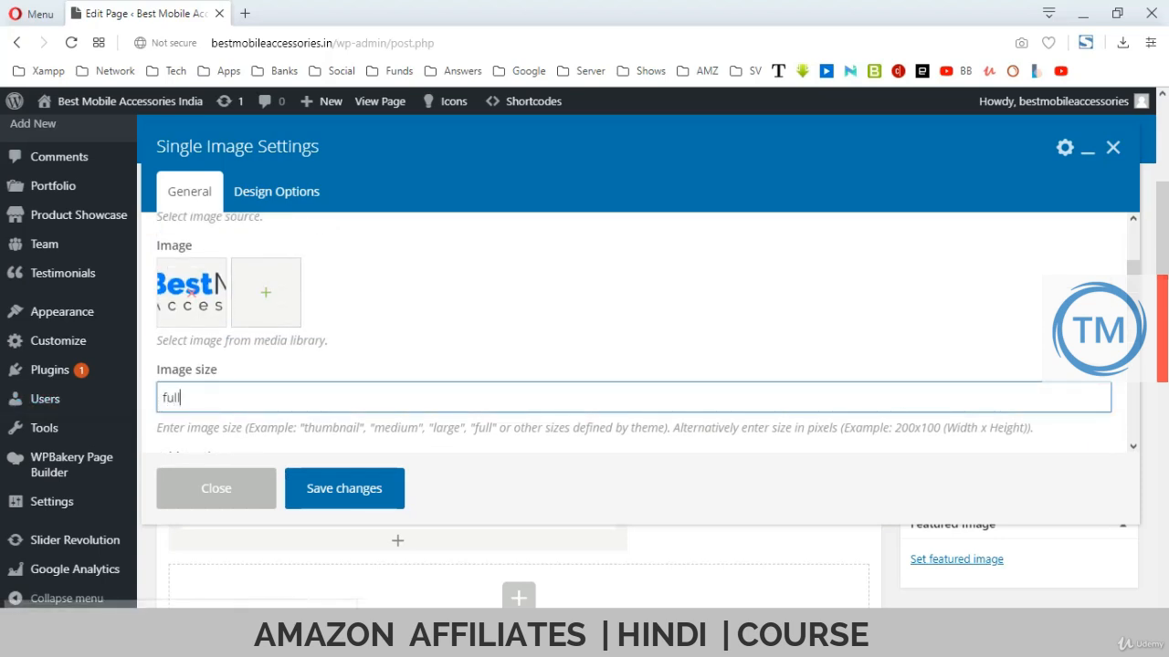
{"action": "scroll", "coordinate": [634, 333], "scroll_direction": "down", "scroll_amount": 2}
{"action": "scroll", "coordinate": [633, 334], "scroll_direction": "down", "scroll_amount": 4}
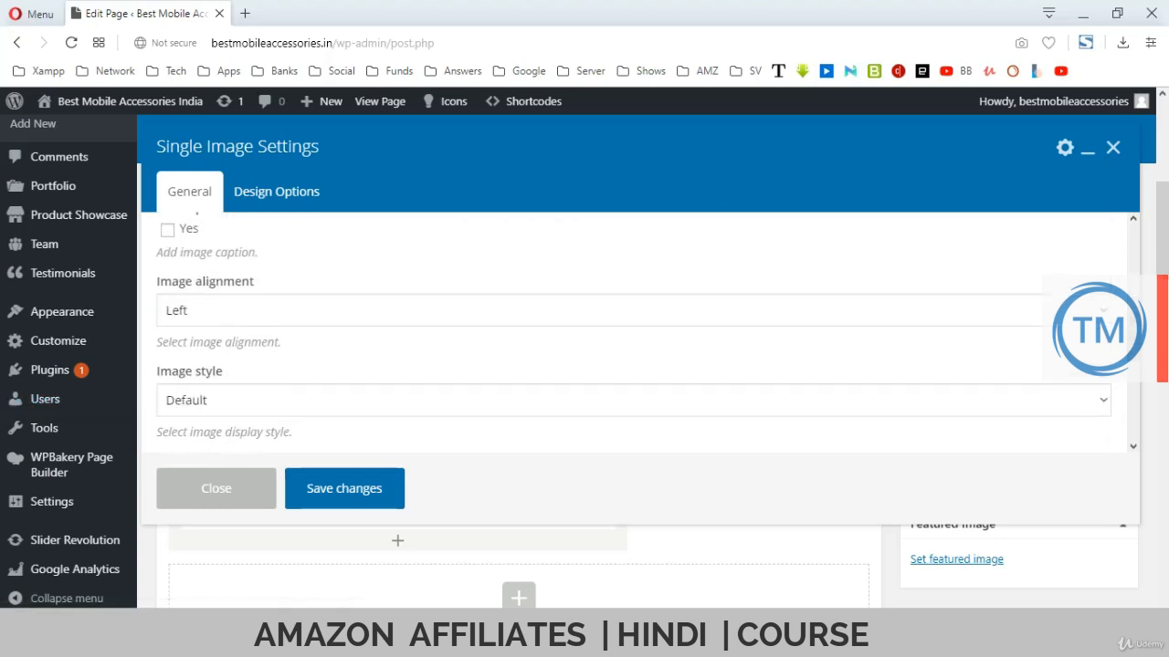
{"action": "scroll", "coordinate": [634, 334], "scroll_direction": "down", "scroll_amount": 1}
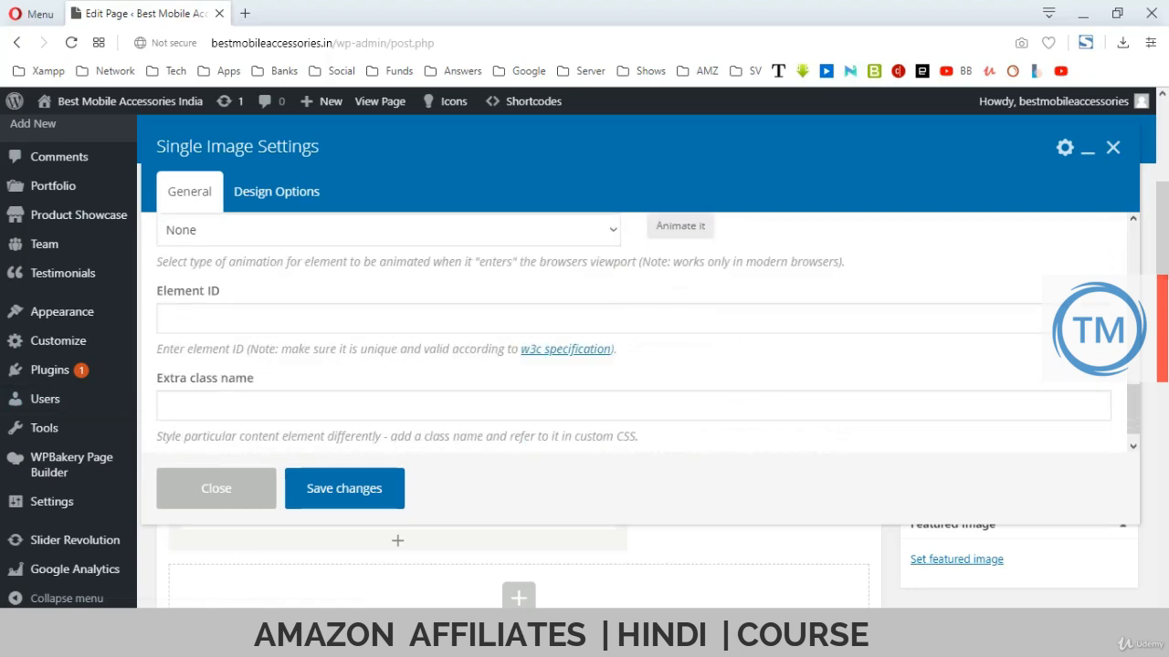
{"action": "left_click", "coordinate": [345, 488]}
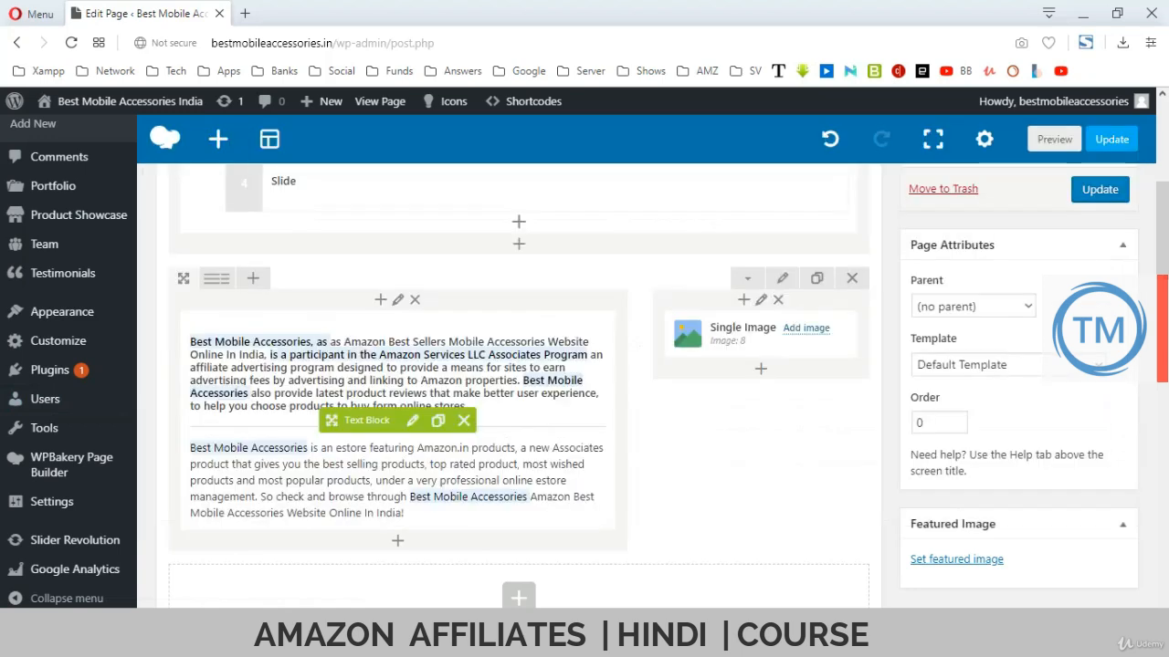
- Update the Homepage and compare it with the intro section of the Searchtrends reference site
{"action": "left_click", "coordinate": [1101, 190]}
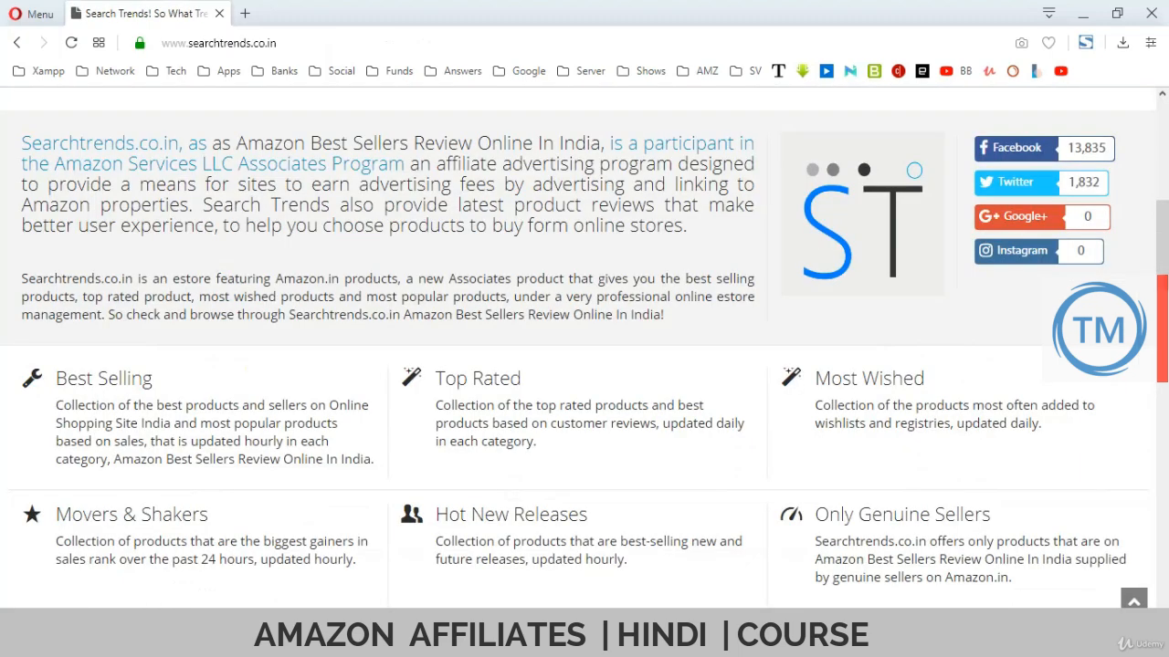
{"action": "scroll", "coordinate": [585, 347], "scroll_direction": "up", "scroll_amount": 7}
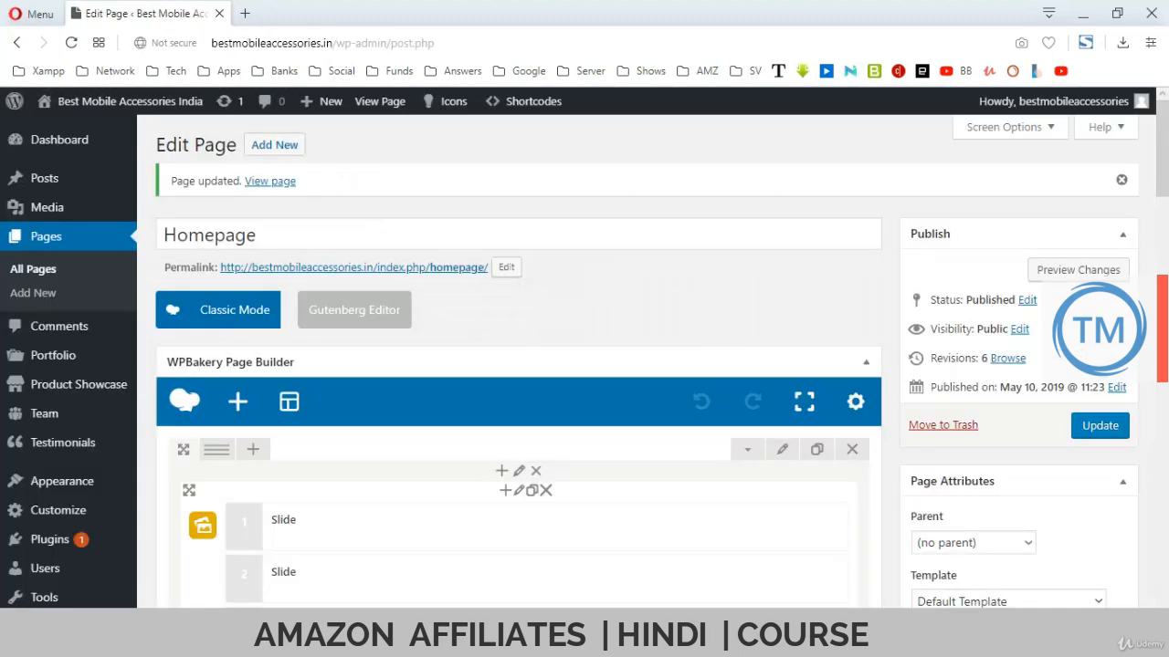
- Set the slider row's content width to Full Width, save the row settings and update the page
{"action": "scroll", "coordinate": [584, 365], "scroll_direction": "down", "scroll_amount": 1}
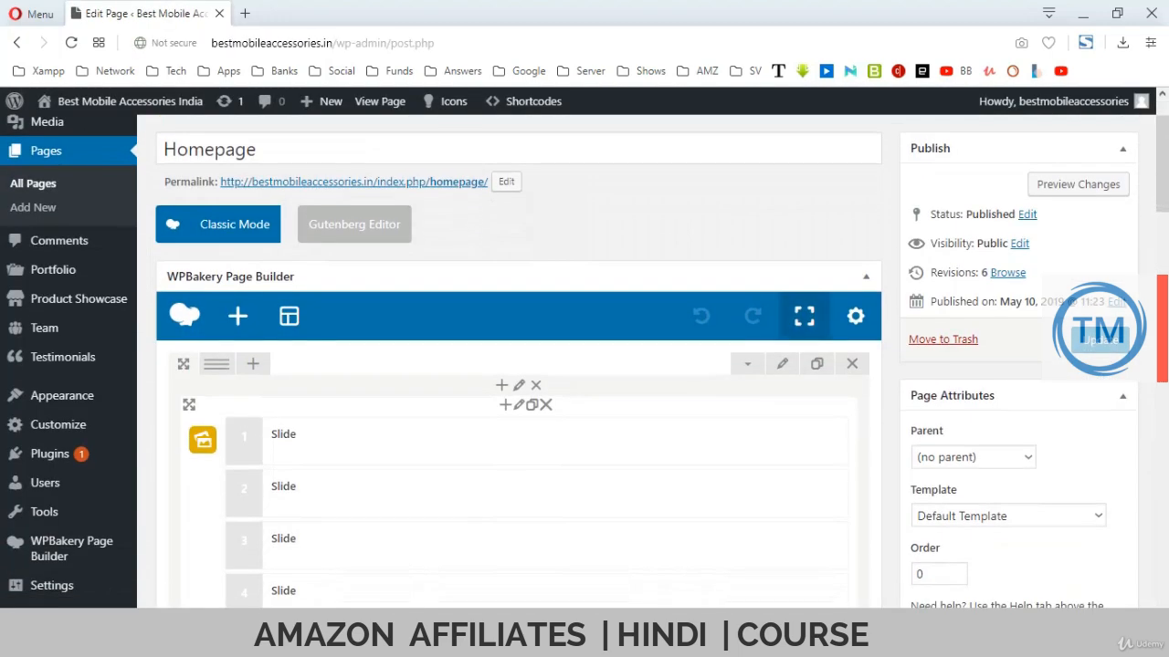
{"action": "left_click", "coordinate": [782, 364]}
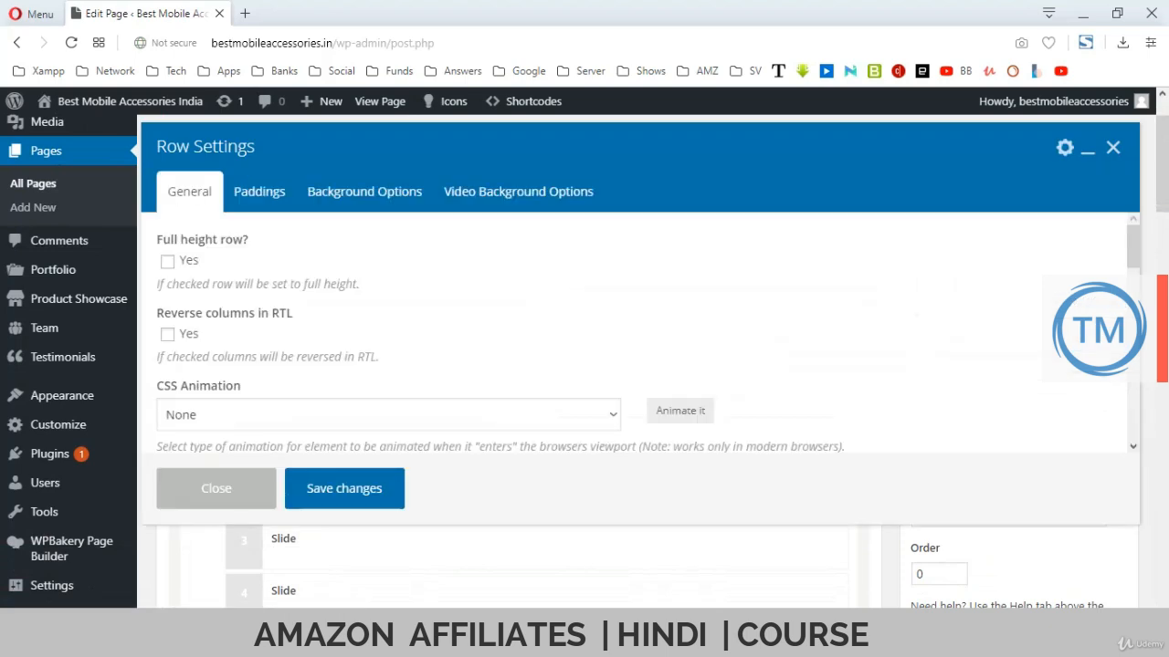
{"action": "scroll", "coordinate": [639, 333], "scroll_direction": "down", "scroll_amount": 5}
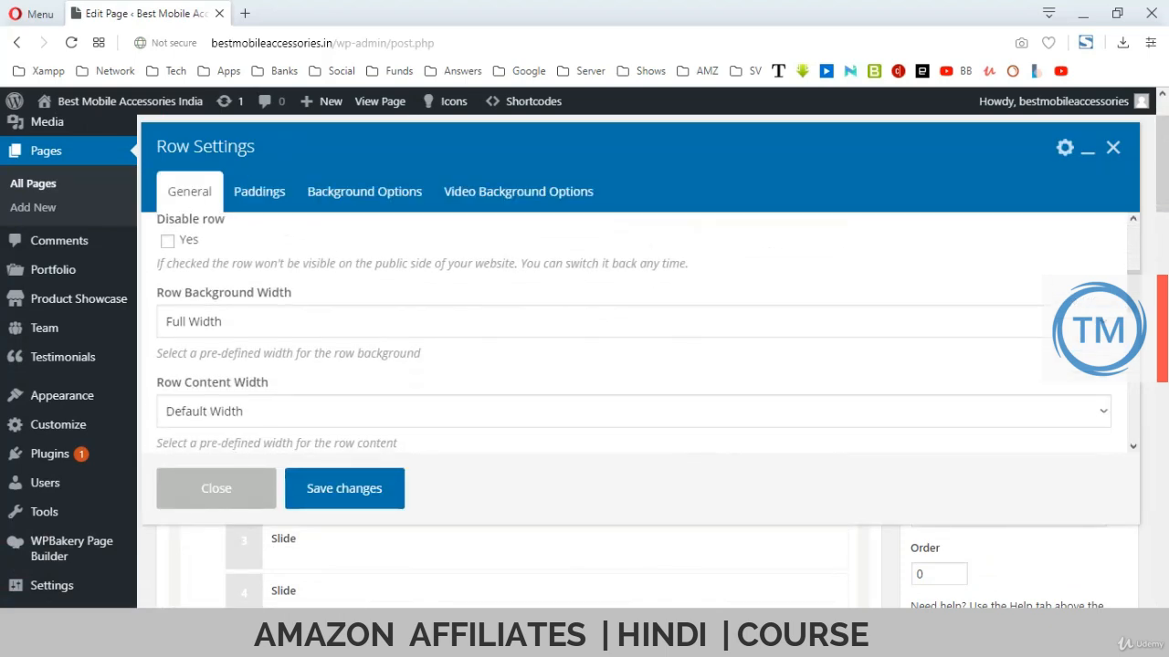
{"action": "left_click", "coordinate": [634, 412]}
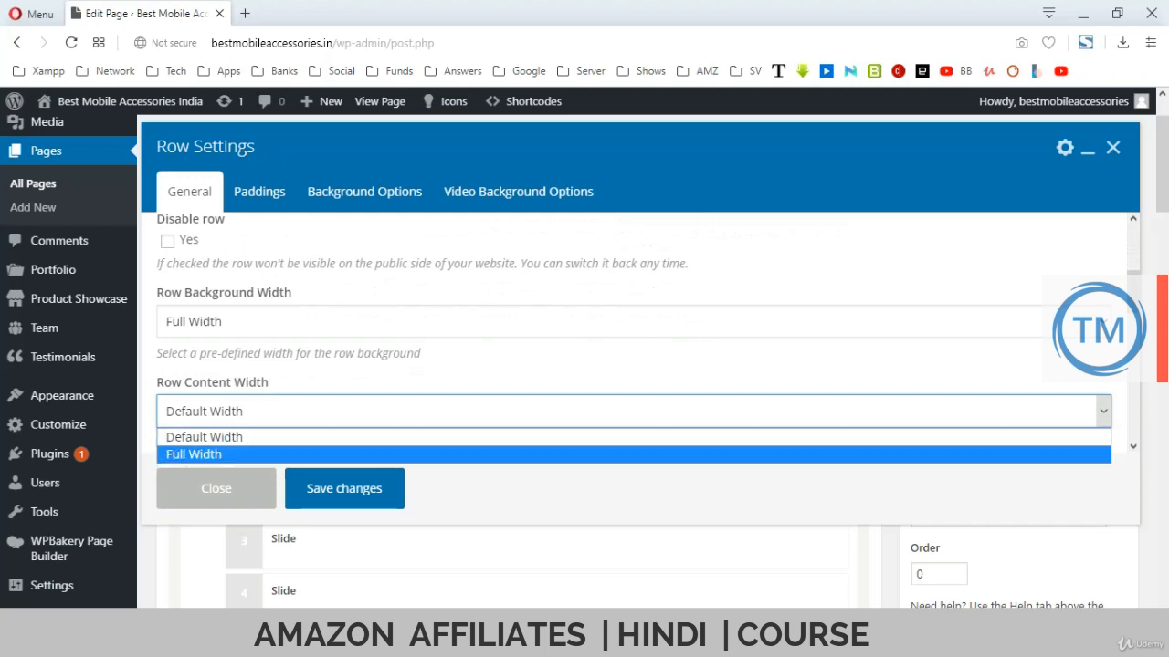
{"action": "key", "text": "Return"}
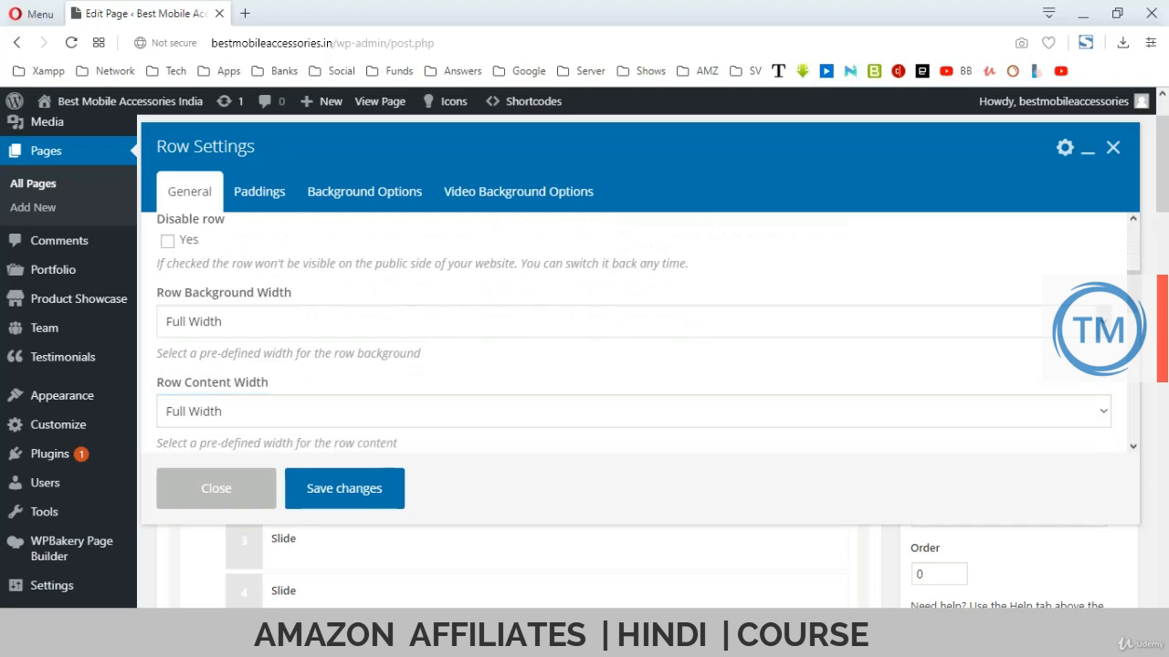
{"action": "scroll", "coordinate": [634, 334], "scroll_direction": "down", "scroll_amount": 1}
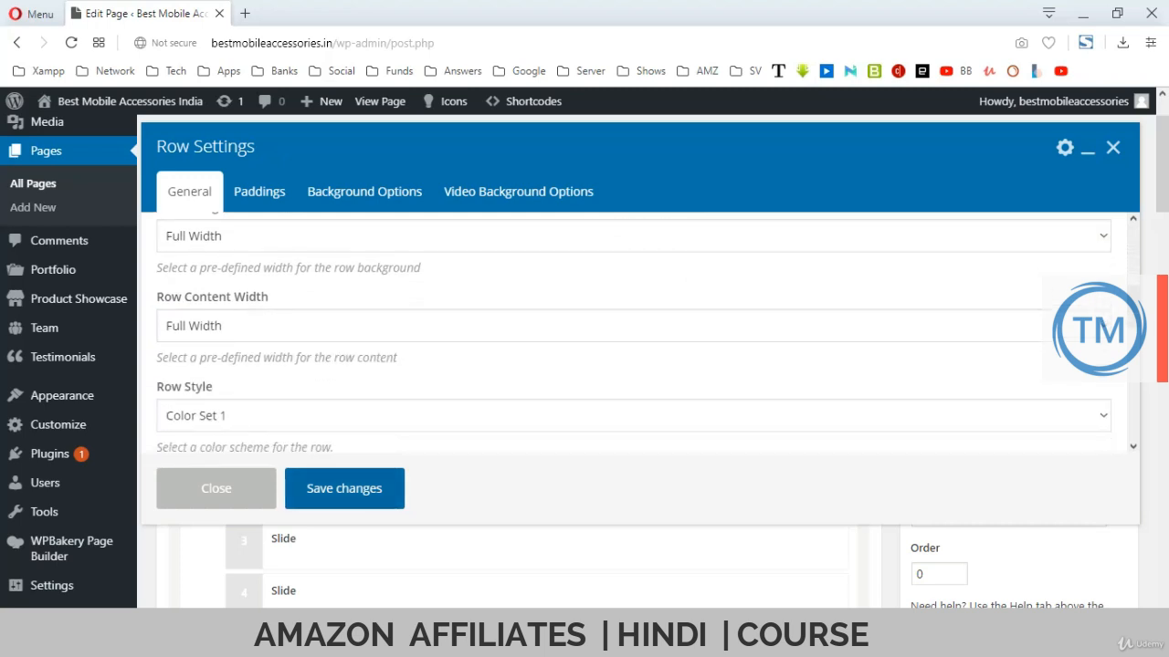
{"action": "left_click", "coordinate": [344, 489]}
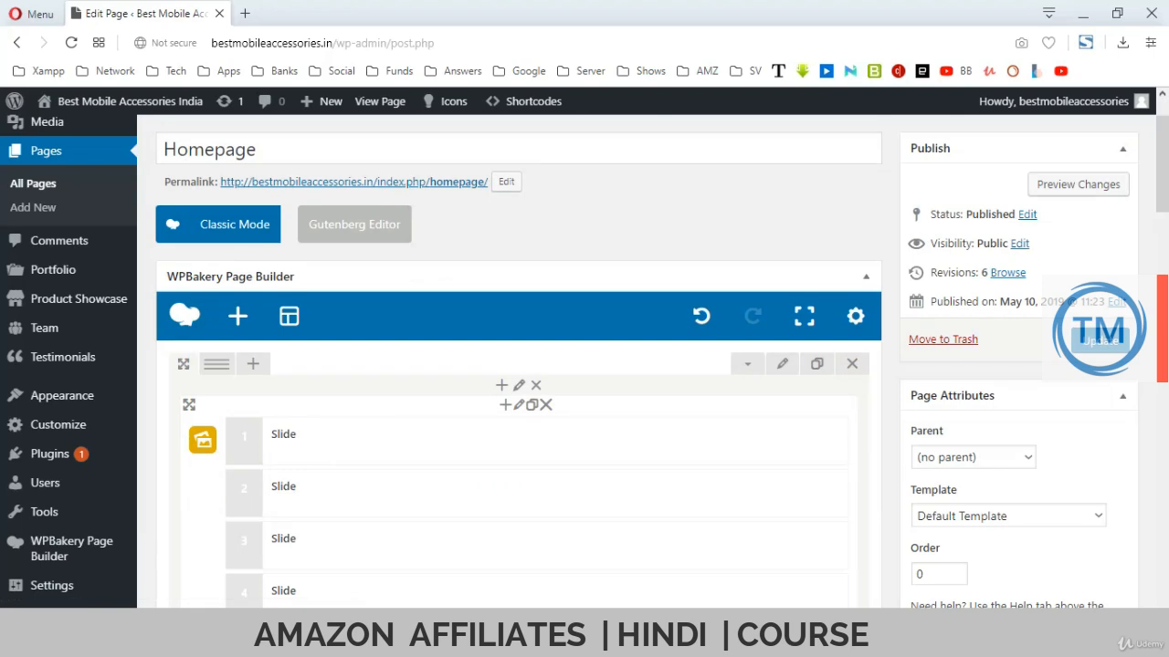
{"action": "left_click", "coordinate": [1100, 340]}
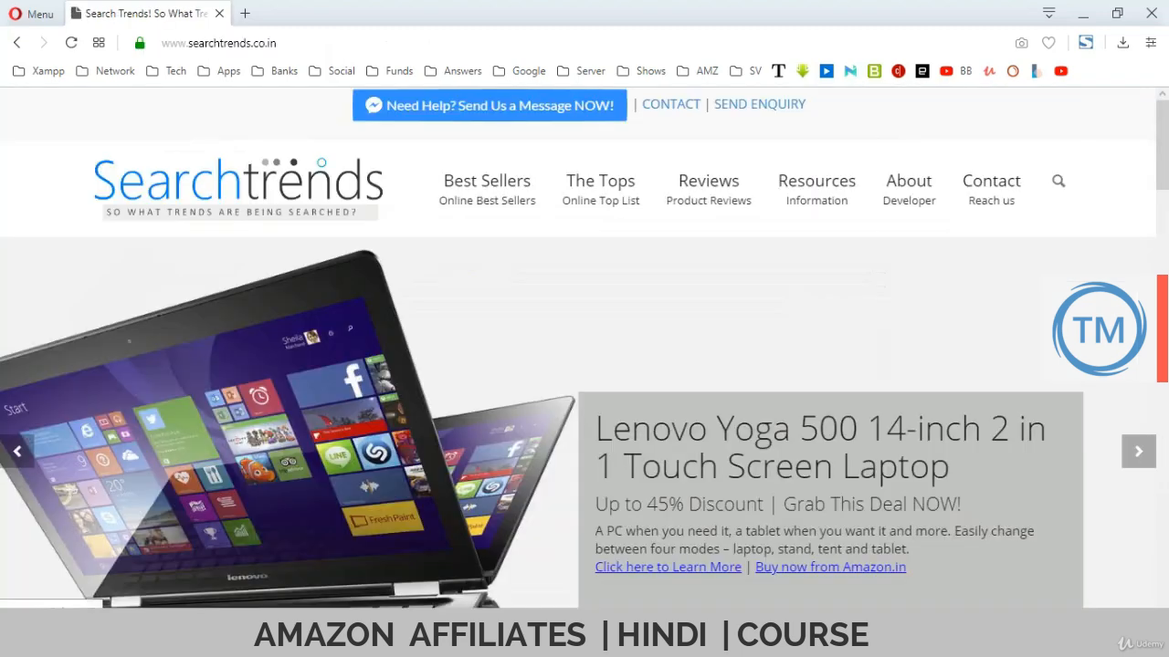
- Examine the slider, introduction text and logo on the published Best Mobile Accessories homepage
{"action": "key", "text": "alt+Tab"}
{"action": "key", "text": "alt+Tab"}
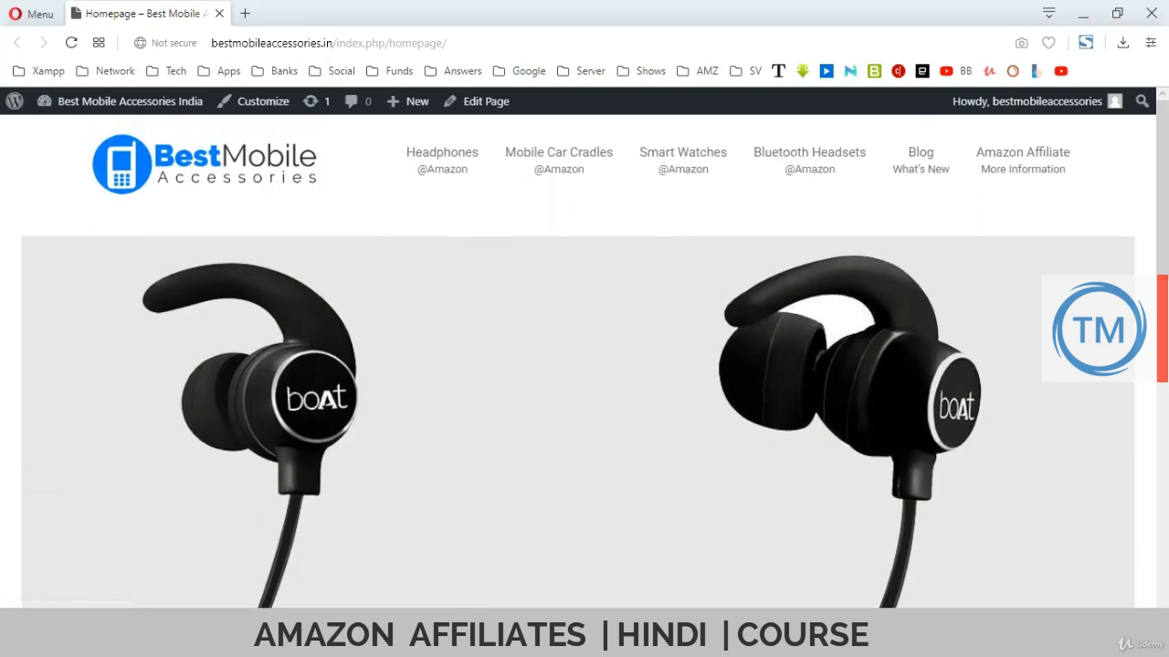
{"action": "scroll", "coordinate": [578, 362], "scroll_direction": "down", "scroll_amount": 2}
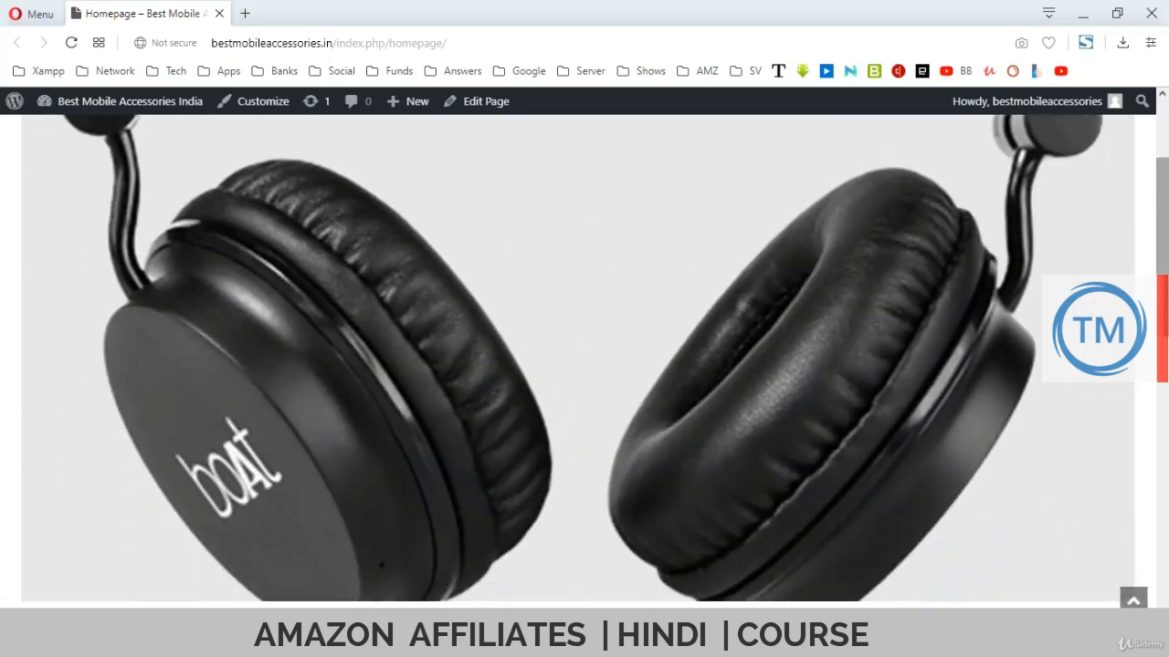
{"action": "scroll", "coordinate": [578, 362], "scroll_direction": "down", "scroll_amount": 2}
{"action": "scroll", "coordinate": [578, 362], "scroll_direction": "up", "scroll_amount": 4}
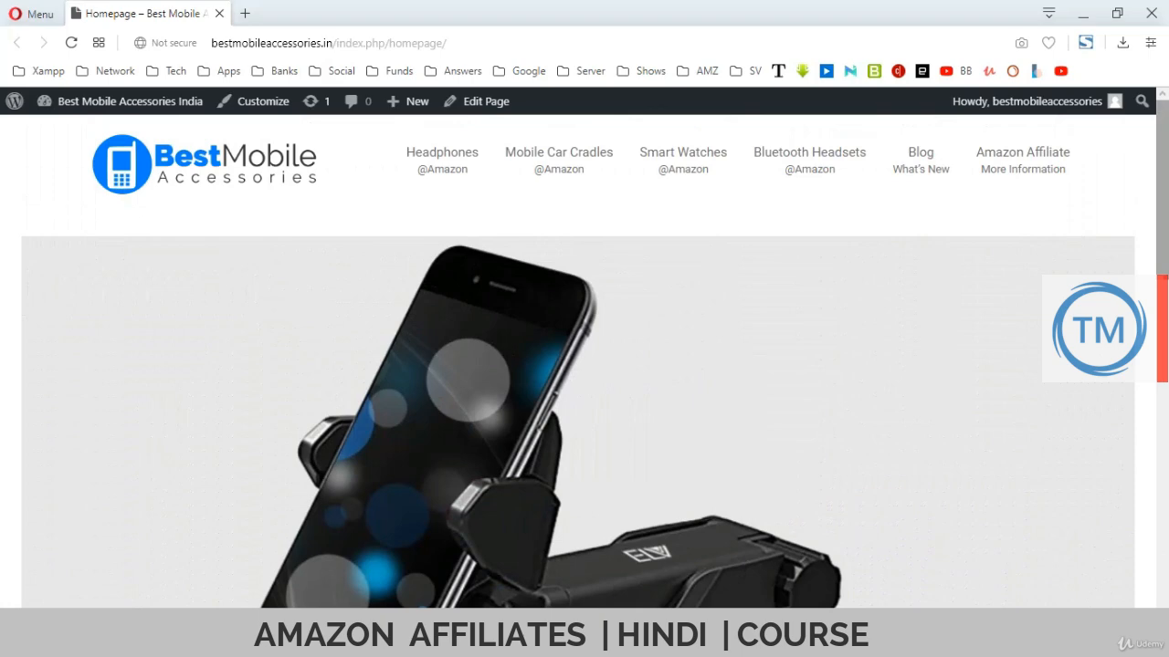
{"action": "scroll", "coordinate": [578, 362], "scroll_direction": "down", "scroll_amount": 5}
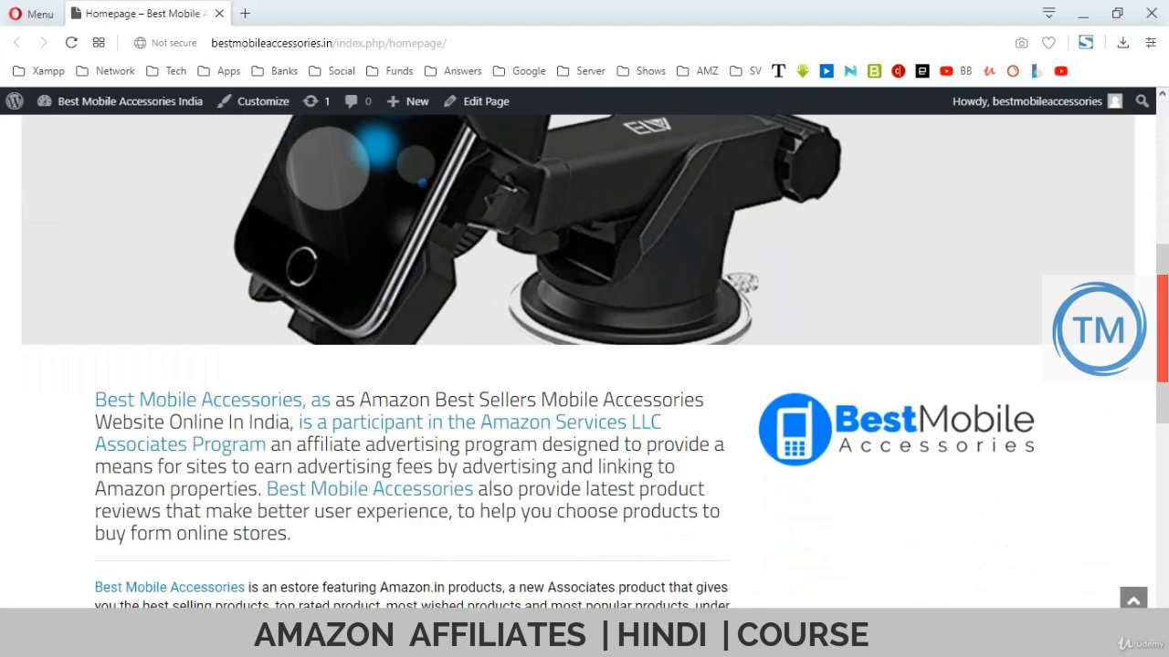
{"action": "scroll", "coordinate": [584, 361], "scroll_direction": "down", "scroll_amount": 2}
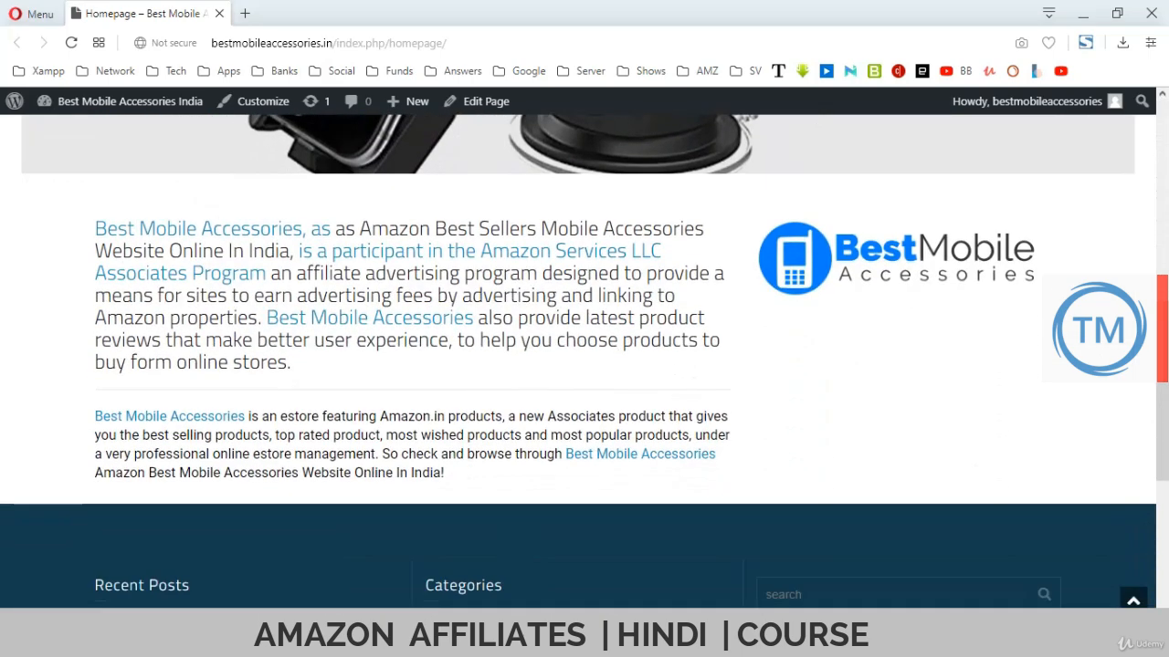
{"action": "left_click_drag", "start_coordinate": [96, 251], "coordinate": [415, 418]}
{"action": "left_click", "coordinate": [416, 417]}
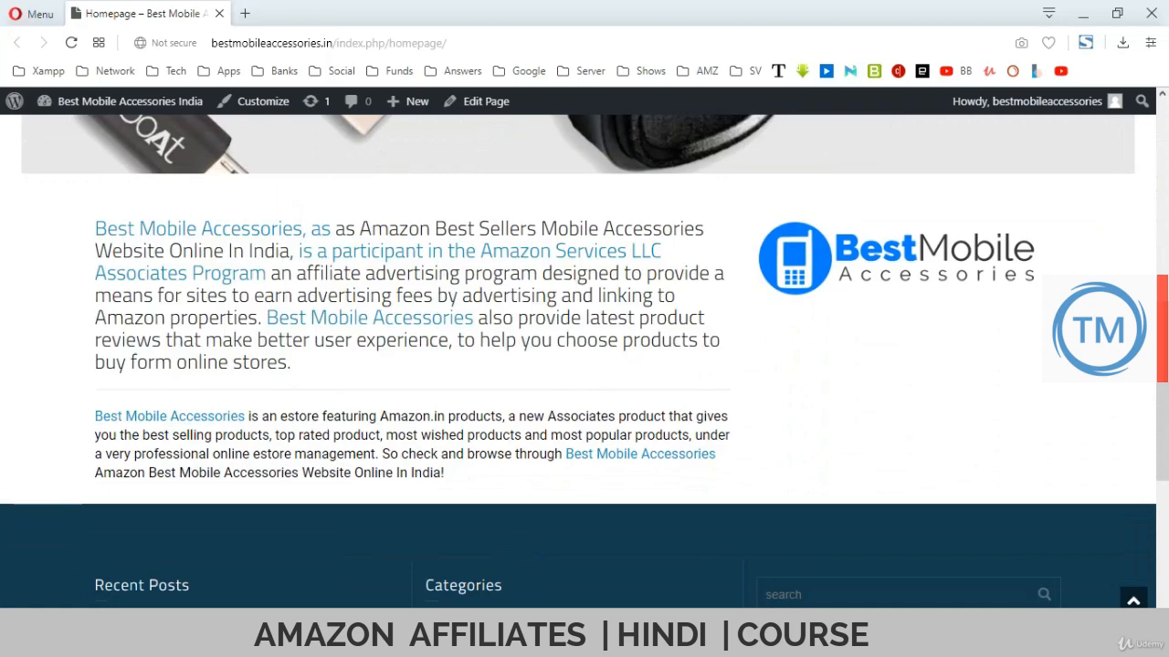
{"action": "scroll", "coordinate": [585, 362], "scroll_direction": "up", "scroll_amount": 6}
{"action": "scroll", "coordinate": [584, 361], "scroll_direction": "down", "scroll_amount": 5}
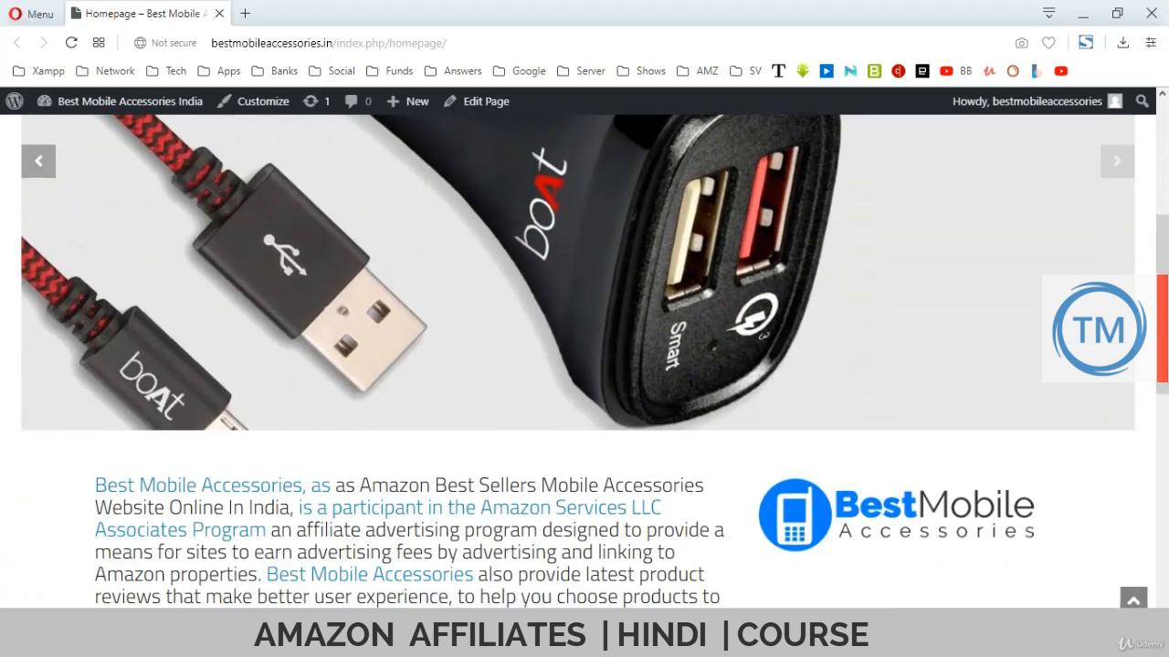
{"action": "scroll", "coordinate": [585, 361], "scroll_direction": "down", "scroll_amount": 1}
{"action": "left_click_drag", "start_coordinate": [335, 229], "coordinate": [528, 454]}
{"action": "left_click", "coordinate": [527, 453]}
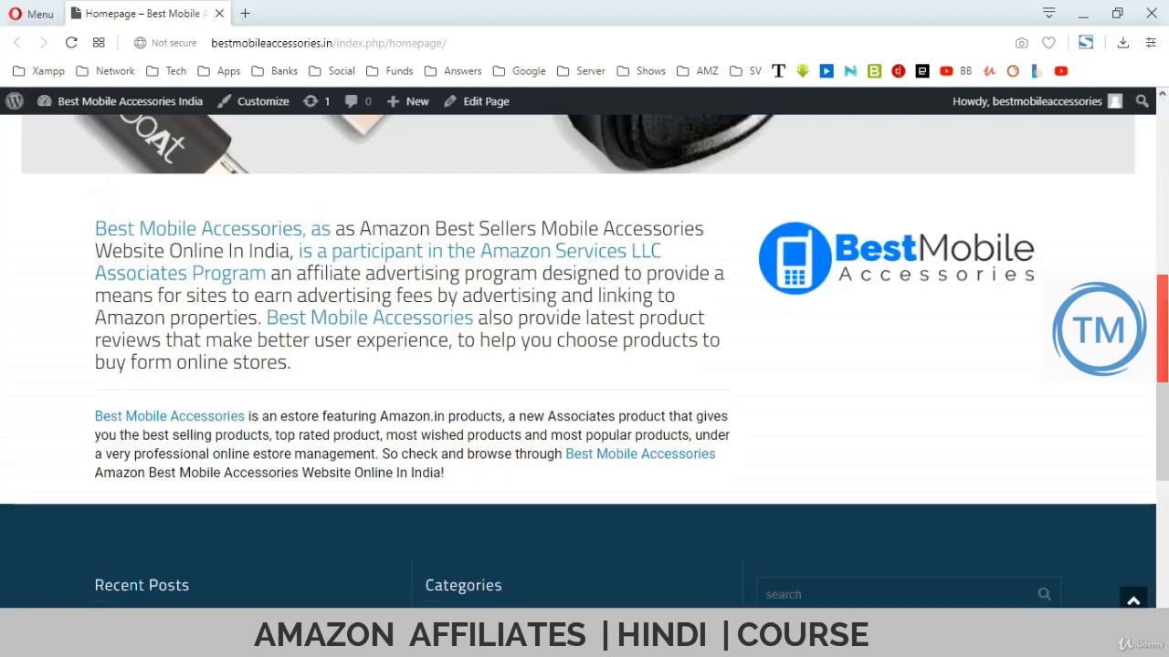
- In the page editor, set the content width of the row holding the text block and logo image to Full Width
{"action": "key", "text": "alt+Tab"}
{"action": "key", "text": "alt+Tab"}
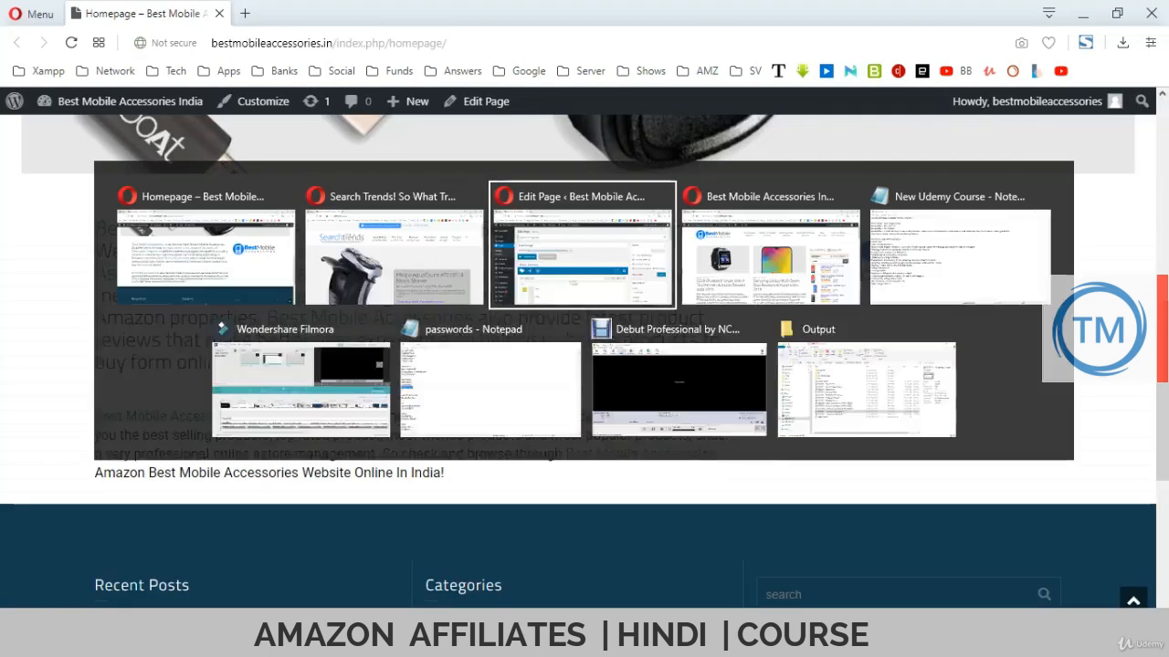
{"action": "scroll", "coordinate": [585, 365], "scroll_direction": "down", "scroll_amount": 4}
{"action": "scroll", "coordinate": [776, 292], "scroll_direction": "down", "scroll_amount": 2}
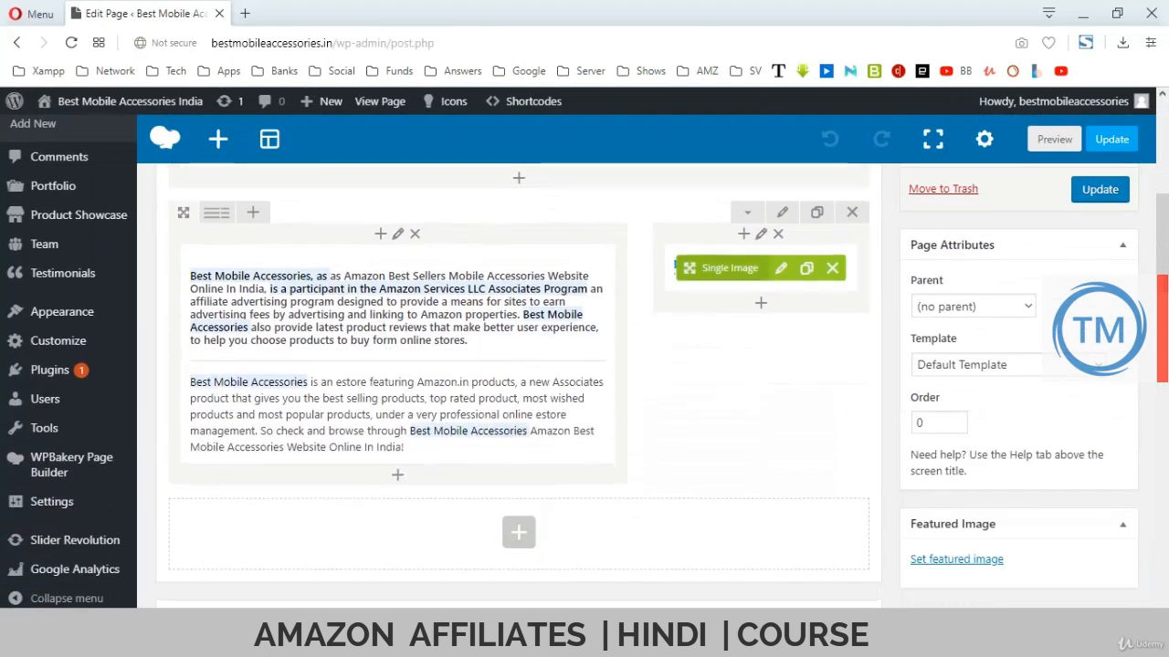
{"action": "scroll", "coordinate": [777, 283], "scroll_direction": "up", "scroll_amount": 1}
{"action": "left_click", "coordinate": [781, 296]}
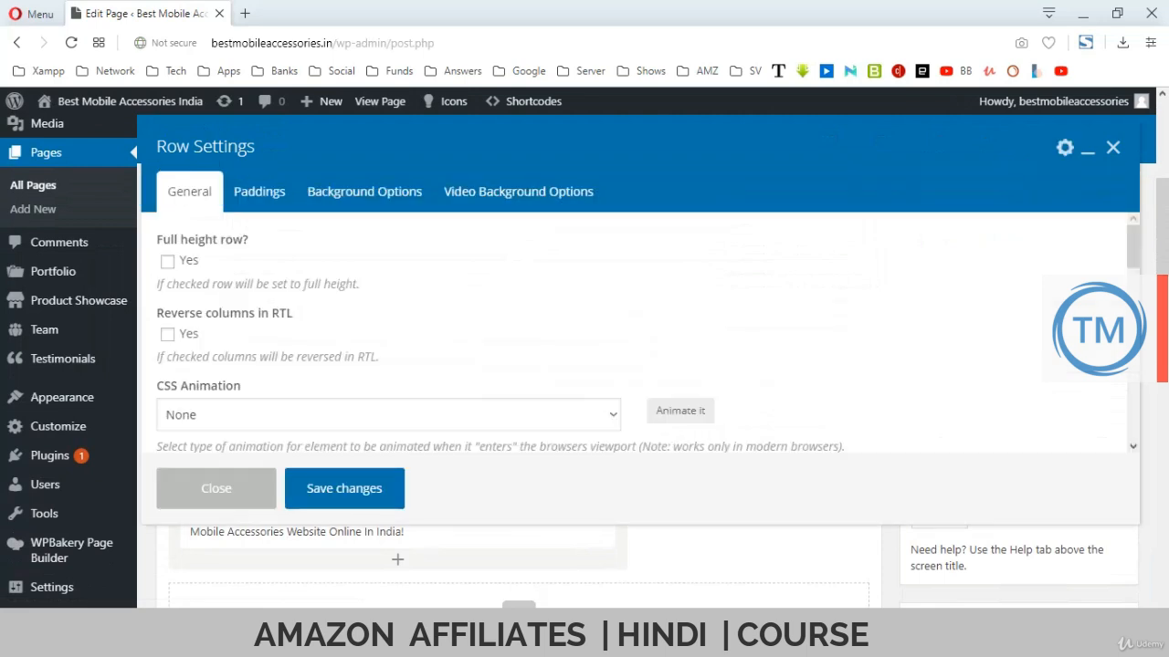
{"action": "scroll", "coordinate": [639, 338], "scroll_direction": "down", "scroll_amount": 5}
{"action": "scroll", "coordinate": [639, 328], "scroll_direction": "down", "scroll_amount": 2}
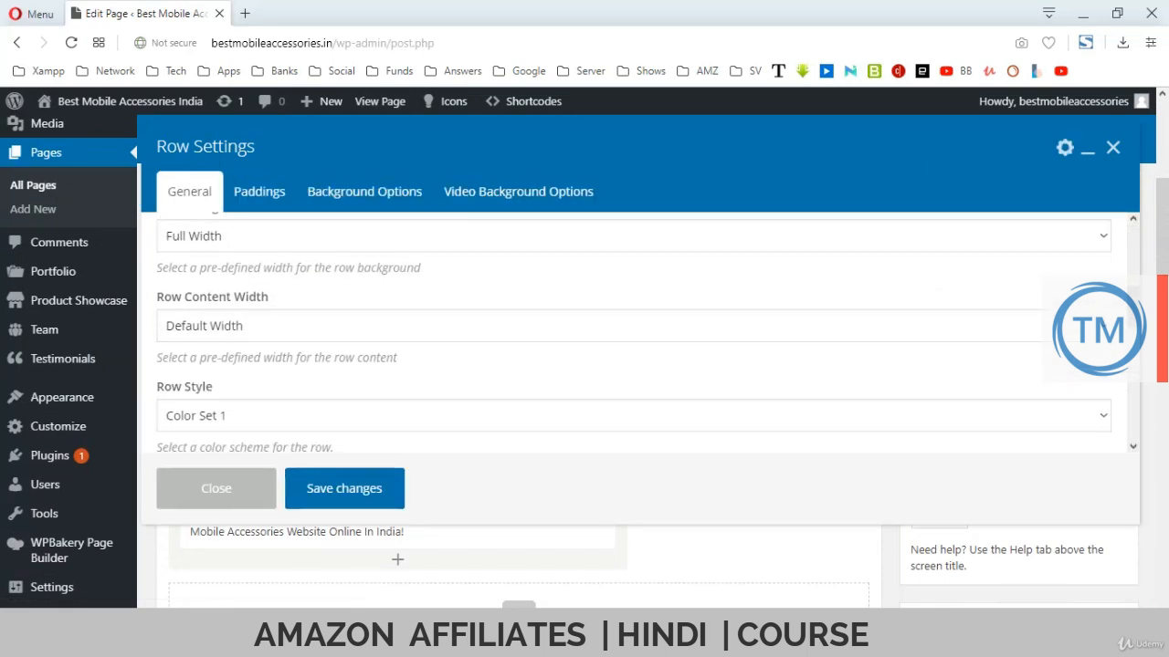
{"action": "left_click_drag", "start_coordinate": [155, 296], "coordinate": [270, 296]}
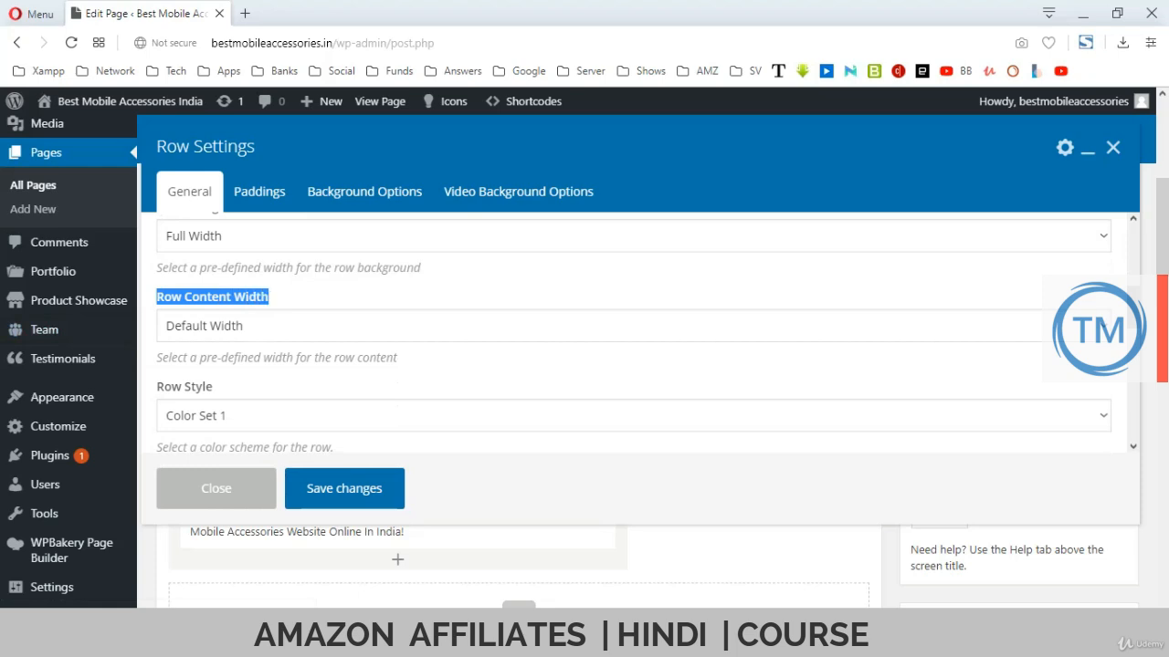
{"action": "left_click", "coordinate": [283, 326]}
{"action": "left_click", "coordinate": [274, 368]}
{"action": "left_click", "coordinate": [457, 370]}
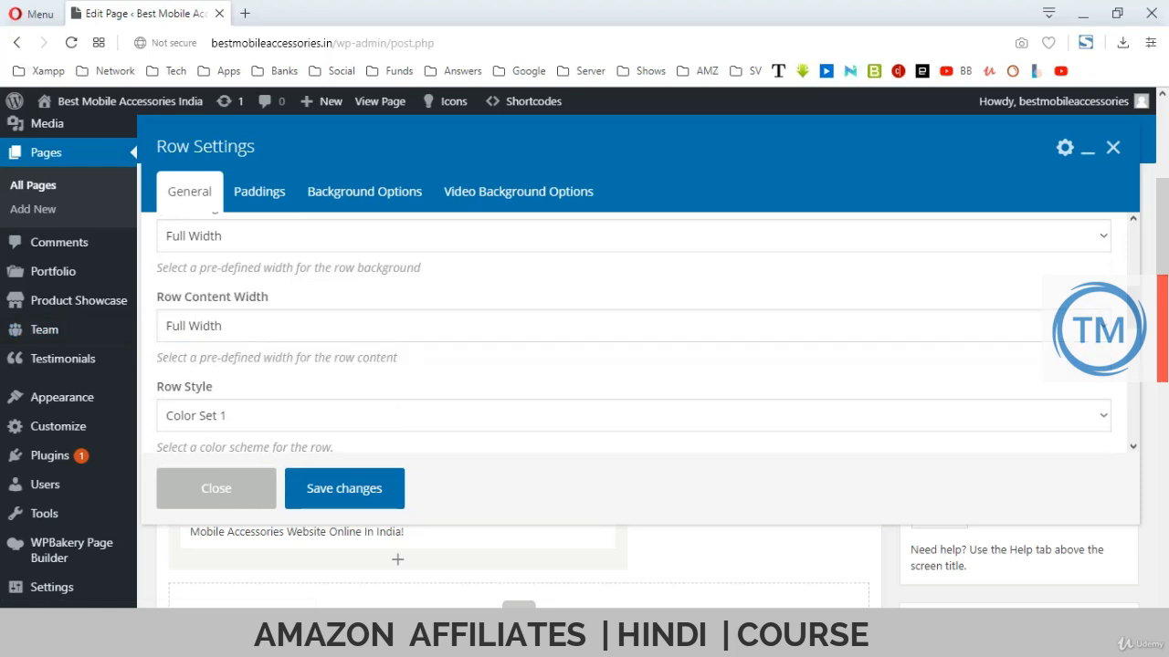
- Enable Grid View to display the row's columns with borders, save the row settings and update the page
{"action": "scroll", "coordinate": [639, 333], "scroll_direction": "down", "scroll_amount": 1}
{"action": "scroll", "coordinate": [639, 333], "scroll_direction": "down", "scroll_amount": 2}
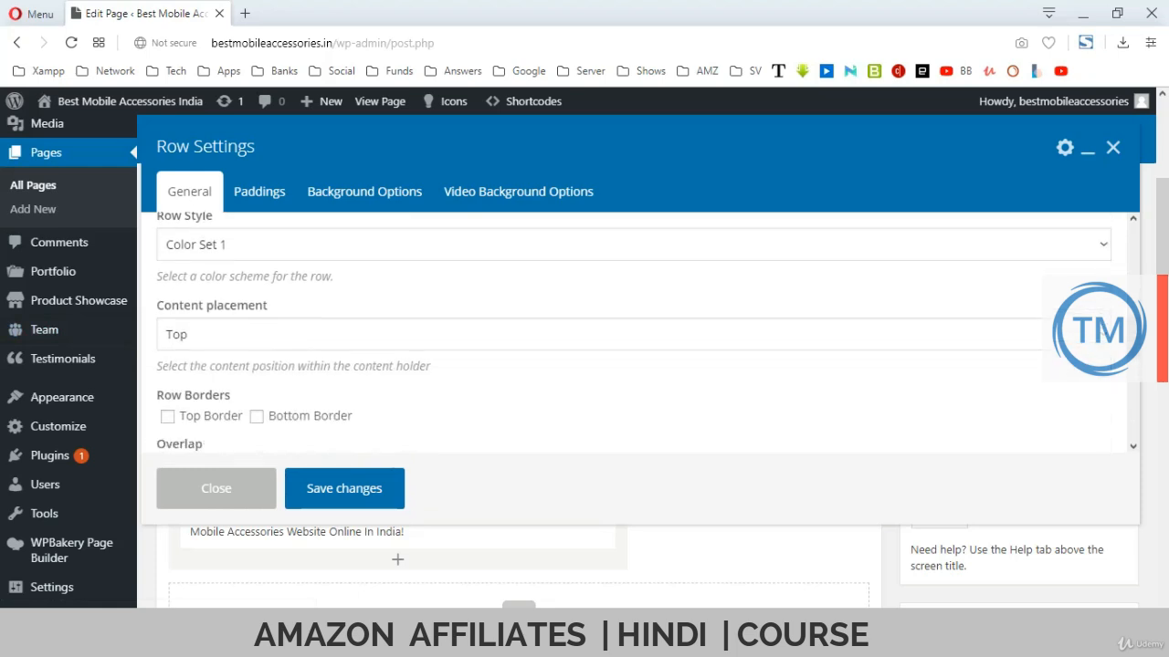
{"action": "scroll", "coordinate": [639, 333], "scroll_direction": "down", "scroll_amount": 1}
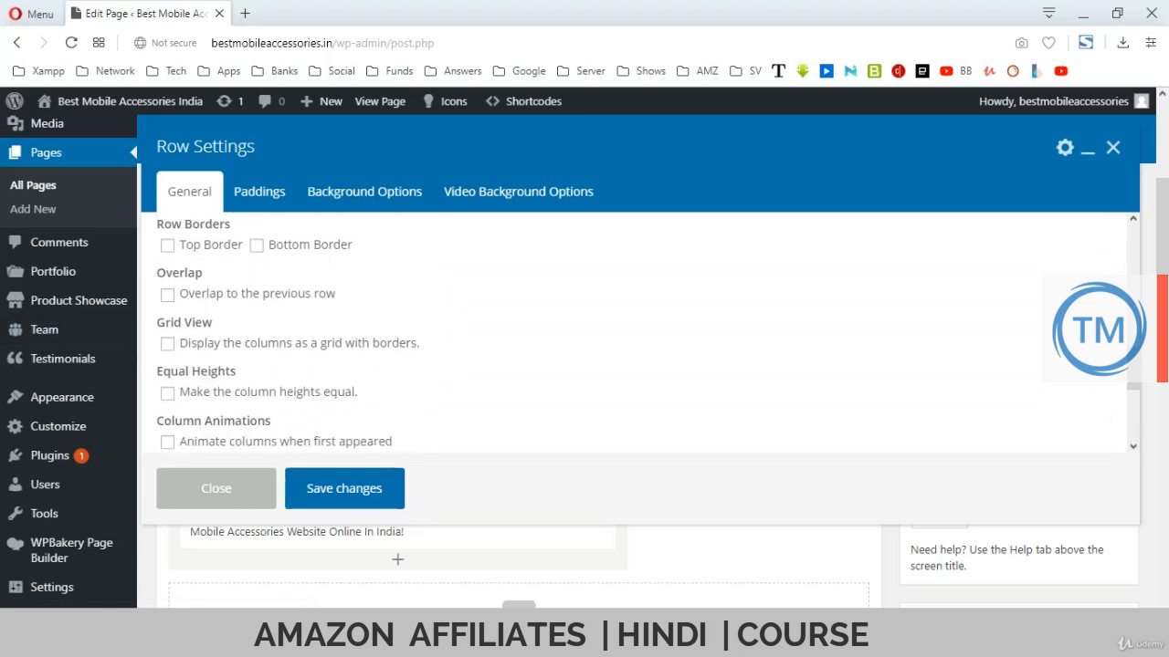
{"action": "left_click_drag", "start_coordinate": [156, 323], "coordinate": [214, 324]}
{"action": "left_click", "coordinate": [217, 324]}
{"action": "left_click", "coordinate": [167, 344]}
{"action": "left_click", "coordinate": [344, 488]}
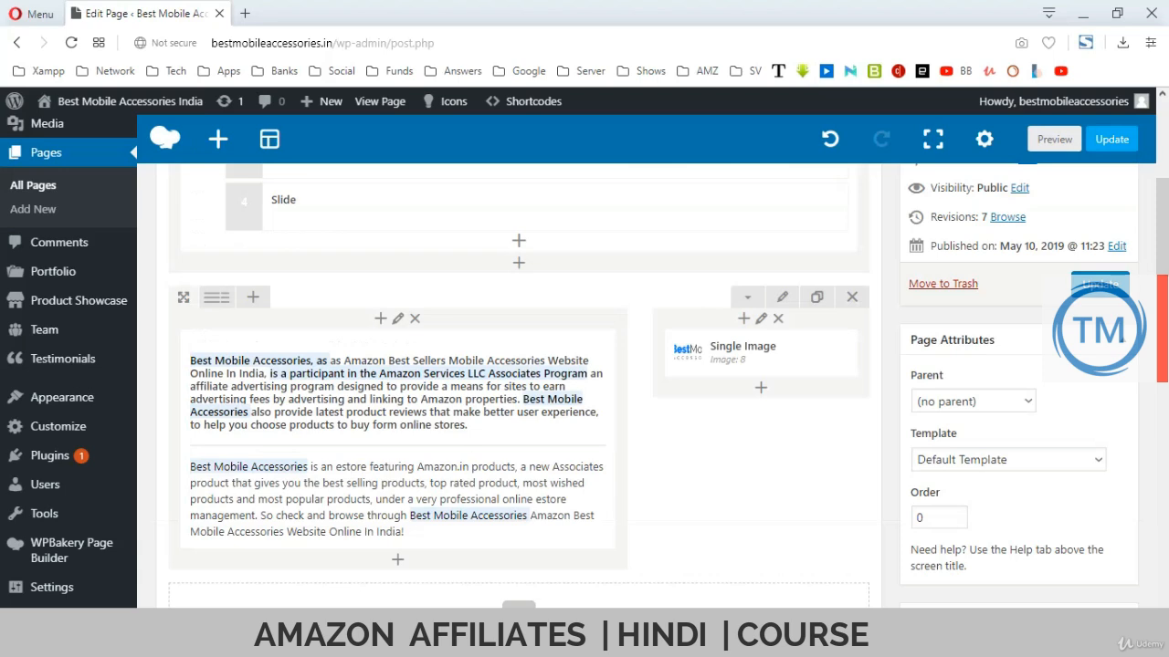
{"action": "left_click", "coordinate": [1099, 283]}
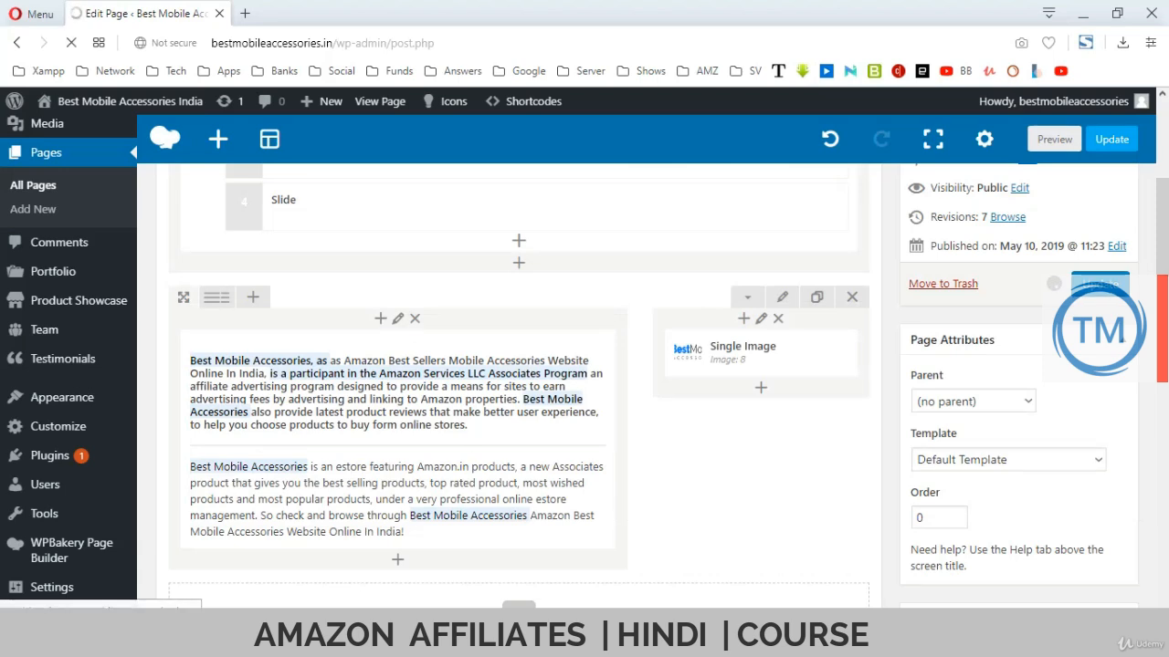
- Check the width and column border of the introduction row on the published homepage
{"action": "key", "text": "alt+Tab"}
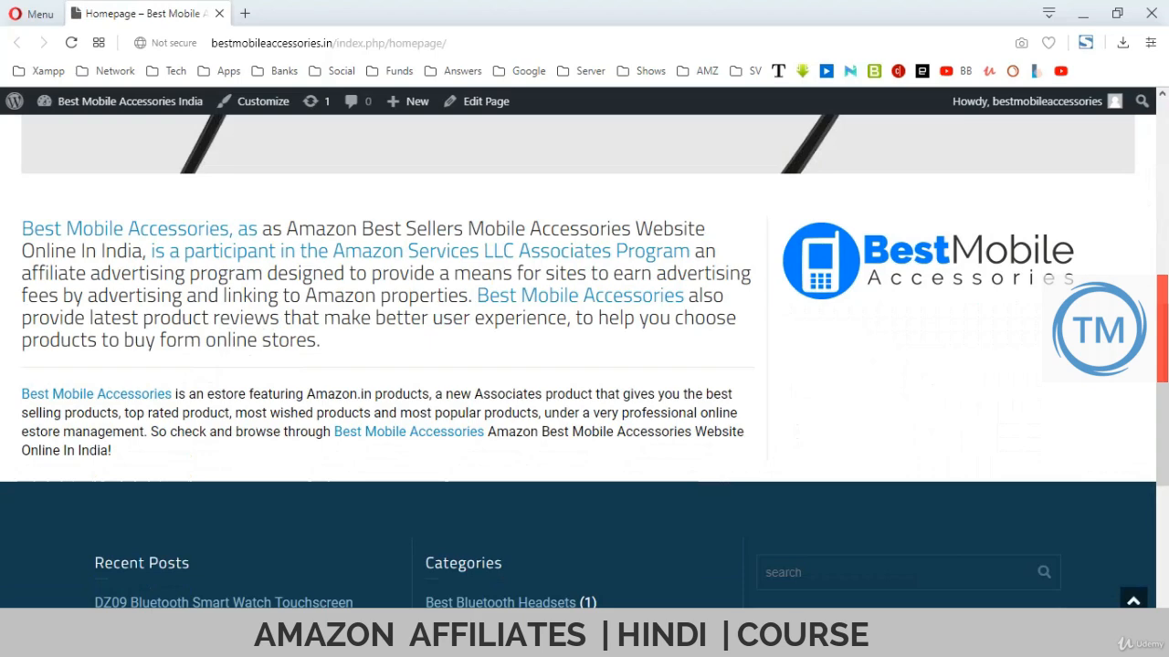
{"action": "left_click_drag", "start_coordinate": [113, 452], "coordinate": [21, 251]}
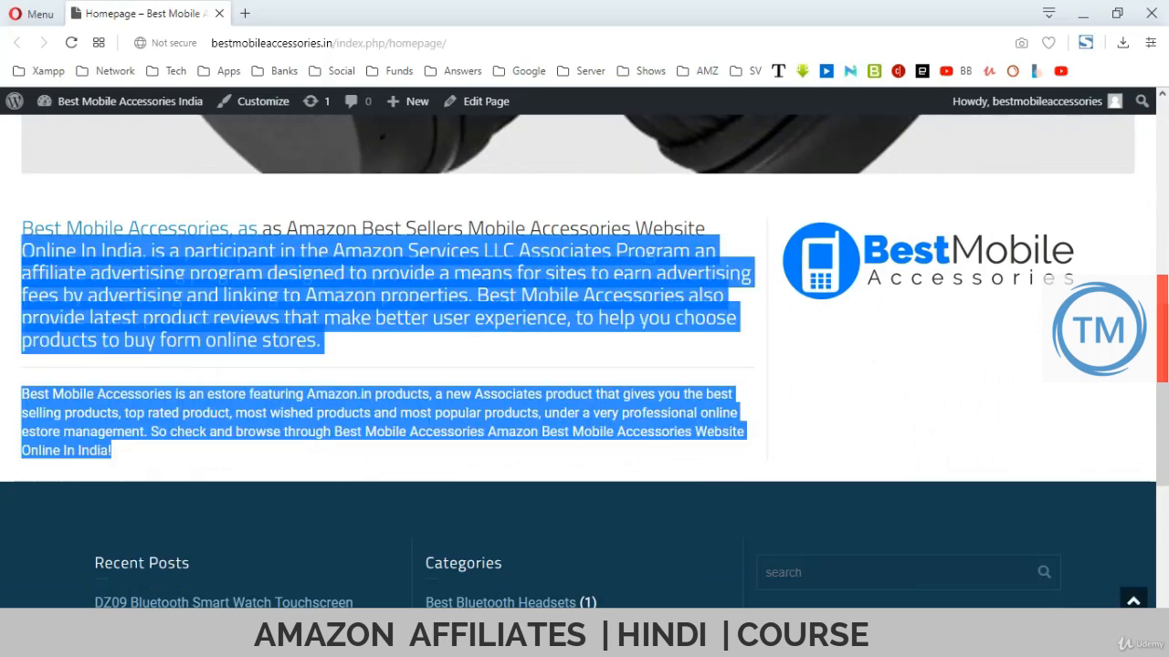
{"action": "left_click", "coordinate": [744, 201]}
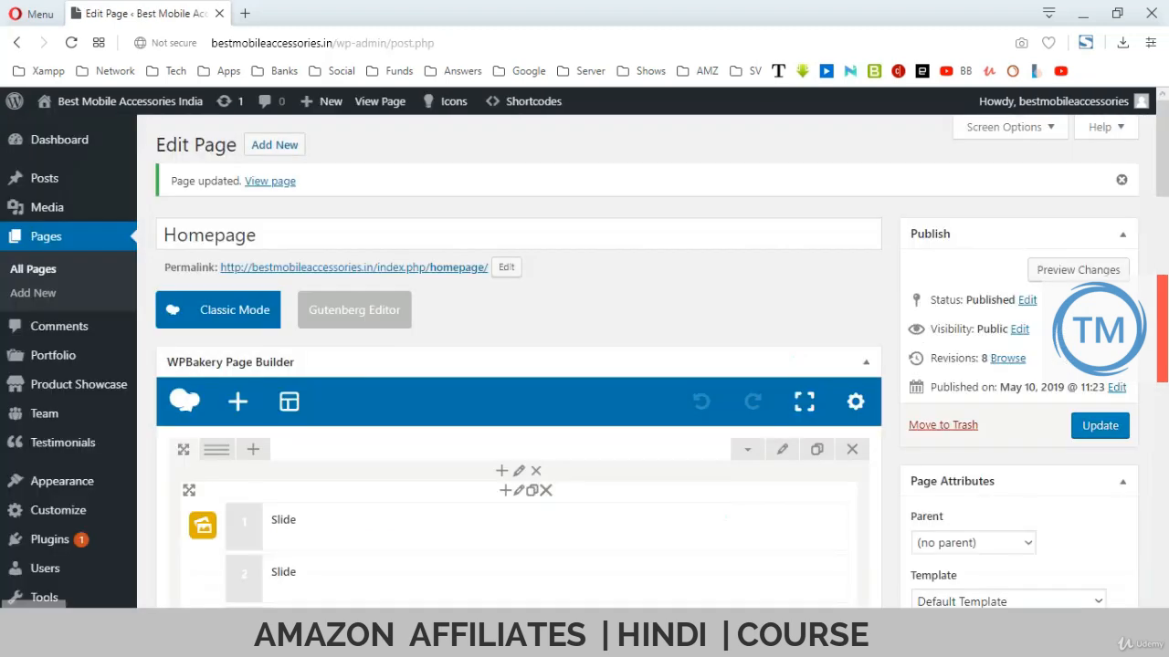
- Insert two 32px Empty Space elements above the logo image in the introduction row and update the page
{"action": "scroll", "coordinate": [518, 365], "scroll_direction": "down", "scroll_amount": 3}
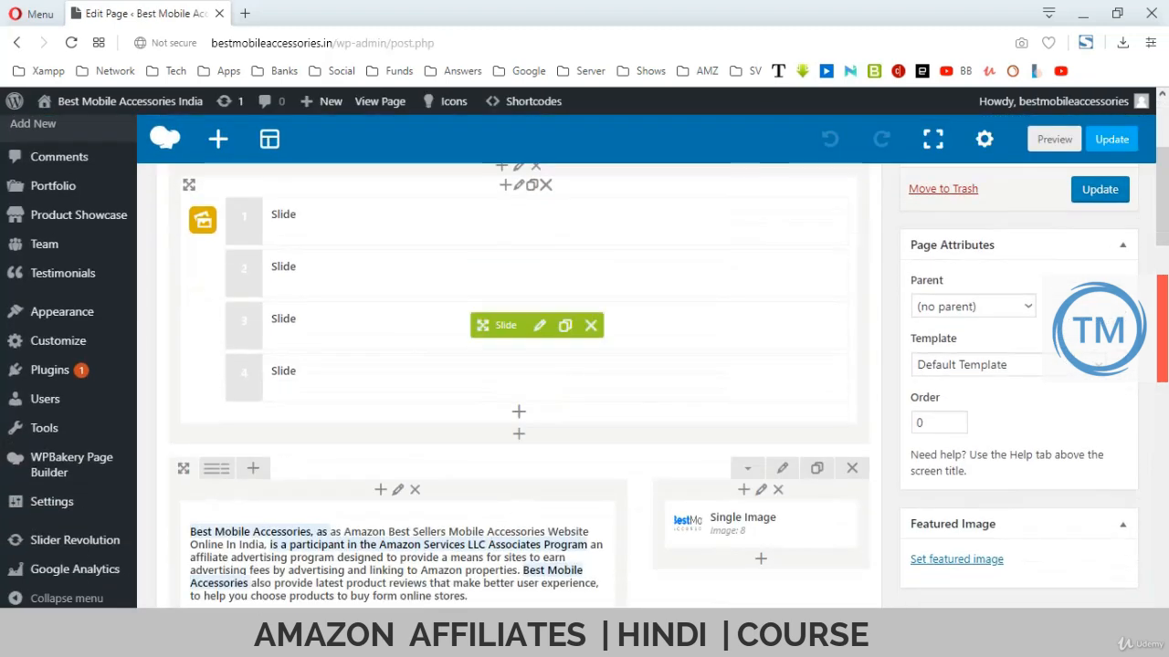
{"action": "scroll", "coordinate": [548, 365], "scroll_direction": "down", "scroll_amount": 2}
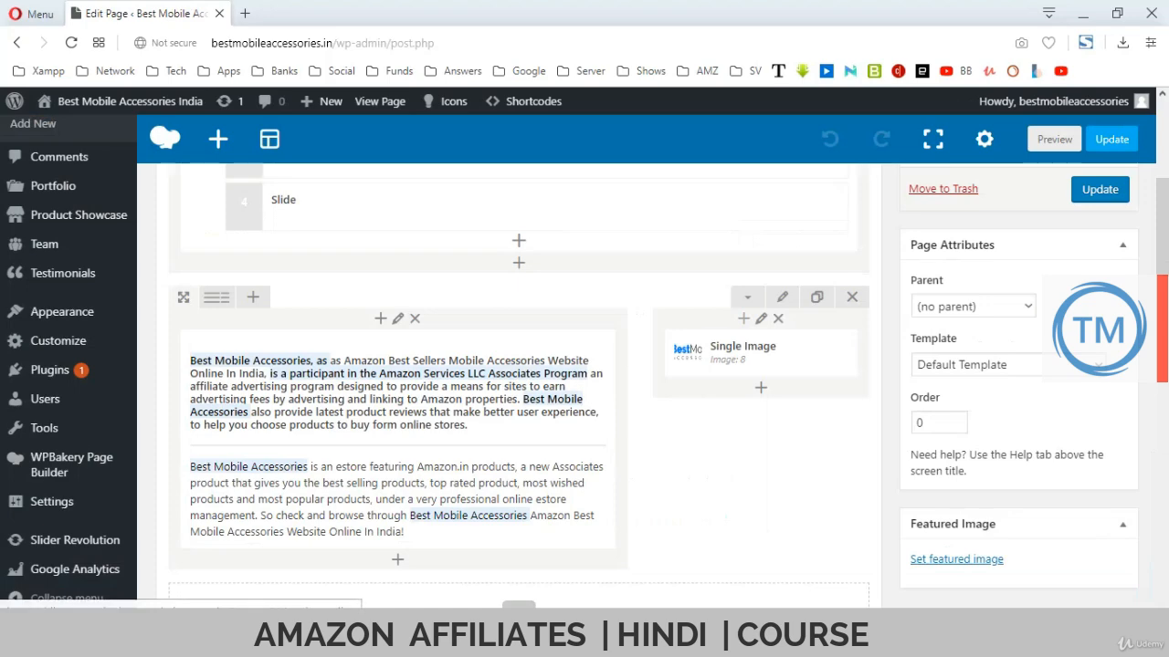
{"action": "left_click", "coordinate": [744, 318]}
{"action": "left_click", "coordinate": [906, 145]}
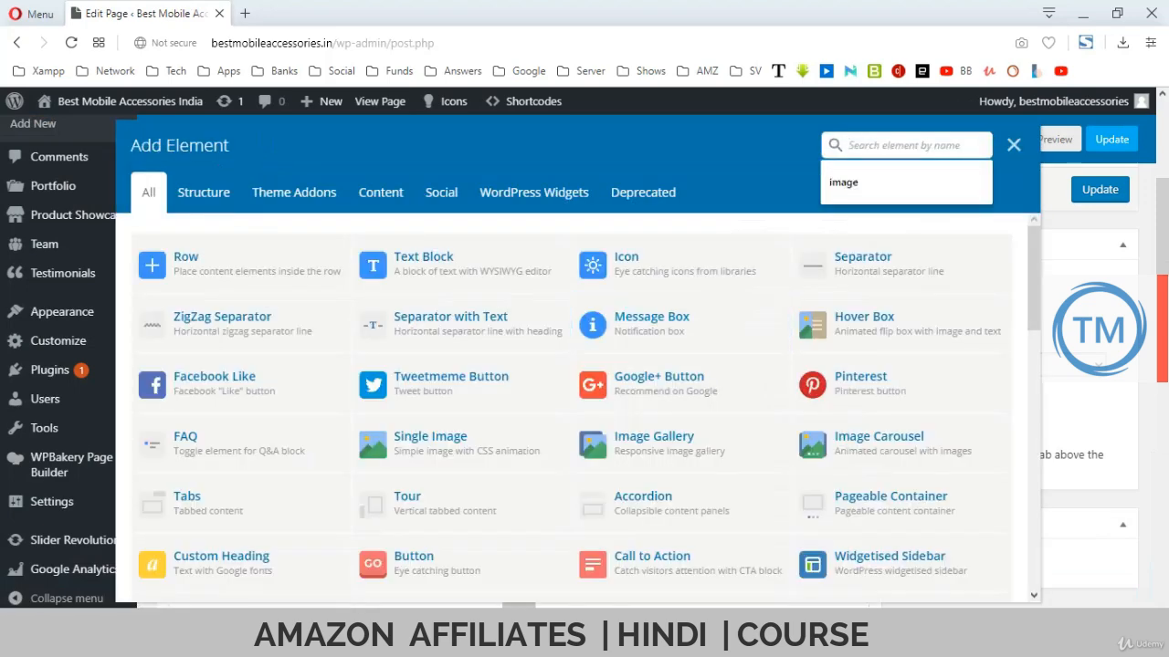
{"action": "type", "text": "em"}
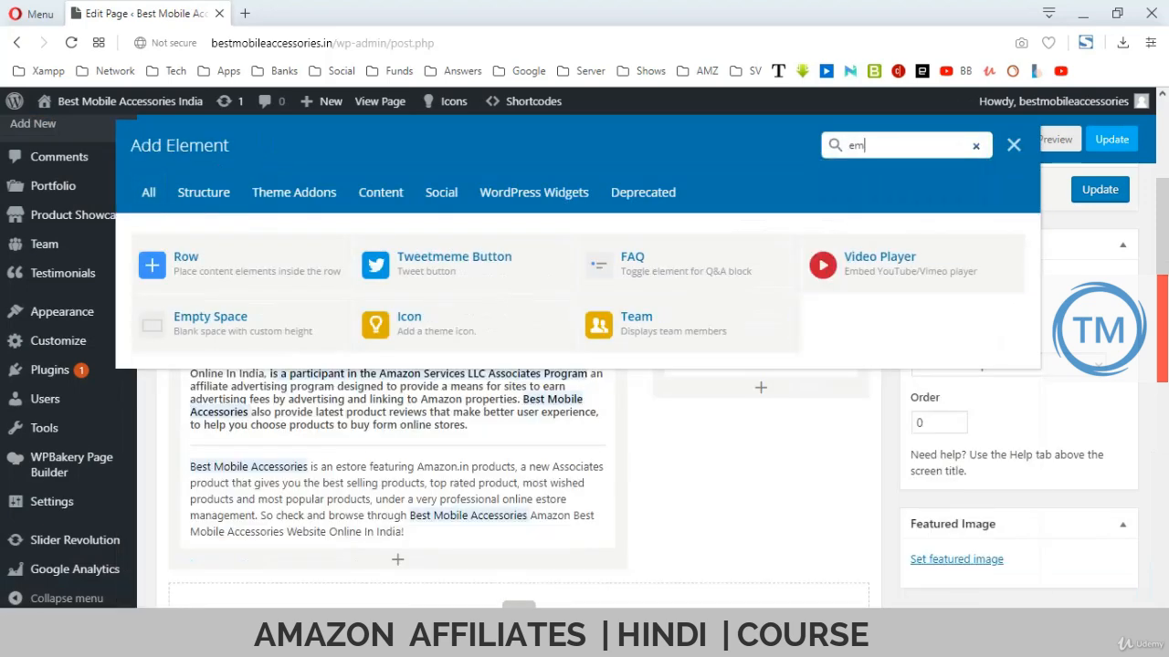
{"action": "left_click", "coordinate": [210, 321]}
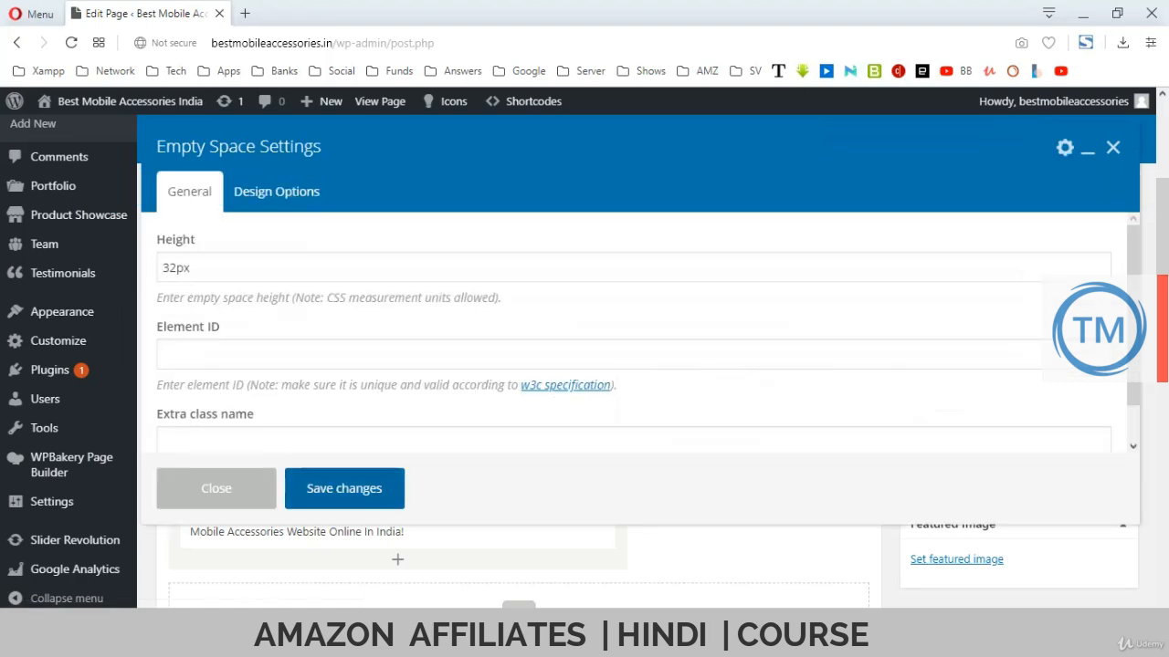
{"action": "left_click", "coordinate": [379, 488]}
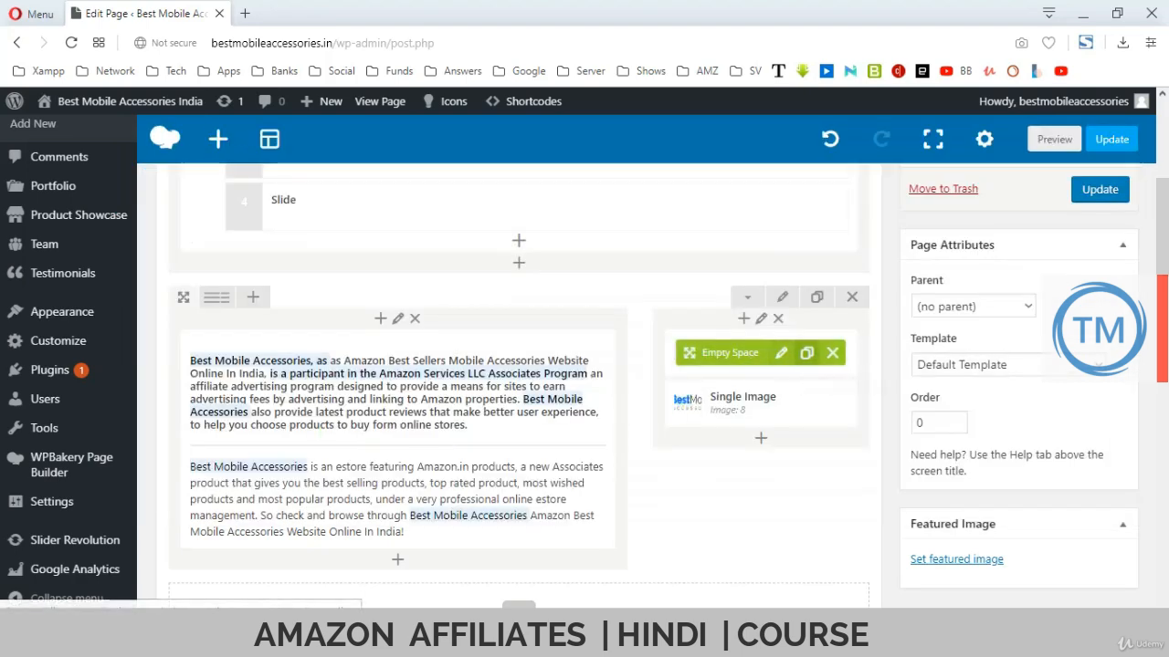
{"action": "left_click", "coordinate": [806, 353]}
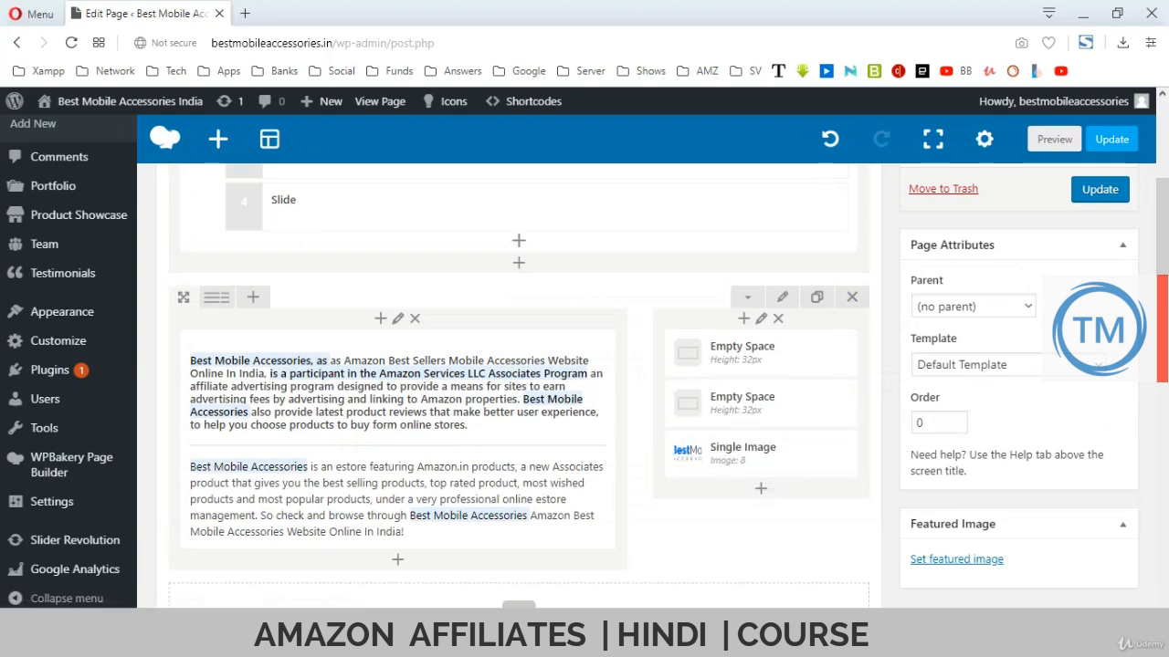
{"action": "left_click", "coordinate": [1099, 189]}
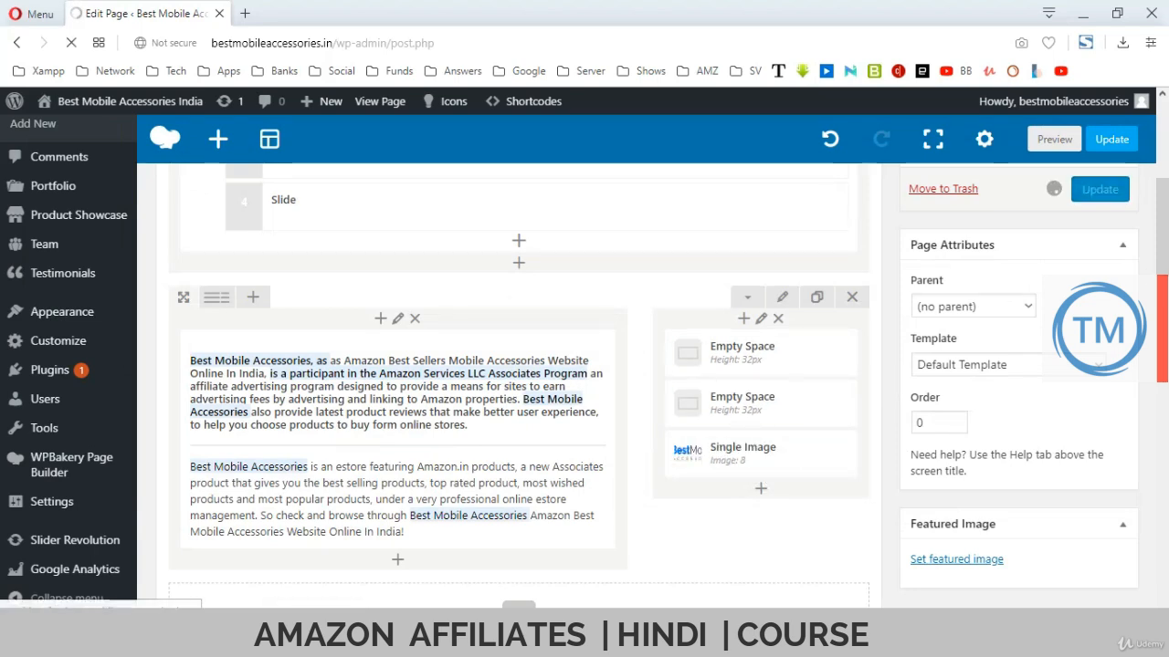
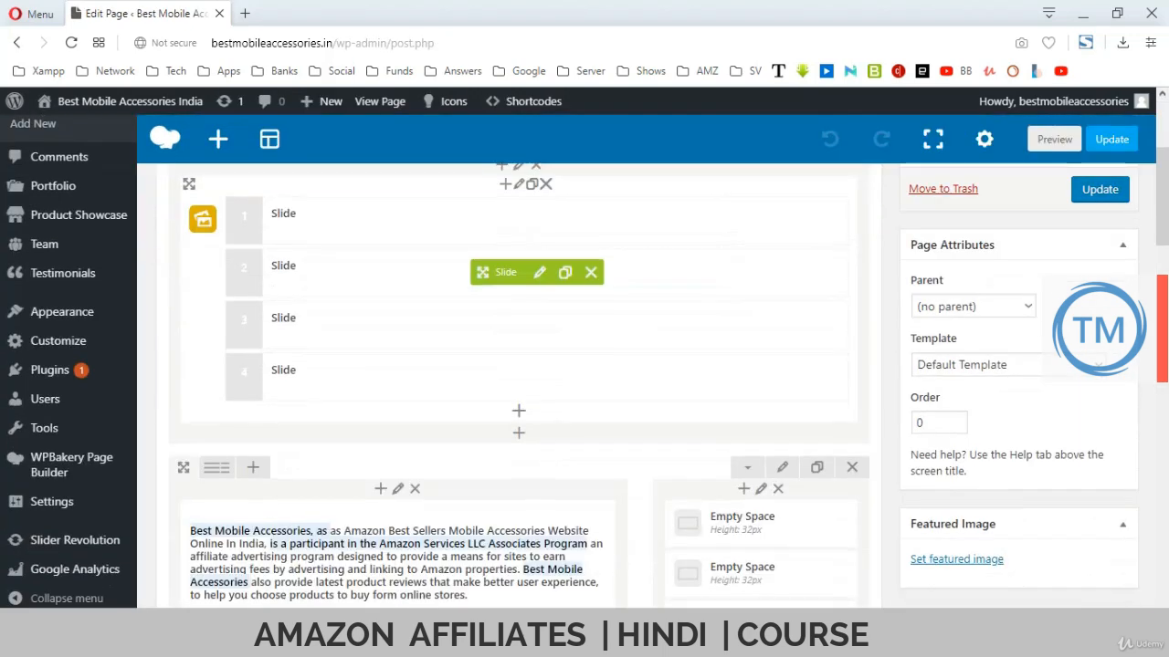
- Add a new row below the introduction row with its background width and content width both set to Full Width
{"action": "scroll", "coordinate": [518, 384], "scroll_direction": "down", "scroll_amount": 5}
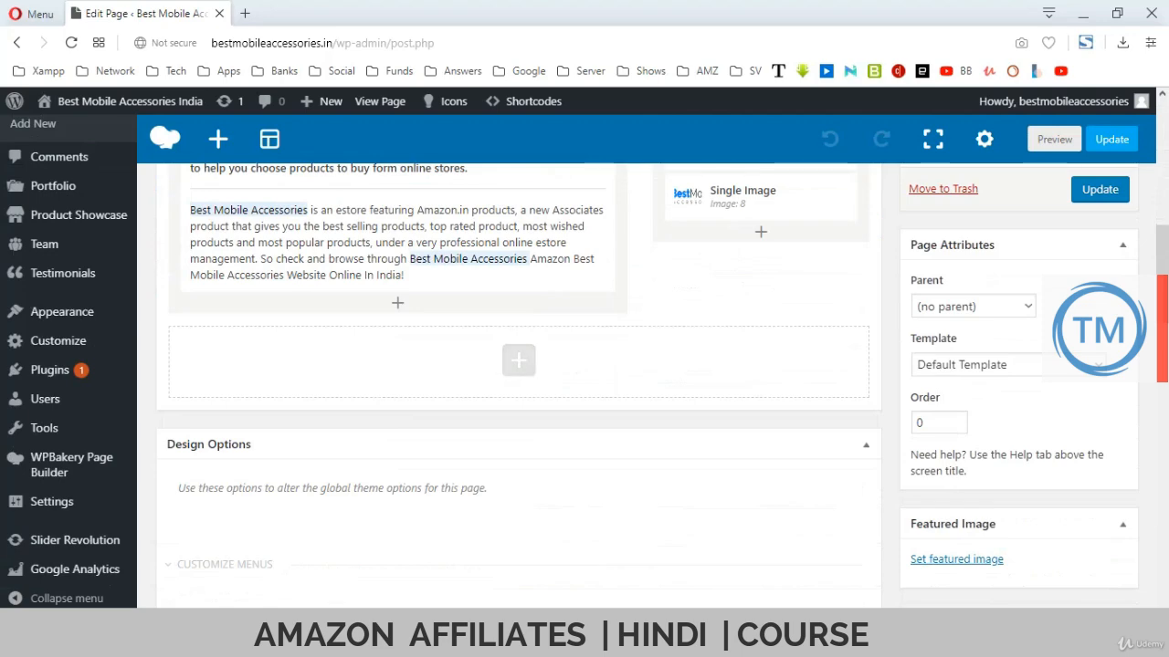
{"action": "left_click", "coordinate": [518, 359]}
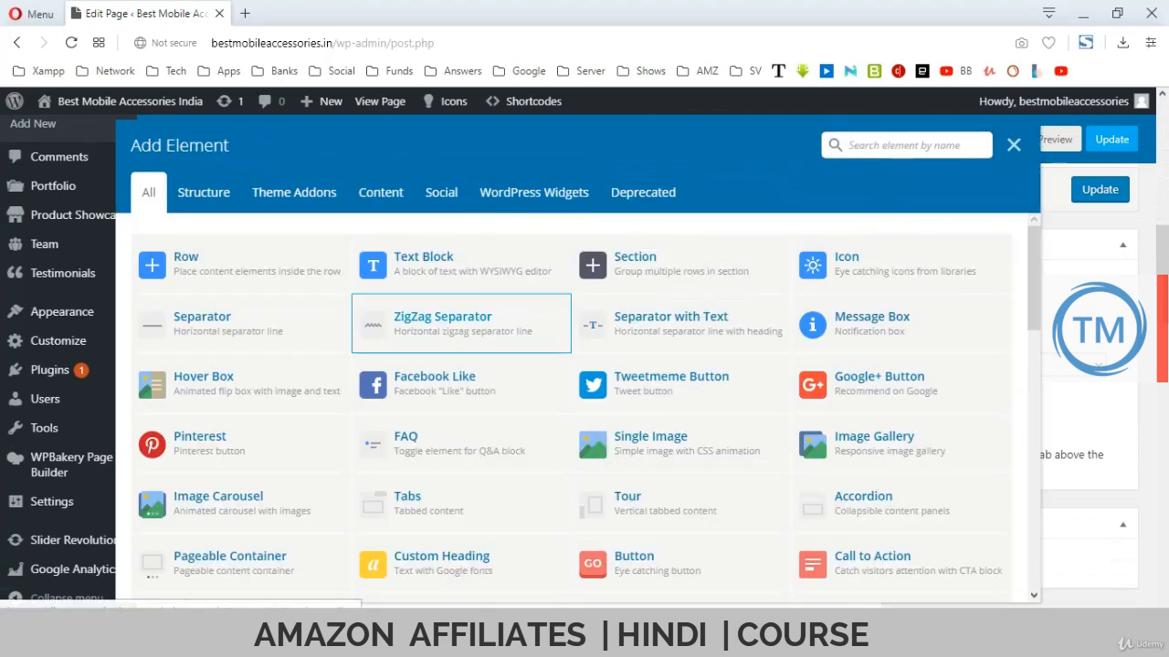
{"action": "left_click", "coordinate": [151, 265]}
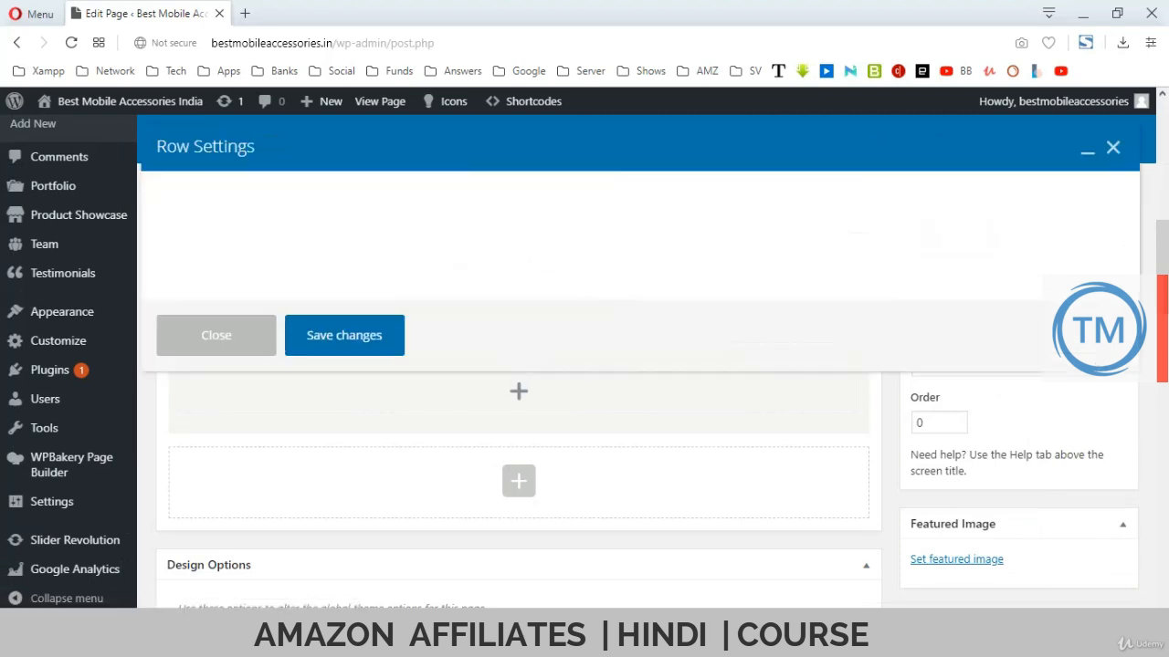
{"action": "scroll", "coordinate": [640, 328], "scroll_direction": "down", "scroll_amount": 2}
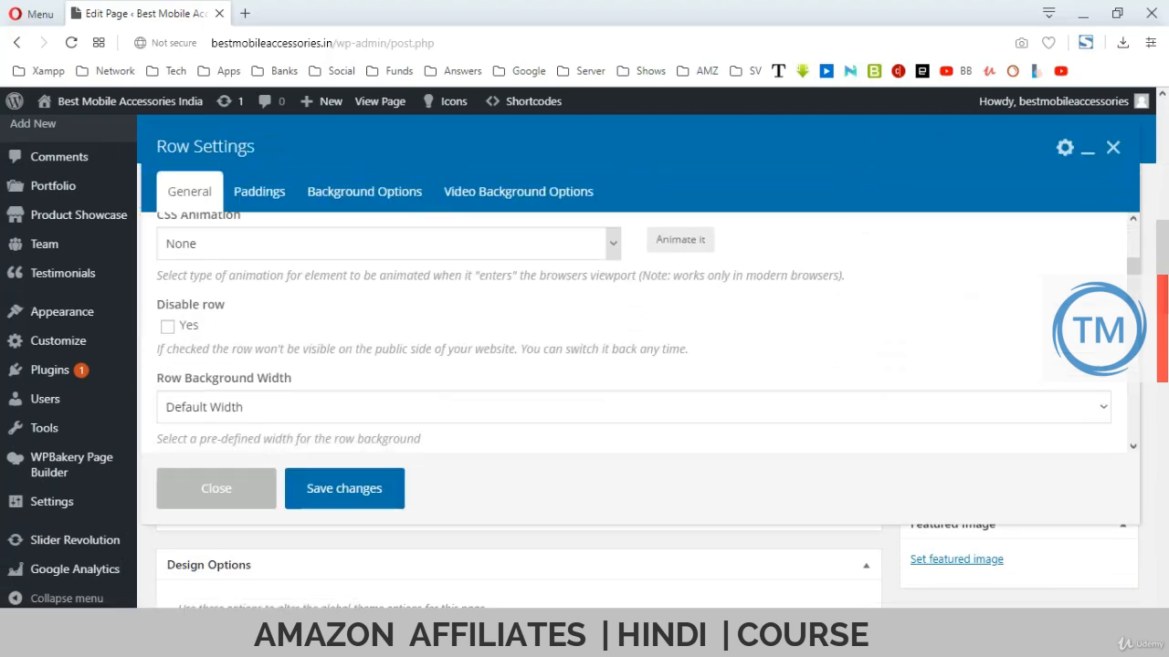
{"action": "scroll", "coordinate": [639, 329], "scroll_direction": "down", "scroll_amount": 1}
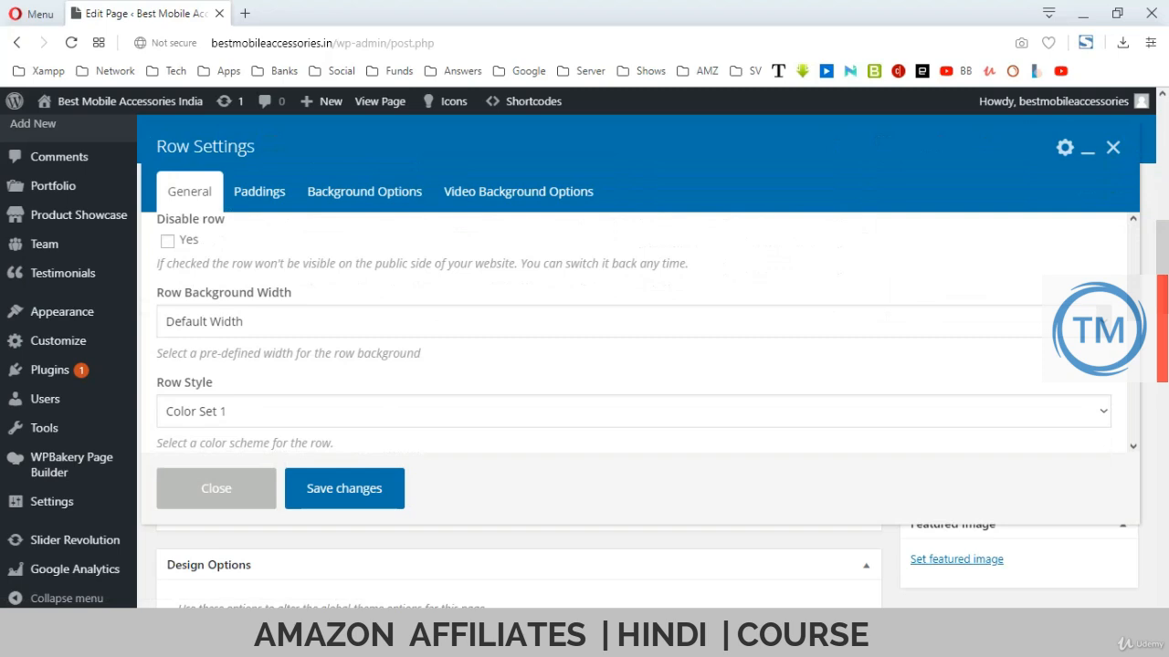
{"action": "left_click", "coordinate": [633, 322]}
{"action": "left_click", "coordinate": [634, 364]}
{"action": "scroll", "coordinate": [634, 364], "scroll_direction": "down", "scroll_amount": 1}
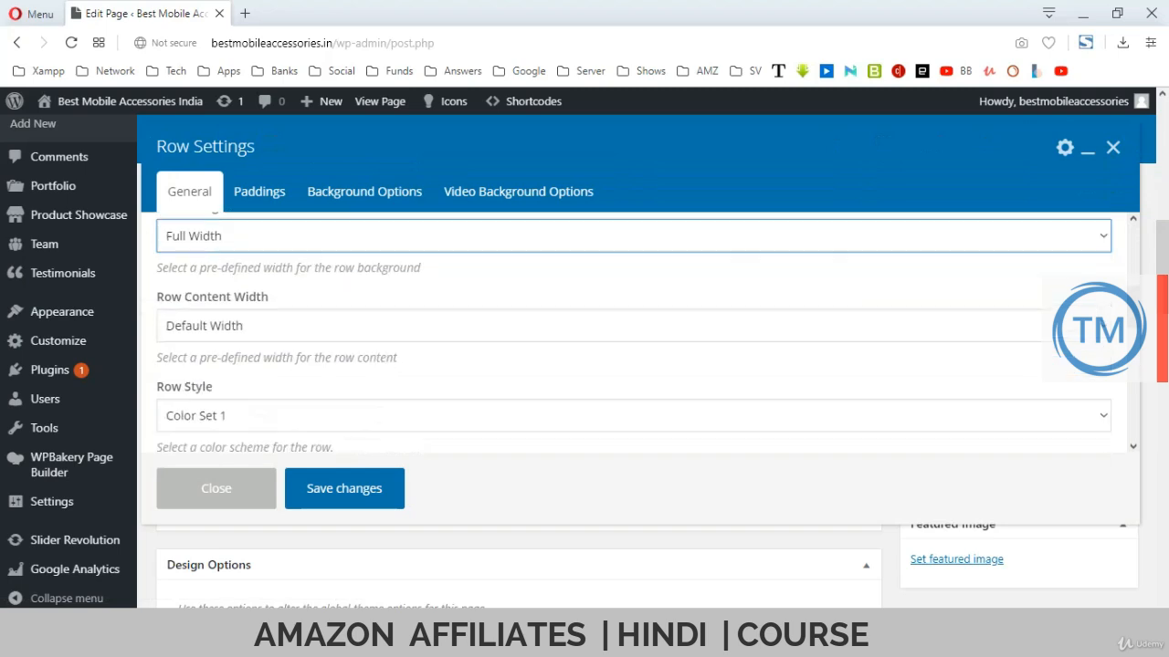
{"action": "left_click", "coordinate": [1103, 326]}
{"action": "left_click", "coordinate": [1096, 366]}
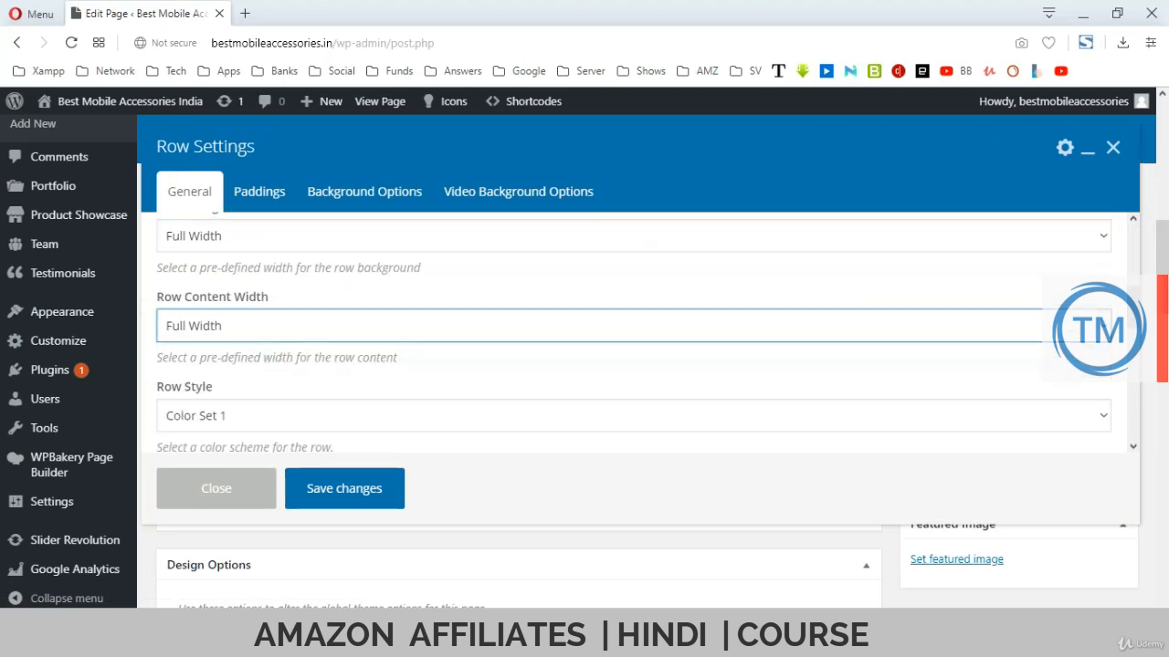
{"action": "left_click", "coordinate": [344, 488]}
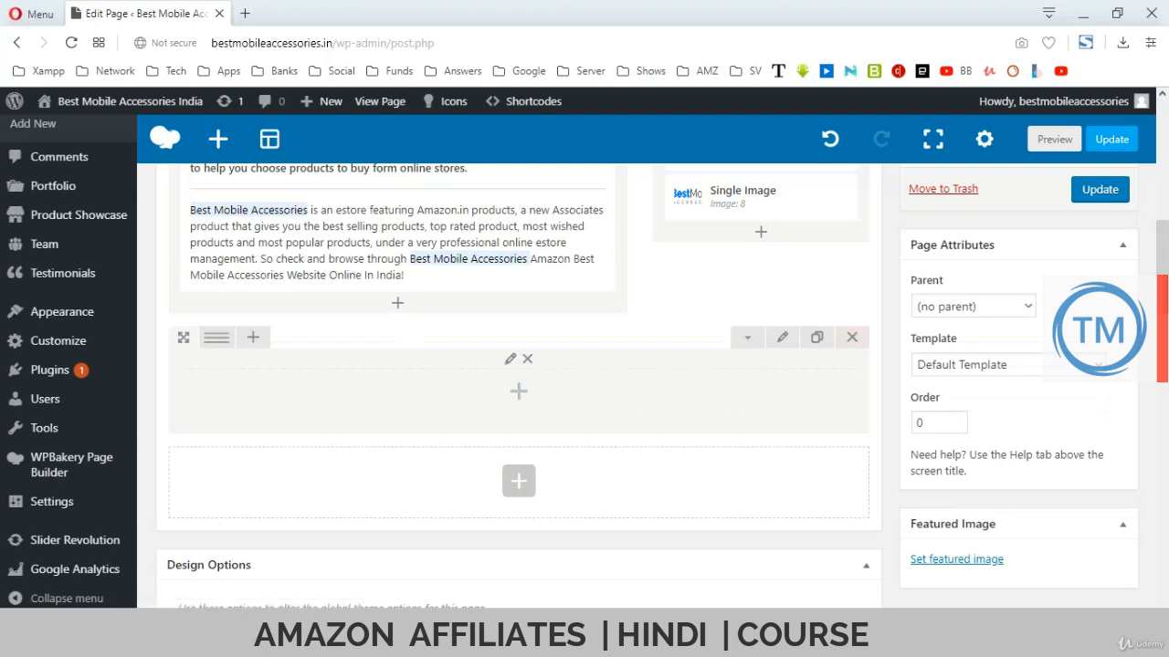
- Add a Blog Carousel element to the new empty row and set its layout to 1/2
{"action": "left_click", "coordinate": [518, 392]}
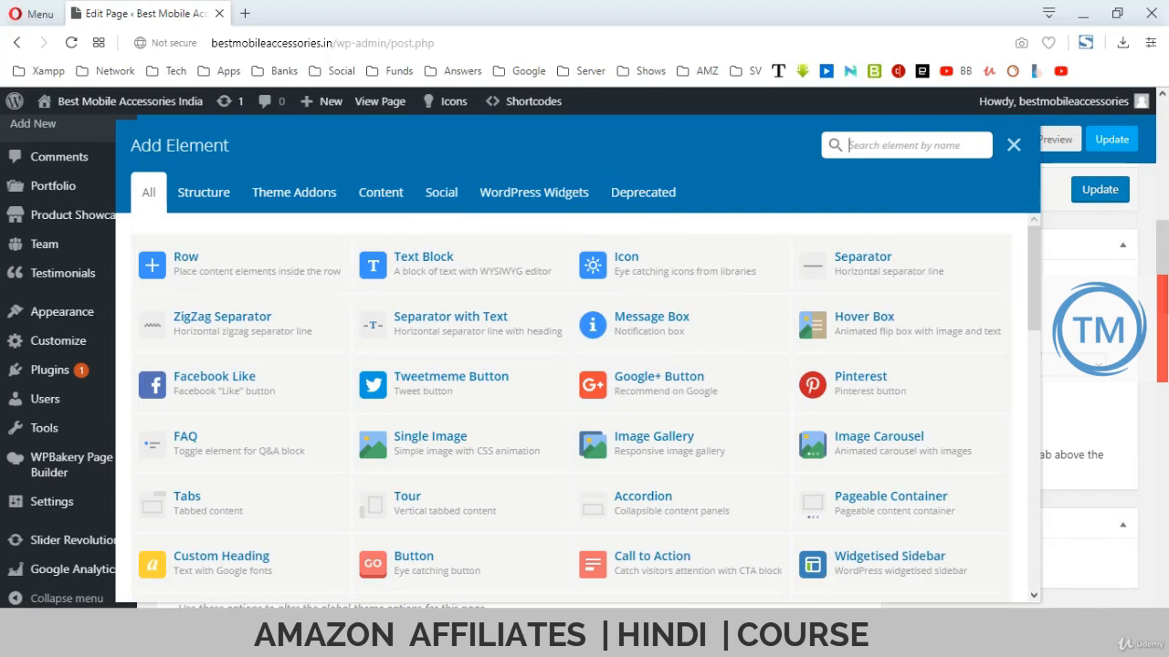
{"action": "type", "text": "post"}
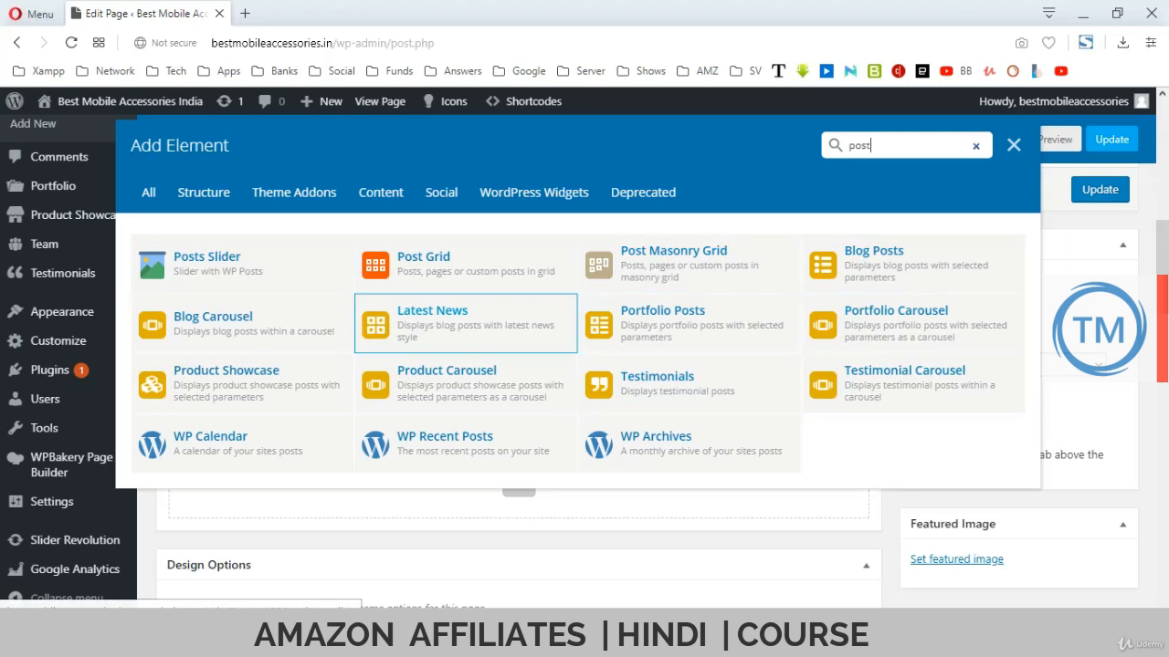
{"action": "left_click", "coordinate": [219, 323]}
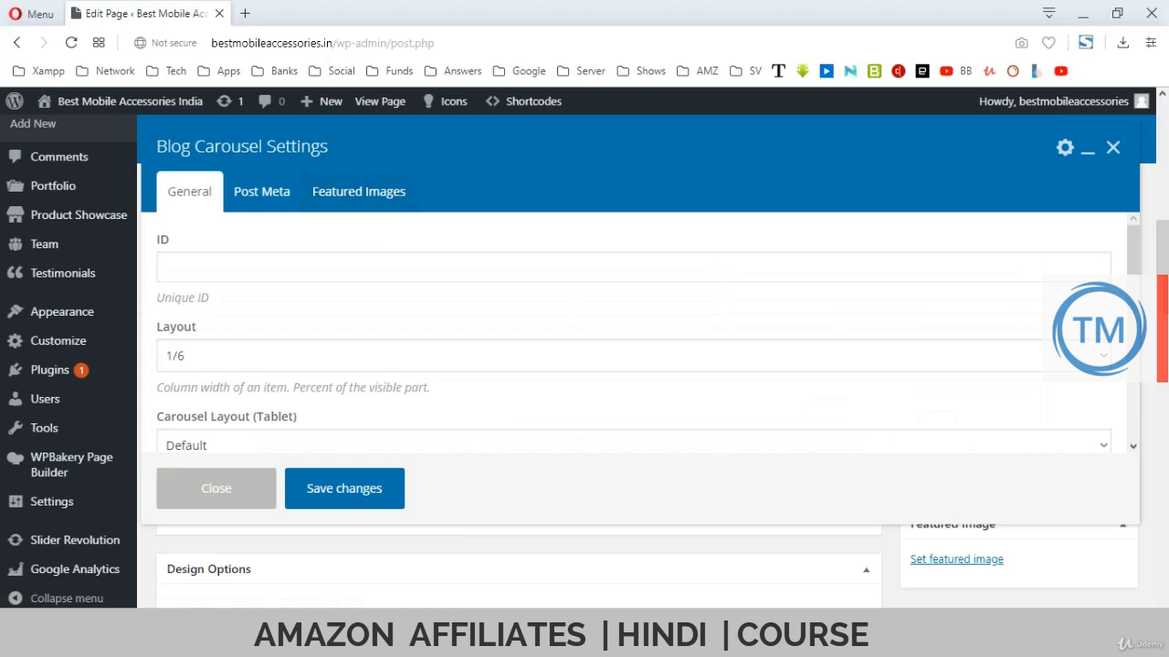
{"action": "scroll", "coordinate": [630, 347], "scroll_direction": "down", "scroll_amount": 2}
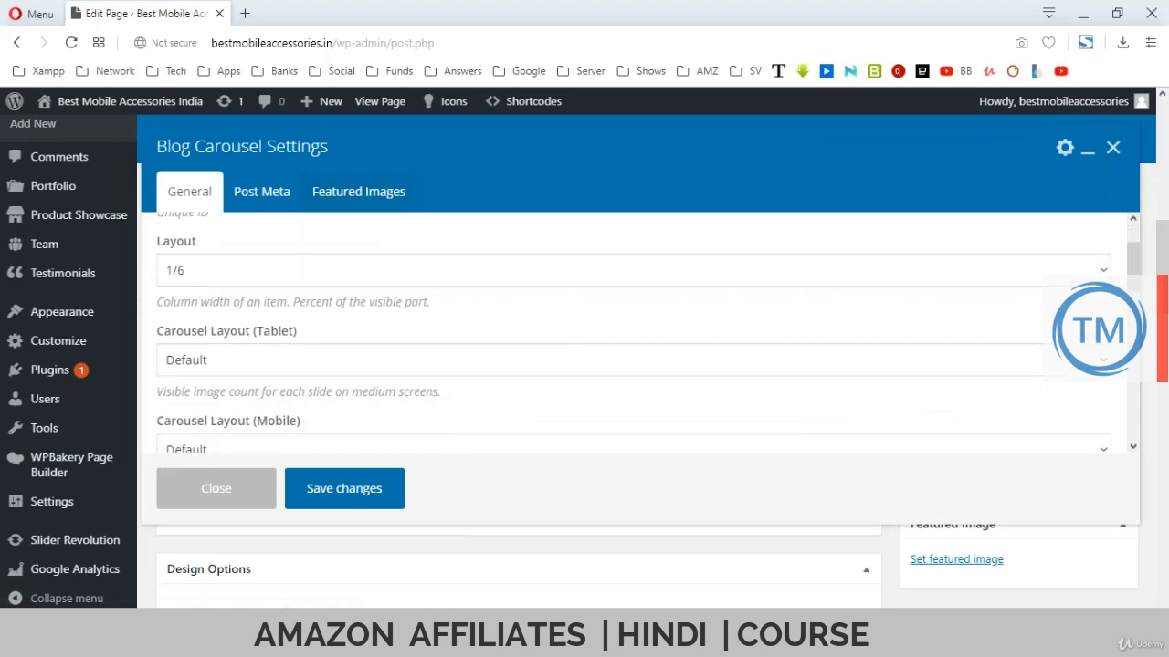
{"action": "left_click", "coordinate": [630, 271]}
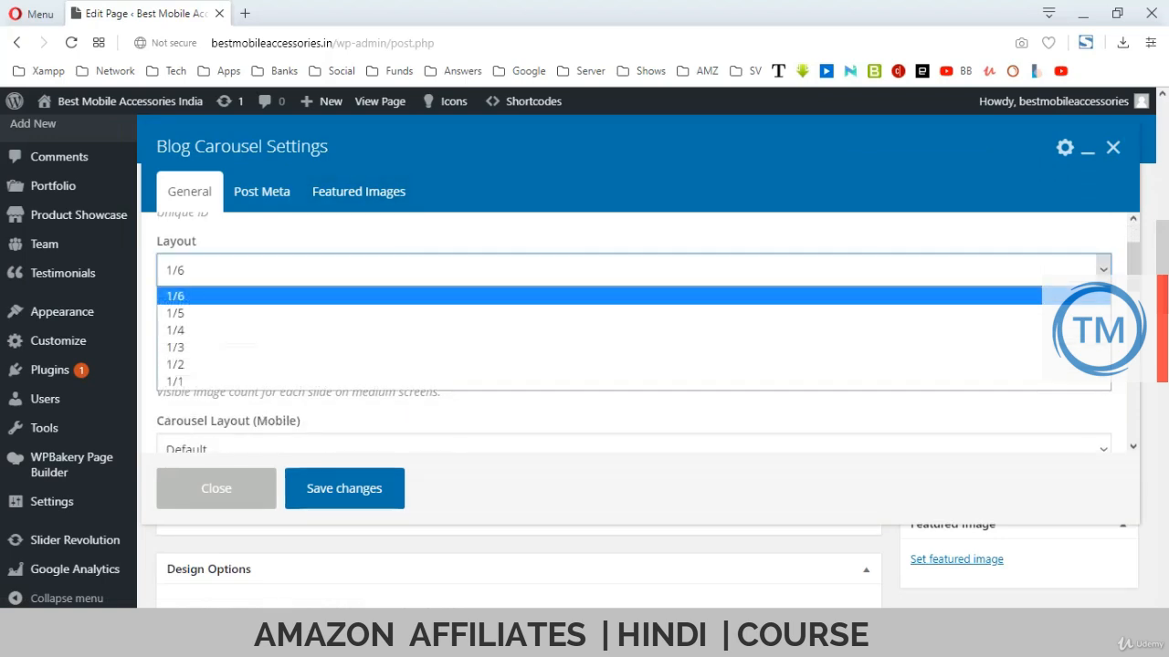
{"action": "left_click", "coordinate": [630, 365]}
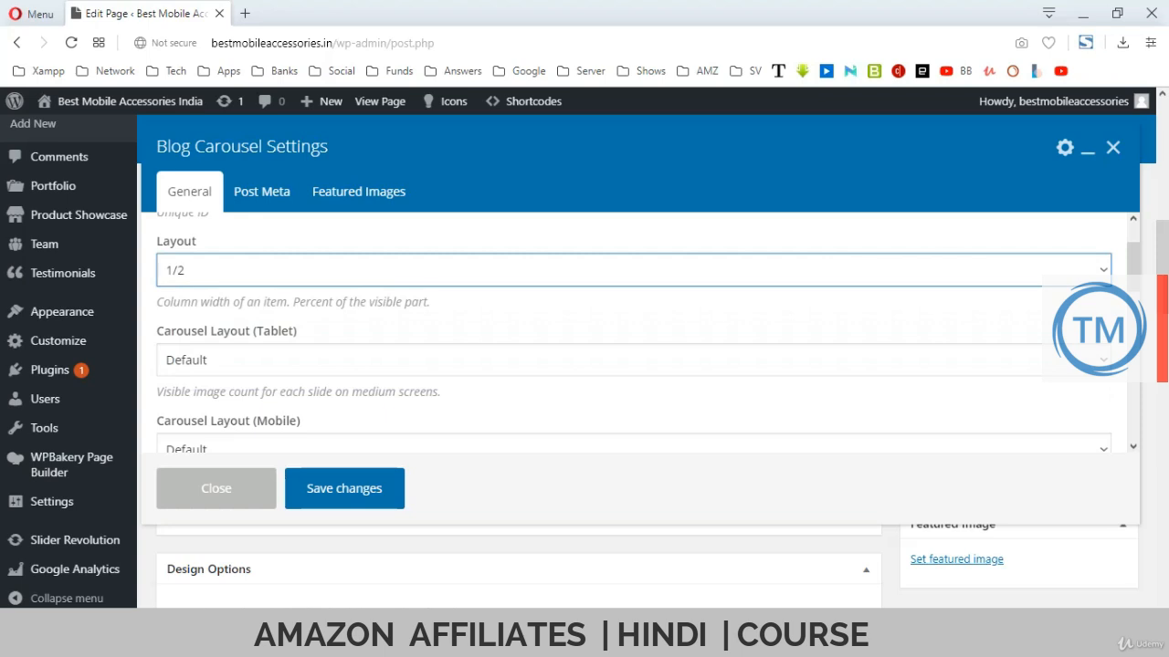
- Go through the carousel's item amount, excerpt length and navigation arrow settings, and disable its navigation dots
{"action": "scroll", "coordinate": [630, 347], "scroll_direction": "down", "scroll_amount": 2}
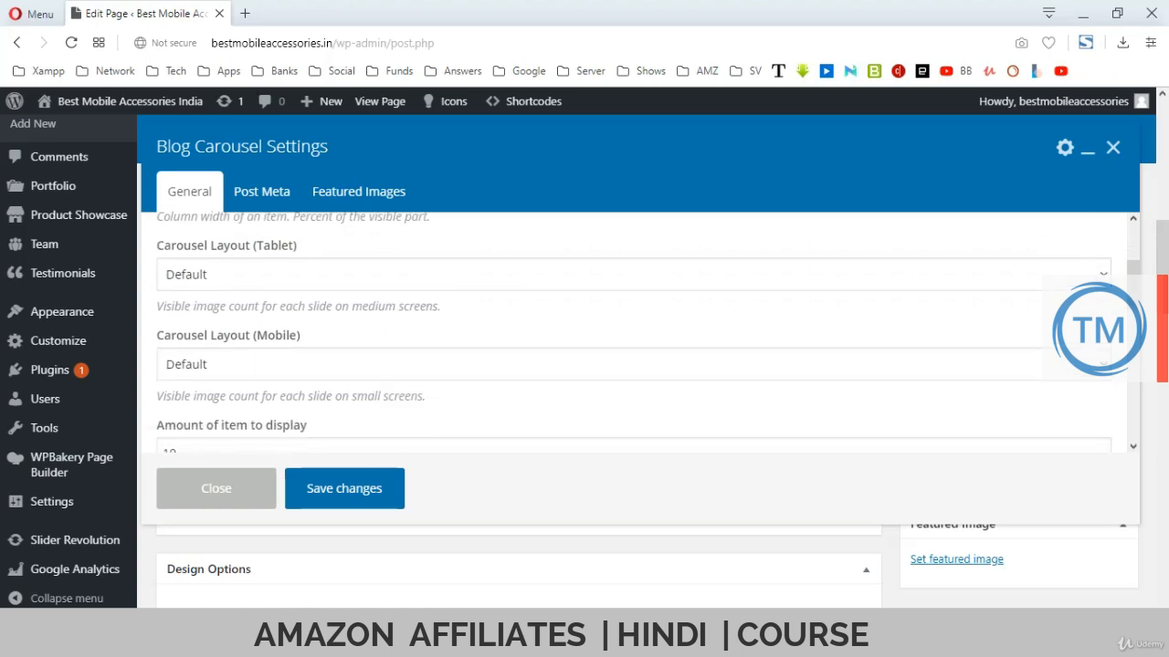
{"action": "scroll", "coordinate": [1103, 272], "scroll_direction": "down", "scroll_amount": 2}
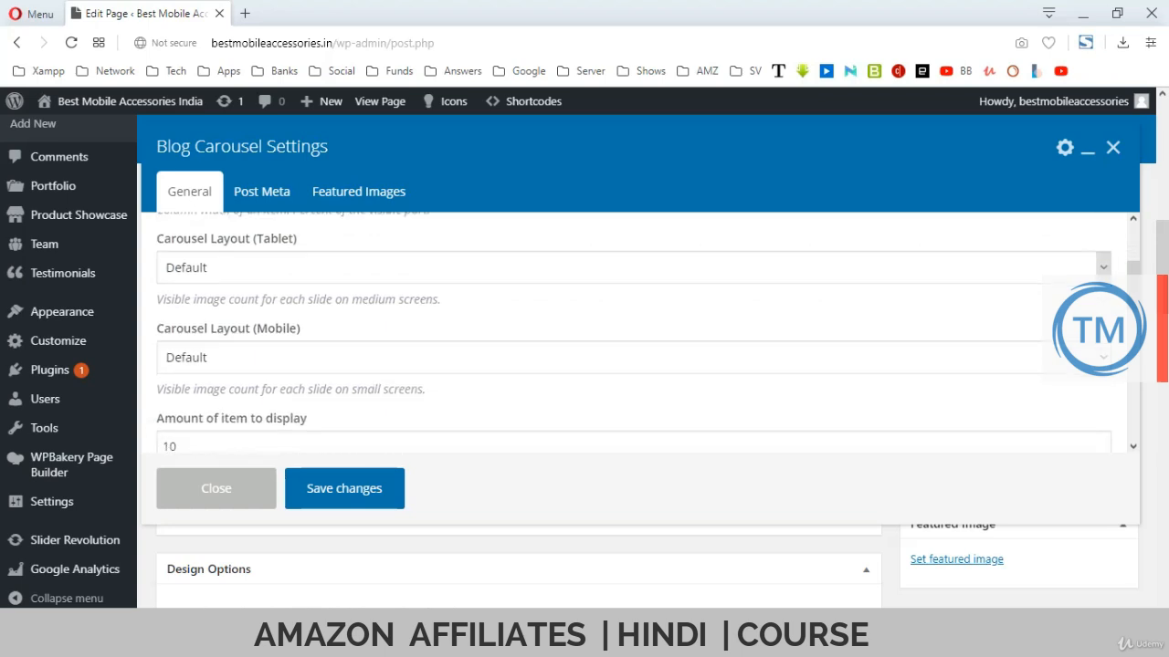
{"action": "scroll", "coordinate": [1103, 272], "scroll_direction": "down", "scroll_amount": 2}
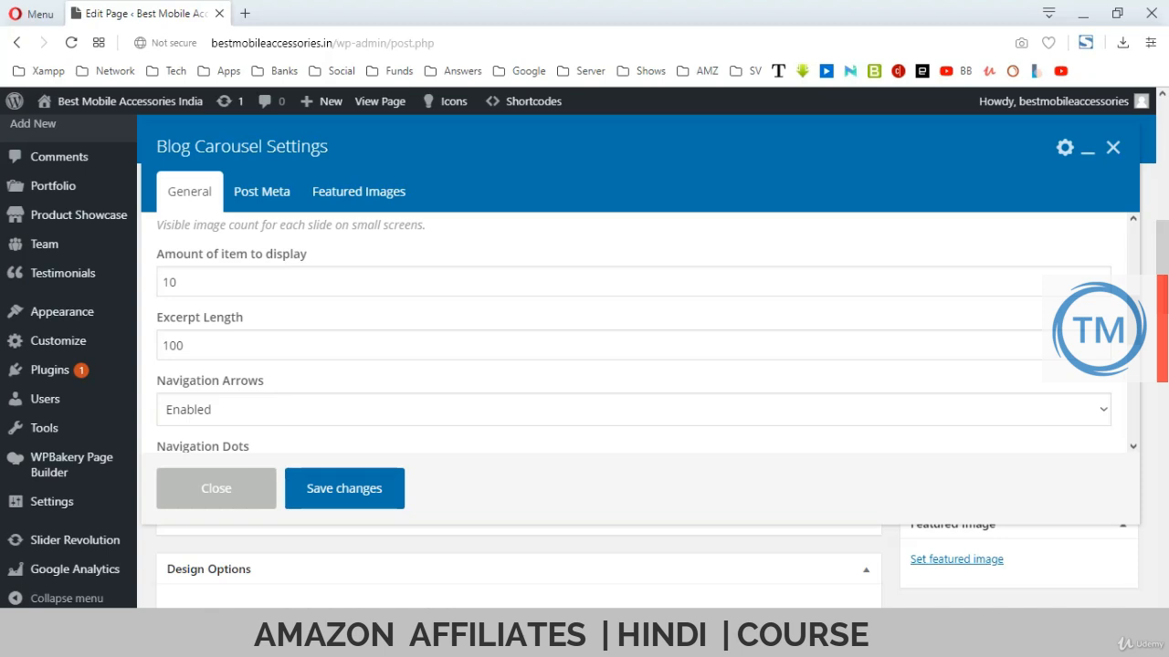
{"action": "left_click", "coordinate": [178, 283]}
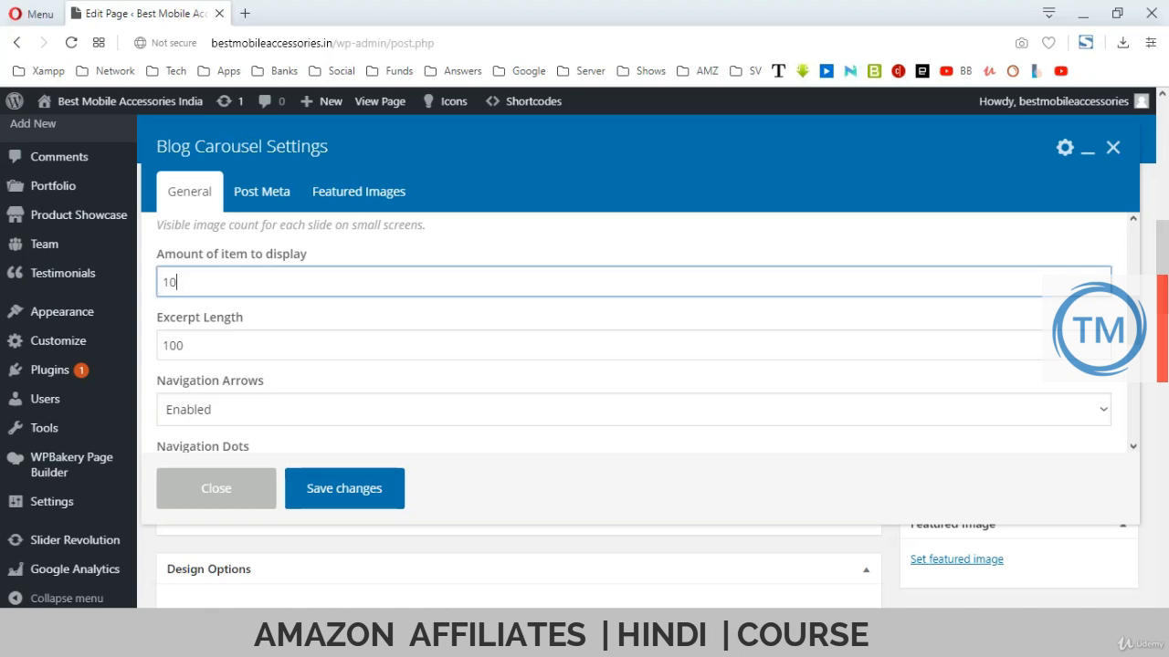
{"action": "left_click", "coordinate": [185, 346]}
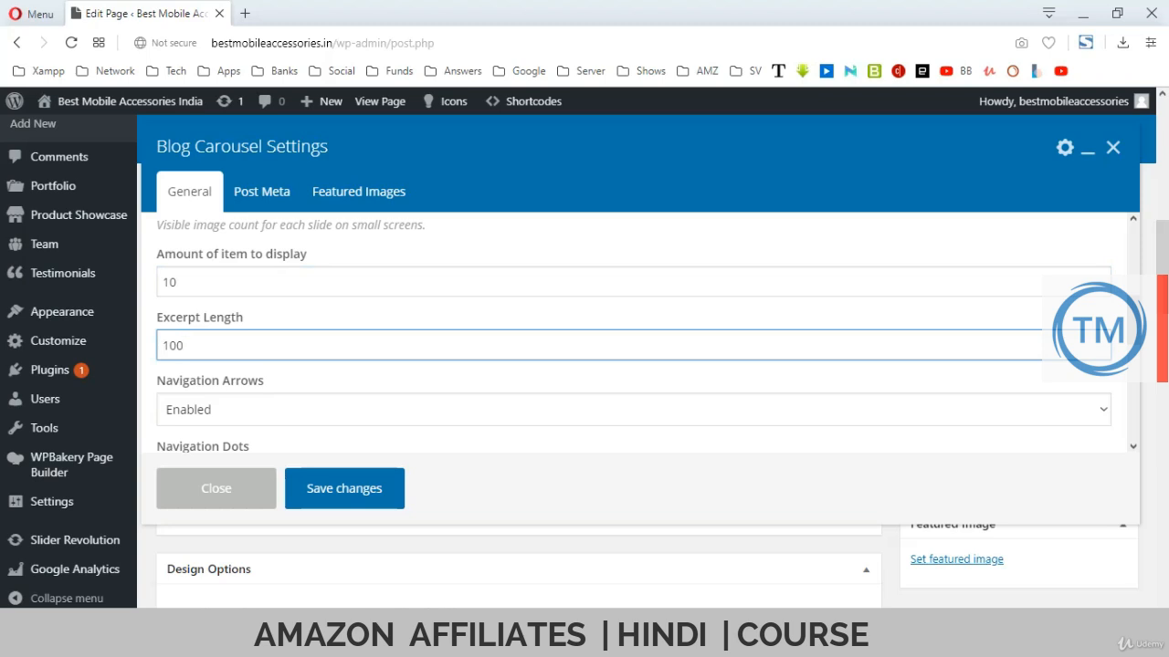
{"action": "scroll", "coordinate": [634, 333], "scroll_direction": "down", "scroll_amount": 2}
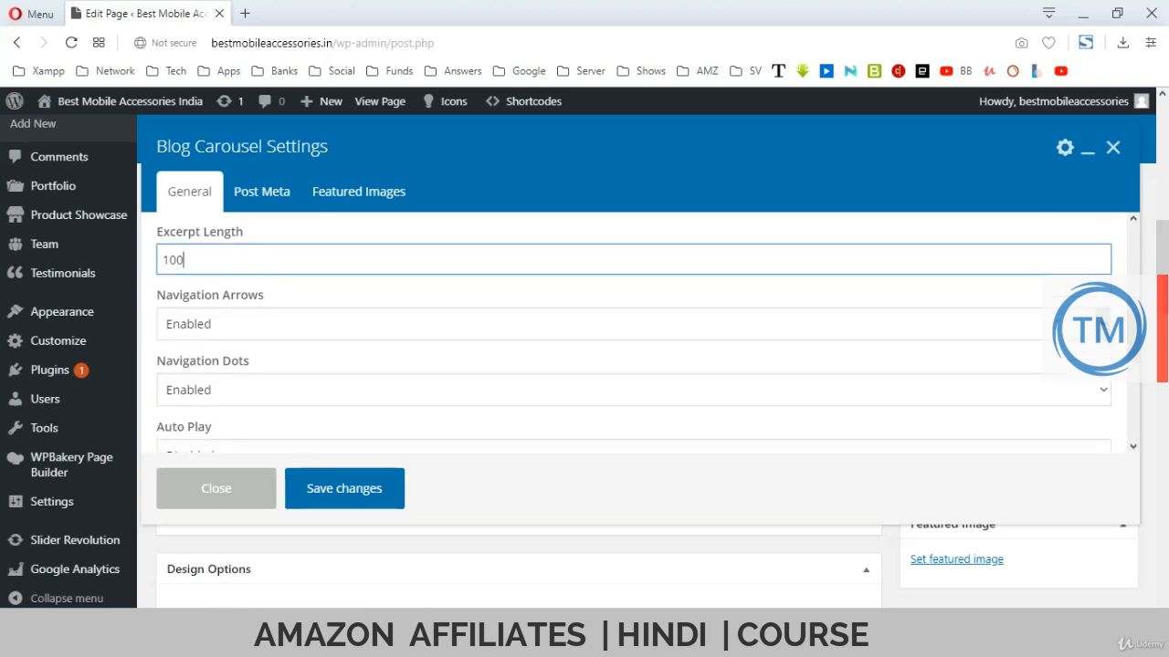
{"action": "left_click", "coordinate": [633, 324]}
{"action": "left_click", "coordinate": [633, 324]}
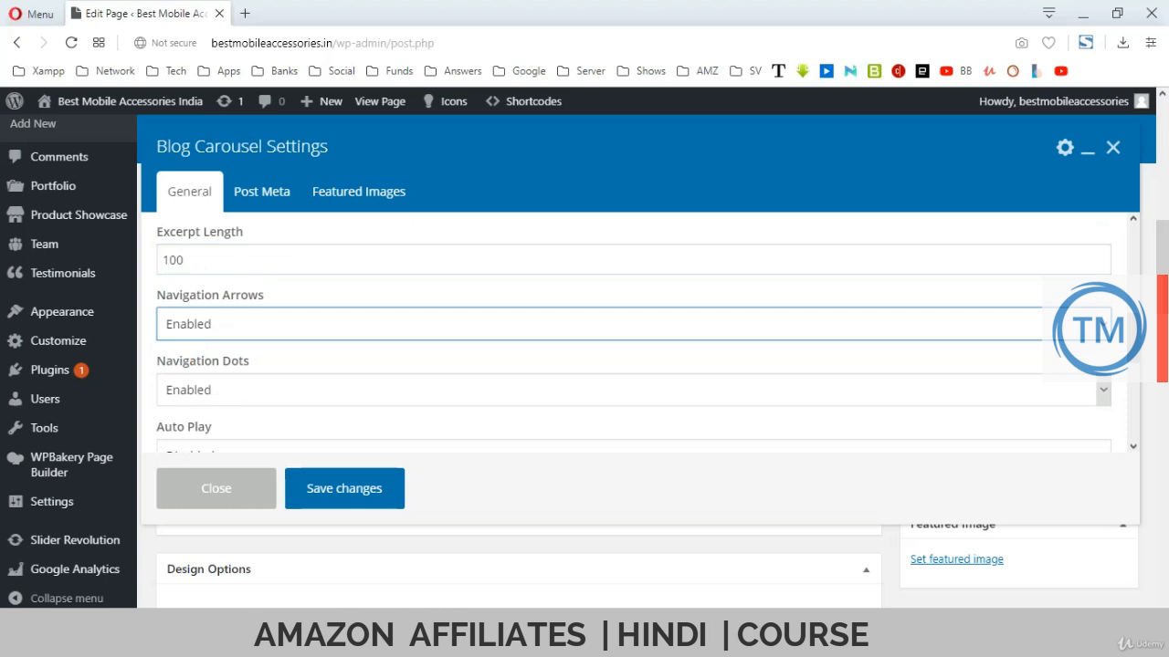
{"action": "left_click", "coordinate": [634, 389]}
{"action": "left_click", "coordinate": [634, 433]}
- Enable auto play for the blog carousel with a speed of 3000 ms
{"action": "scroll", "coordinate": [633, 390], "scroll_direction": "down", "scroll_amount": 1}
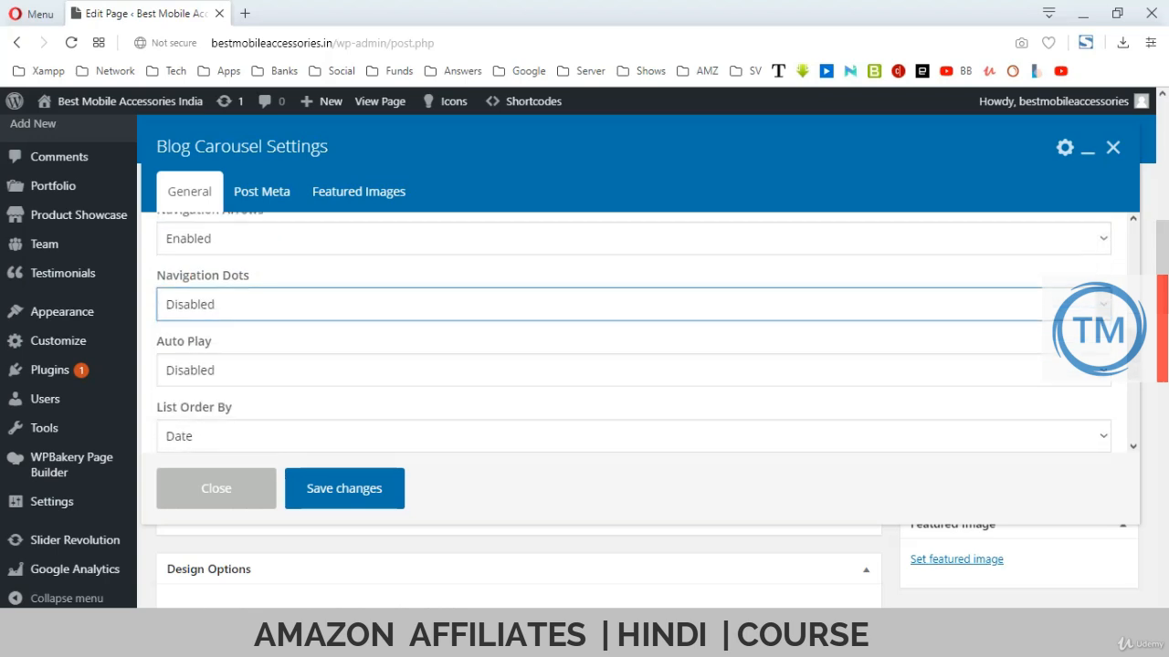
{"action": "left_click", "coordinate": [633, 370]}
{"action": "left_click", "coordinate": [633, 412]}
{"action": "scroll", "coordinate": [634, 370], "scroll_direction": "down", "scroll_amount": 1}
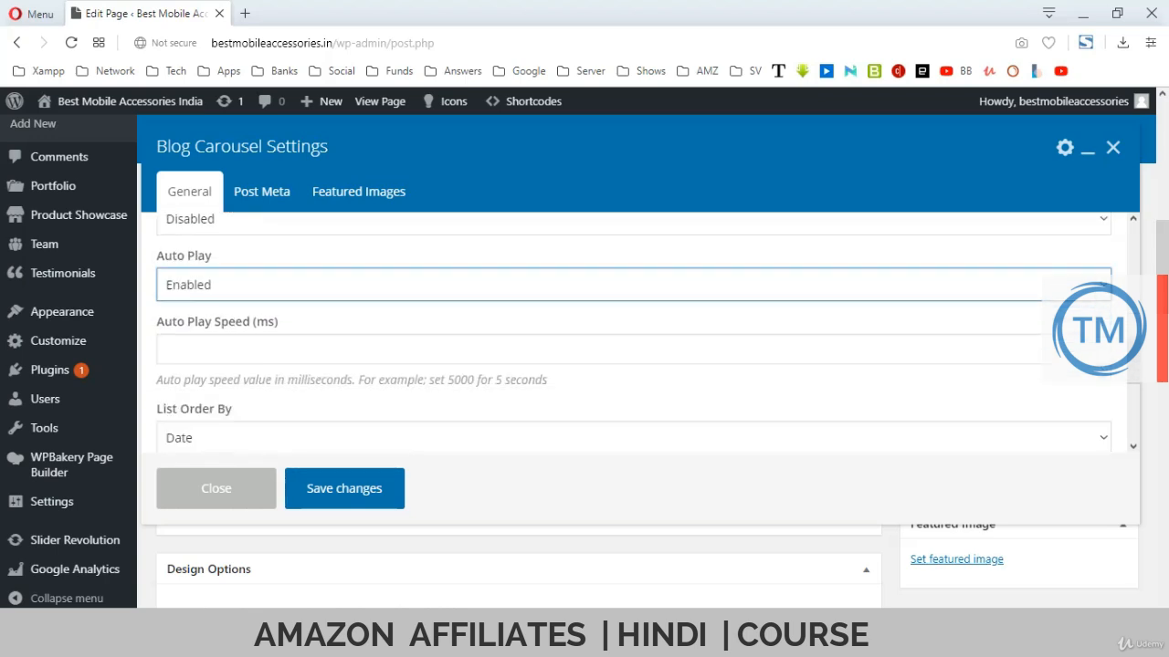
{"action": "left_click", "coordinate": [633, 350]}
{"action": "type", "text": "3000"}
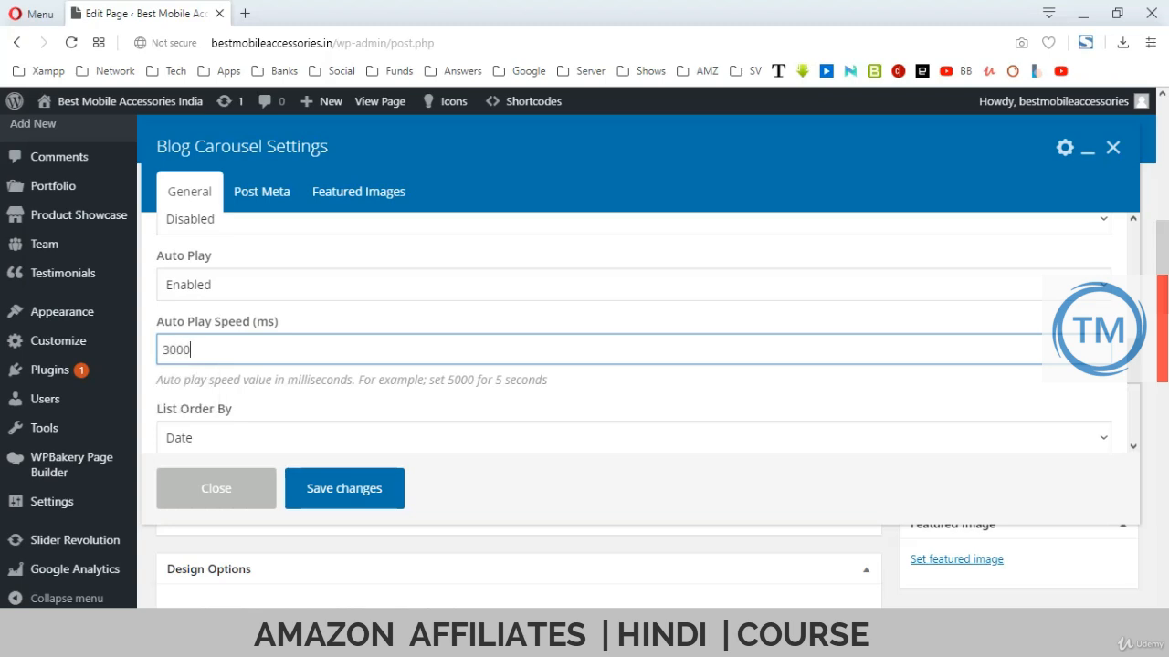
- Select All Categories as the source of the posts listed in the blog carousel
{"action": "scroll", "coordinate": [633, 333], "scroll_direction": "down", "scroll_amount": 4}
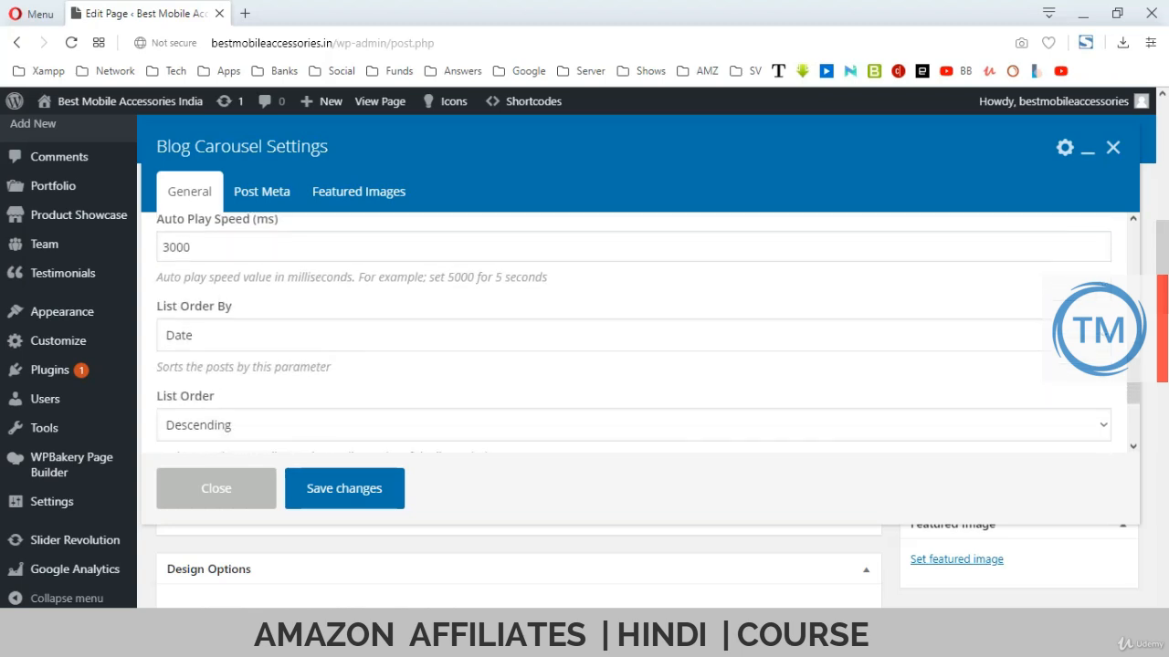
{"action": "scroll", "coordinate": [633, 333], "scroll_direction": "down", "scroll_amount": 2}
{"action": "left_click", "coordinate": [202, 361]}
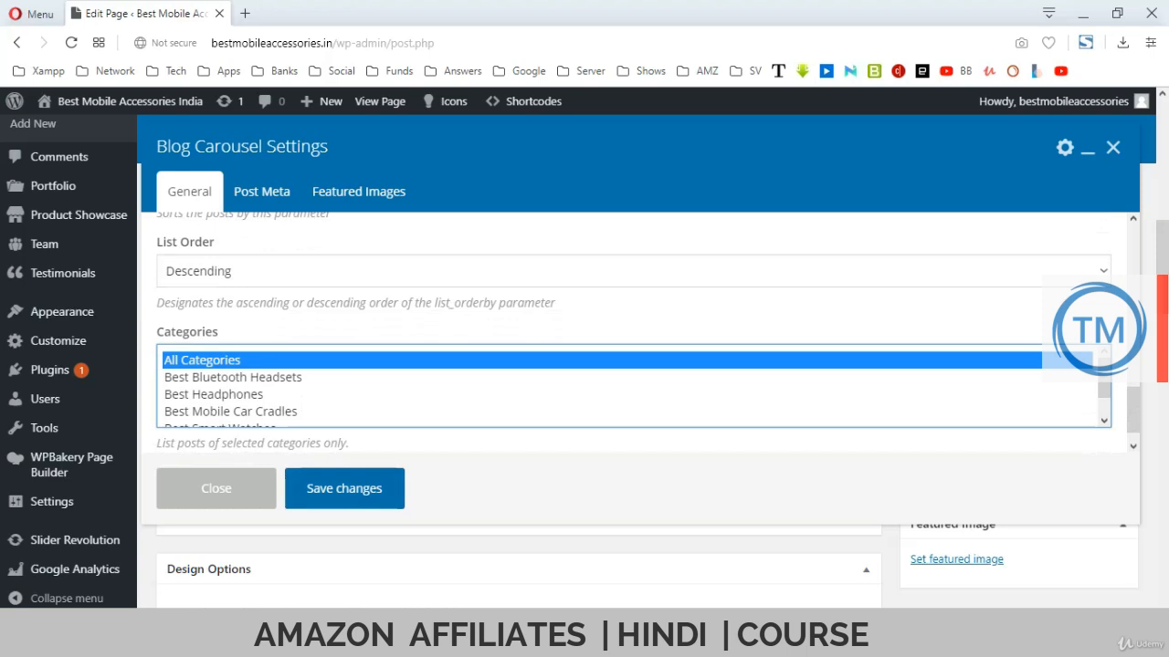
- Save the blog carousel settings, update the page and switch to the live homepage
{"action": "left_click", "coordinate": [344, 488]}
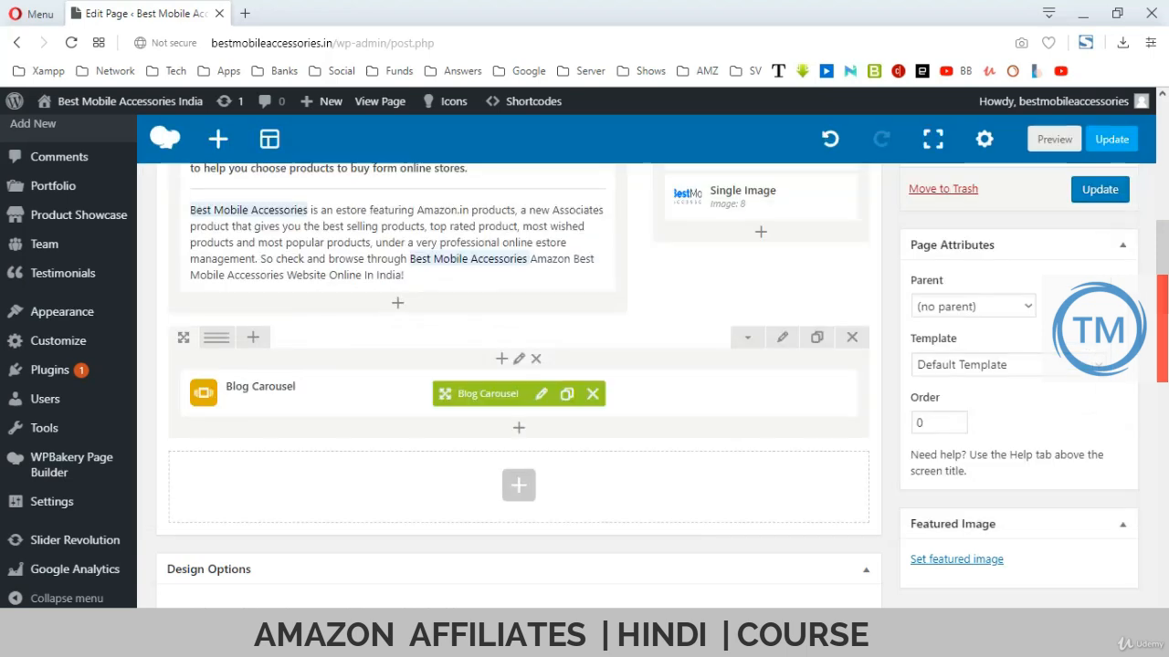
{"action": "left_click", "coordinate": [1100, 190]}
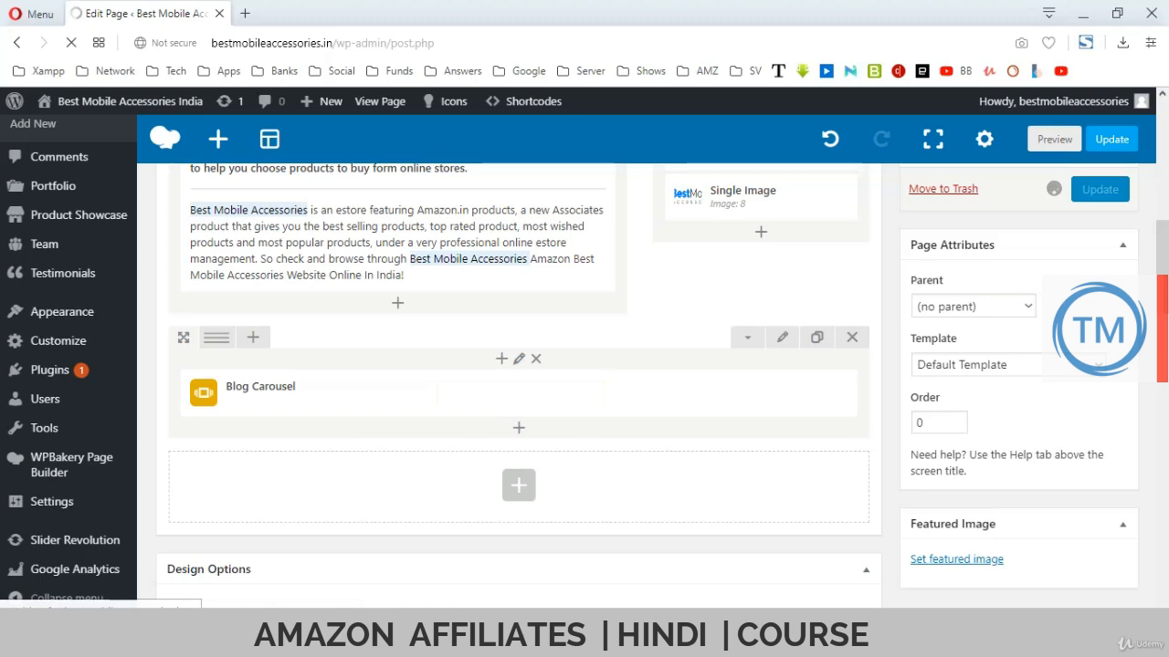
{"action": "key", "text": "alt+Tab"}
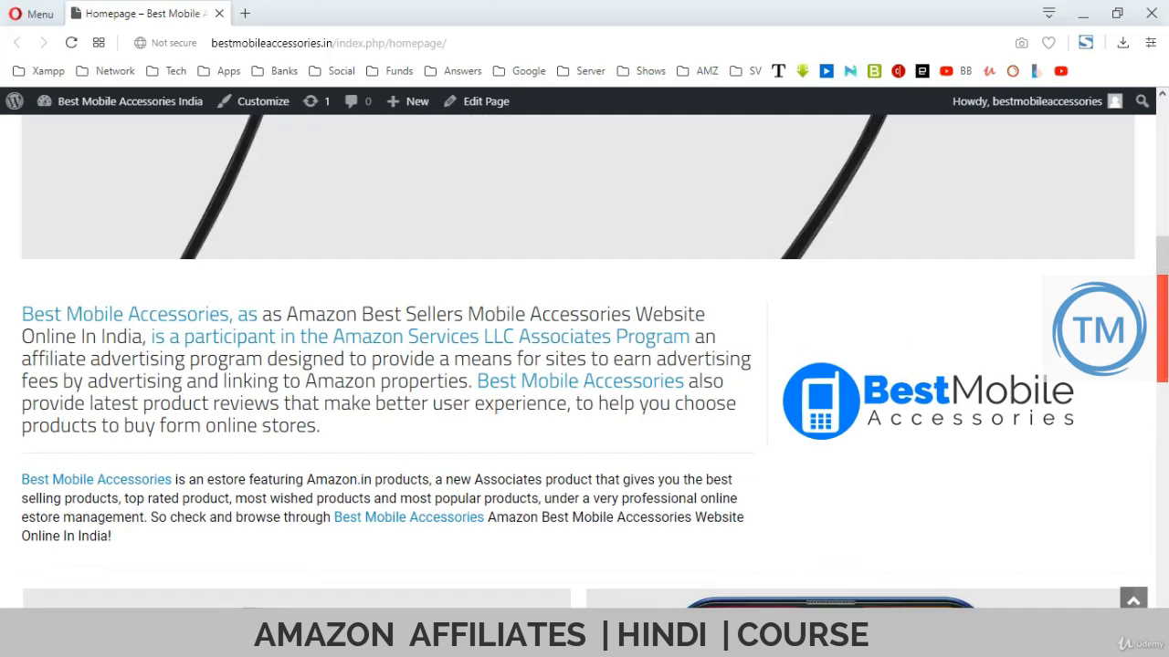
- Check the blog carousel on the live homepage by stepping back through its posts
{"action": "scroll", "coordinate": [584, 365], "scroll_direction": "down", "scroll_amount": 5}
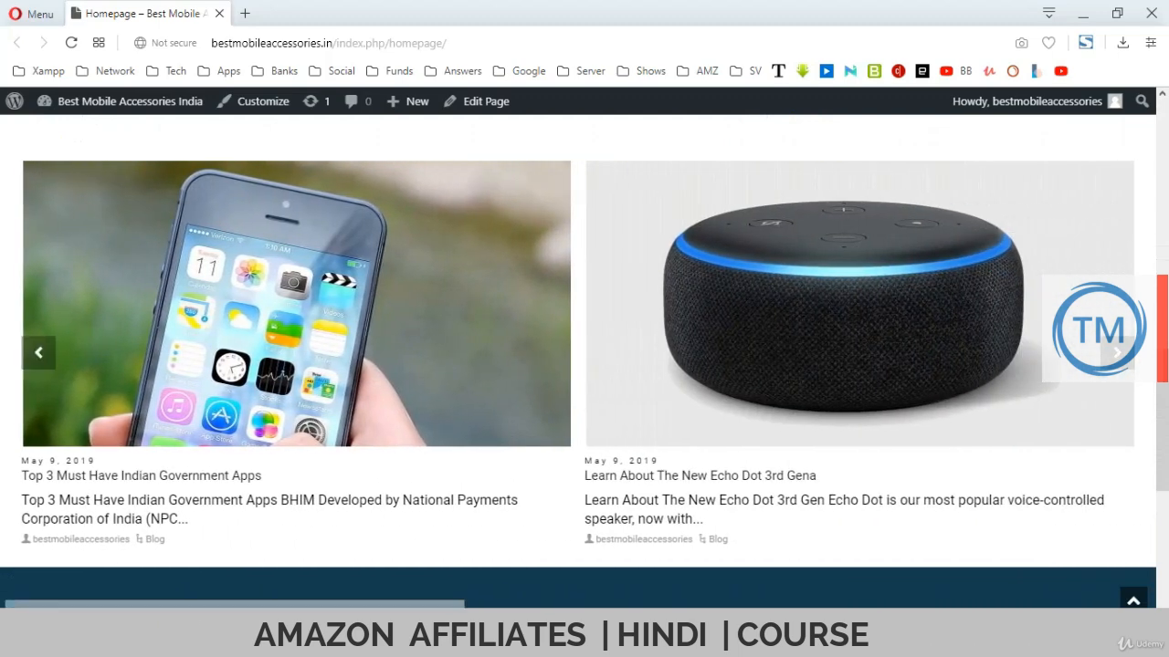
{"action": "left_click", "coordinate": [38, 353]}
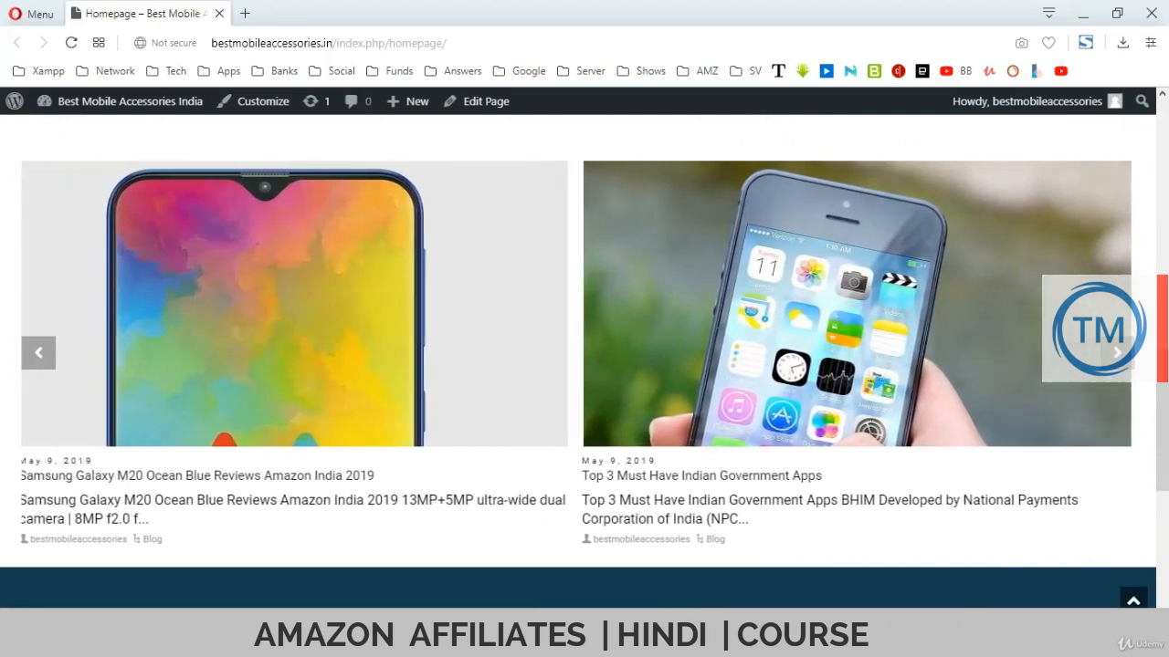
{"action": "left_click", "coordinate": [38, 353]}
{"action": "scroll", "coordinate": [38, 353], "scroll_direction": "up", "scroll_amount": 1}
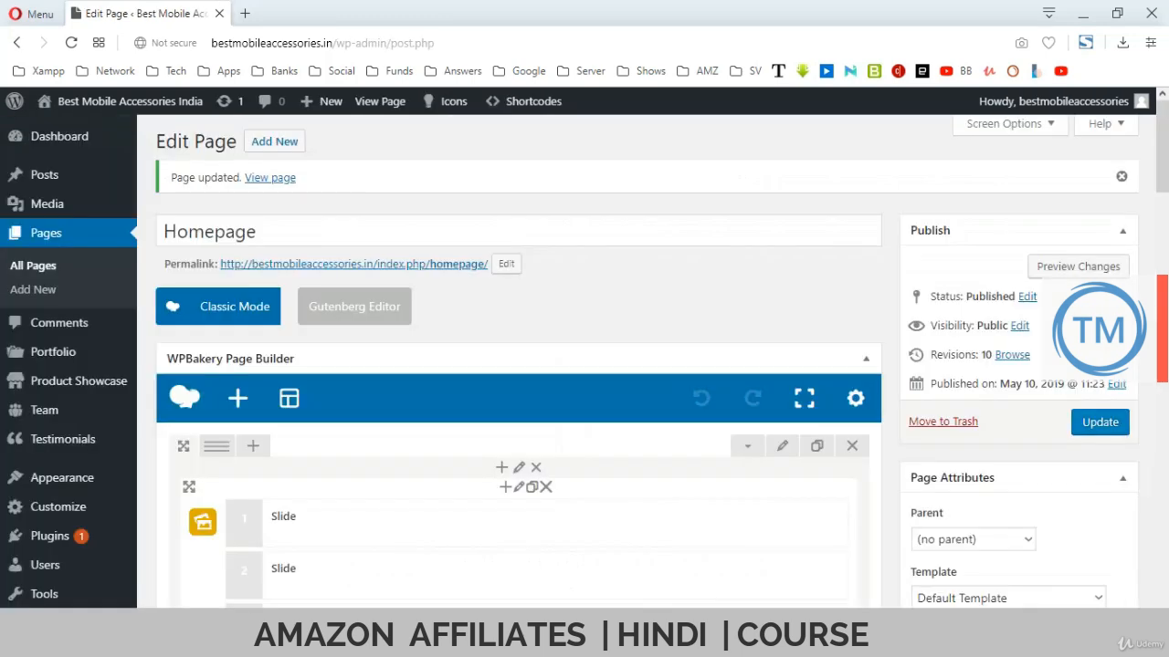
- Edit the Blog Carousel element and set its layout to 1/4
{"action": "scroll", "coordinate": [511, 366], "scroll_direction": "down", "scroll_amount": 8}
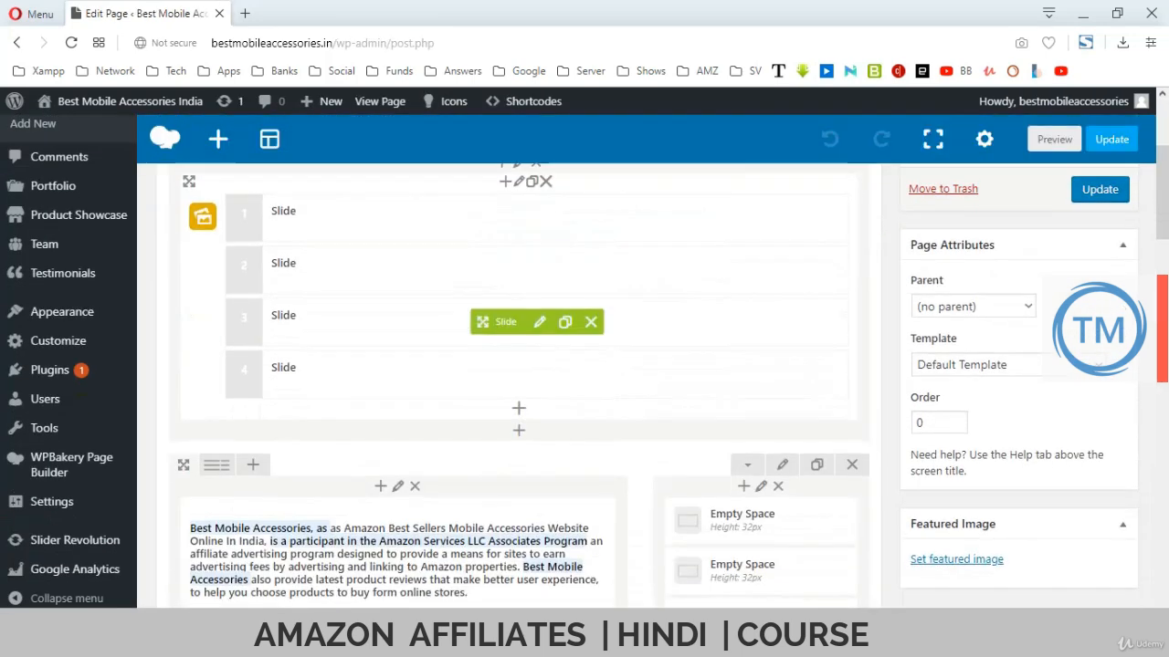
{"action": "scroll", "coordinate": [519, 365], "scroll_direction": "down", "scroll_amount": 3}
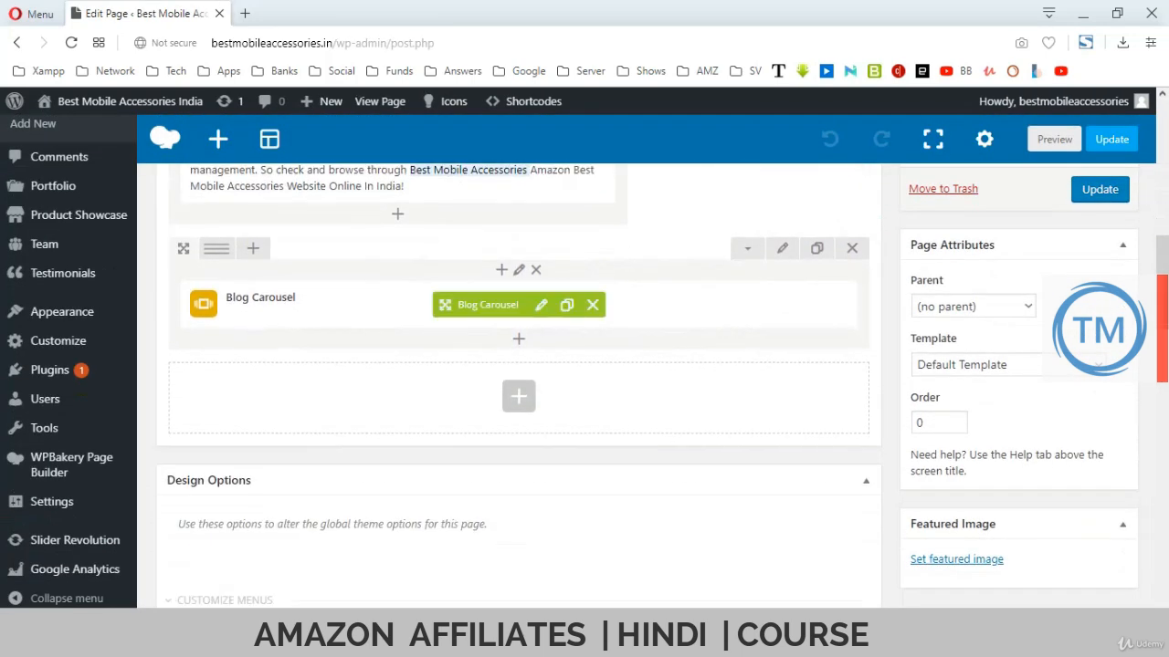
{"action": "left_click", "coordinate": [542, 305]}
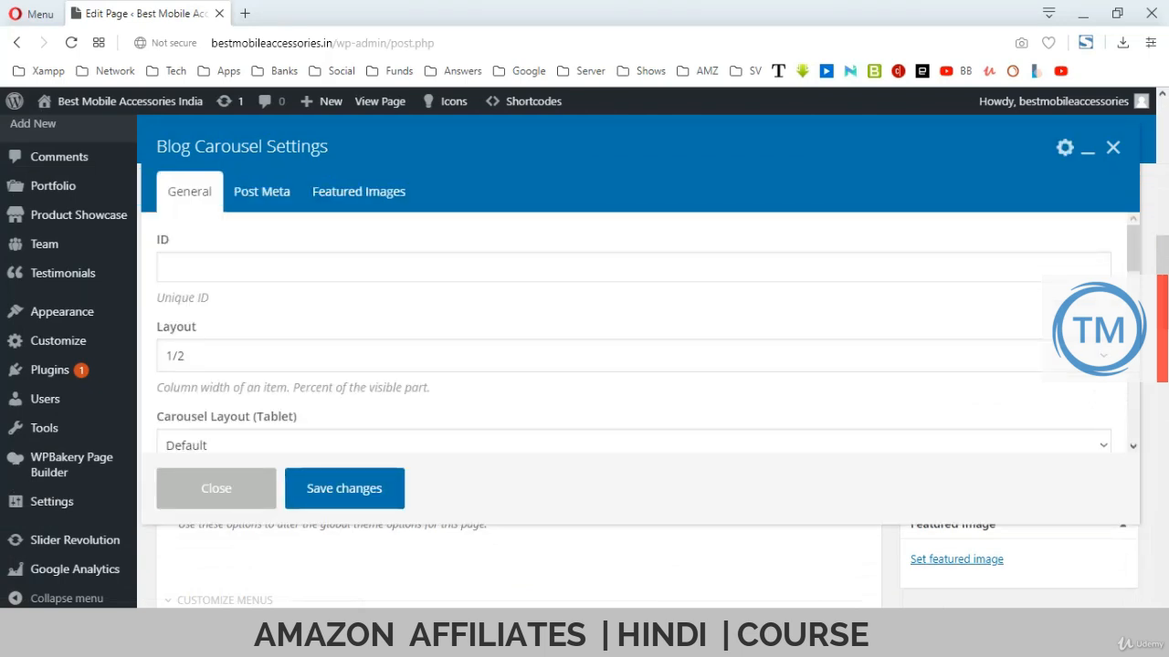
{"action": "scroll", "coordinate": [542, 305], "scroll_direction": "down", "scroll_amount": 1}
{"action": "left_click", "coordinate": [542, 270]}
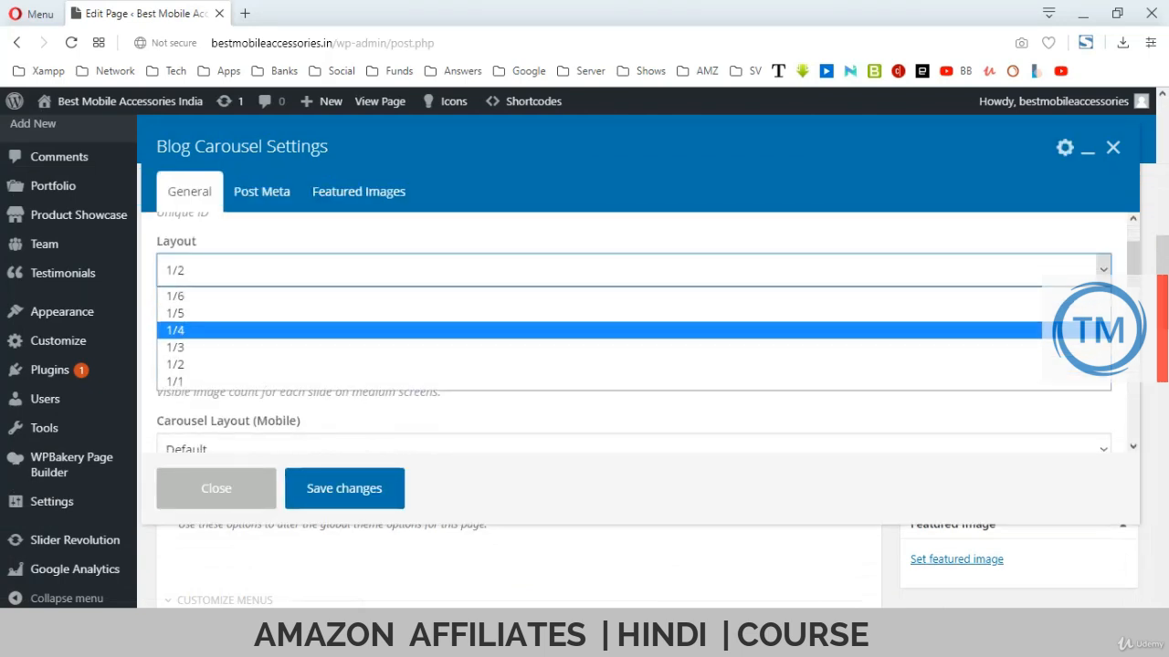
{"action": "key", "text": "Return"}
- Compare with the excerpts on the live homepage and set the carousel's excerpt length to 1
{"action": "scroll", "coordinate": [632, 333], "scroll_direction": "down", "scroll_amount": 2}
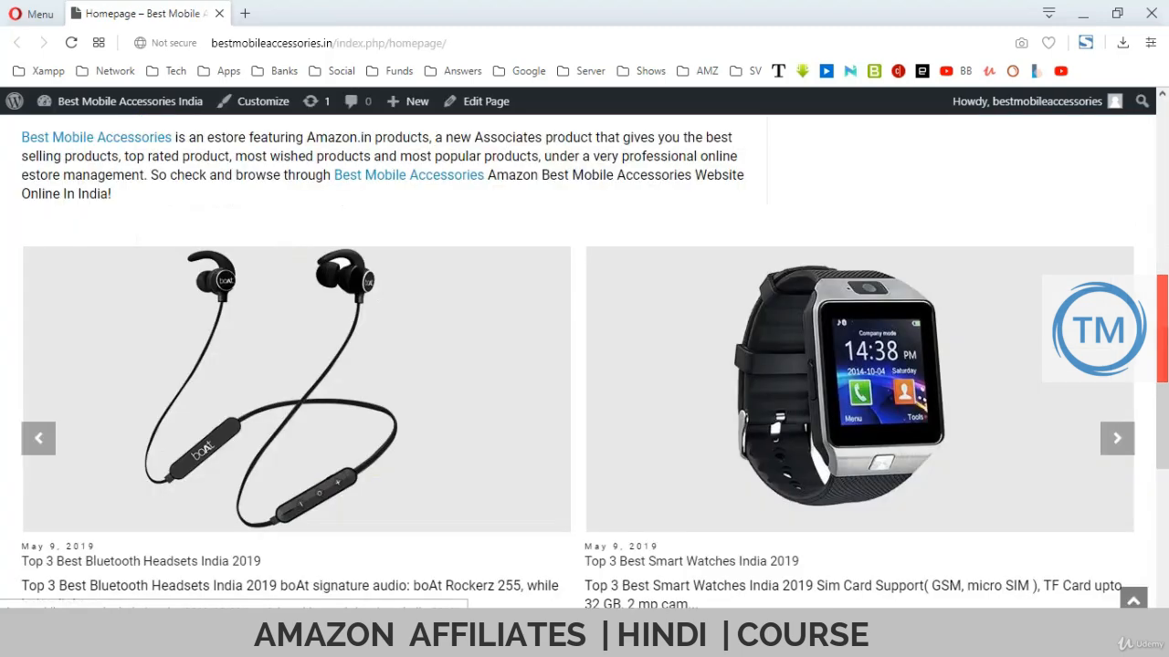
{"action": "scroll", "coordinate": [584, 365], "scroll_direction": "down", "scroll_amount": 2}
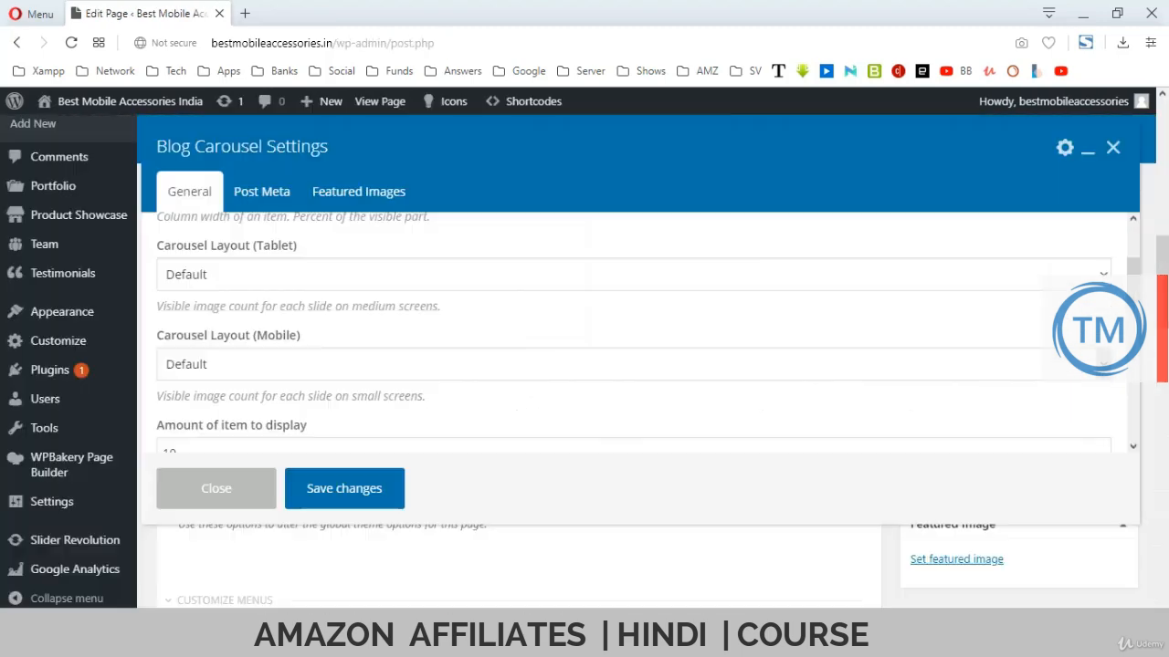
{"action": "scroll", "coordinate": [633, 333], "scroll_direction": "down", "scroll_amount": 2}
{"action": "left_click", "coordinate": [365, 345]}
{"action": "key", "text": "BackSpace"}
{"action": "key", "text": "BackSpace"}
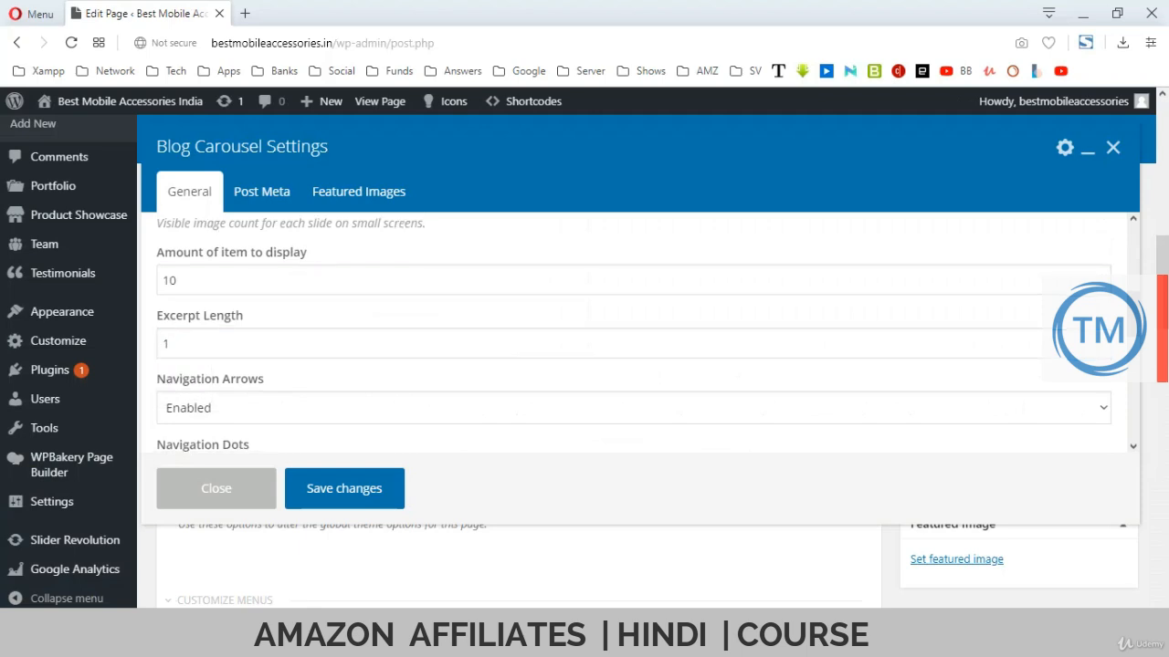
- Save the carousel changes, update the page and reload the live homepage
{"action": "scroll", "coordinate": [633, 334], "scroll_direction": "down", "scroll_amount": 3}
{"action": "scroll", "coordinate": [633, 333], "scroll_direction": "down", "scroll_amount": 2}
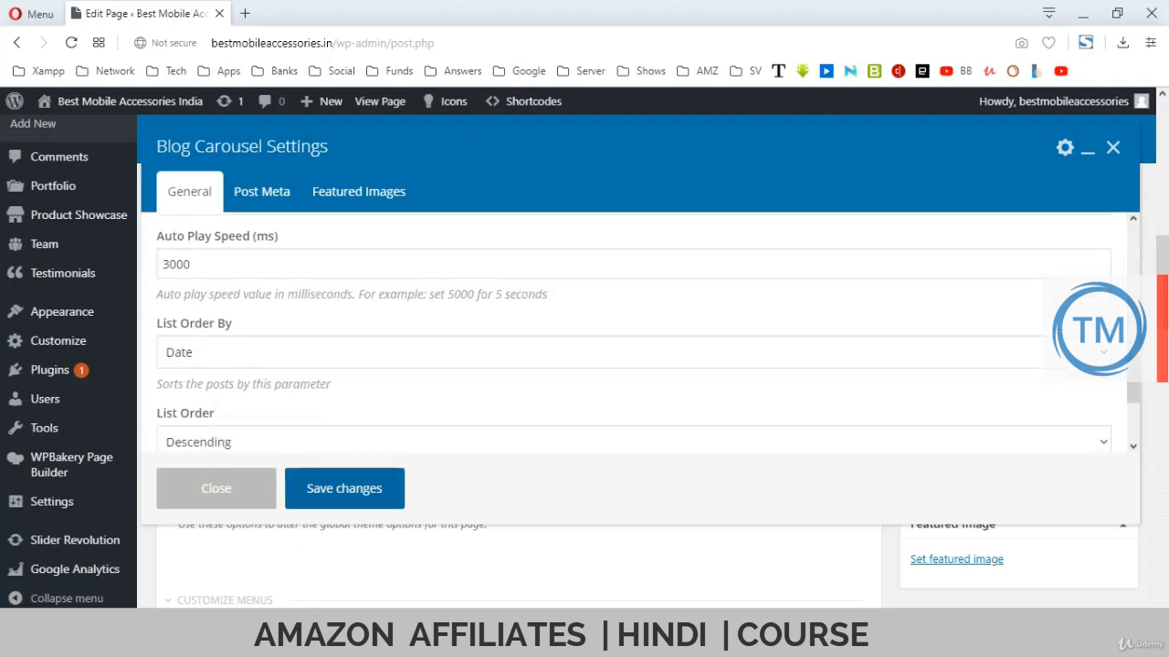
{"action": "left_click", "coordinate": [345, 489]}
{"action": "left_click", "coordinate": [1099, 189]}
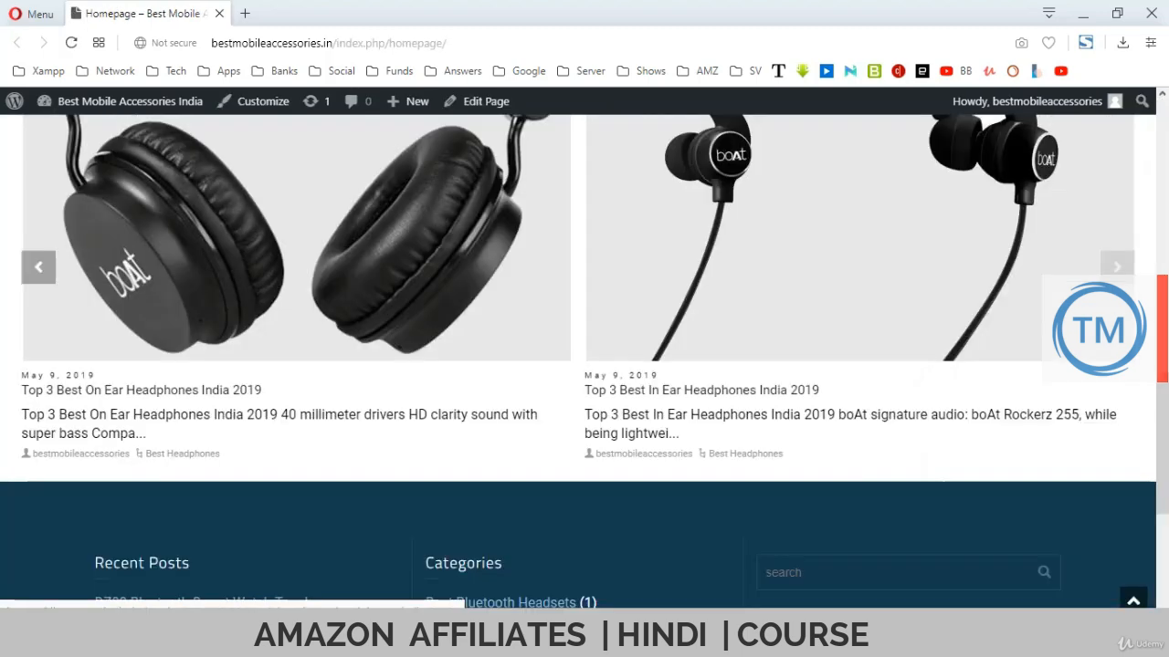
{"action": "key", "text": "F5"}
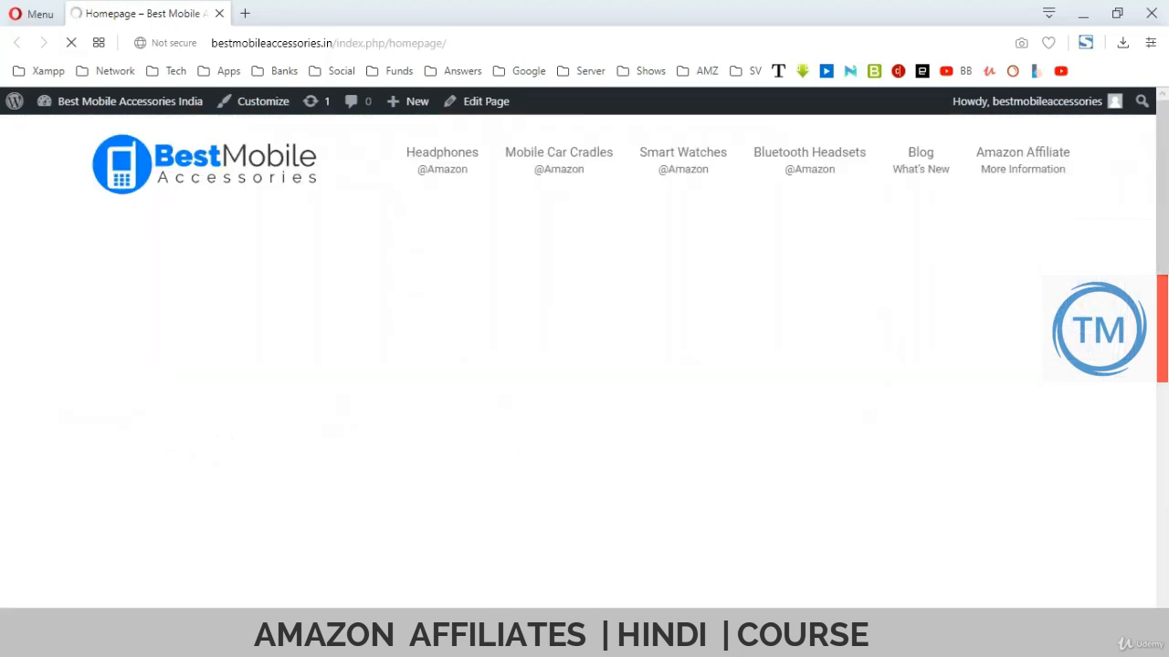
{"action": "scroll", "coordinate": [584, 365], "scroll_direction": "up", "scroll_amount": 3}
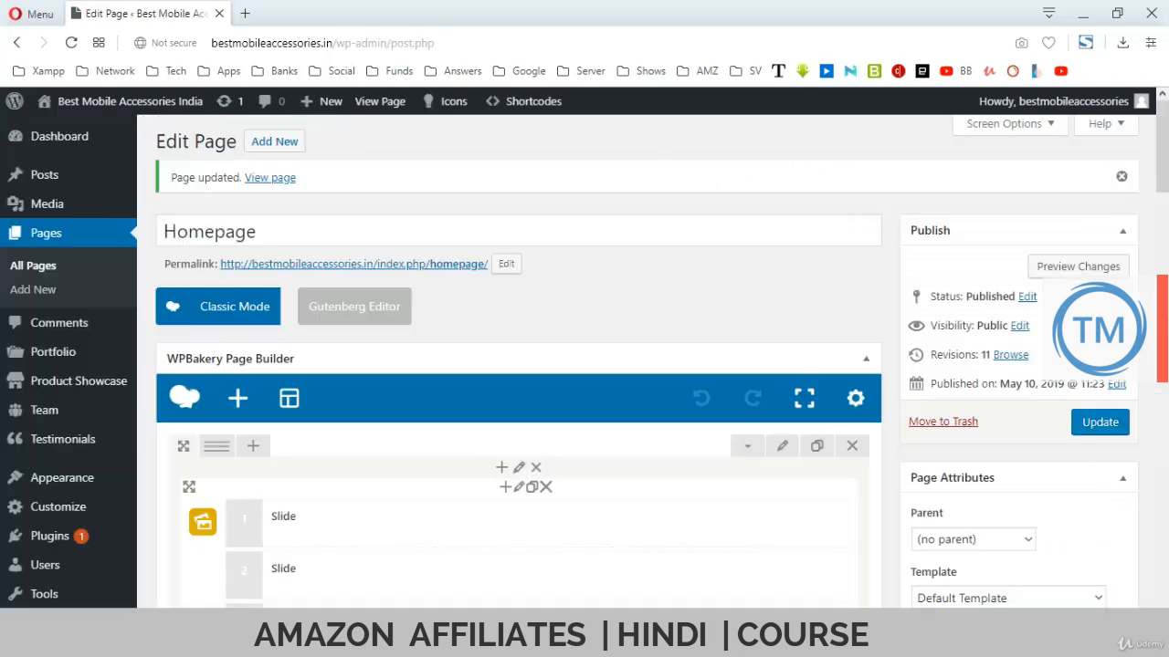
- Set the background color of the row containing the Blog Carousel to the light grey #f4f4f4
{"action": "scroll", "coordinate": [519, 365], "scroll_direction": "down", "scroll_amount": 10}
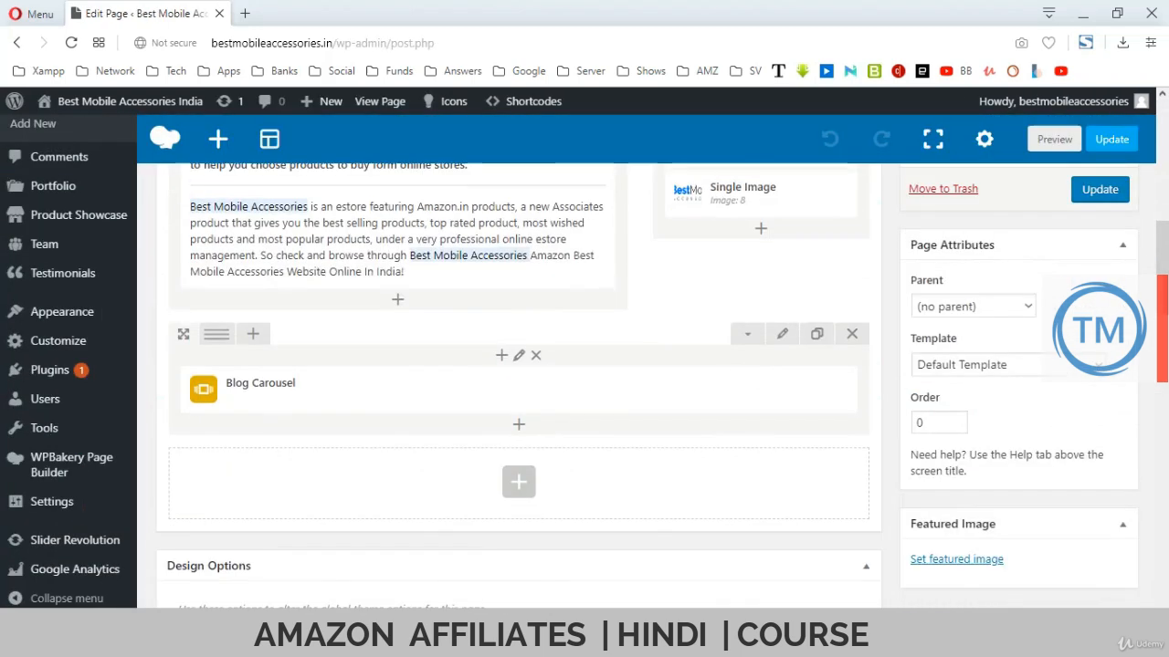
{"action": "scroll", "coordinate": [519, 365], "scroll_direction": "down", "scroll_amount": 1}
{"action": "scroll", "coordinate": [519, 365], "scroll_direction": "up", "scroll_amount": 3}
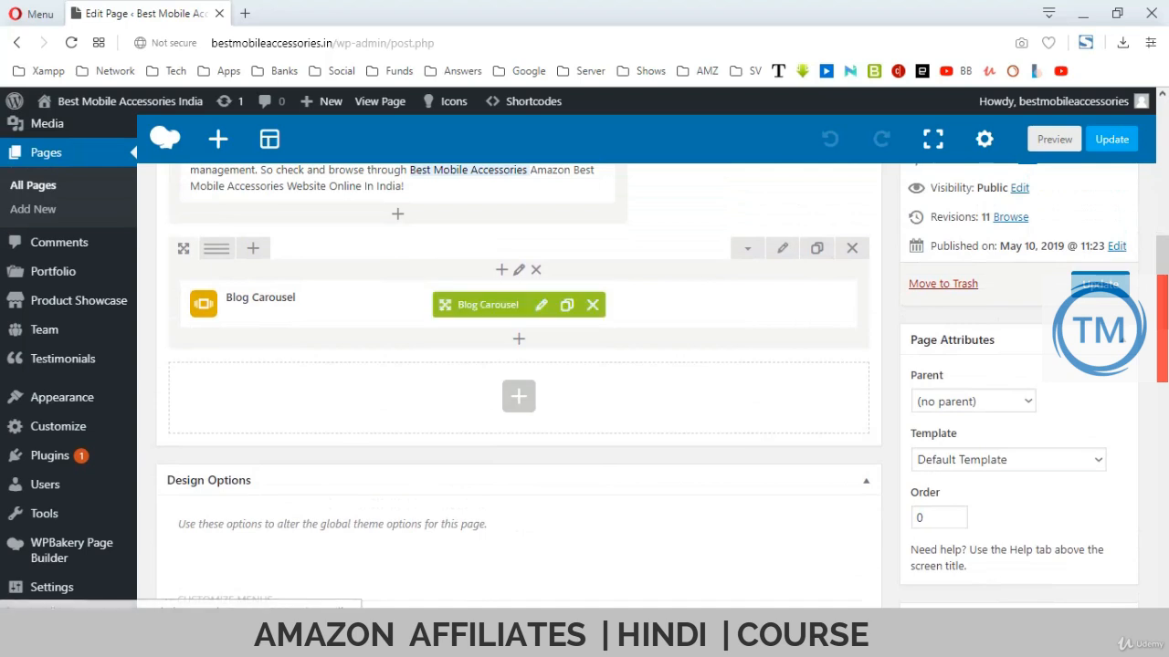
{"action": "left_click", "coordinate": [782, 248]}
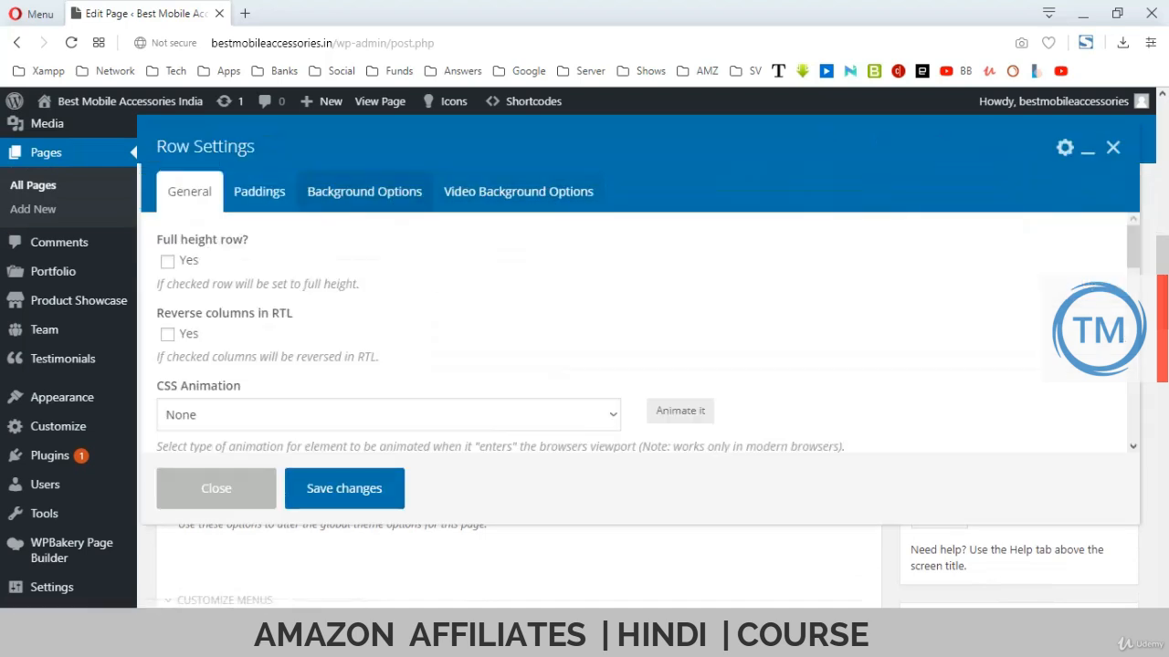
{"action": "left_click", "coordinate": [306, 192]}
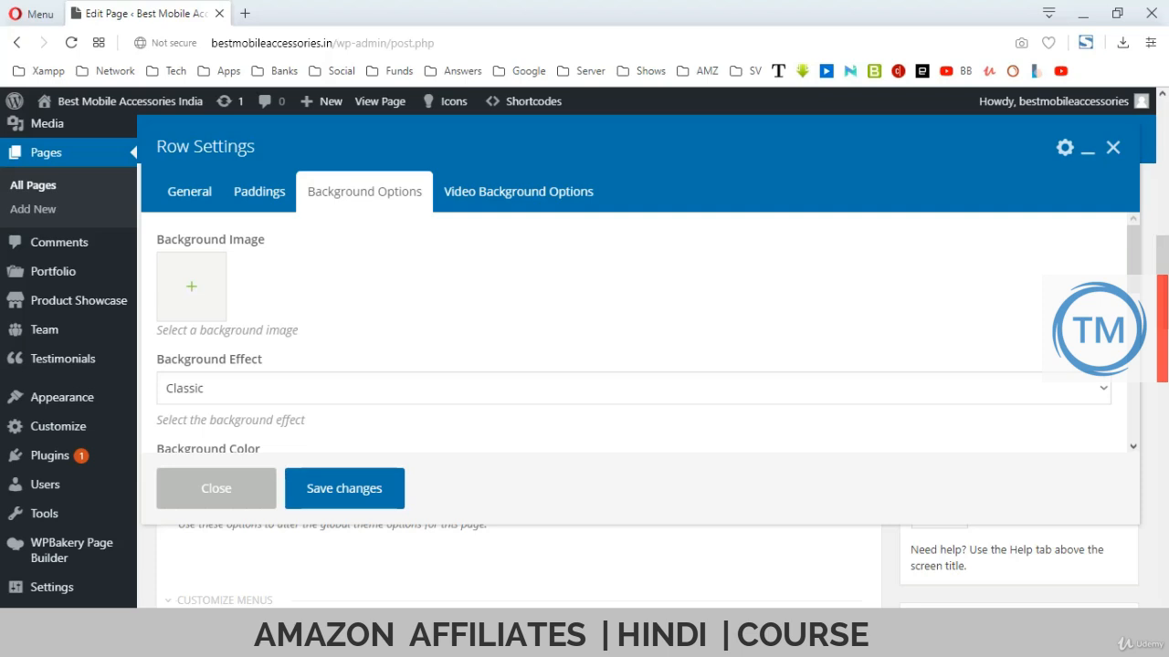
{"action": "scroll", "coordinate": [639, 329], "scroll_direction": "down", "scroll_amount": 5}
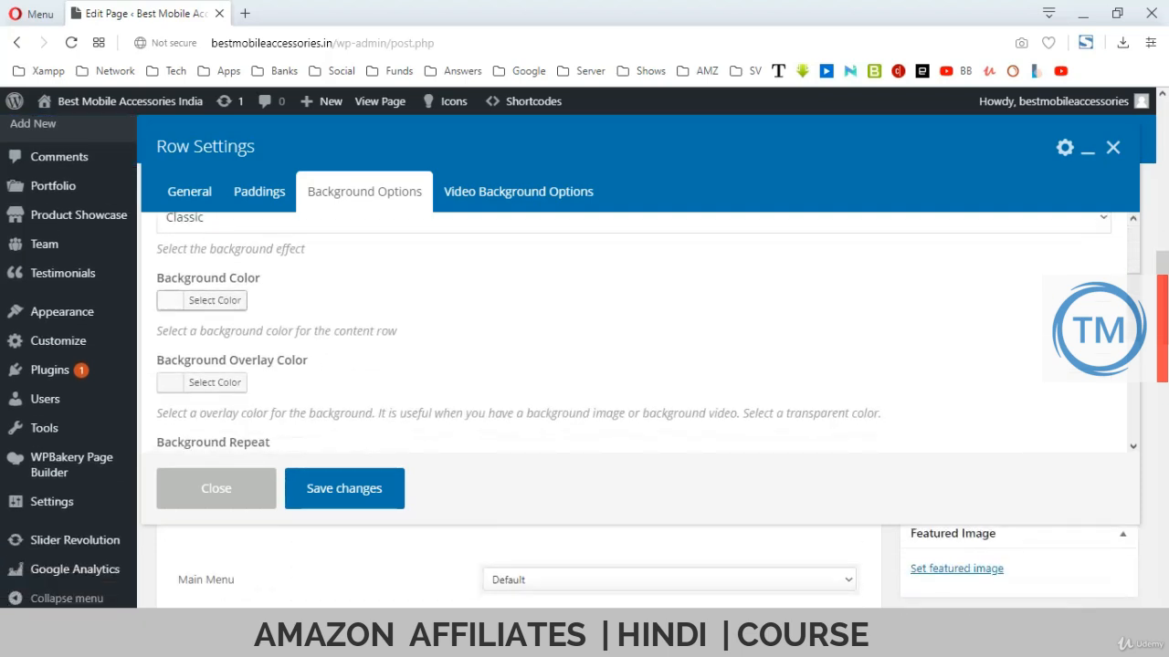
{"action": "left_click", "coordinate": [215, 300]}
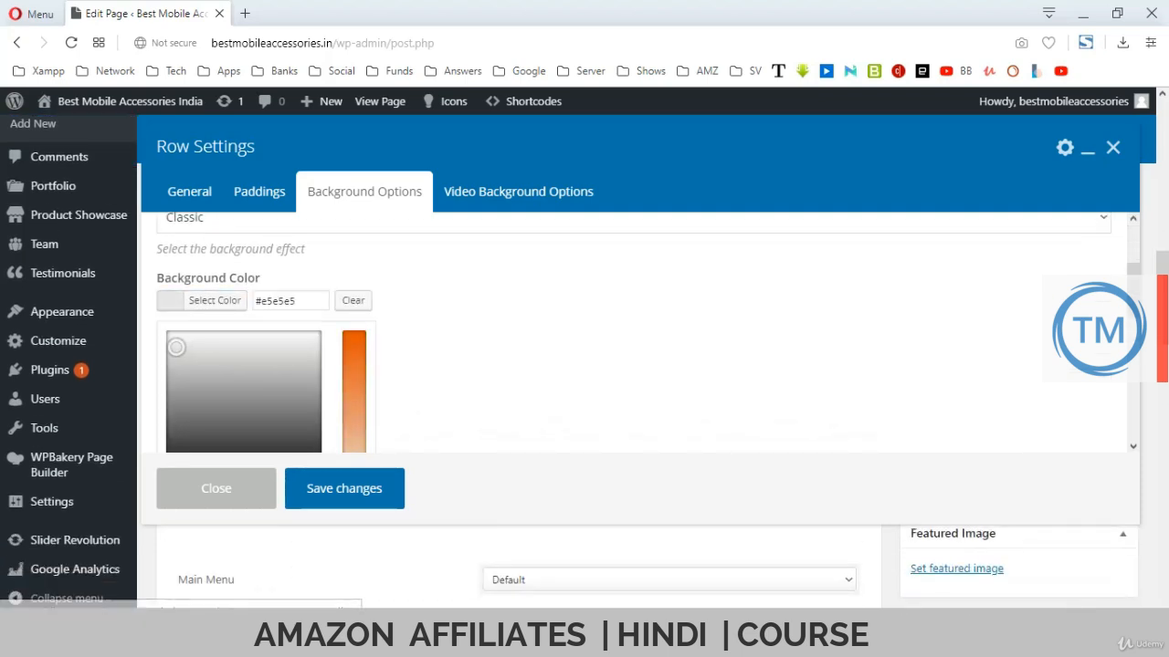
{"action": "left_click_drag", "start_coordinate": [176, 347], "coordinate": [167, 339]}
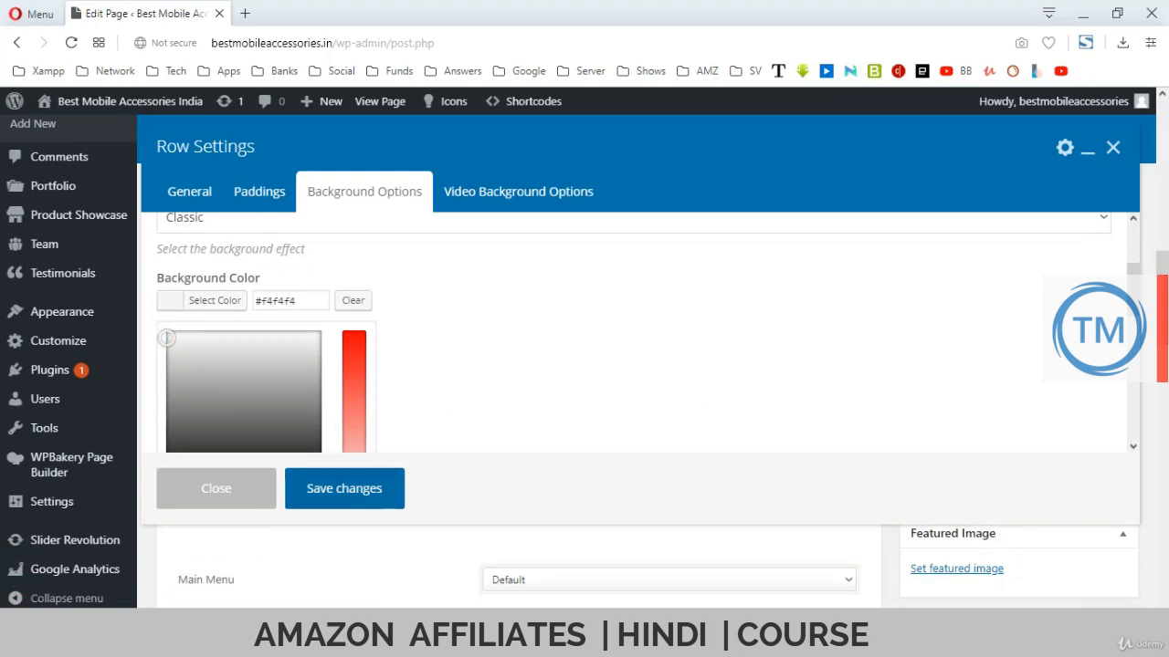
- Save the row settings, update the page and reload the live homepage with the new row background
{"action": "left_click", "coordinate": [344, 488]}
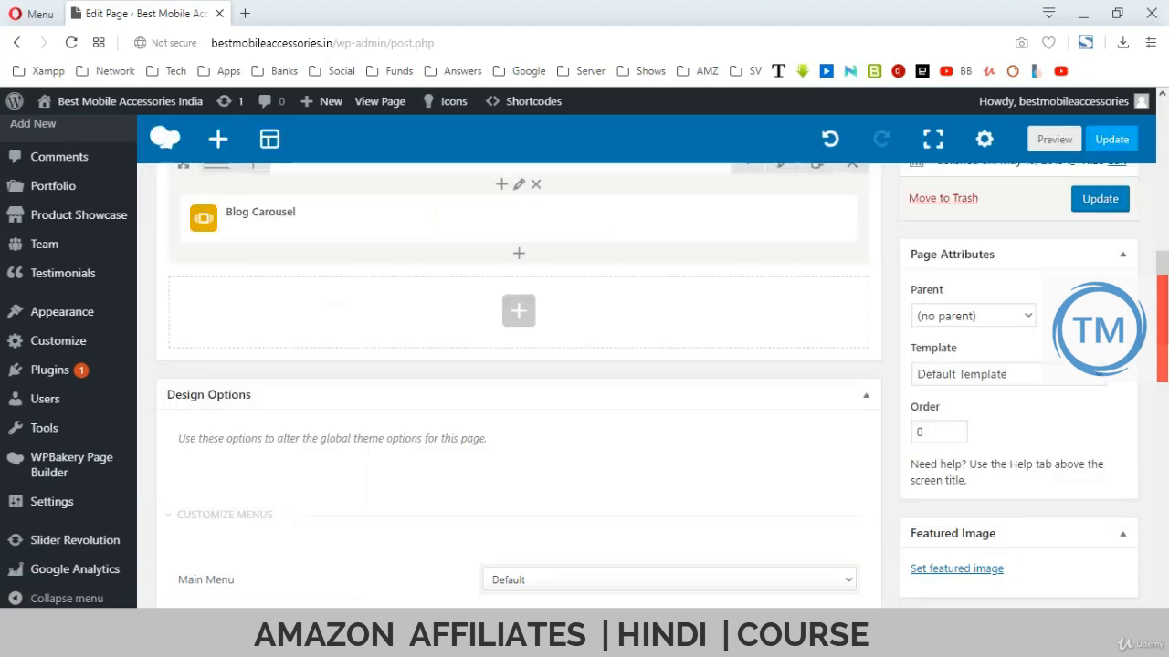
{"action": "left_click", "coordinate": [1100, 199]}
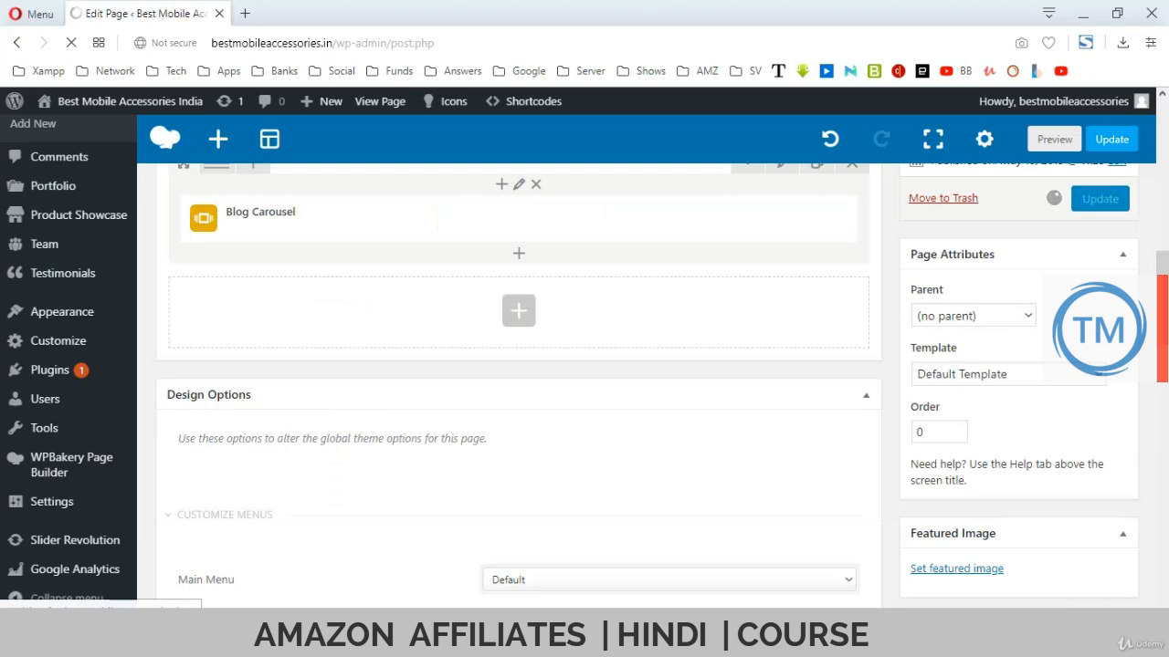
{"action": "scroll", "coordinate": [1100, 199], "scroll_direction": "up", "scroll_amount": 1}
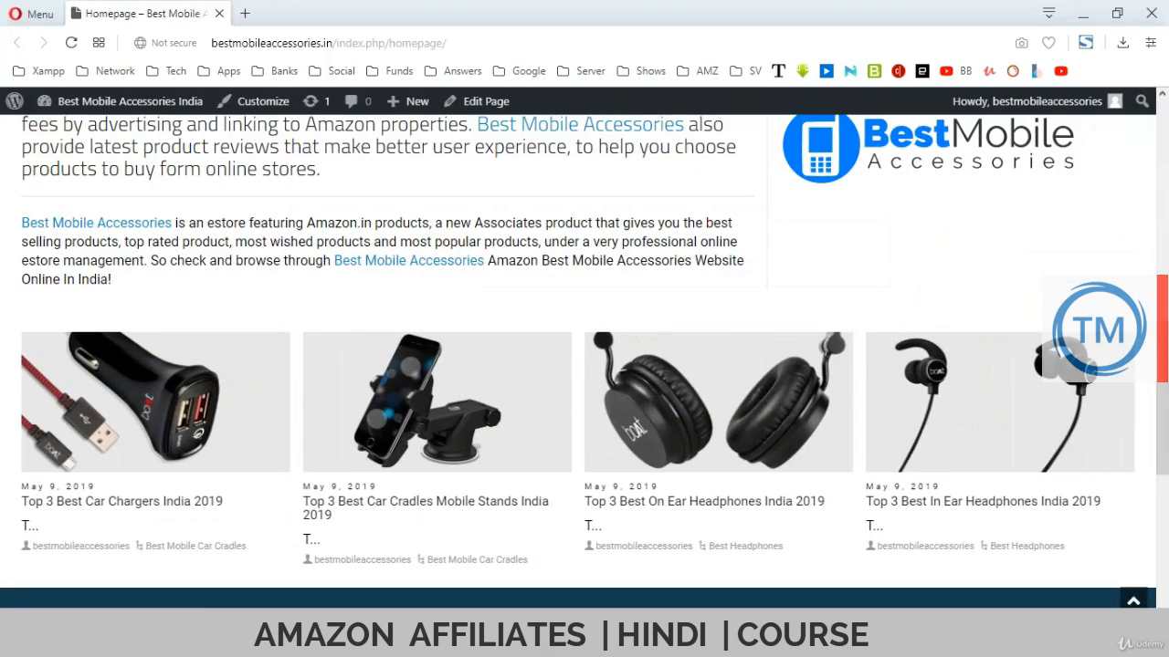
{"action": "key", "text": "F5"}
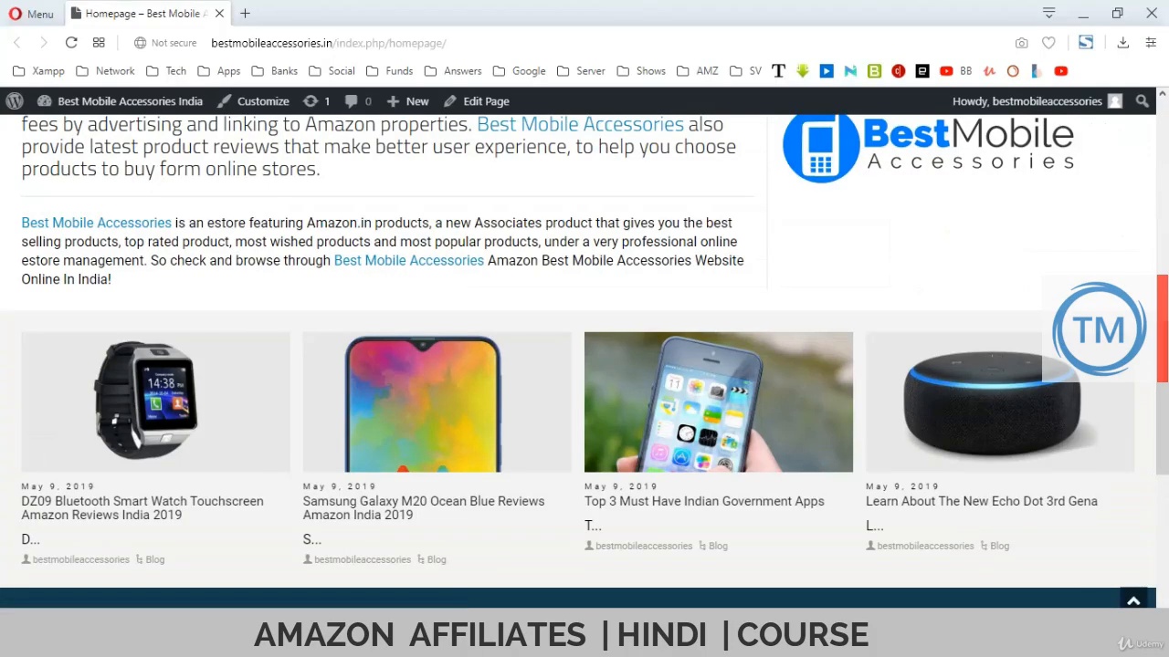
- Review the finished homepage from the header slider through the introduction row down to the blog carousel and footer
{"action": "scroll", "coordinate": [584, 366], "scroll_direction": "up", "scroll_amount": 2}
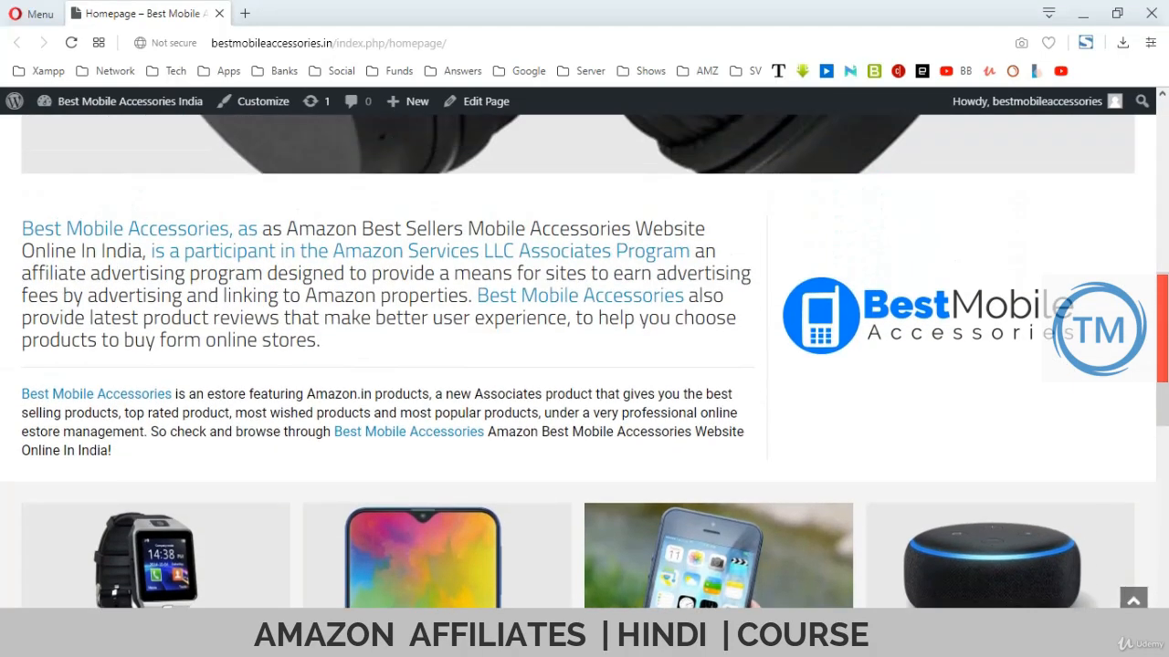
{"action": "scroll", "coordinate": [584, 365], "scroll_direction": "down", "scroll_amount": 5}
{"action": "scroll", "coordinate": [585, 365], "scroll_direction": "up", "scroll_amount": 5}
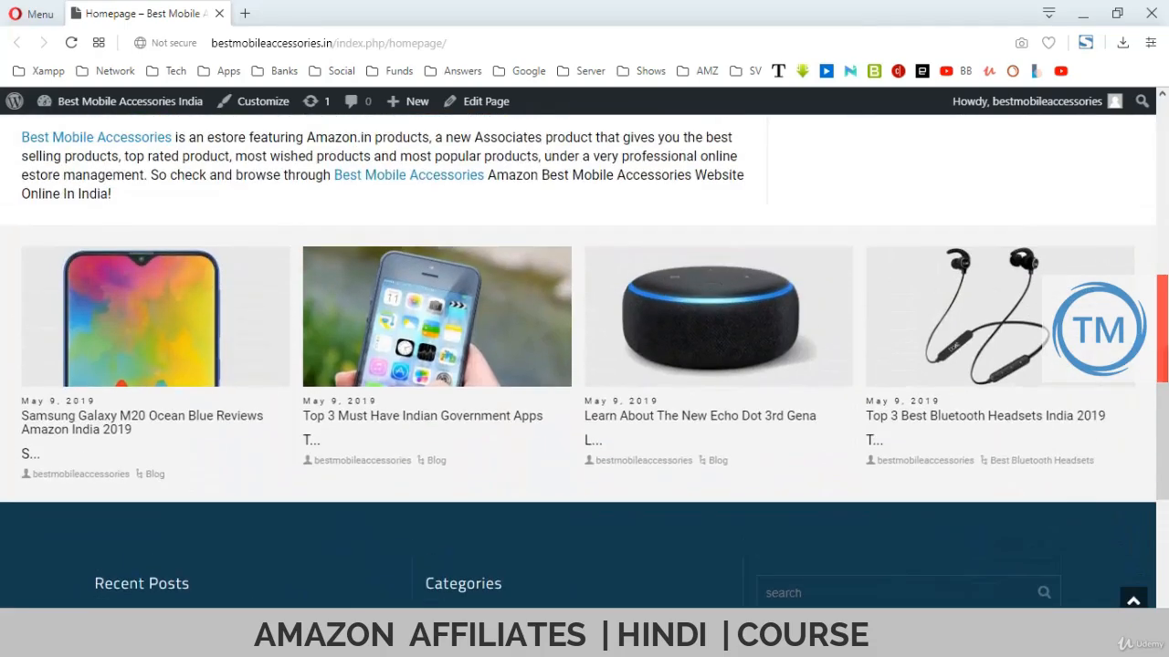
{"action": "scroll", "coordinate": [584, 365], "scroll_direction": "up", "scroll_amount": 5}
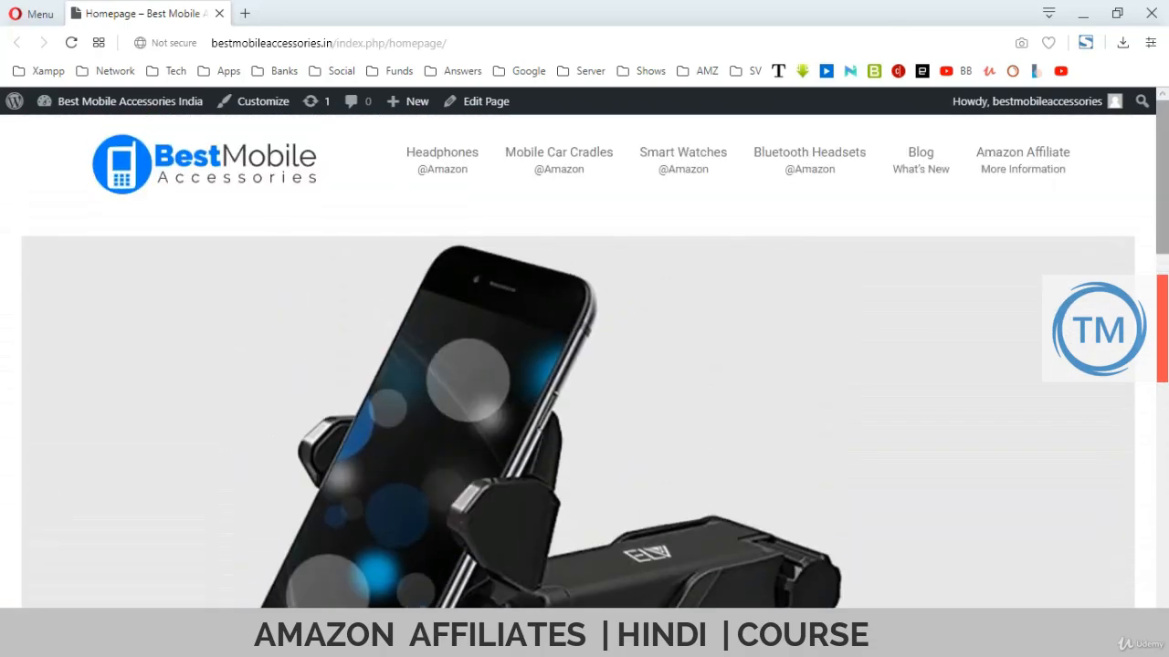
{"action": "scroll", "coordinate": [584, 365], "scroll_direction": "down", "scroll_amount": 4}
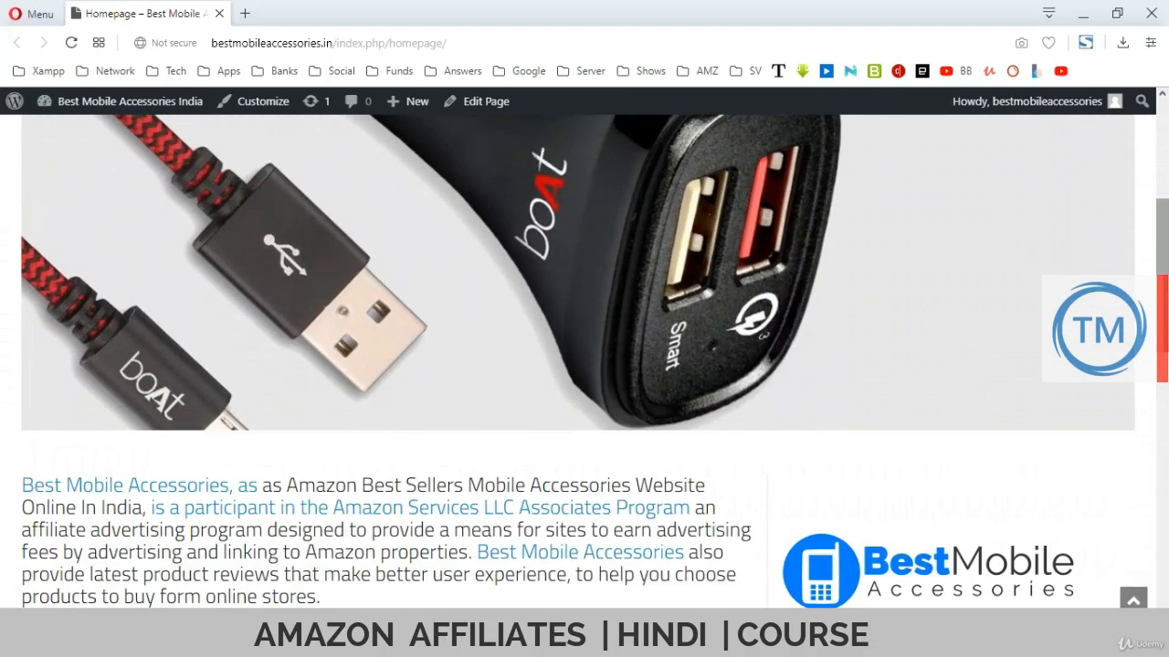
{"action": "scroll", "coordinate": [585, 366], "scroll_direction": "down", "scroll_amount": 2}
{"action": "scroll", "coordinate": [913, 315], "scroll_direction": "down", "scroll_amount": 2}
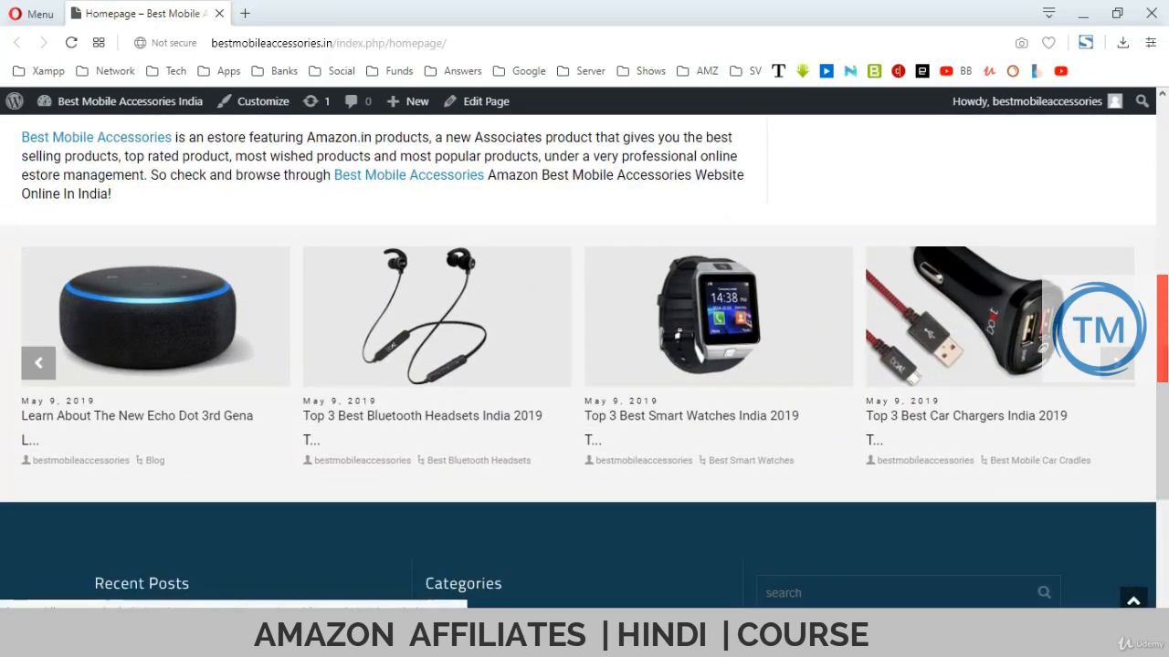
{"action": "scroll", "coordinate": [599, 345], "scroll_direction": "up", "scroll_amount": 9}
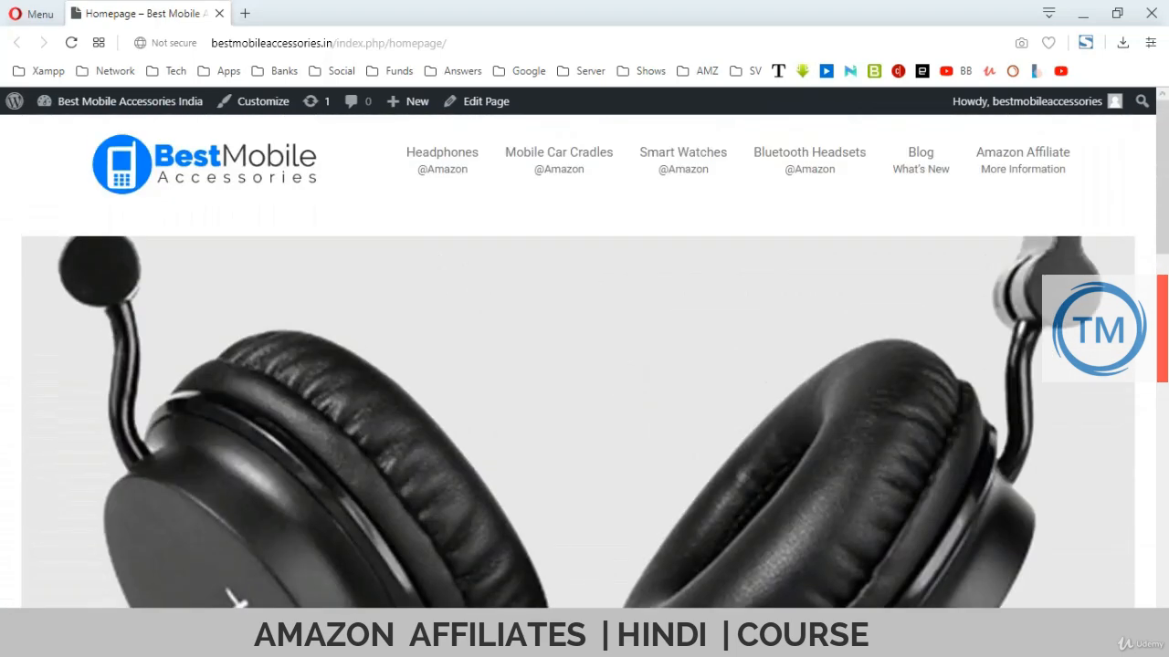
- Open the site's root address separately through the link on the header logo
{"action": "right_click", "coordinate": [188, 157]}
{"action": "left_click", "coordinate": [265, 194]}
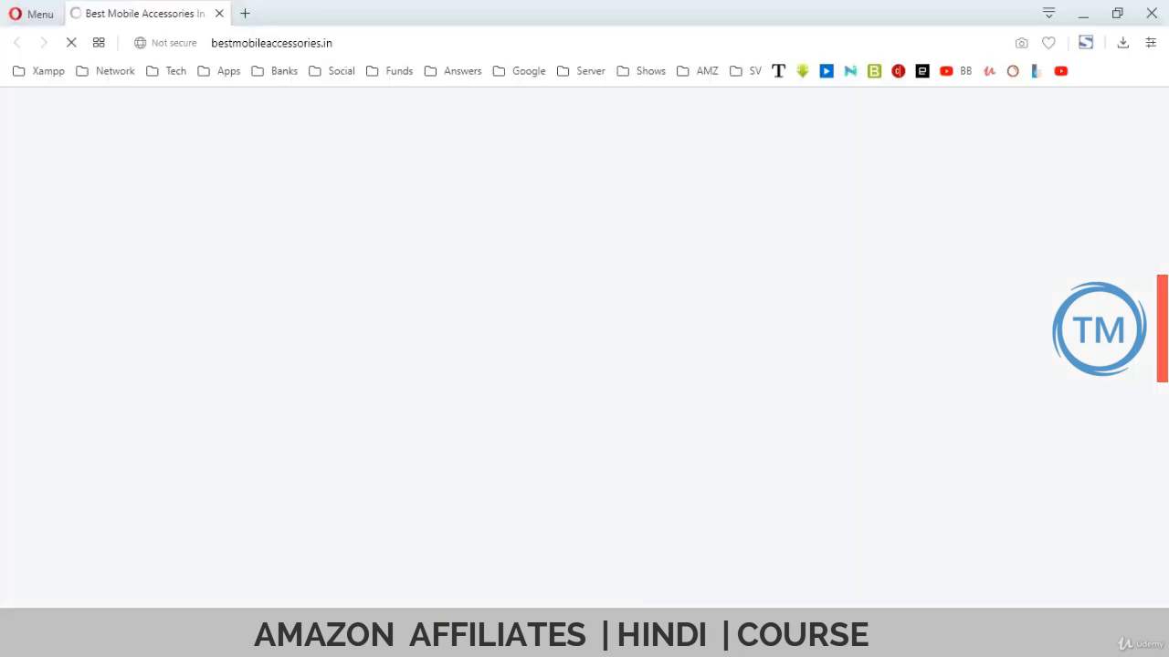
- Examine the post listing and sidebar on the site's root page and close its window
{"action": "scroll", "coordinate": [347, 302], "scroll_direction": "down", "scroll_amount": 1}
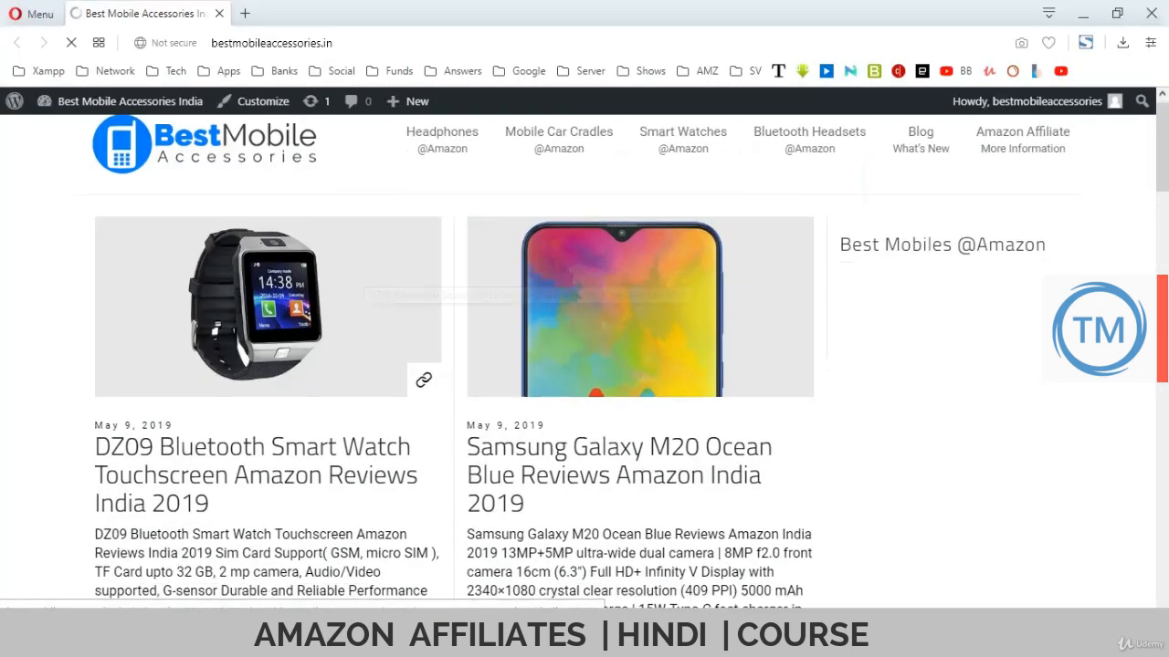
{"action": "scroll", "coordinate": [456, 365], "scroll_direction": "down", "scroll_amount": 15}
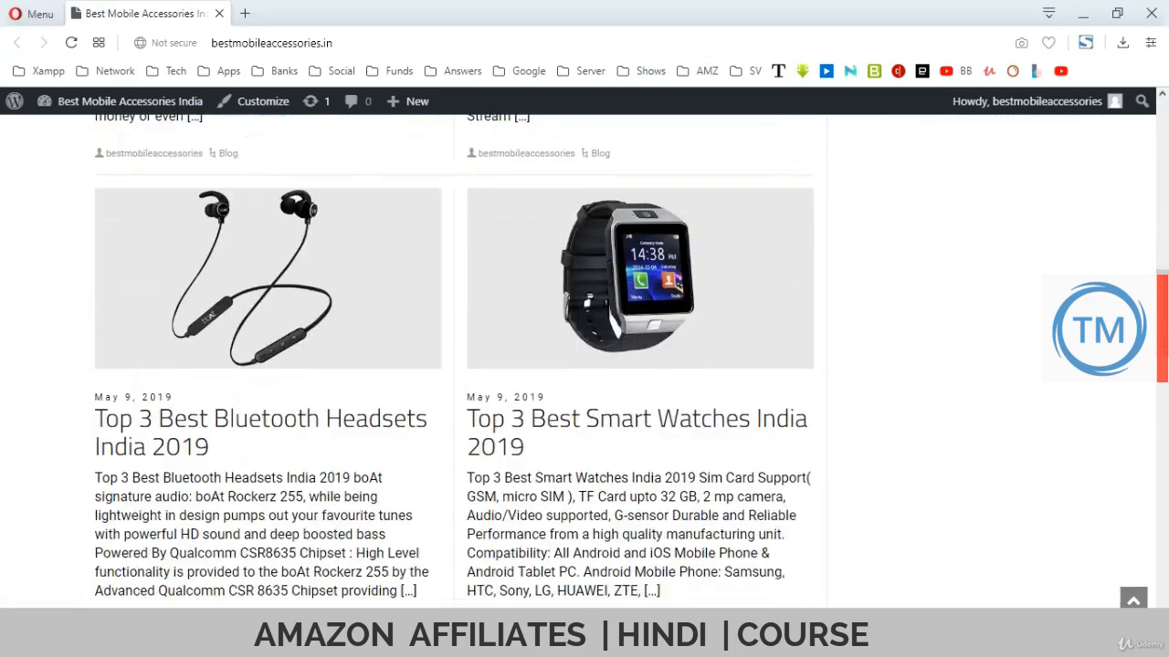
{"action": "scroll", "coordinate": [585, 365], "scroll_direction": "down", "scroll_amount": 2}
{"action": "scroll", "coordinate": [584, 365], "scroll_direction": "up", "scroll_amount": 15}
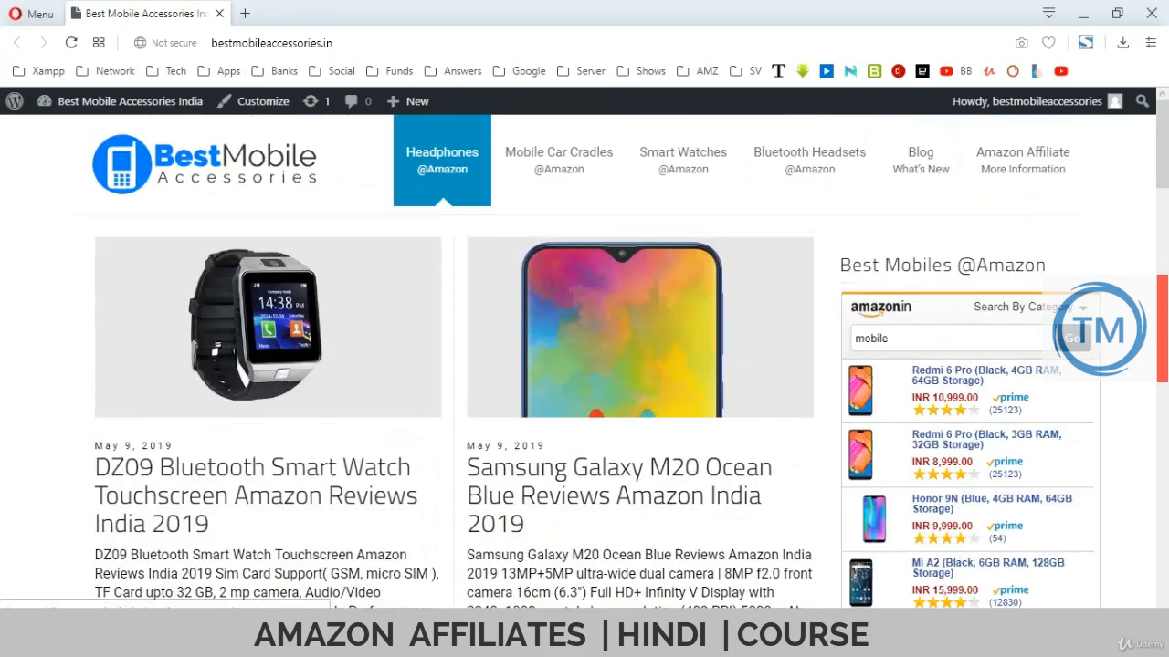
{"action": "left_click", "coordinate": [1152, 13]}
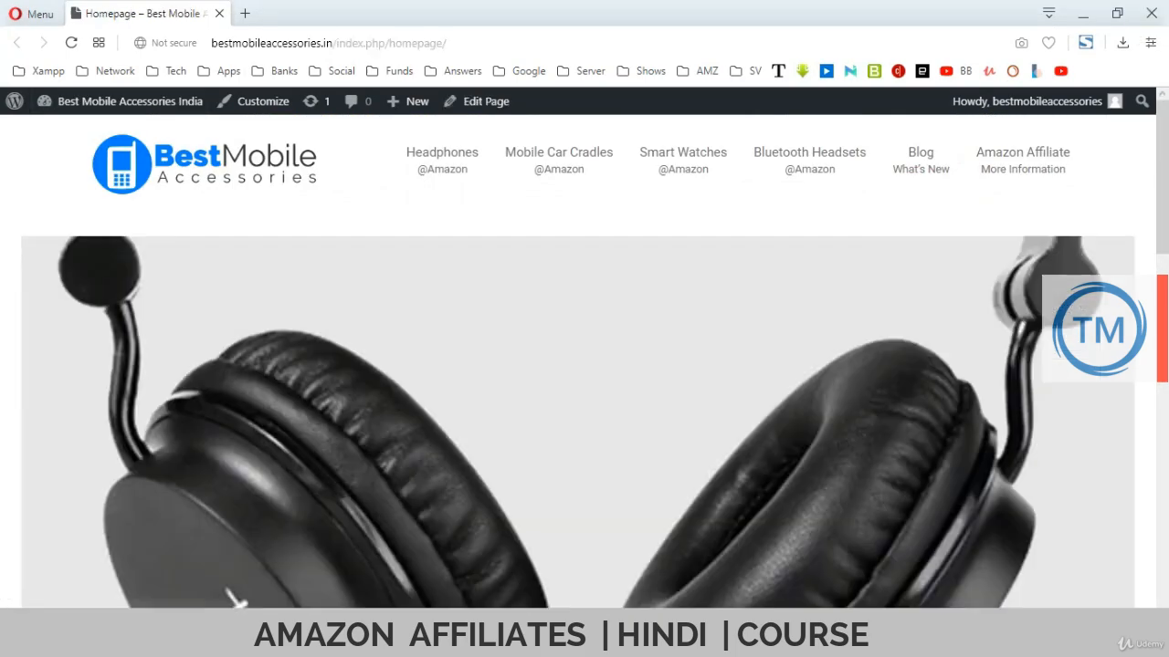
- Review the custom homepage from the slider through the blog carousel to the footer and return to its page editor
{"action": "mouse_move", "coordinate": [1022, 169]}
{"action": "scroll", "coordinate": [584, 365], "scroll_direction": "down", "scroll_amount": 12}
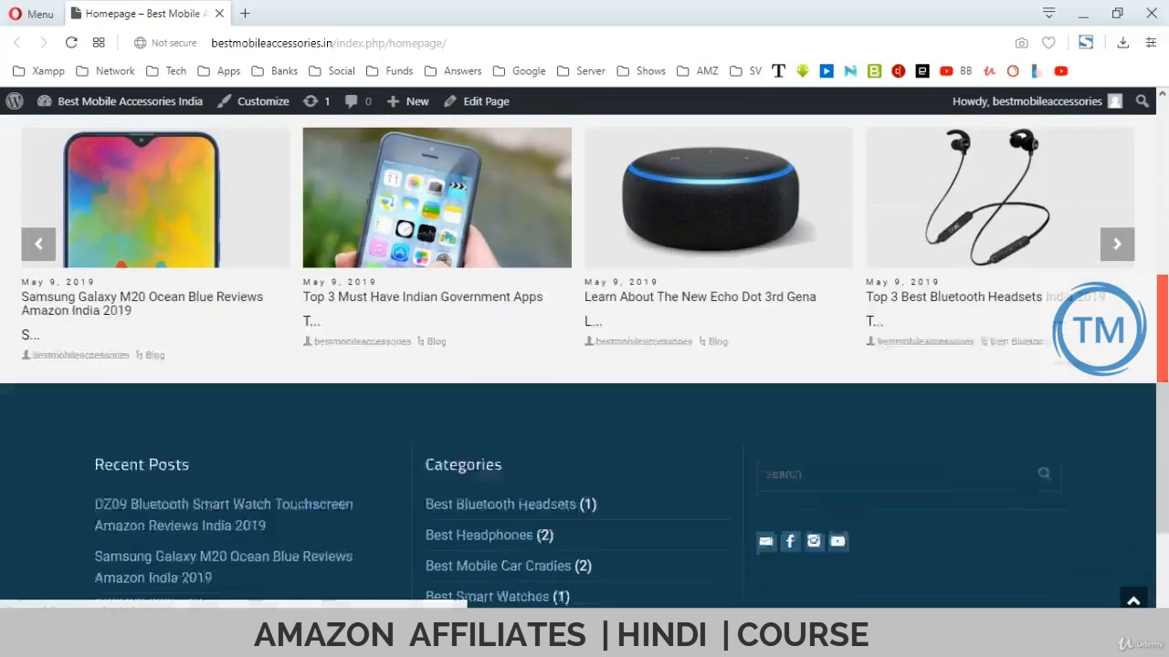
{"action": "scroll", "coordinate": [584, 365], "scroll_direction": "up", "scroll_amount": 5}
{"action": "scroll", "coordinate": [742, 294], "scroll_direction": "down", "scroll_amount": 4}
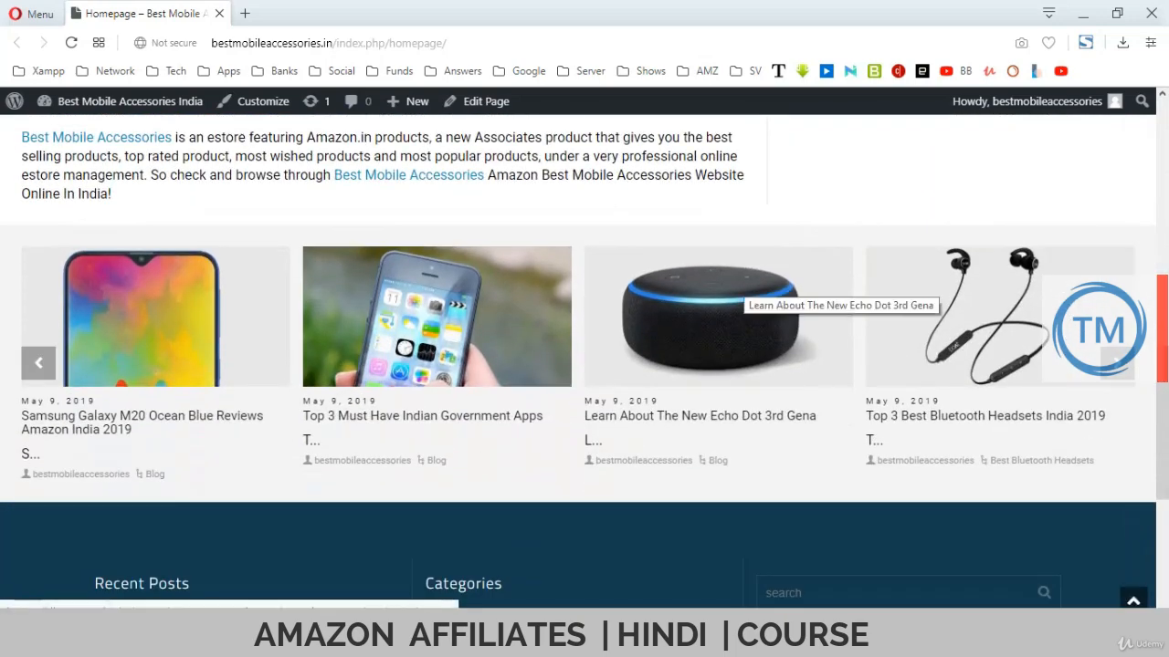
{"action": "scroll", "coordinate": [741, 294], "scroll_direction": "down", "scroll_amount": 3}
{"action": "scroll", "coordinate": [741, 294], "scroll_direction": "up", "scroll_amount": 4}
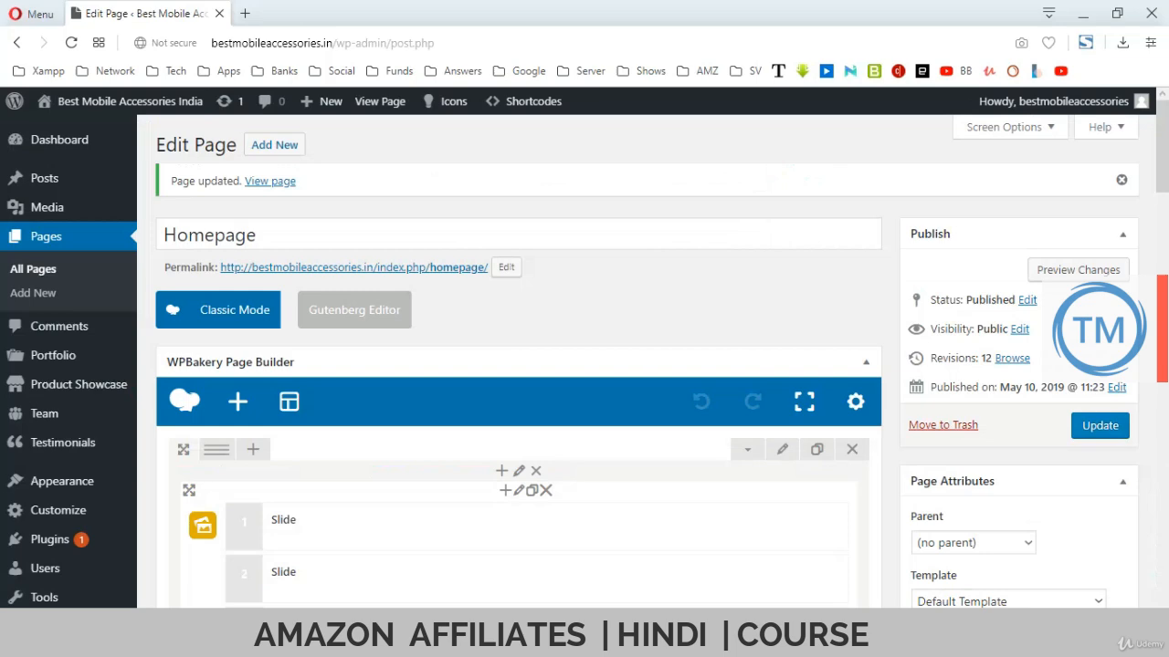
- Add a Heading element above the Blog Carousel in its row
{"action": "scroll", "coordinate": [519, 365], "scroll_direction": "down", "scroll_amount": 8}
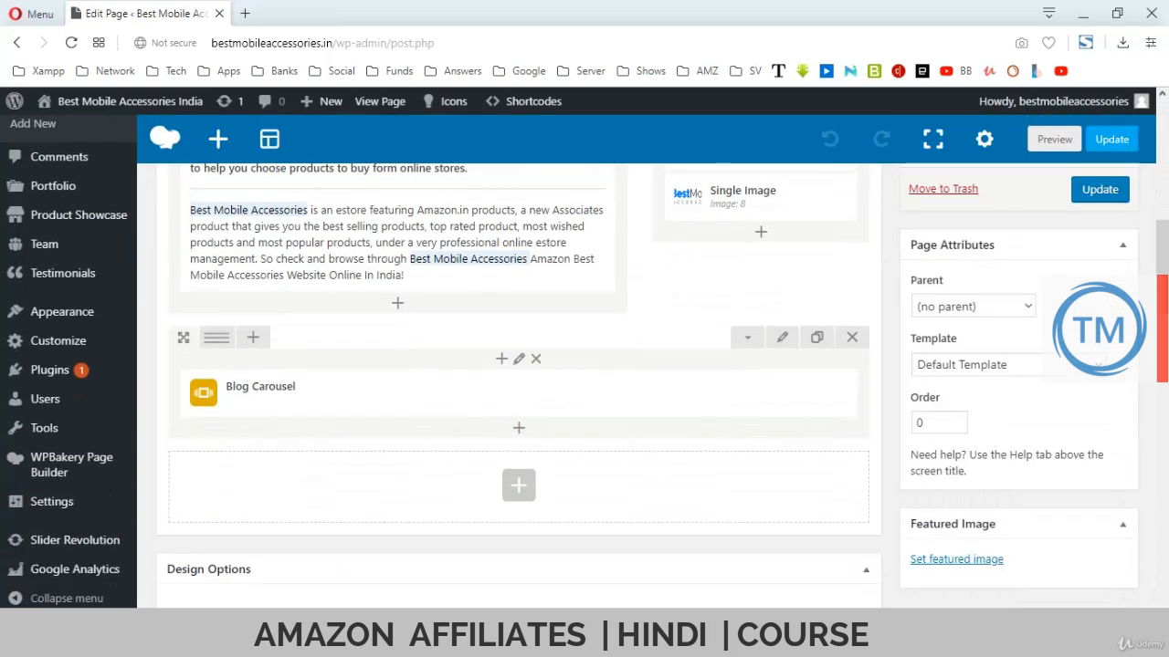
{"action": "mouse_move", "coordinate": [519, 393]}
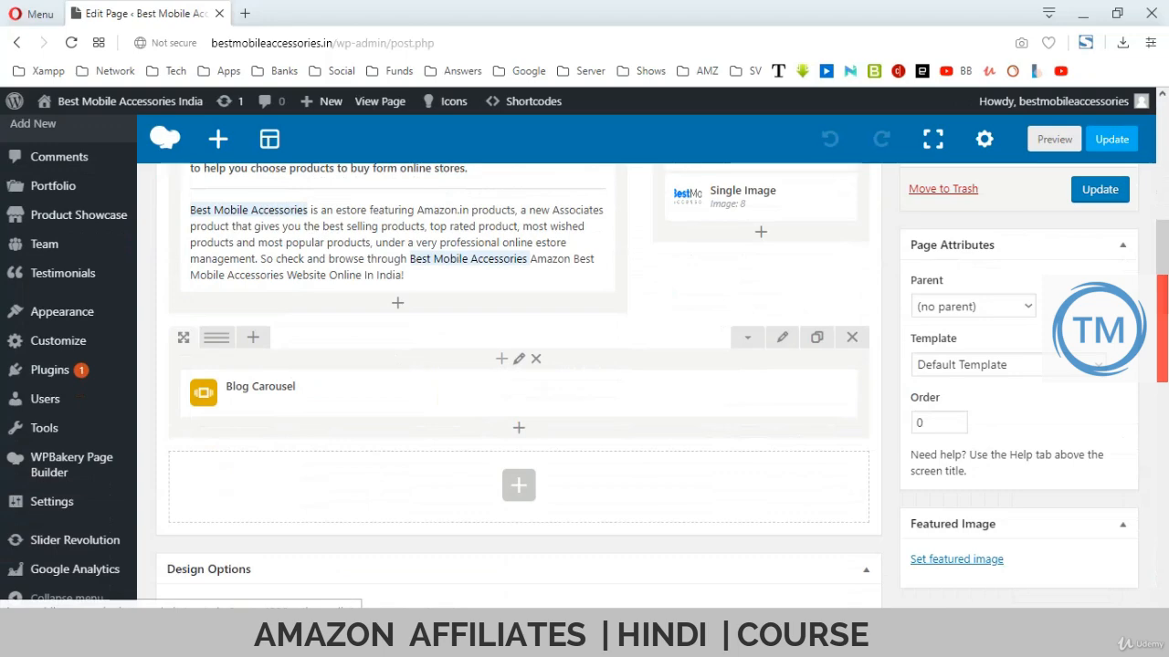
{"action": "left_click", "coordinate": [501, 359]}
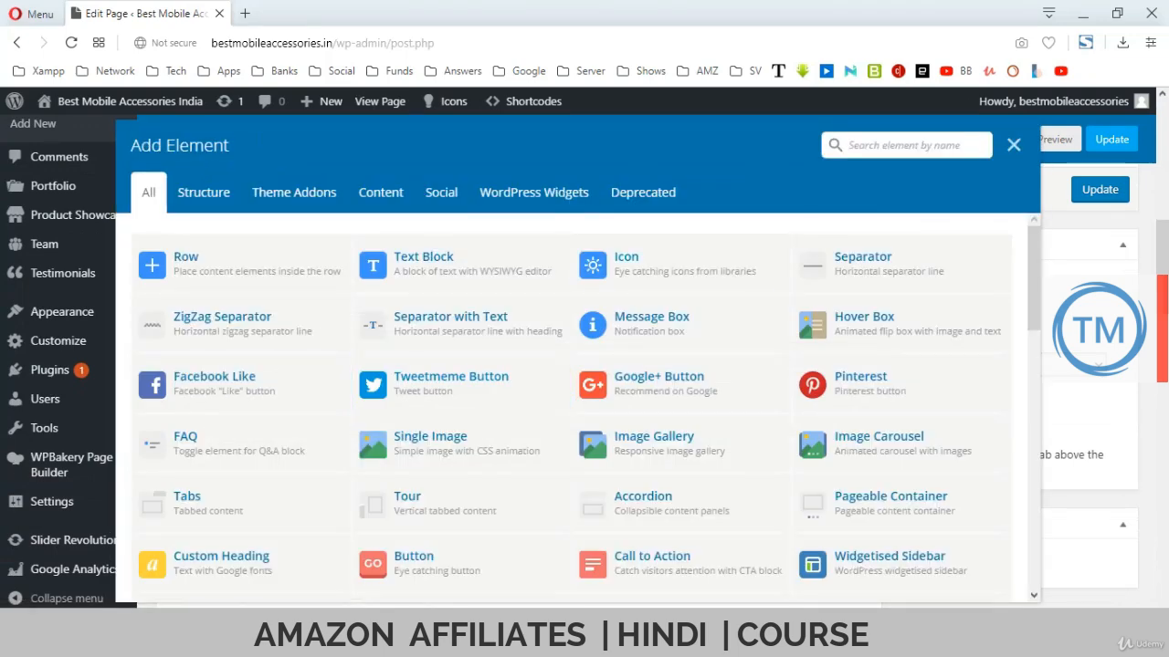
{"action": "left_click", "coordinate": [899, 146]}
{"action": "type", "text": "heading"}
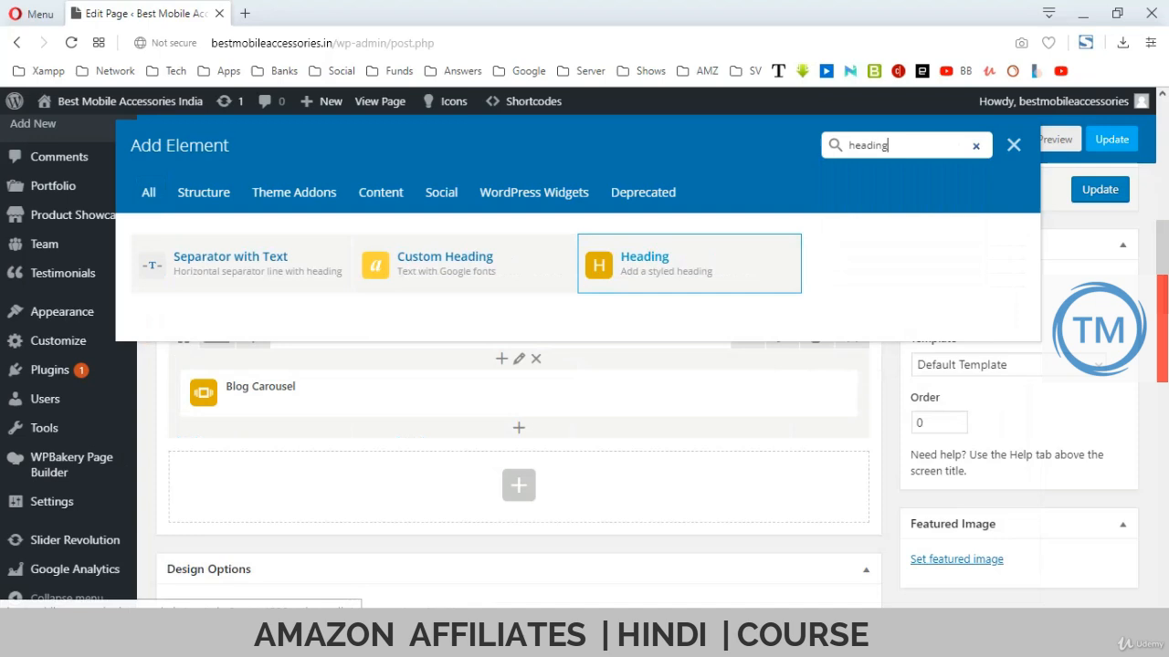
{"action": "left_click", "coordinate": [650, 265]}
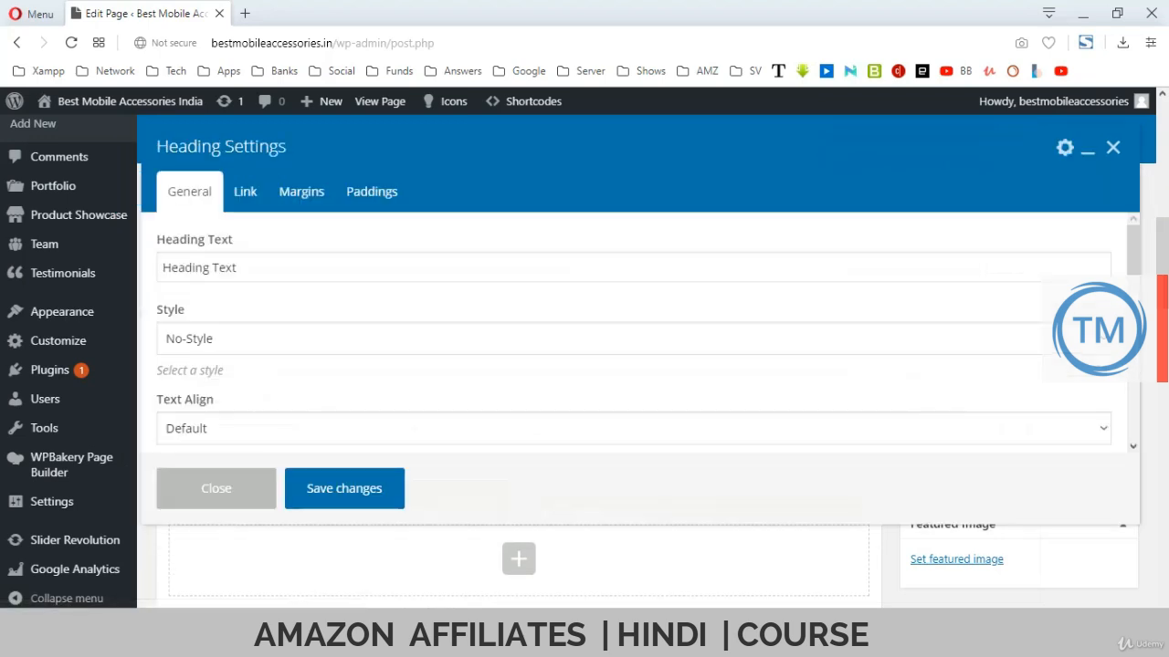
- Set the heading text to "Latest Posts" with Style Four, the centered style with a thin line below and punchline
{"action": "type", "text": "La"}
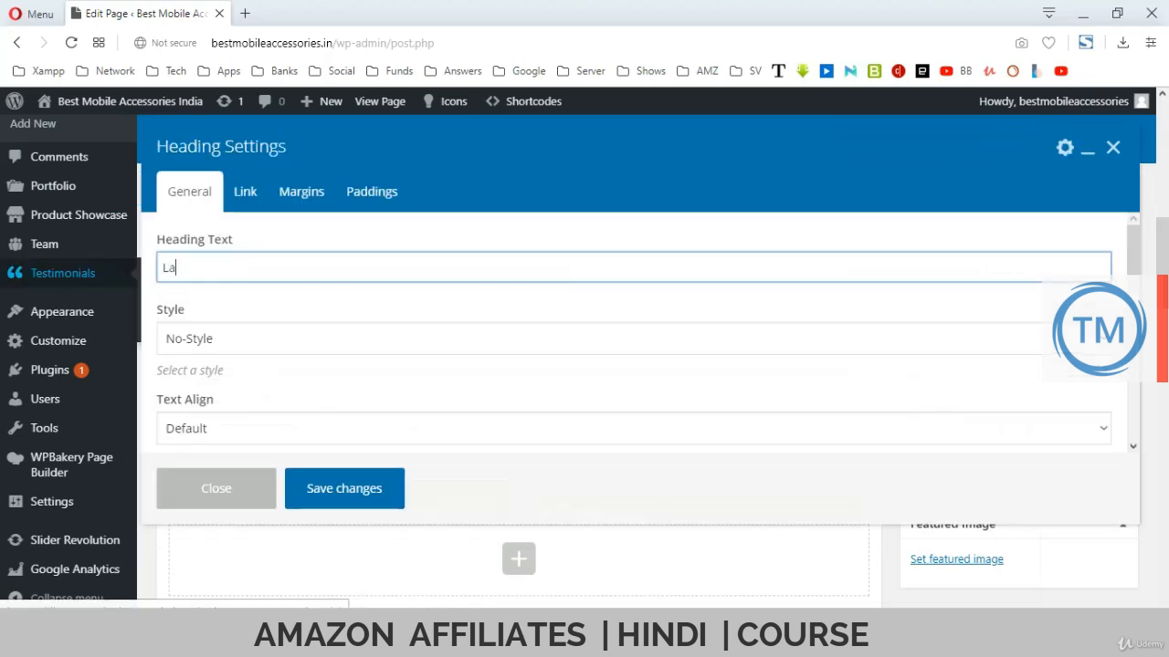
{"action": "type", "text": "test Posts"}
{"action": "left_click", "coordinate": [274, 338]}
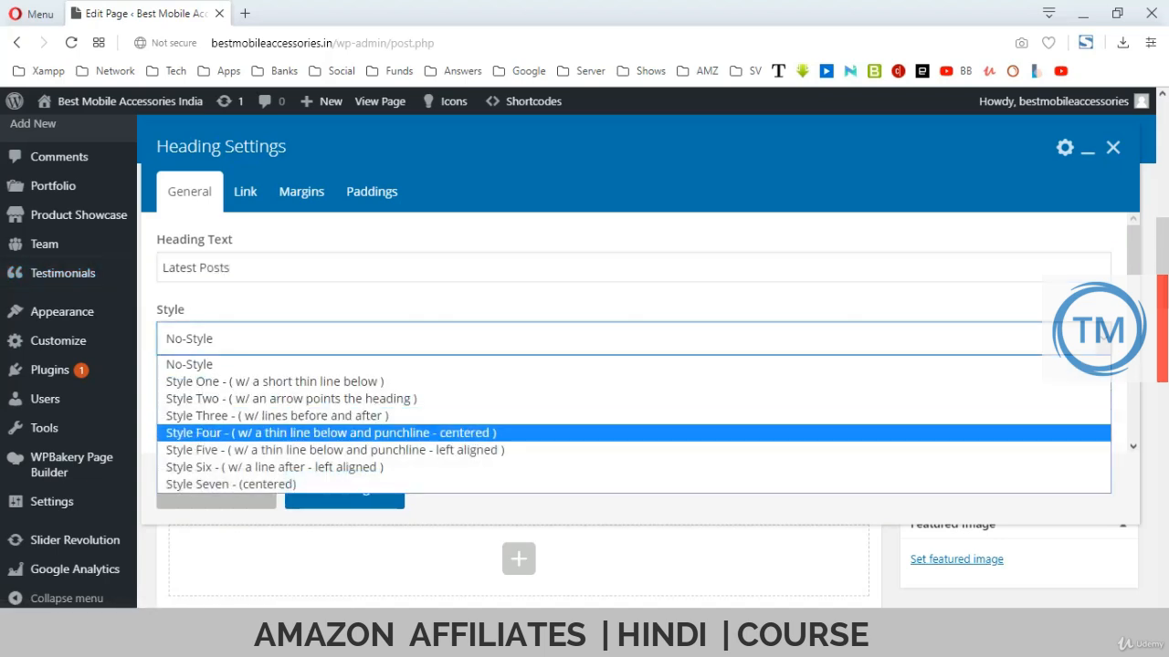
{"action": "left_click", "coordinate": [310, 432]}
- Enter the punchline "Checkout The Most Popular Posts!" and save the heading settings
{"action": "left_click", "coordinate": [194, 428]}
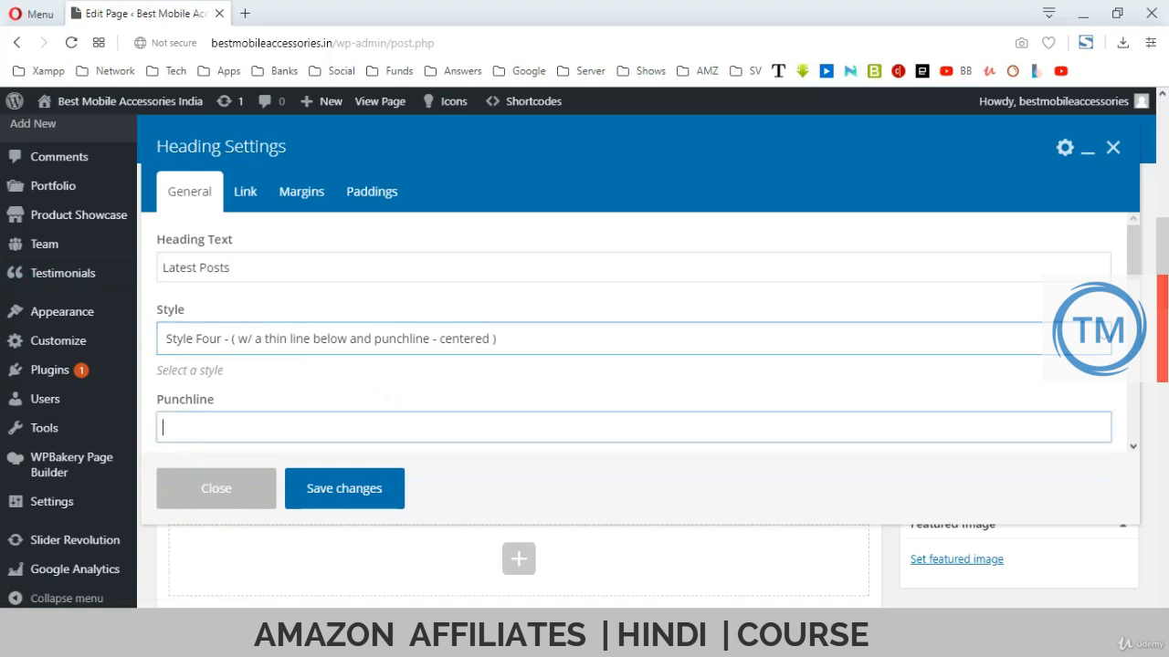
{"action": "type", "text": "Ch"}
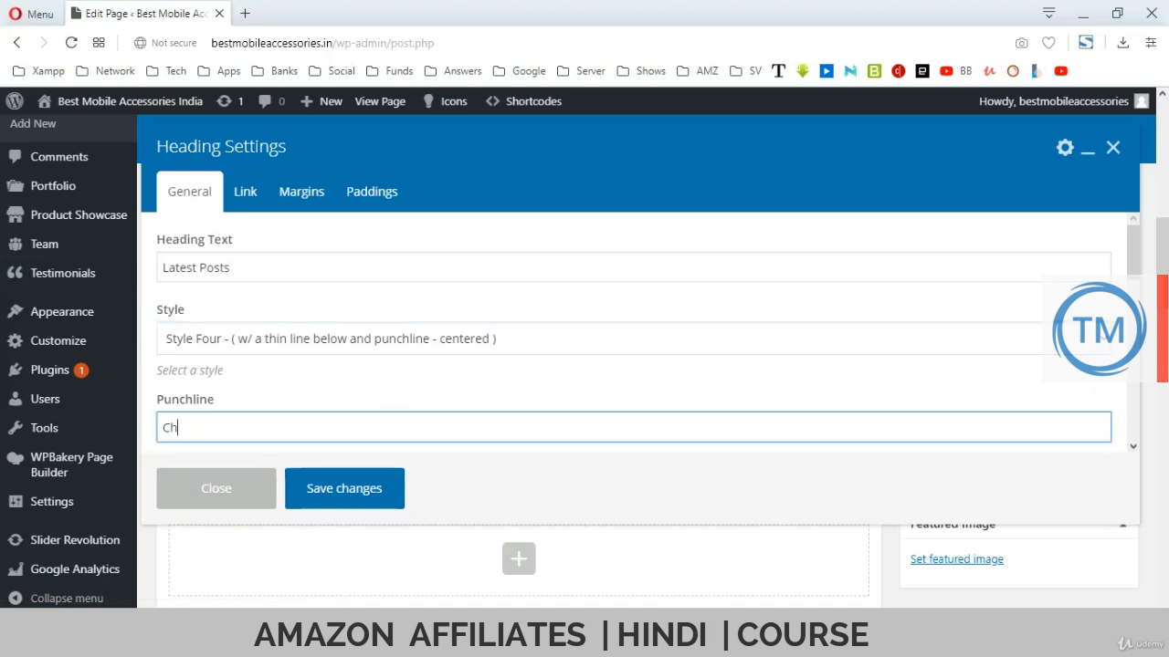
{"action": "type", "text": "eckout The N"}
{"action": "type", "text": "Ost Pol"}
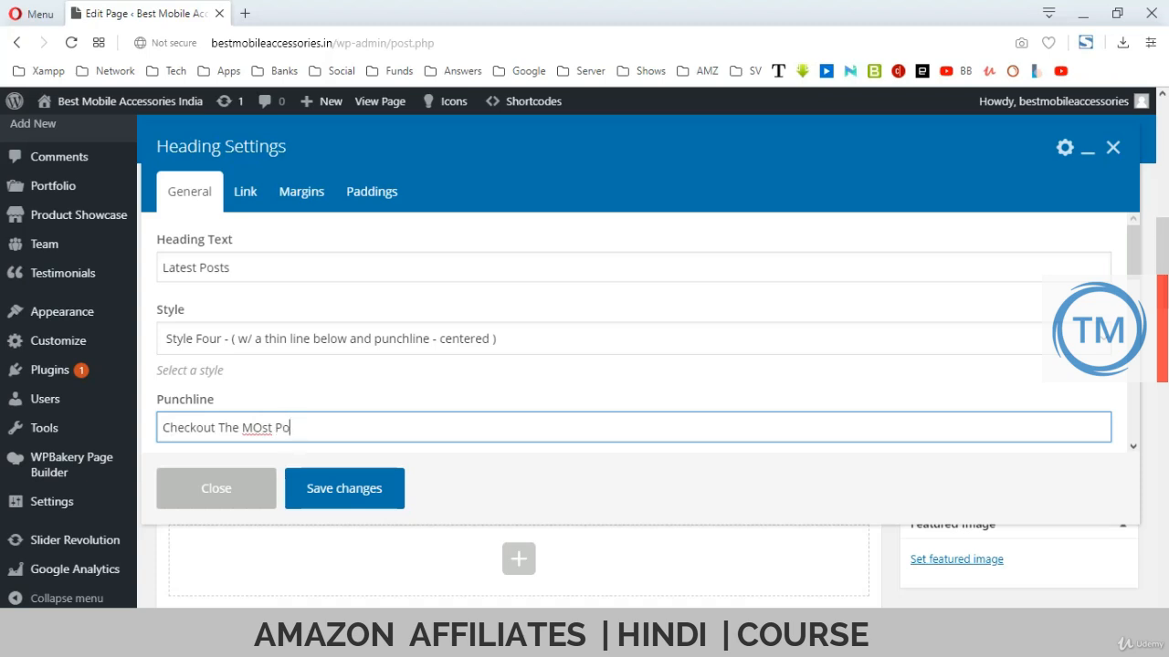
{"action": "key", "text": "BackSpace"}
{"action": "key", "text": "BackSpace"}
{"action": "key", "text": "BackSpace"}
{"action": "key", "text": "BackSpace"}
{"action": "key", "text": "BackSpace"}
{"action": "key", "text": "BackSpace"}
{"action": "type", "text": "ost Popular Posts"}
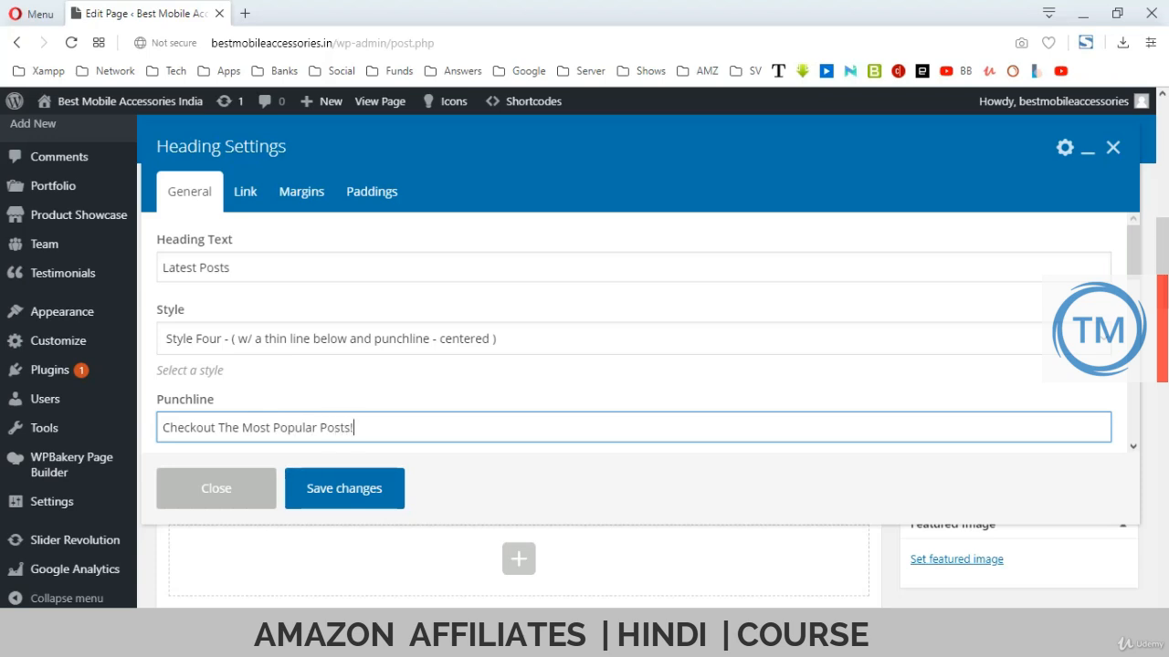
{"action": "type", "text": "!"}
{"action": "left_click", "coordinate": [344, 489]}
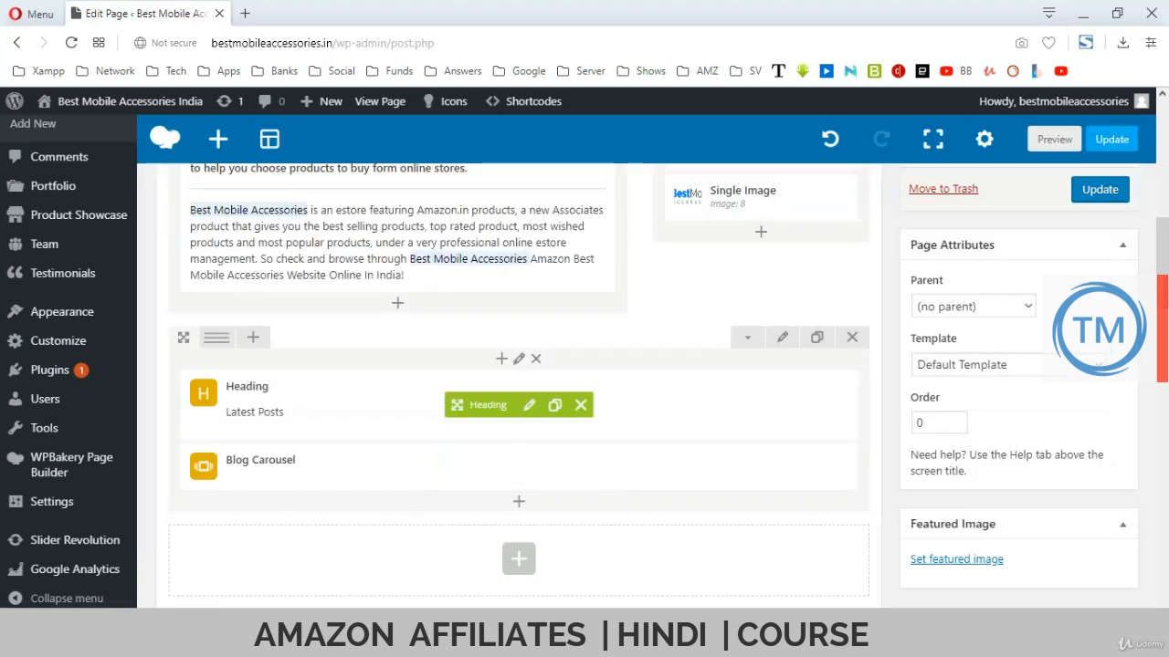
- Duplicate the row containing the Latest Posts heading and the Blog Carousel
{"action": "scroll", "coordinate": [519, 383], "scroll_direction": "down", "scroll_amount": 2}
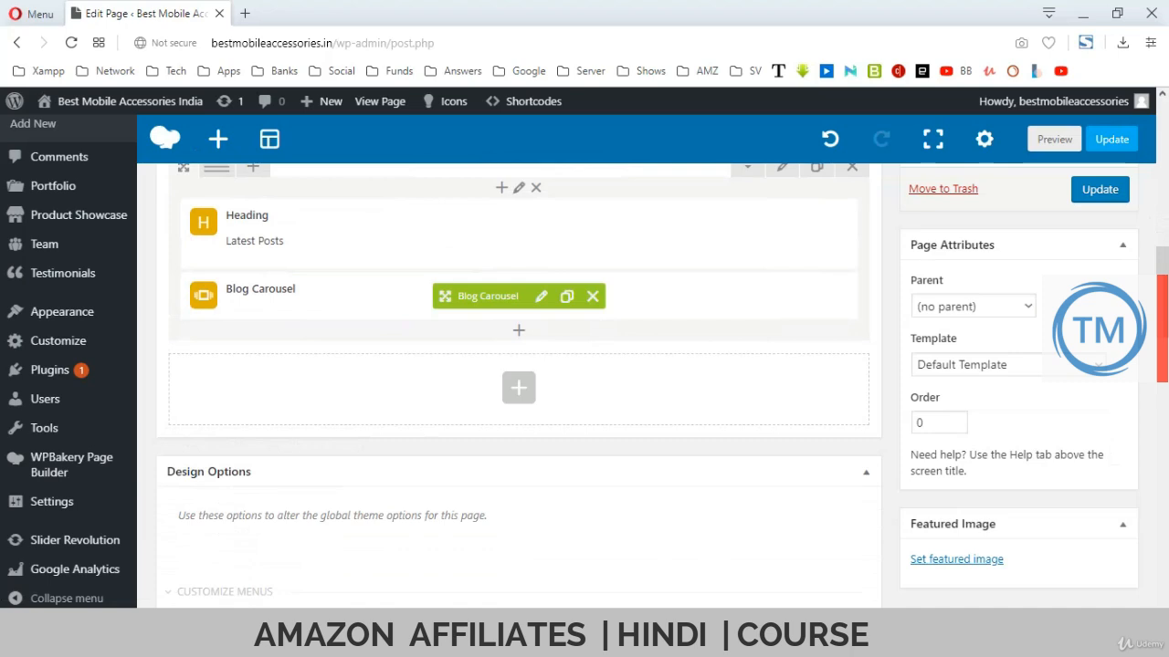
{"action": "scroll", "coordinate": [518, 311], "scroll_direction": "up", "scroll_amount": 1}
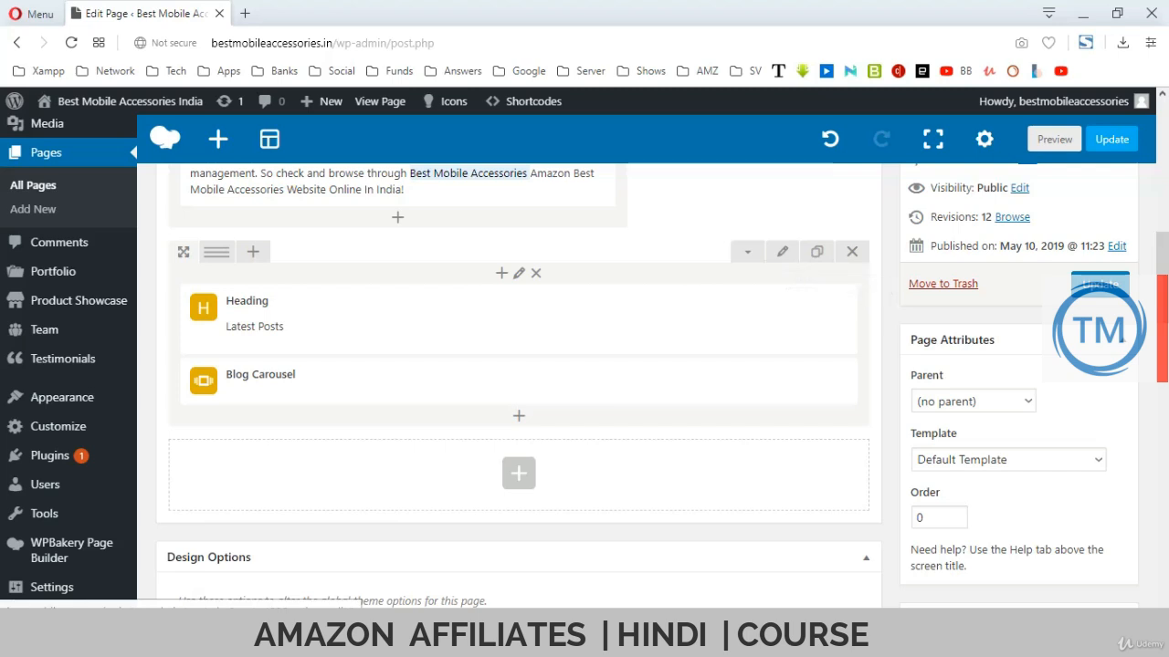
{"action": "left_click", "coordinate": [816, 251]}
- Limit the duplicated row's Blog Carousel to the Best Headphones and Best Mobile Car Cradles categories and save it
{"action": "scroll", "coordinate": [817, 251], "scroll_direction": "down", "scroll_amount": 1}
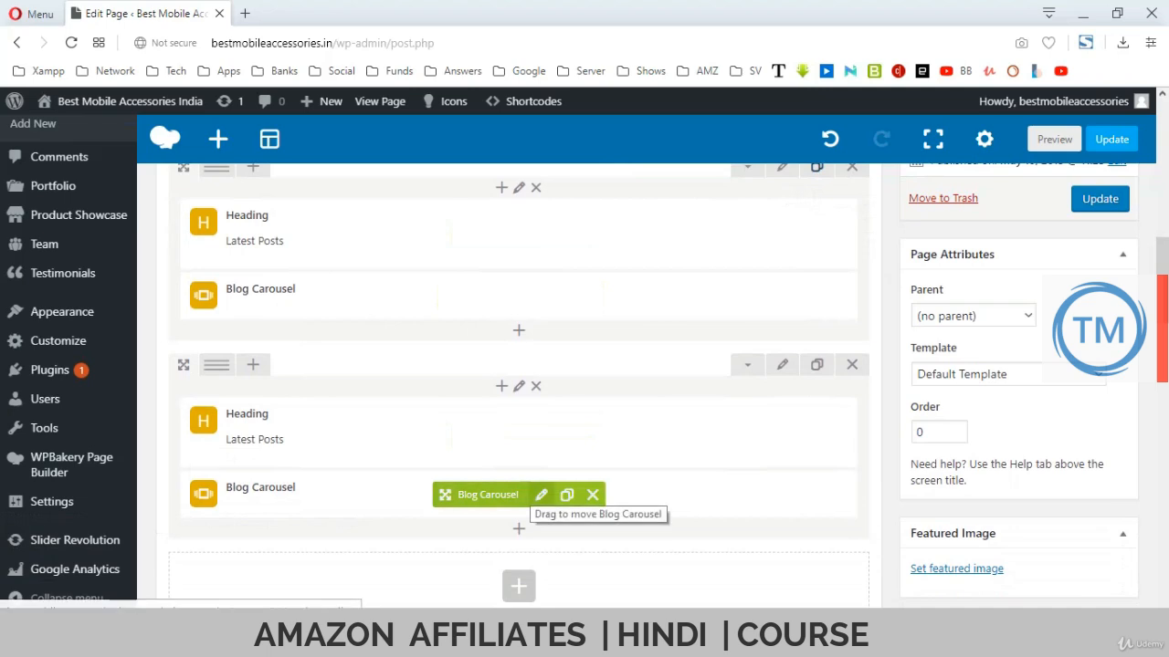
{"action": "left_click", "coordinate": [540, 495]}
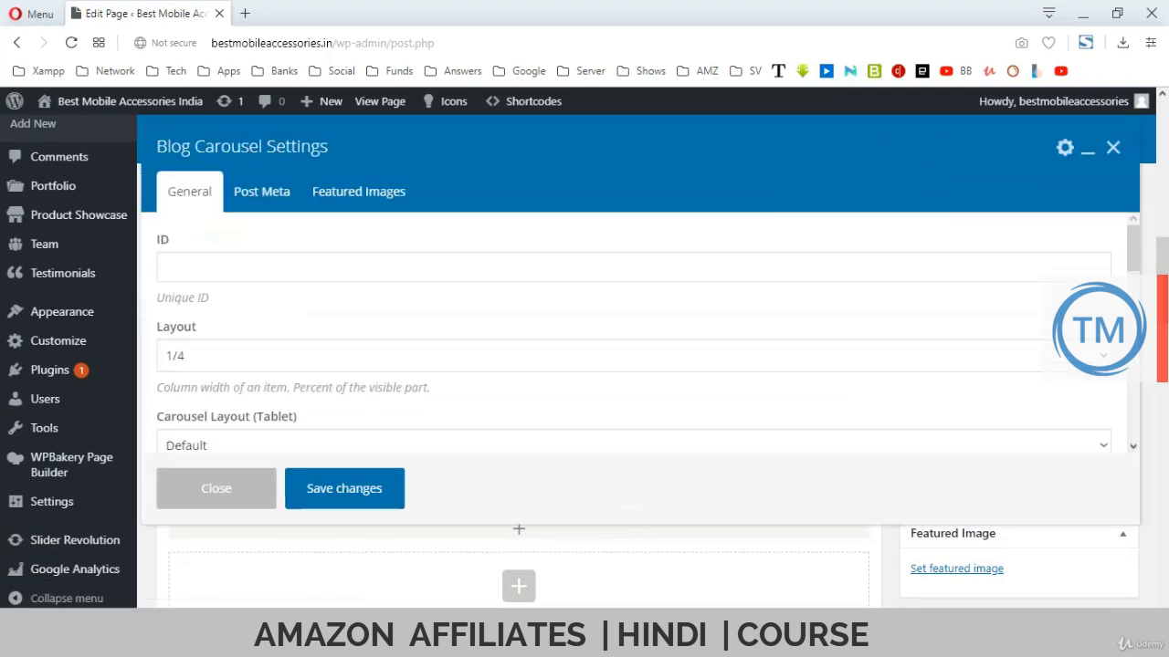
{"action": "scroll", "coordinate": [633, 334], "scroll_direction": "down", "scroll_amount": 10}
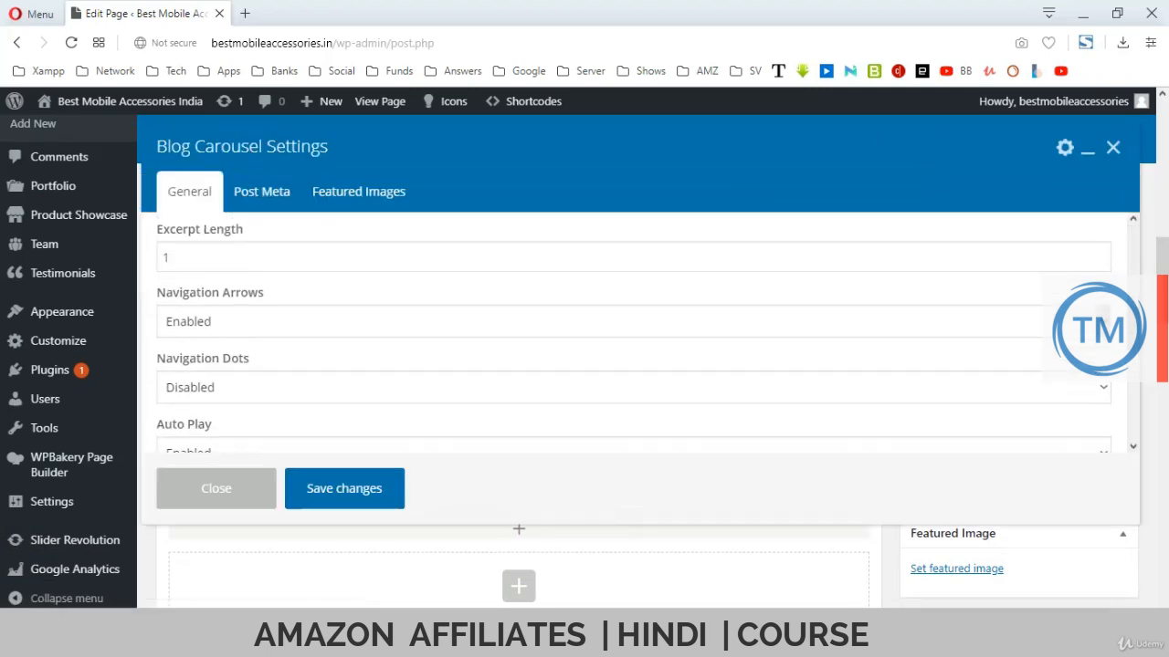
{"action": "scroll", "coordinate": [634, 333], "scroll_direction": "down", "scroll_amount": 6}
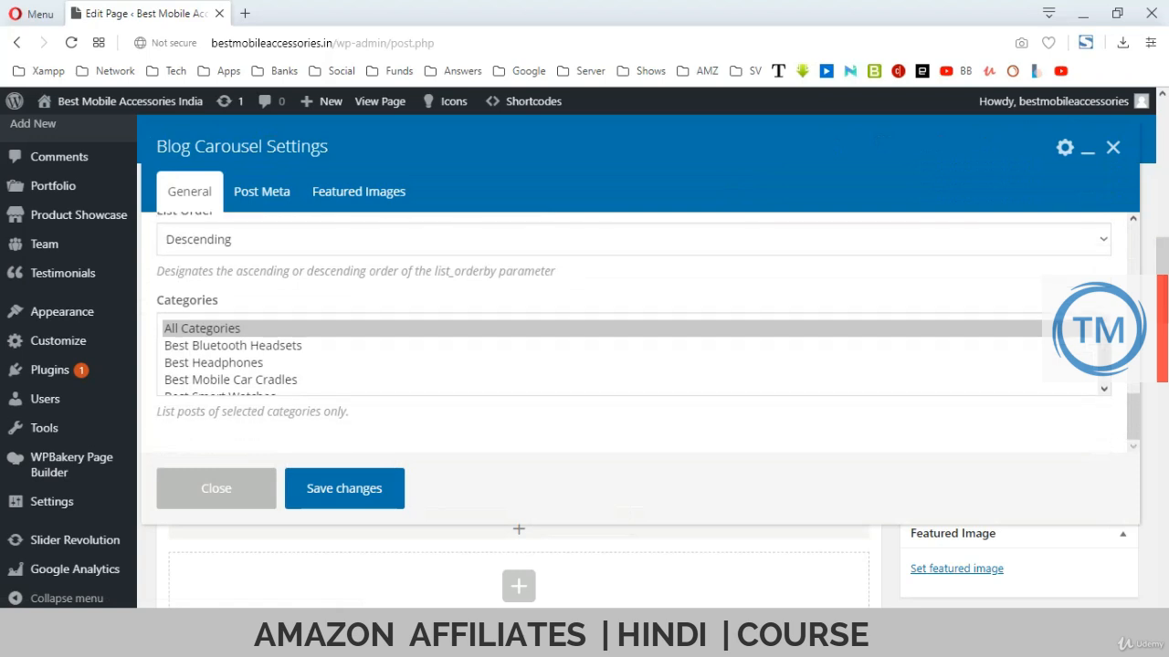
{"action": "left_click", "coordinate": [233, 346]}
{"action": "scroll", "coordinate": [233, 352], "scroll_direction": "down", "scroll_amount": 1}
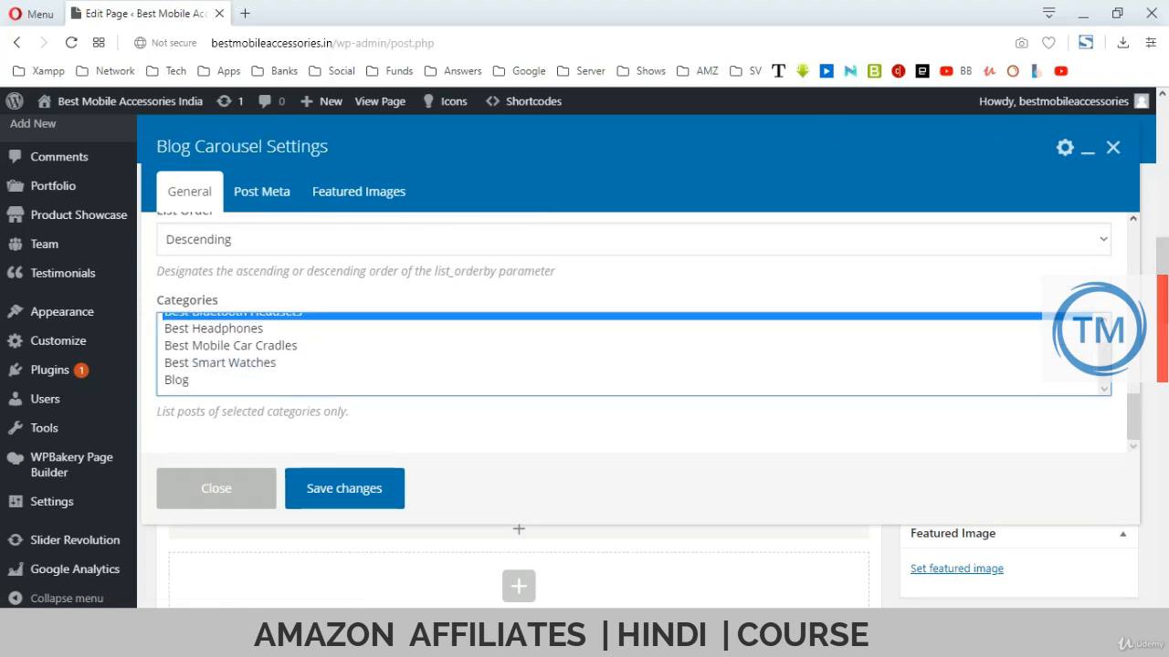
{"action": "left_click", "coordinate": [231, 346]}
{"action": "left_click", "coordinate": [213, 328], "text": "ctrl"}
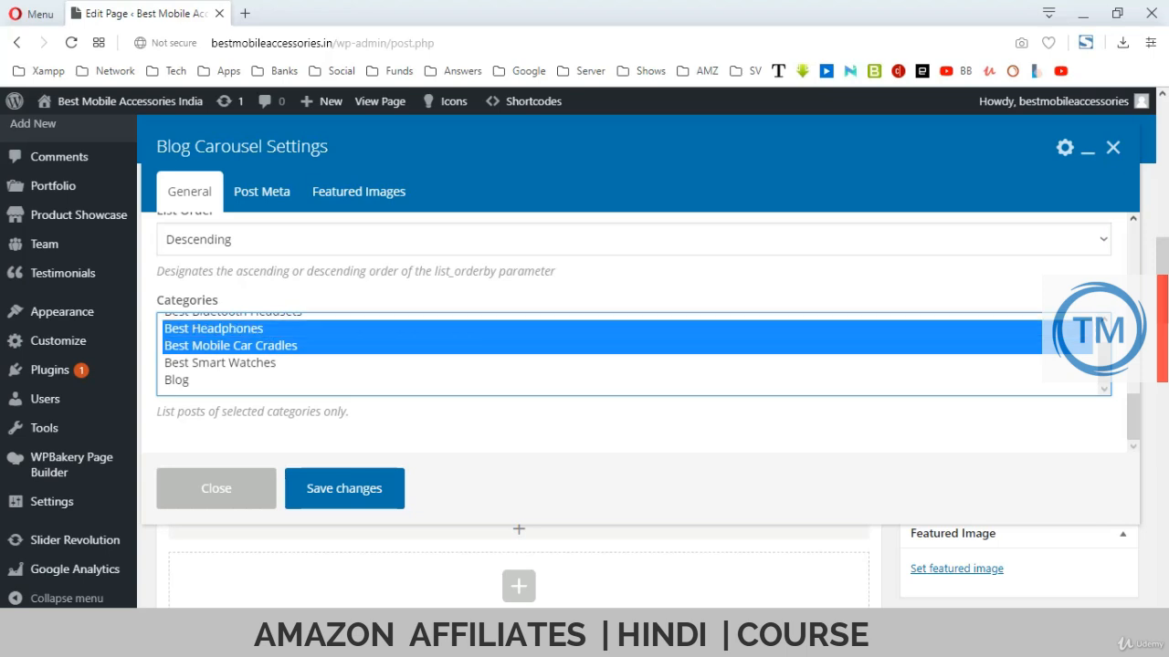
{"action": "left_click", "coordinate": [344, 488]}
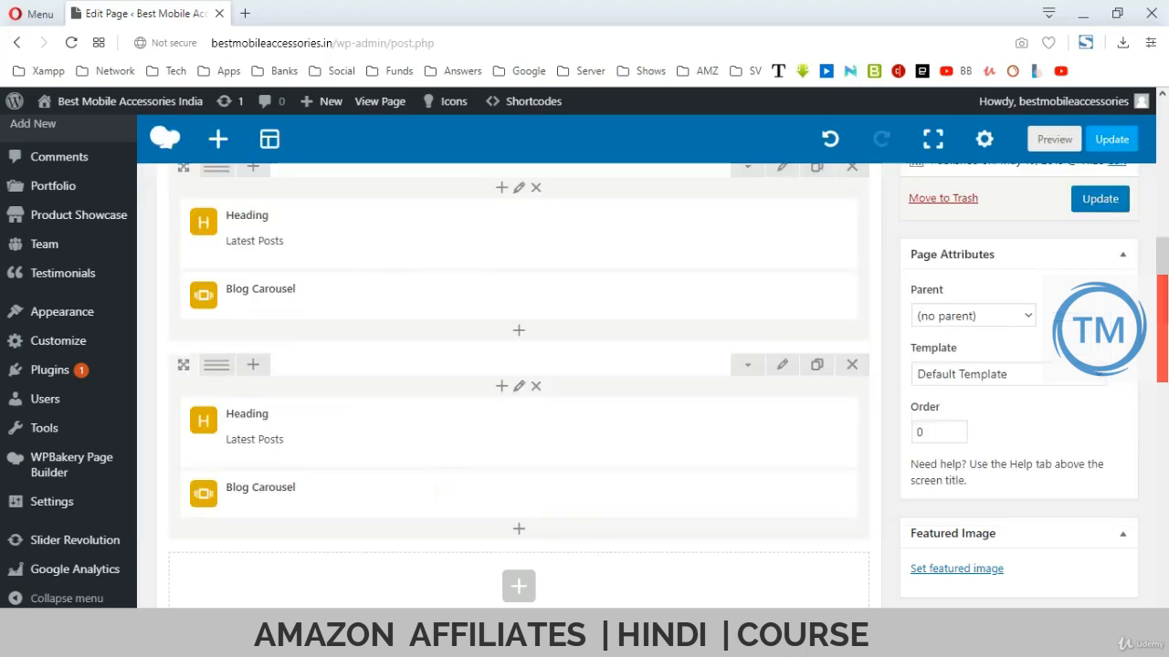
- Duplicate the second carousel row and limit the new copy's Blog Carousel to the Blog category, saving the settings
{"action": "scroll", "coordinate": [519, 411], "scroll_direction": "down", "scroll_amount": 2}
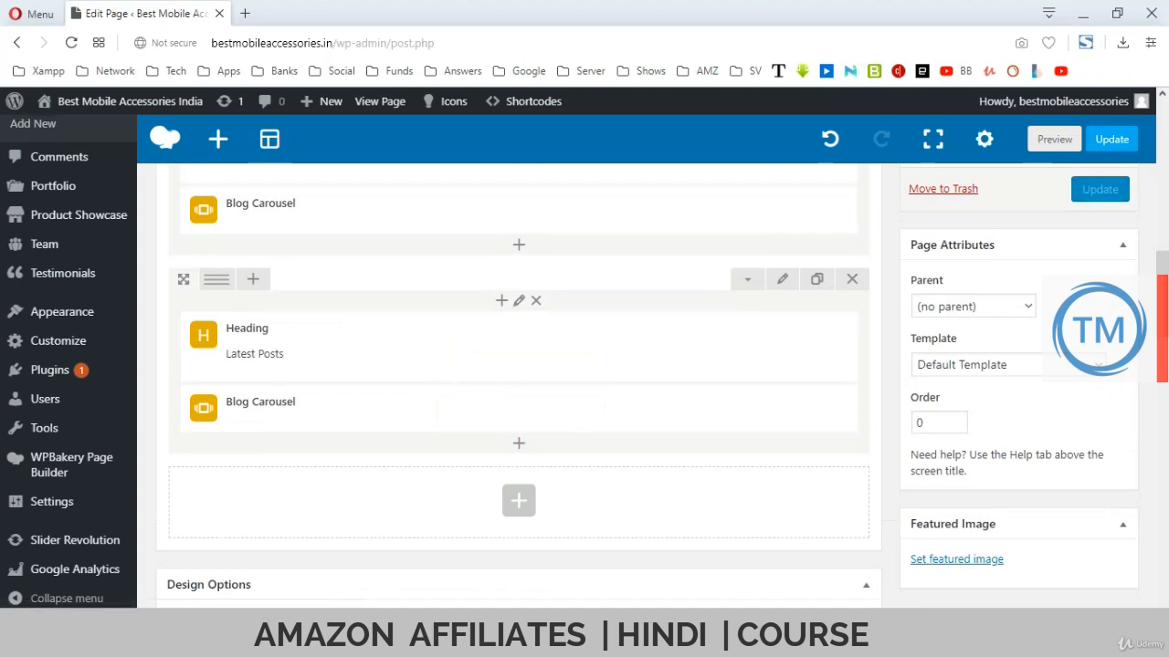
{"action": "left_click", "coordinate": [816, 278]}
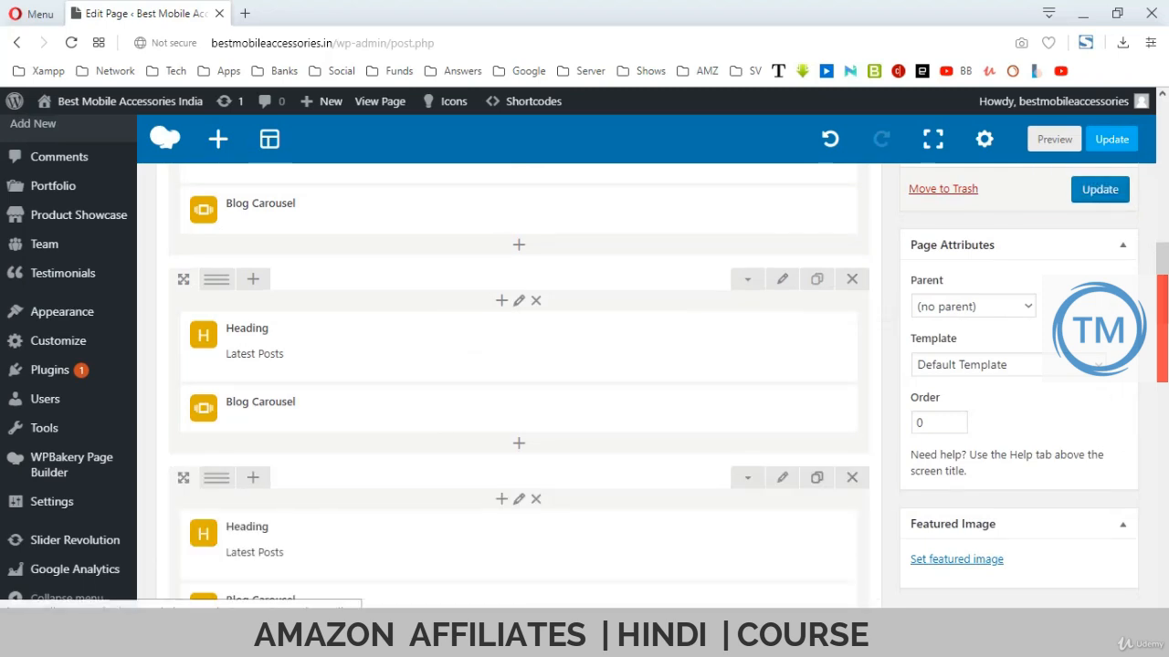
{"action": "scroll", "coordinate": [519, 356], "scroll_direction": "down", "scroll_amount": 6}
{"action": "left_click", "coordinate": [541, 352]}
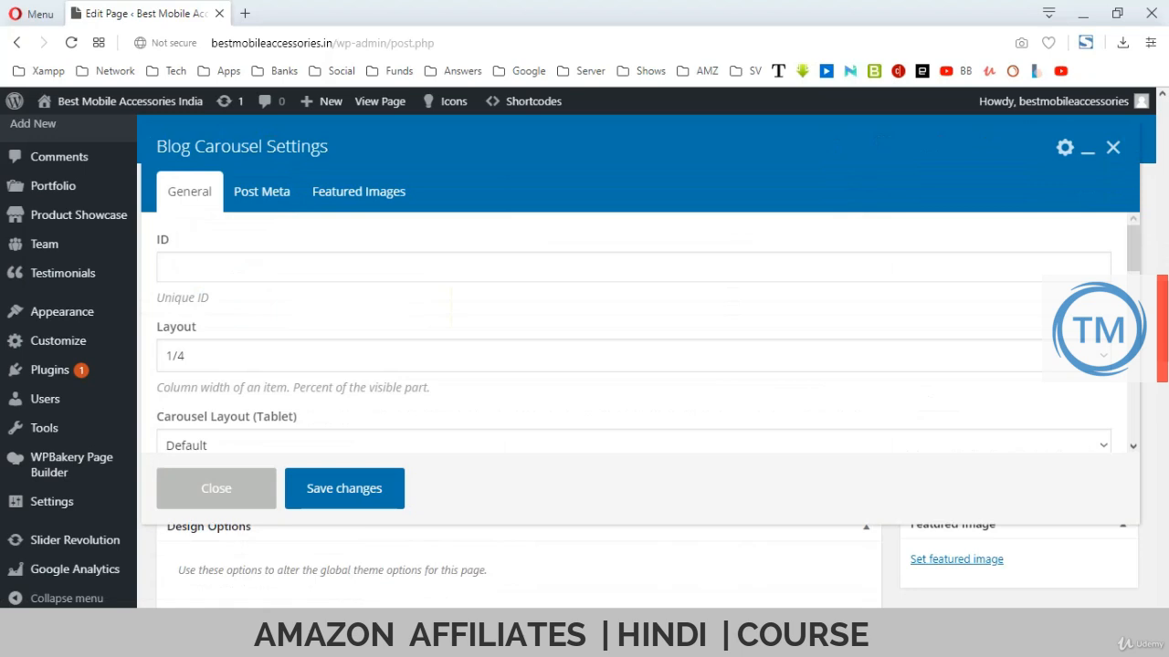
{"action": "scroll", "coordinate": [635, 333], "scroll_direction": "down", "scroll_amount": 10}
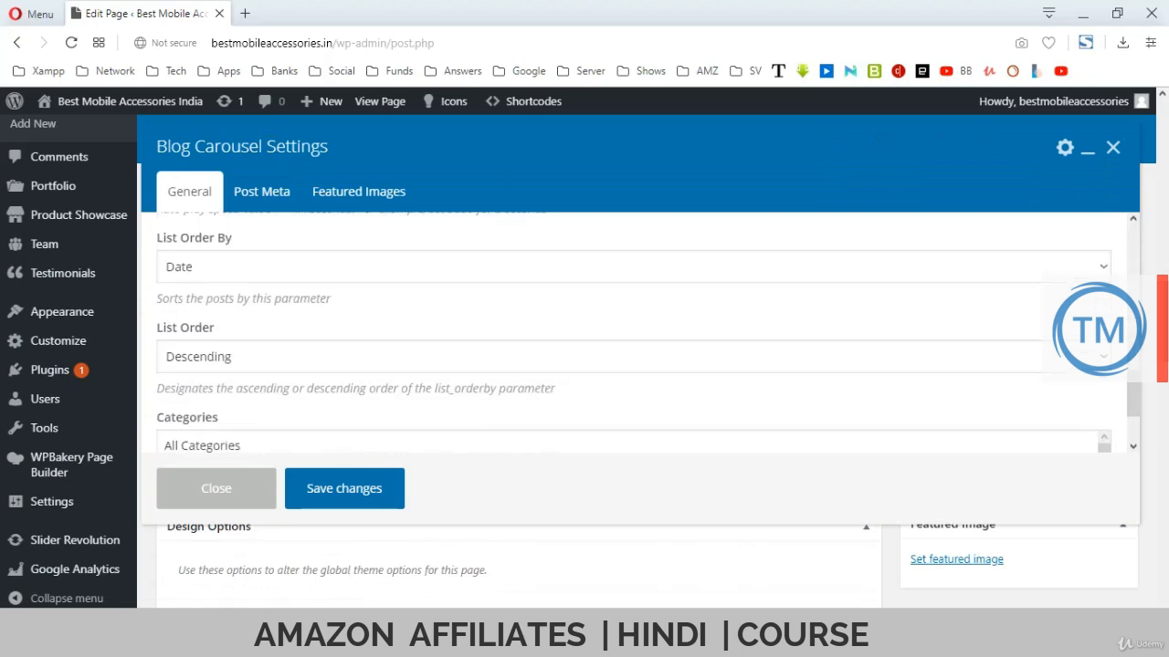
{"action": "left_click", "coordinate": [230, 380]}
{"action": "scroll", "coordinate": [230, 380], "scroll_direction": "down", "scroll_amount": 1}
{"action": "left_click", "coordinate": [230, 380]}
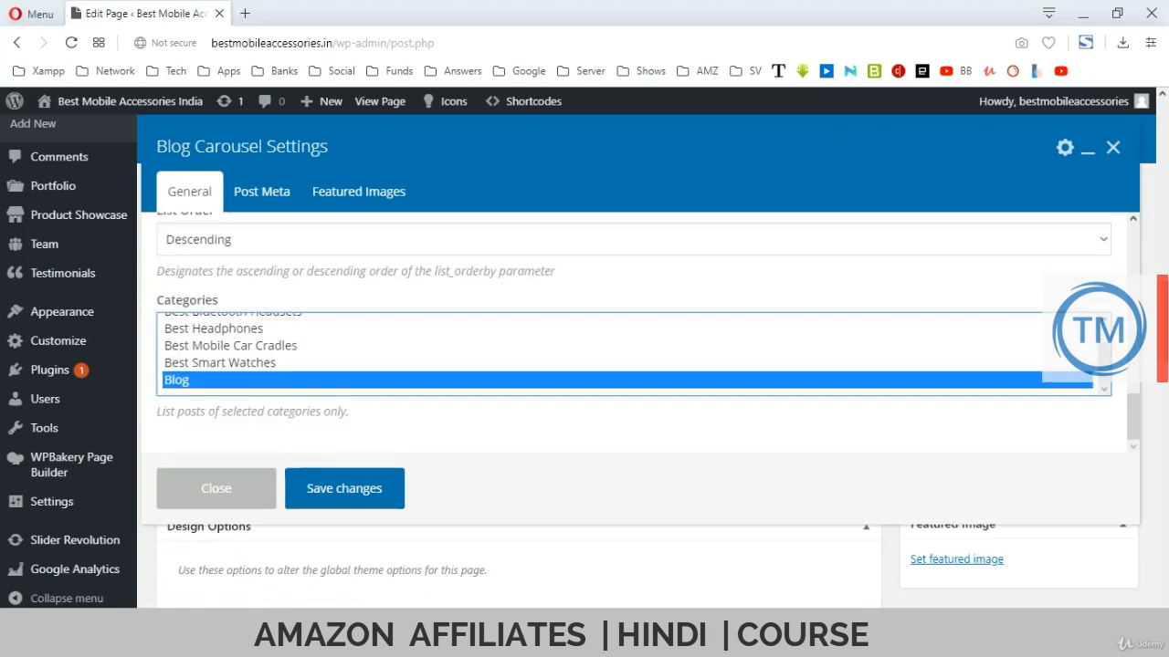
{"action": "left_click", "coordinate": [344, 489]}
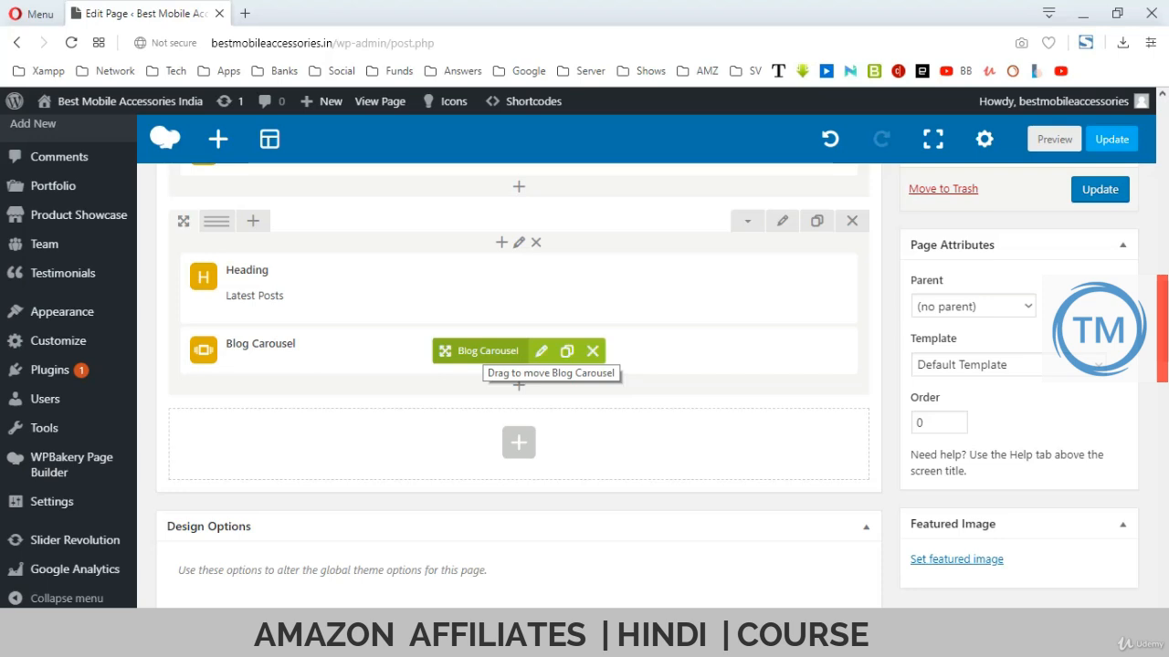
- Change the punchline of the last carousel row's heading to "Checkout The Most Recent Posts!" and save the heading settings
{"action": "left_click", "coordinate": [530, 287]}
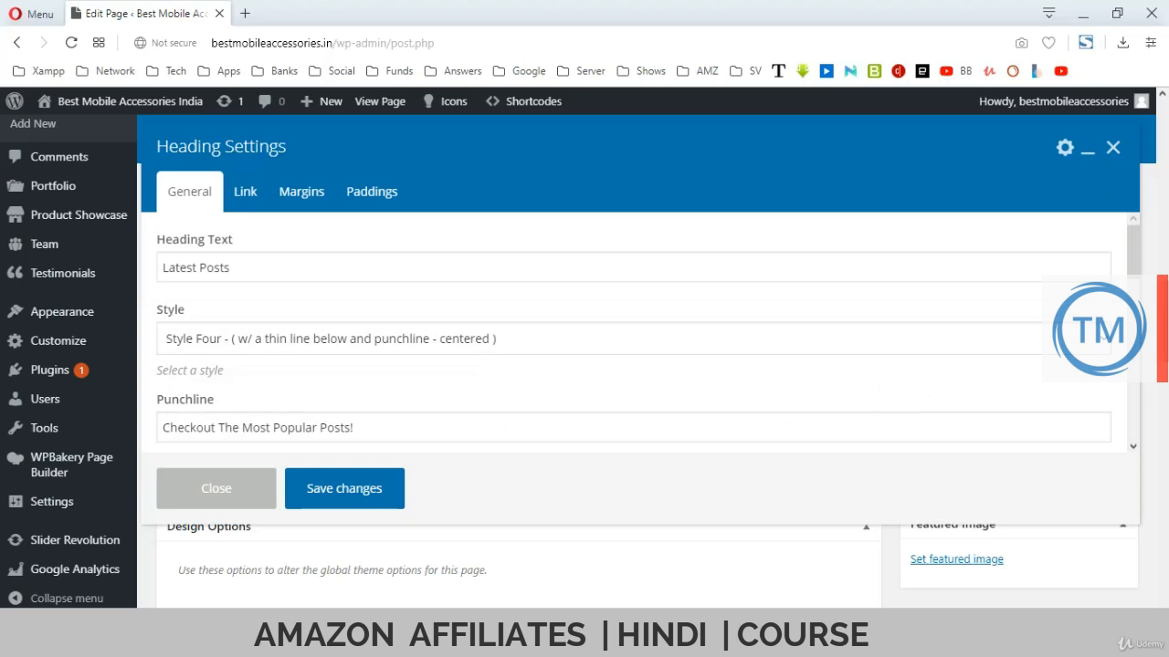
{"action": "left_click_drag", "start_coordinate": [271, 428], "coordinate": [318, 427]}
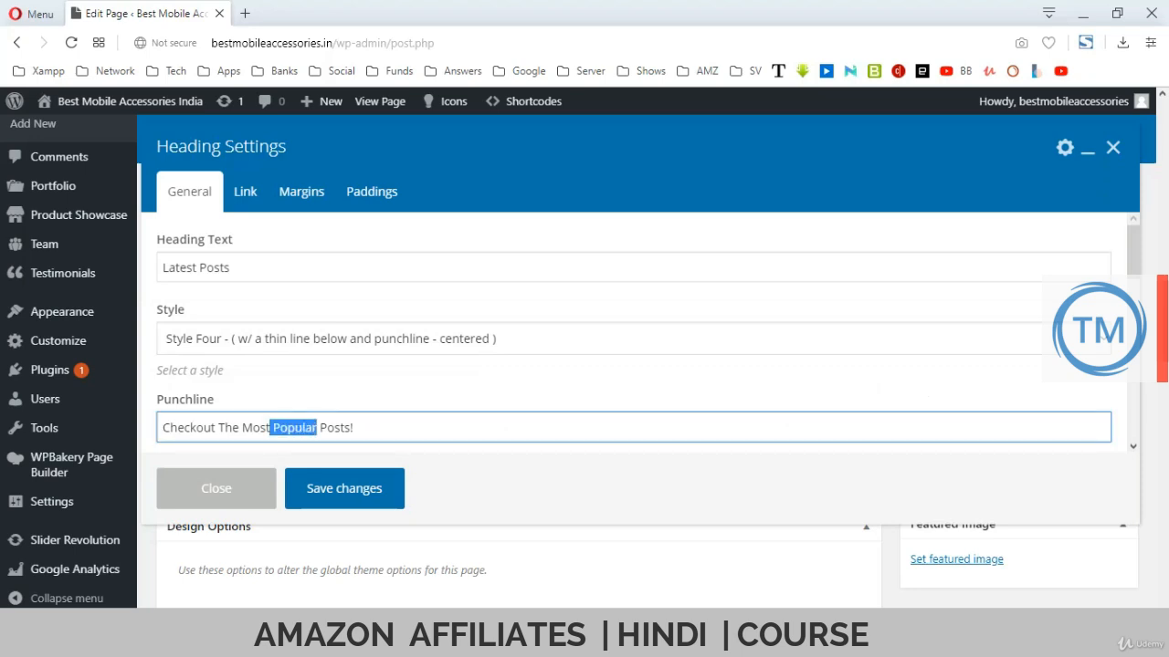
{"action": "type", "text": "Recent"}
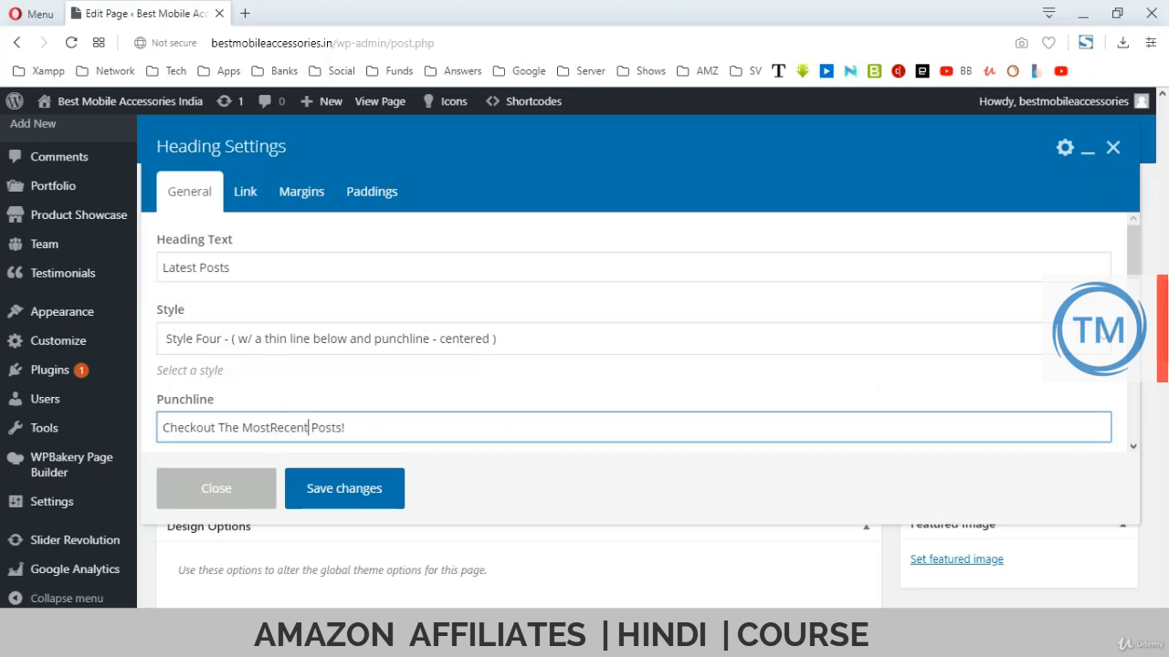
{"action": "left_click", "coordinate": [269, 428]}
{"action": "left_click", "coordinate": [344, 488]}
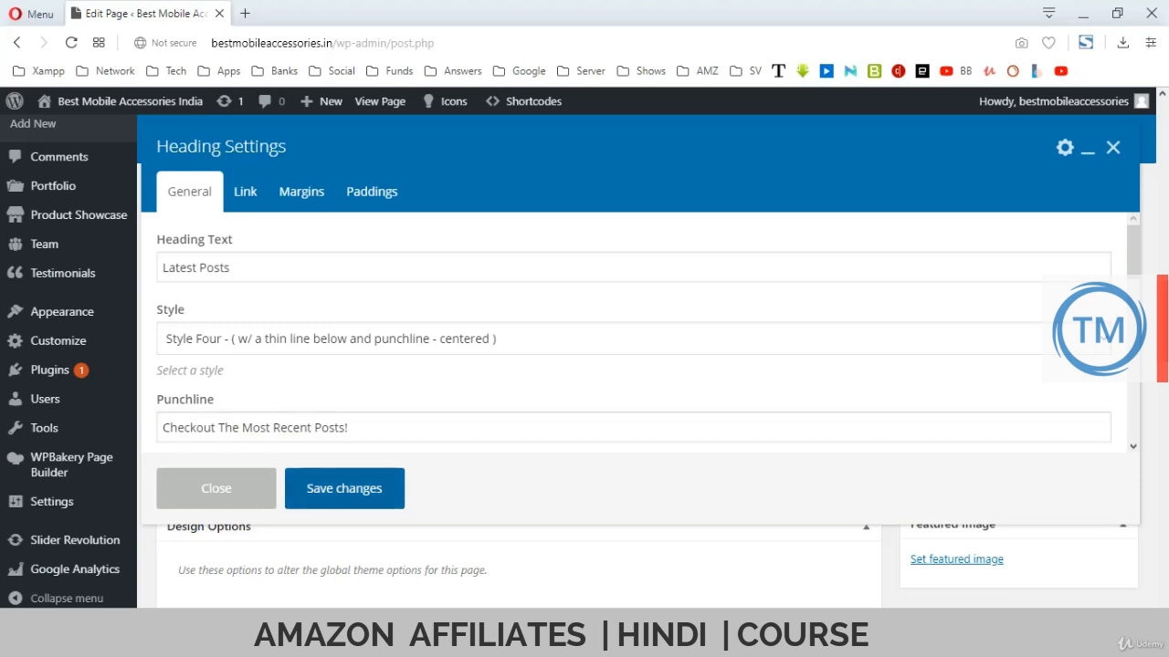
- Clear the background color of the second carousel row, save its row settings, and update the page
{"action": "scroll", "coordinate": [518, 347], "scroll_direction": "up", "scroll_amount": 3}
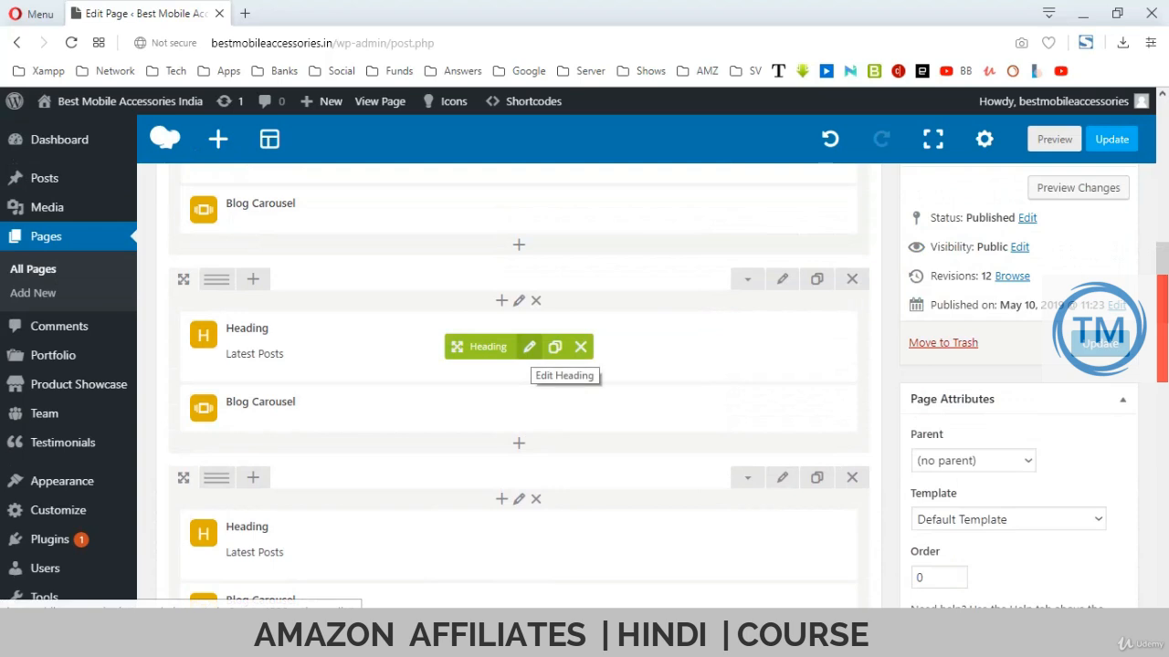
{"action": "scroll", "coordinate": [528, 347], "scroll_direction": "up", "scroll_amount": 2}
{"action": "mouse_move", "coordinate": [216, 252]}
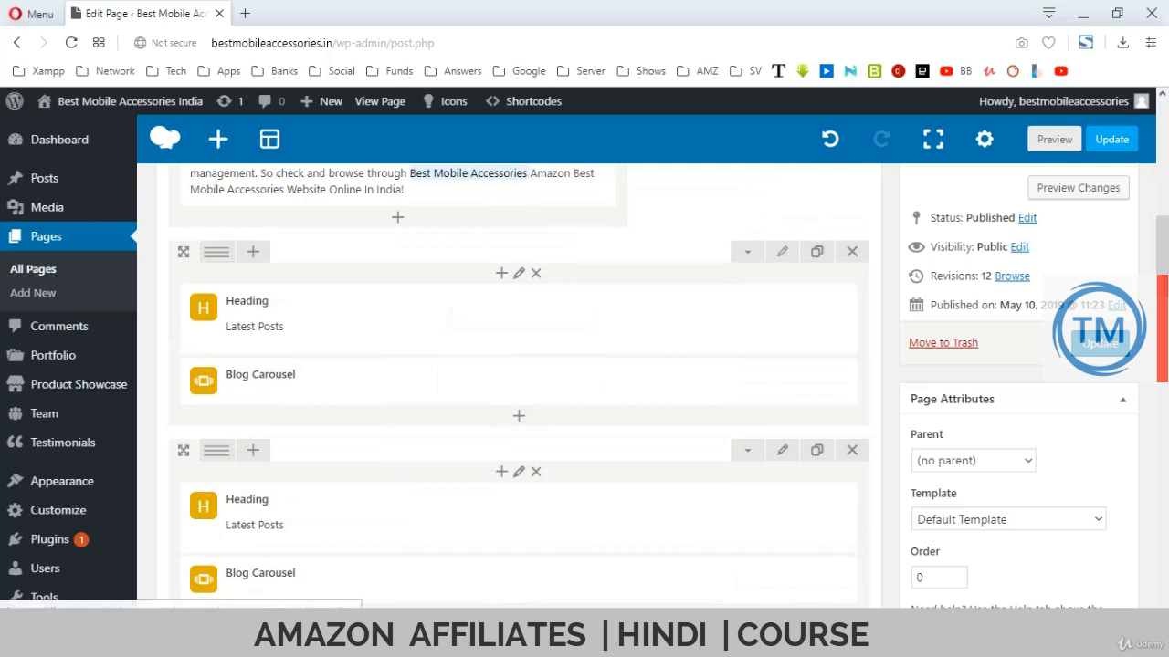
{"action": "scroll", "coordinate": [782, 265], "scroll_direction": "down", "scroll_amount": 1}
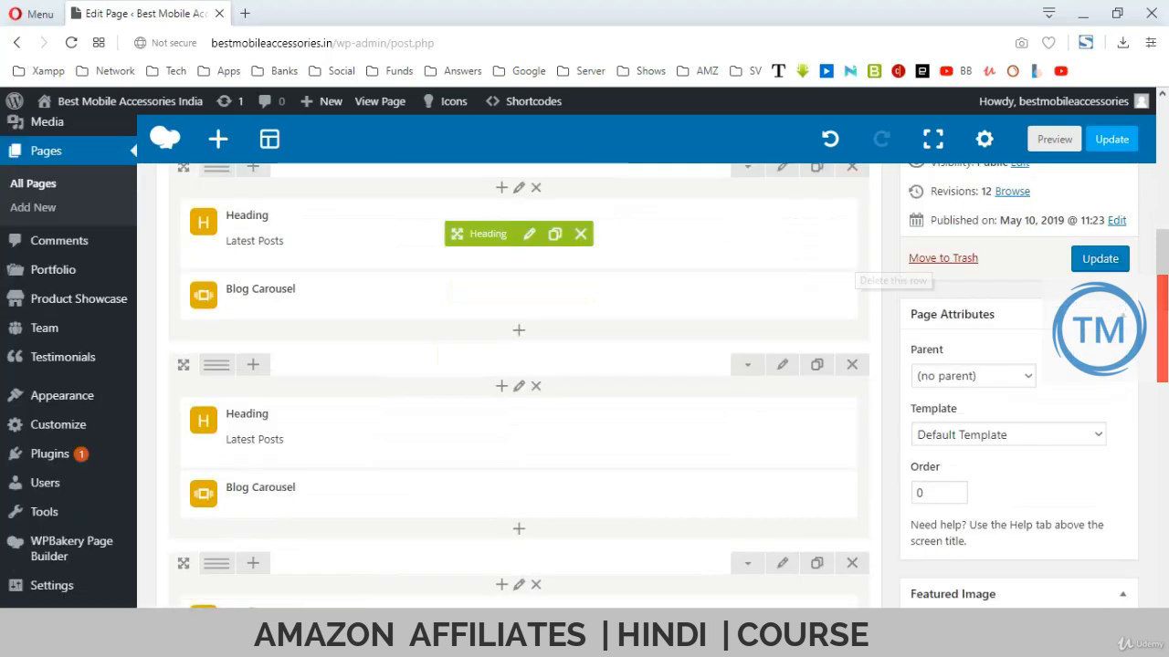
{"action": "left_click", "coordinate": [783, 365]}
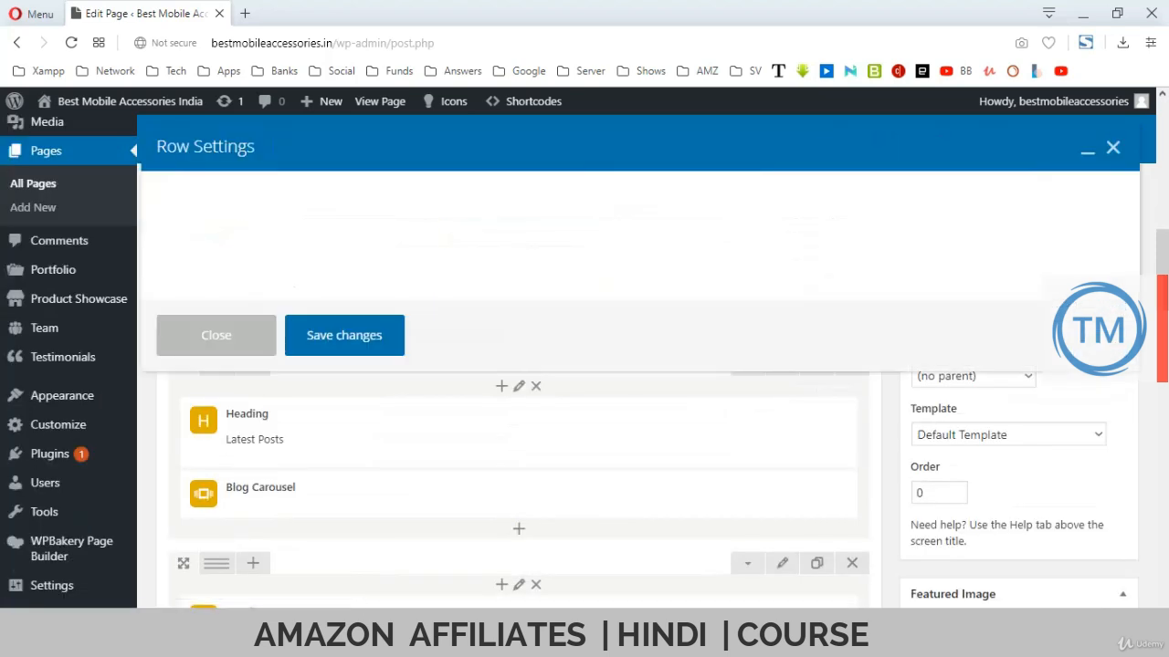
{"action": "left_click", "coordinate": [365, 192]}
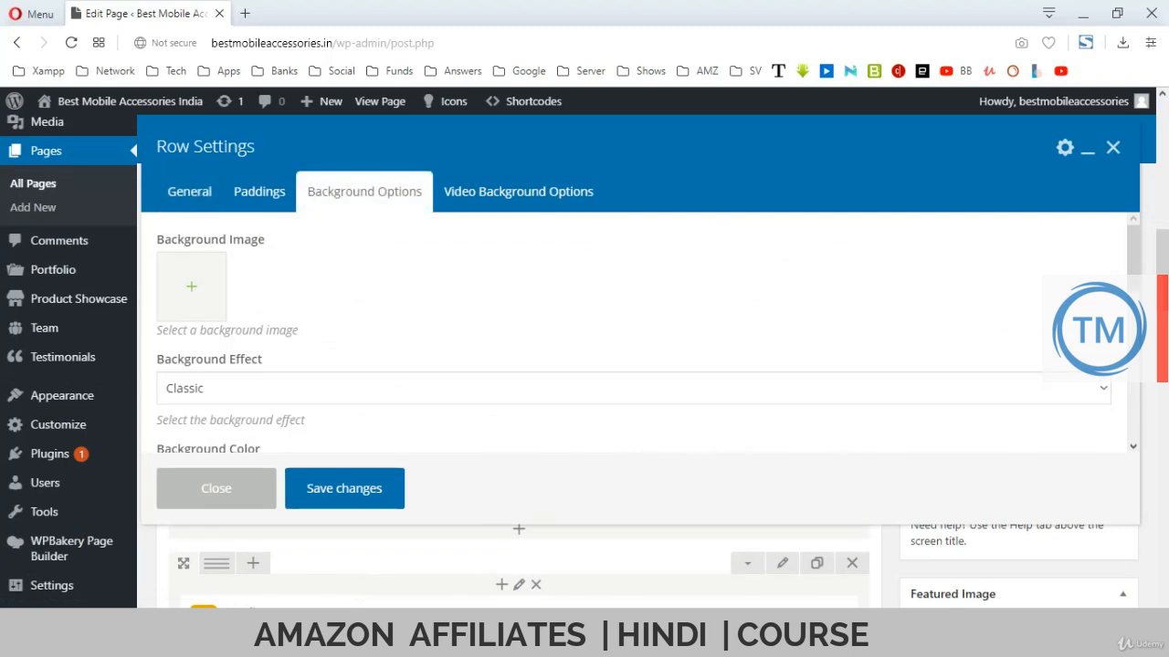
{"action": "scroll", "coordinate": [630, 329], "scroll_direction": "down", "scroll_amount": 2}
{"action": "left_click", "coordinate": [214, 302]}
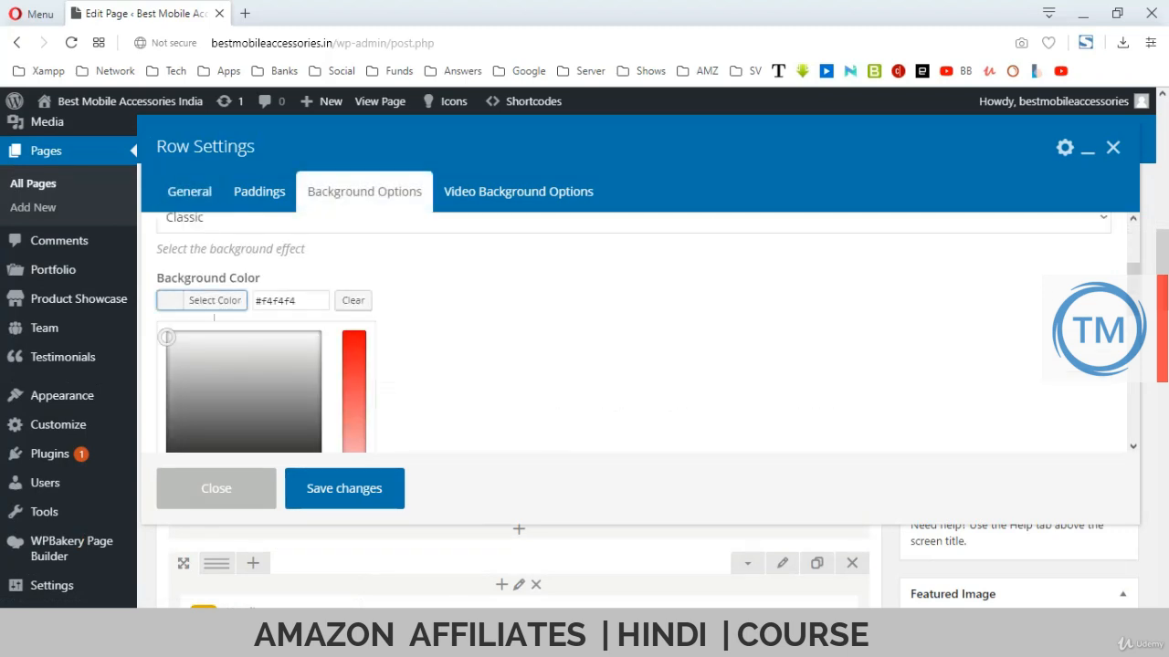
{"action": "left_click", "coordinate": [354, 300]}
{"action": "left_click", "coordinate": [345, 488]}
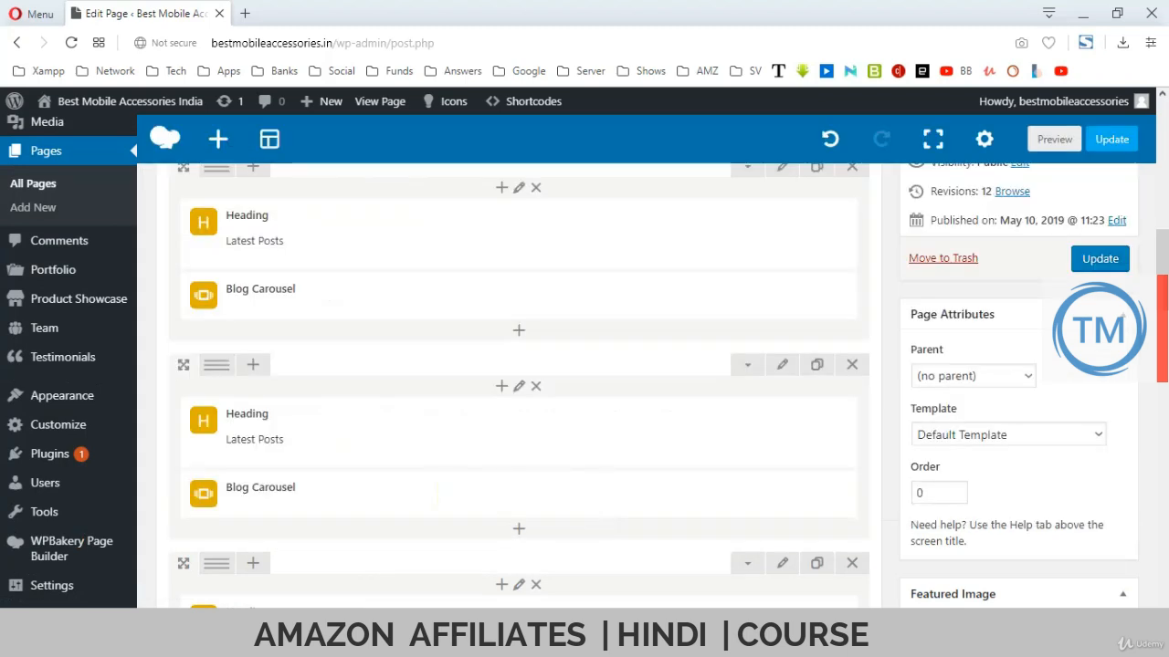
{"action": "left_click", "coordinate": [1100, 258]}
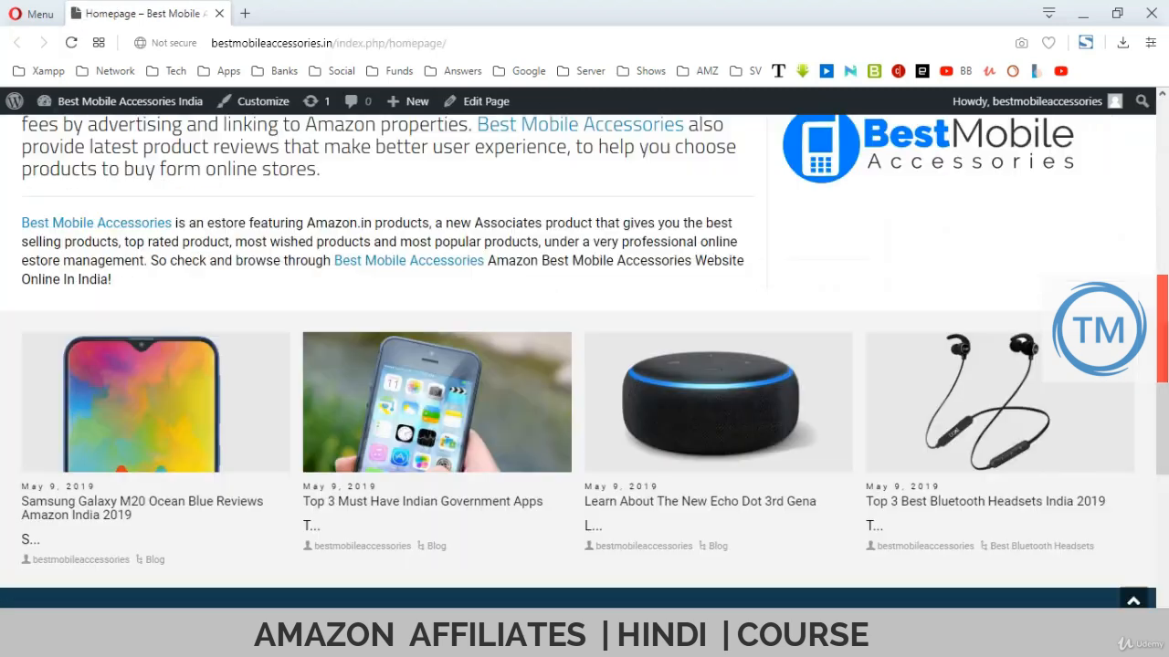
- Reload the live homepage and examine the three carousel rows' headings, punchlines, posts and background shading
{"action": "key", "text": "F5"}
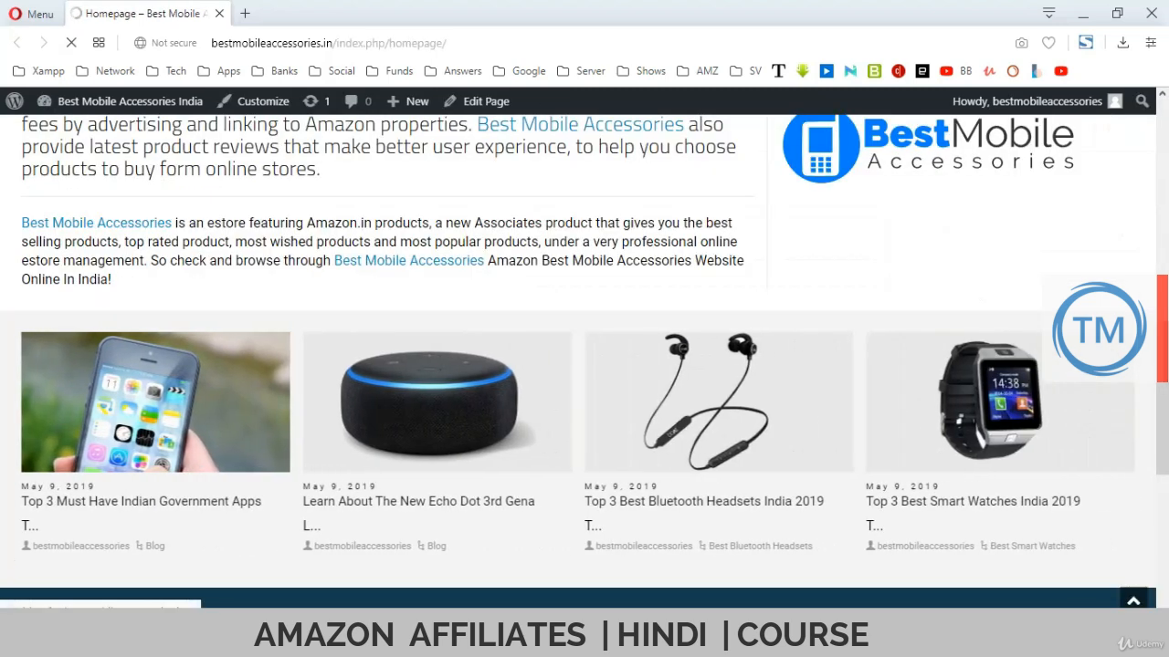
{"action": "scroll", "coordinate": [578, 361], "scroll_direction": "down", "scroll_amount": 1}
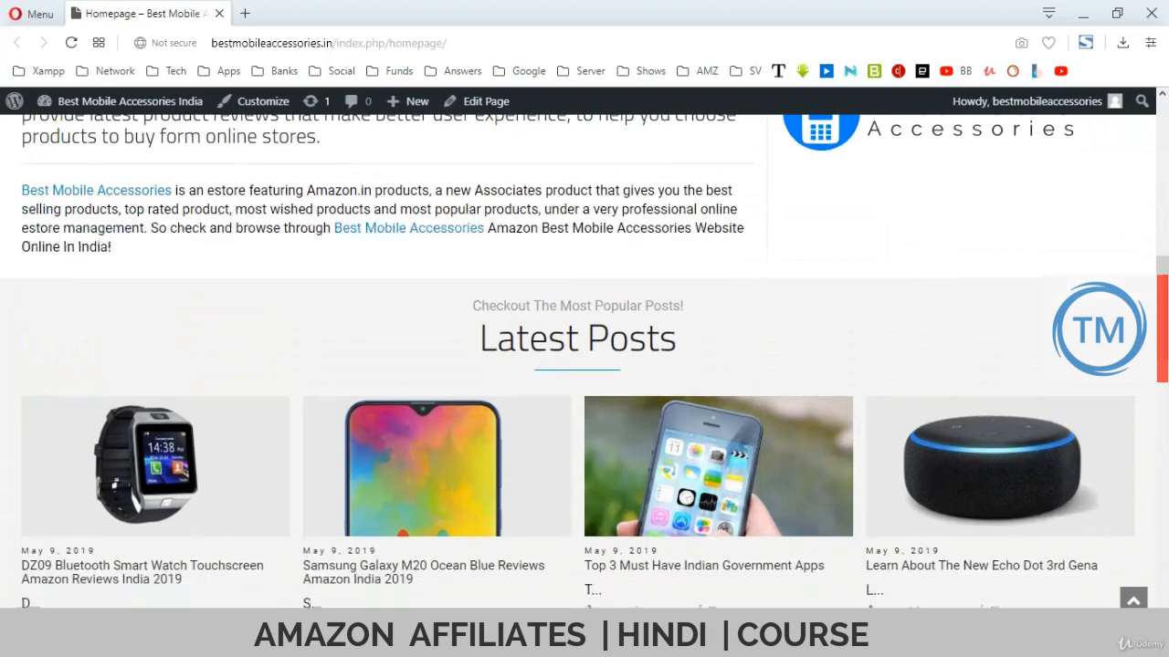
{"action": "scroll", "coordinate": [585, 362], "scroll_direction": "down", "scroll_amount": 5}
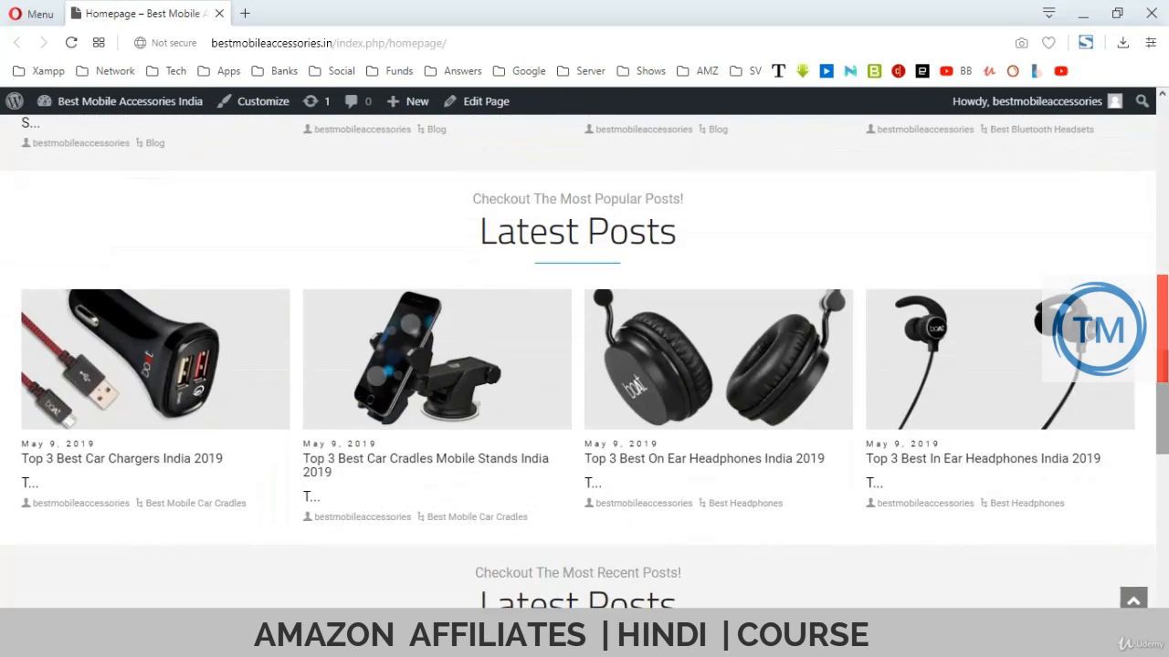
{"action": "scroll", "coordinate": [584, 361], "scroll_direction": "down", "scroll_amount": 5}
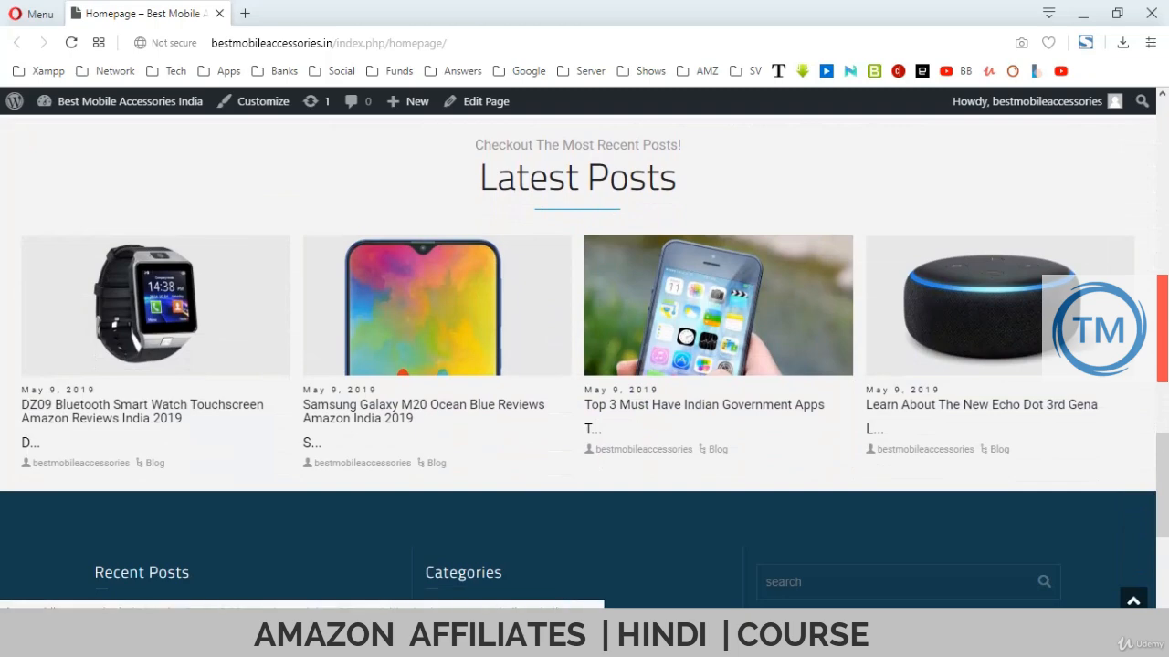
{"action": "scroll", "coordinate": [584, 362], "scroll_direction": "up", "scroll_amount": 3}
{"action": "scroll", "coordinate": [584, 361], "scroll_direction": "down", "scroll_amount": 1}
{"action": "scroll", "coordinate": [584, 362], "scroll_direction": "down", "scroll_amount": 2}
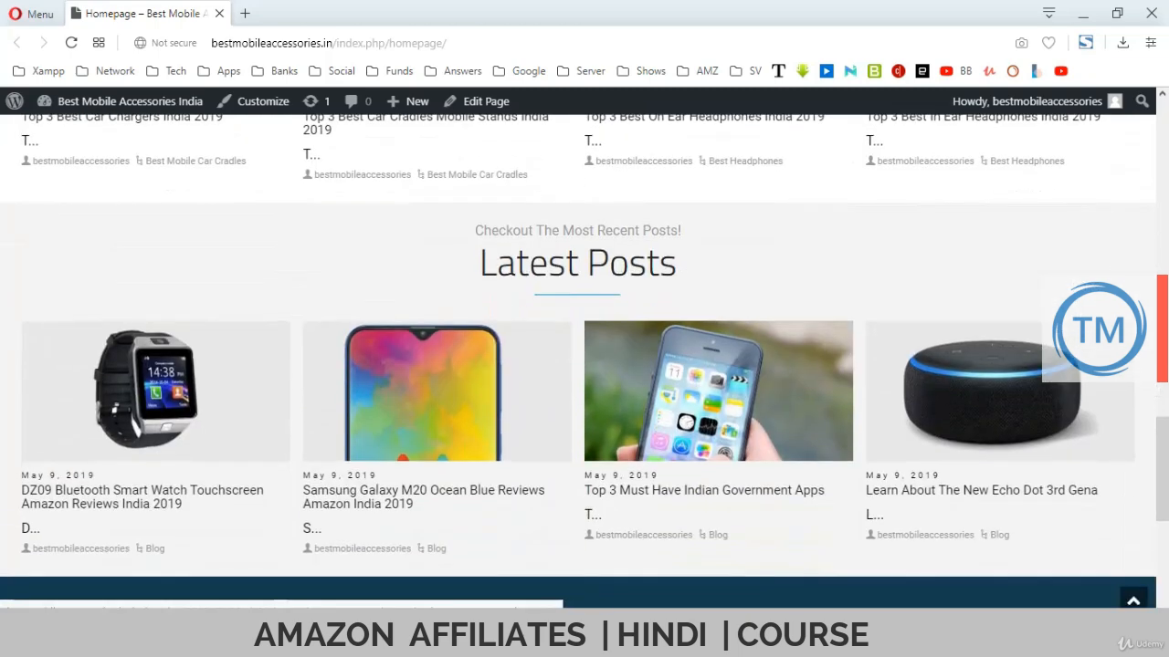
{"action": "scroll", "coordinate": [584, 361], "scroll_direction": "up", "scroll_amount": 5}
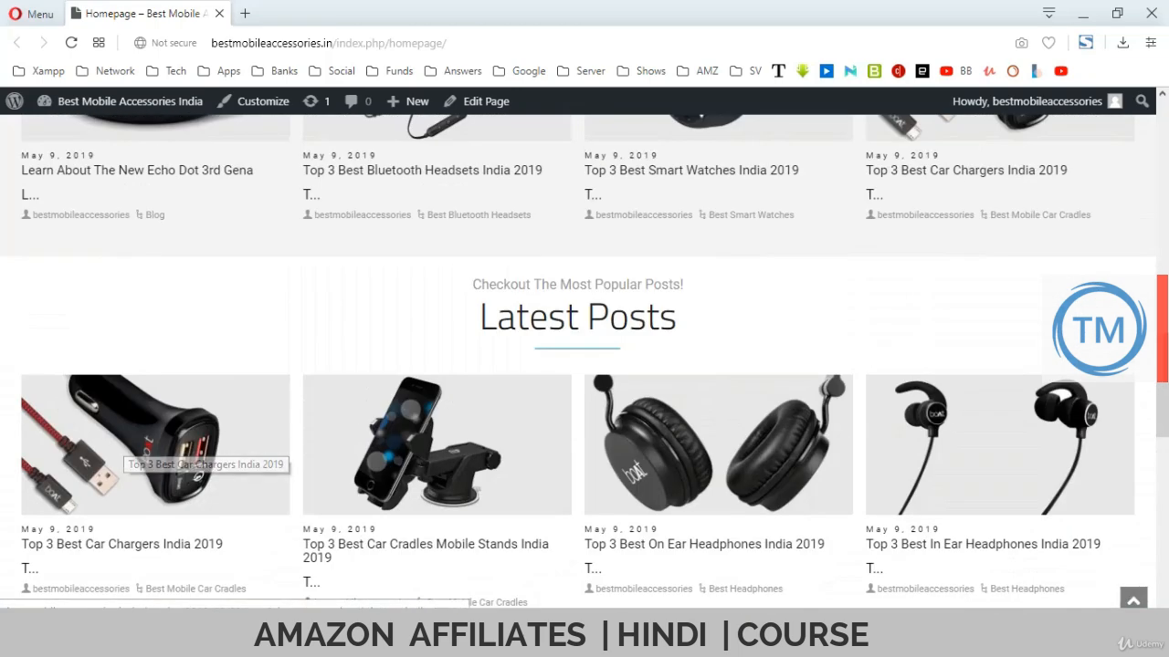
{"action": "scroll", "coordinate": [324, 471], "scroll_direction": "up", "scroll_amount": 5}
{"action": "scroll", "coordinate": [324, 470], "scroll_direction": "down", "scroll_amount": 5}
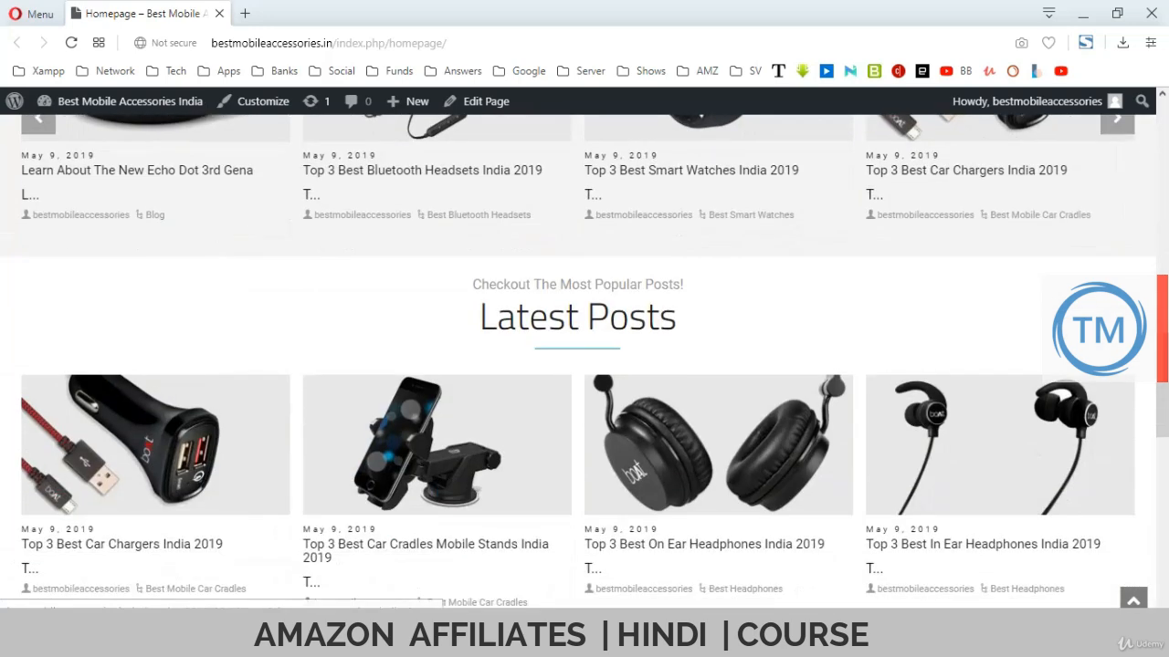
{"action": "scroll", "coordinate": [324, 470], "scroll_direction": "down", "scroll_amount": 2}
{"action": "scroll", "coordinate": [325, 470], "scroll_direction": "up", "scroll_amount": 4}
{"action": "scroll", "coordinate": [584, 361], "scroll_direction": "down", "scroll_amount": 3}
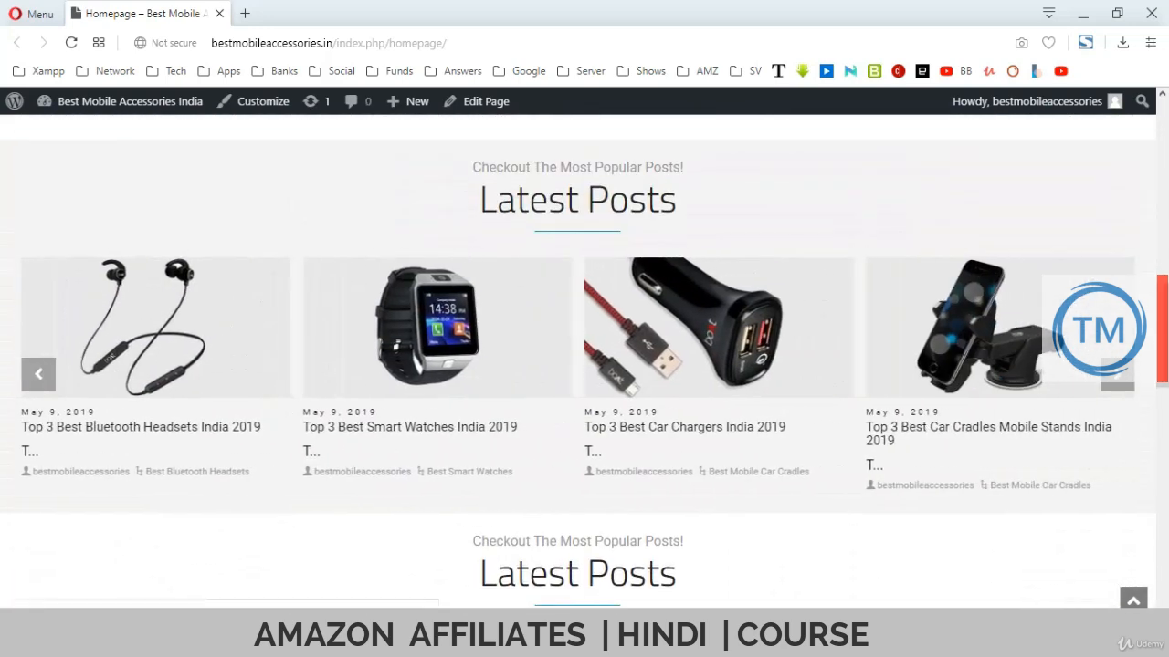
{"action": "right_click", "coordinate": [372, 186]}
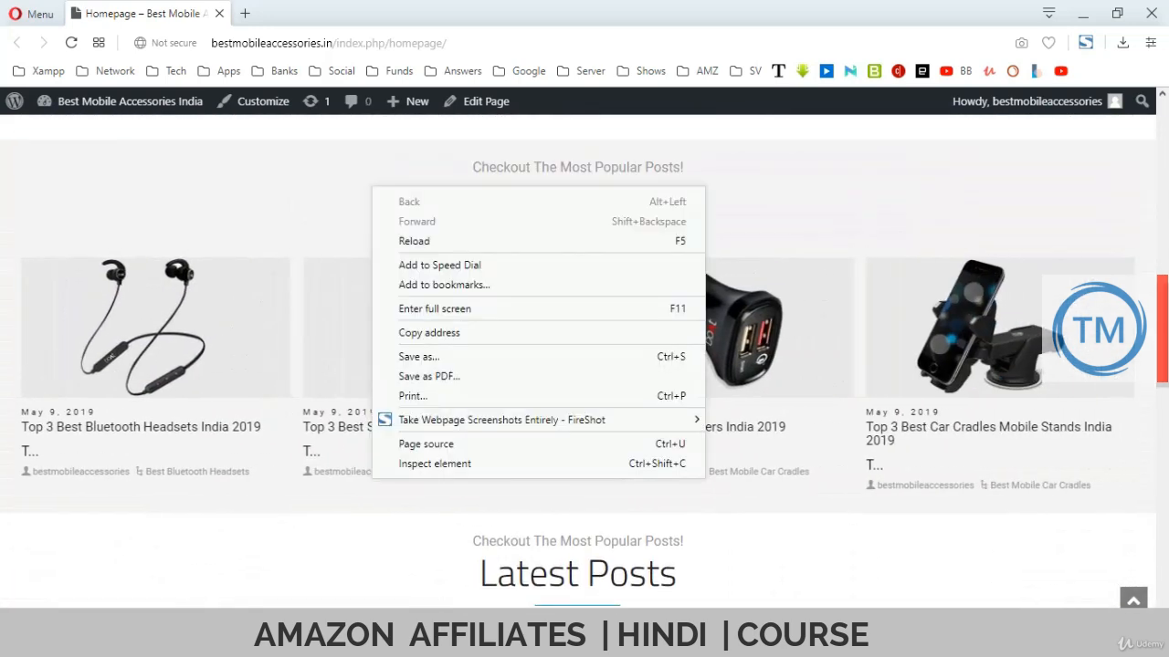
{"action": "key", "text": "Escape"}
{"action": "scroll", "coordinate": [584, 365], "scroll_direction": "down", "scroll_amount": 3}
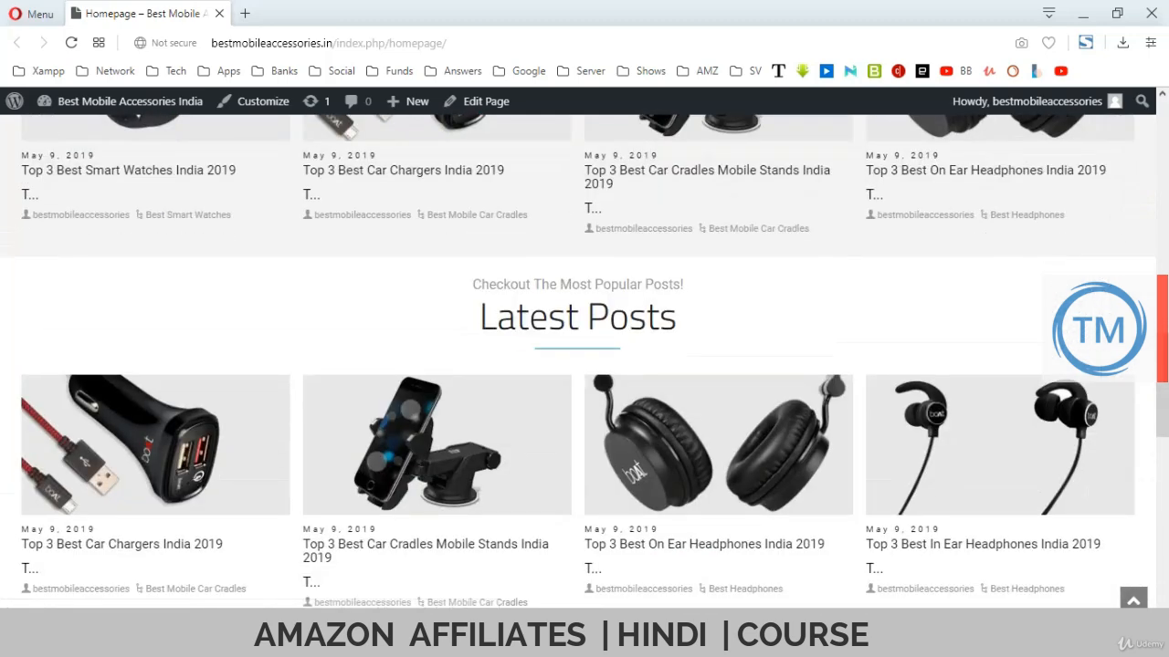
{"action": "scroll", "coordinate": [584, 365], "scroll_direction": "down", "scroll_amount": 4}
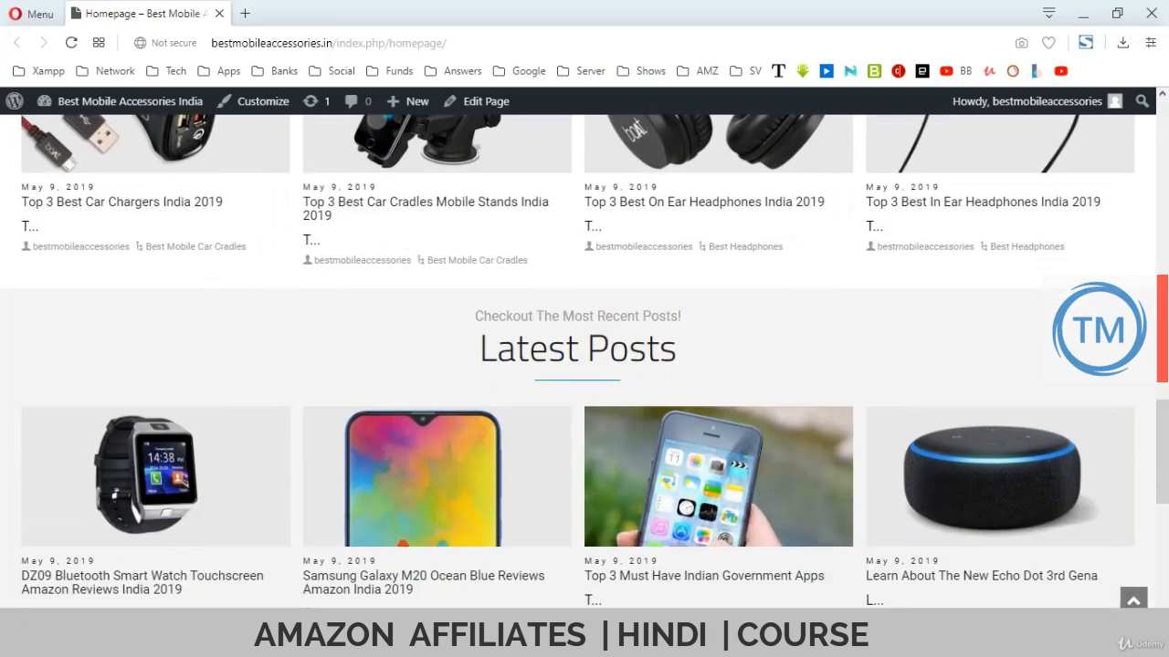
{"action": "scroll", "coordinate": [585, 365], "scroll_direction": "up", "scroll_amount": 1}
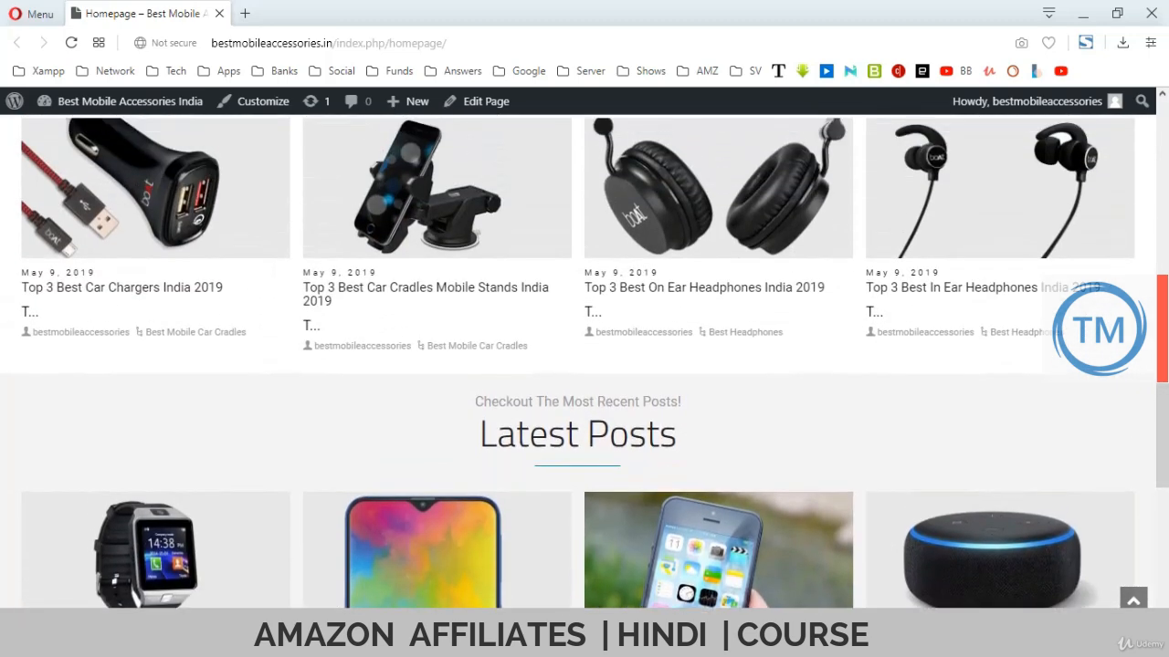
{"action": "left_click_drag", "start_coordinate": [479, 435], "coordinate": [679, 437]}
{"action": "left_click", "coordinate": [694, 438]}
{"action": "left_click_drag", "start_coordinate": [479, 434], "coordinate": [548, 435]}
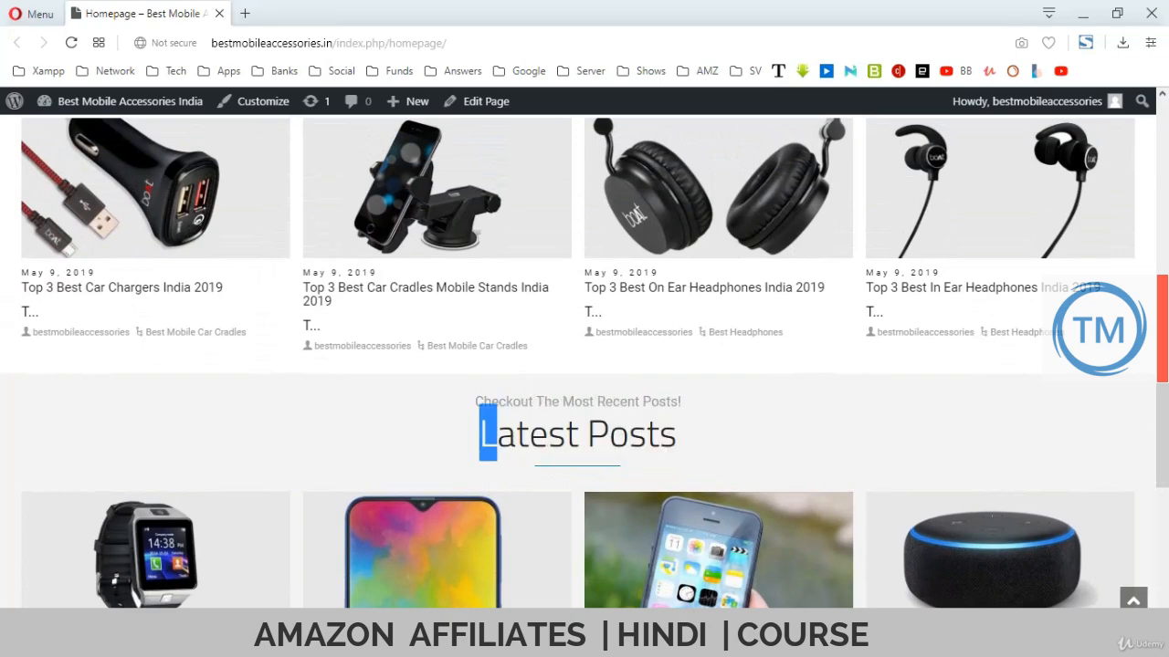
{"action": "scroll", "coordinate": [584, 365], "scroll_direction": "up", "scroll_amount": 5}
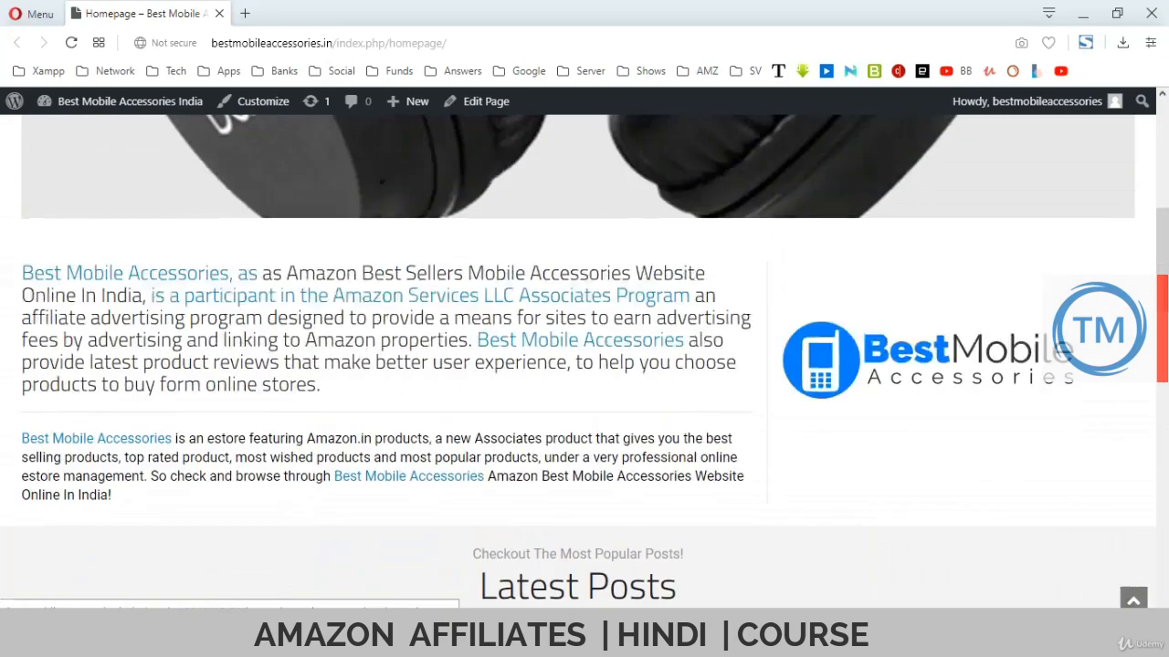
{"action": "scroll", "coordinate": [584, 365], "scroll_direction": "down", "scroll_amount": 3}
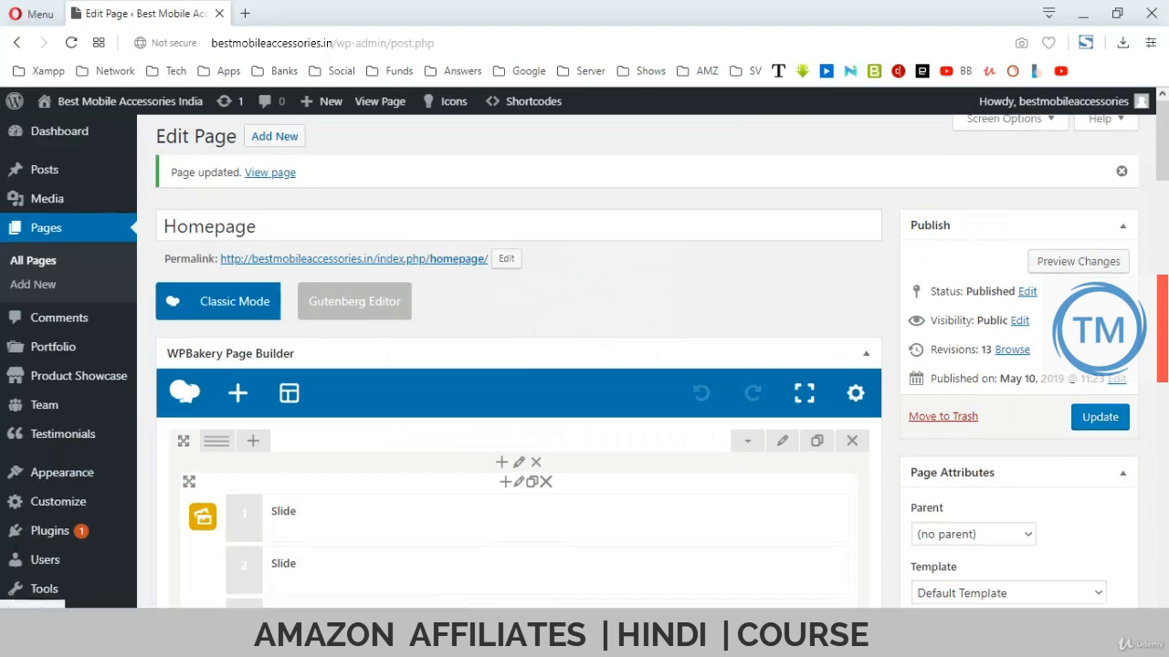
- In the first carousel row's heading settings, move the heading text "Latest Posts" to the start of the punchline
{"action": "scroll", "coordinate": [512, 365], "scroll_direction": "down", "scroll_amount": 4}
{"action": "scroll", "coordinate": [519, 384], "scroll_direction": "down", "scroll_amount": 4}
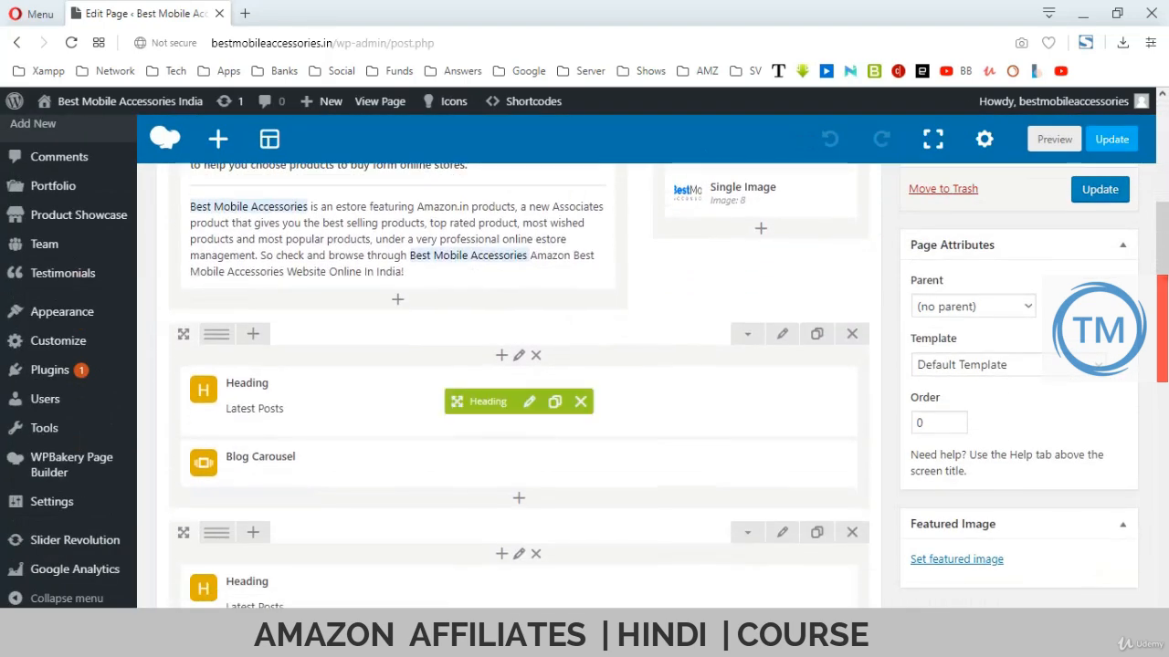
{"action": "left_click", "coordinate": [529, 402]}
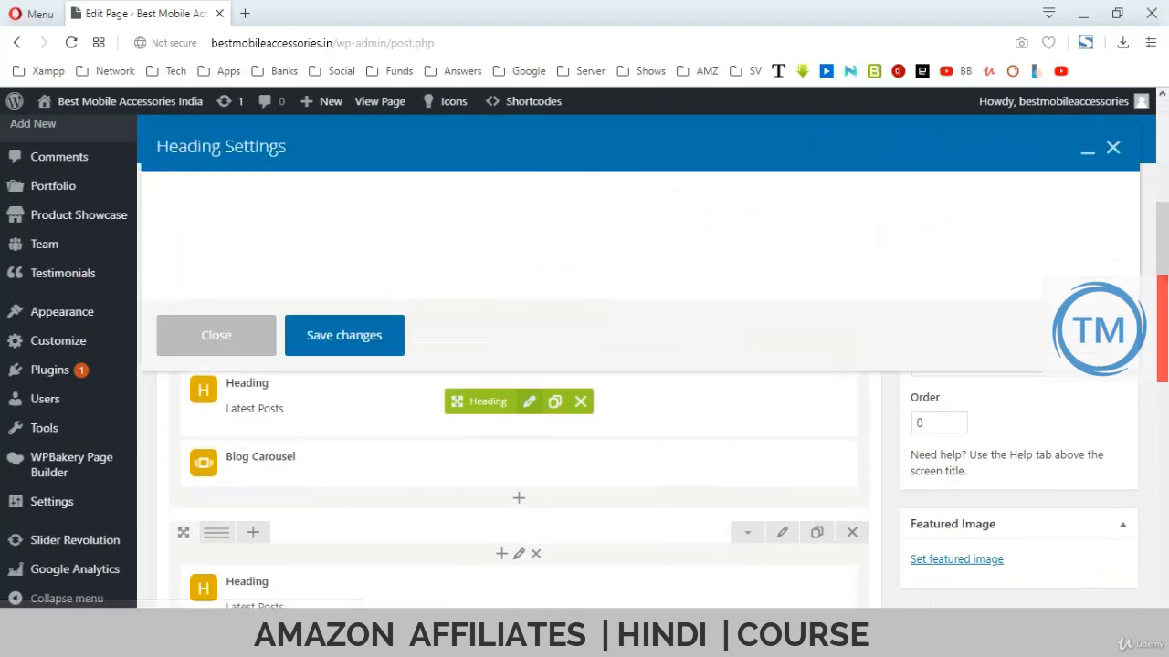
{"action": "left_click", "coordinate": [165, 267]}
{"action": "key", "text": "shift+End"}
{"action": "key", "text": "ctrl+c"}
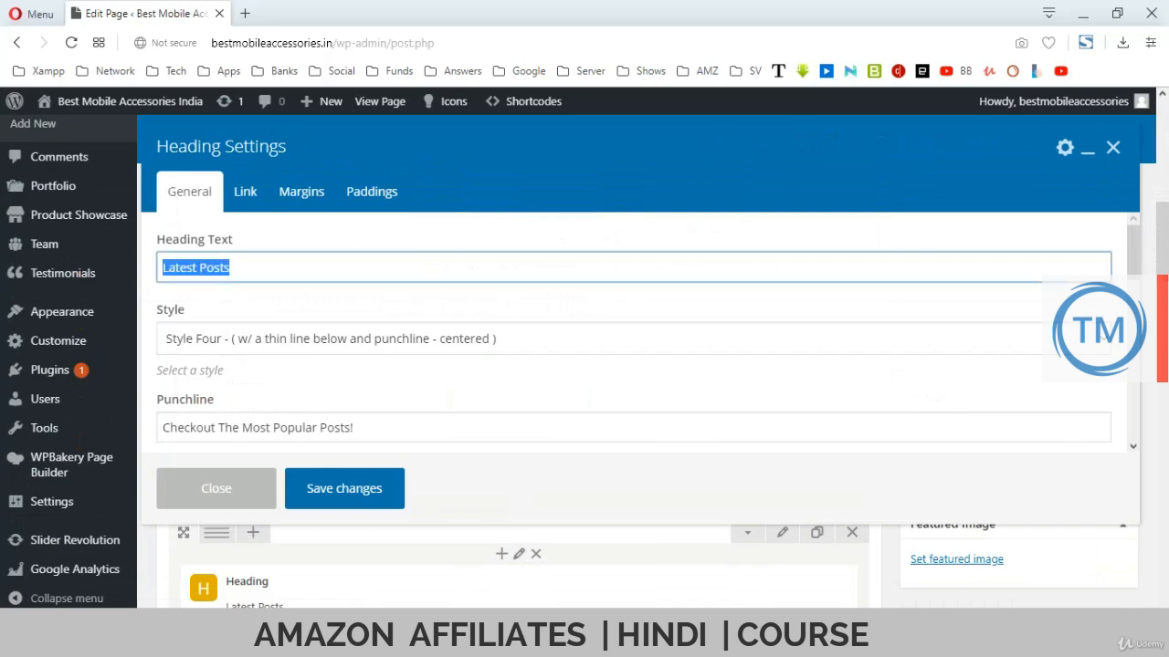
{"action": "key", "text": "Delete"}
{"action": "key", "text": "Tab"}
{"action": "key", "text": "Tab"}
{"action": "key", "text": "Home"}
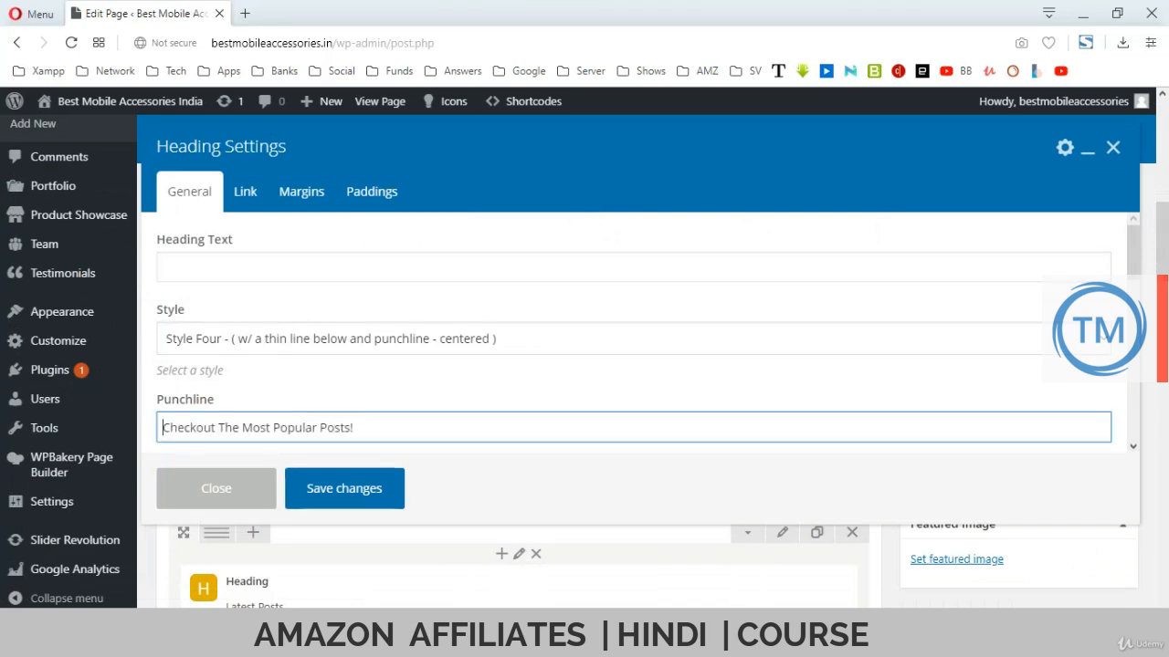
{"action": "key", "text": "ctrl+v"}
- Move "Checkout The Most Popular Posts!" from the punchline to the heading text, save the settings, and update the page
{"action": "key", "text": "shift+End"}
{"action": "key", "text": "ctrl+c"}
{"action": "key", "text": "Delete"}
{"action": "key", "text": "shift+Tab"}
{"action": "key", "text": "shift+Tab"}
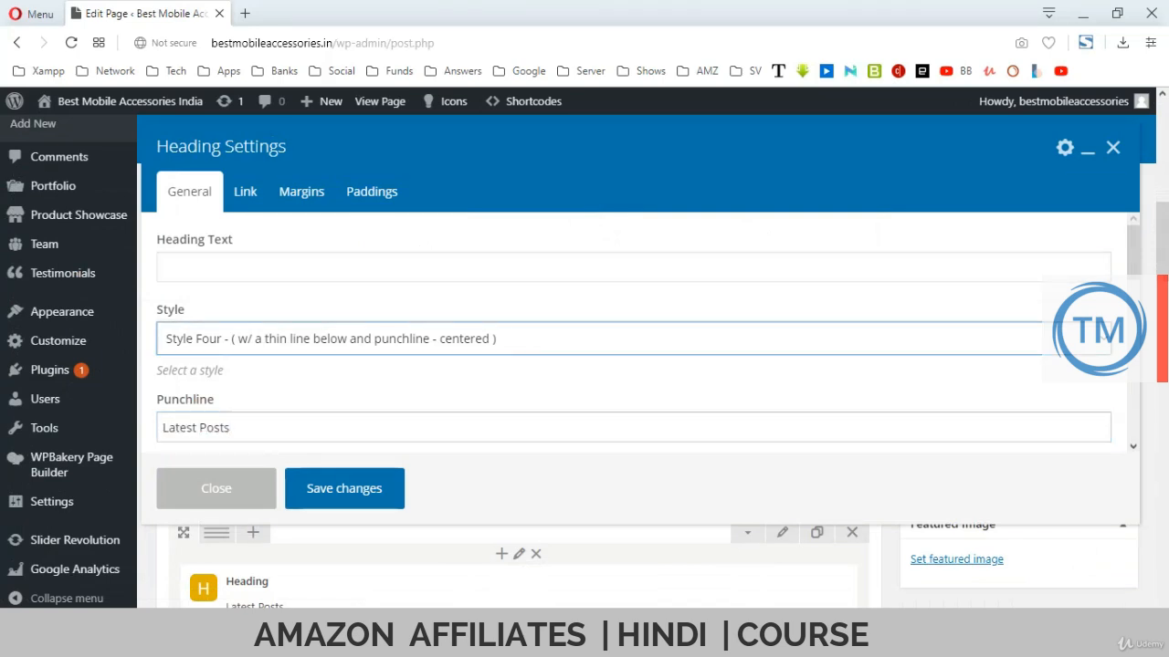
{"action": "key", "text": "ctrl+v"}
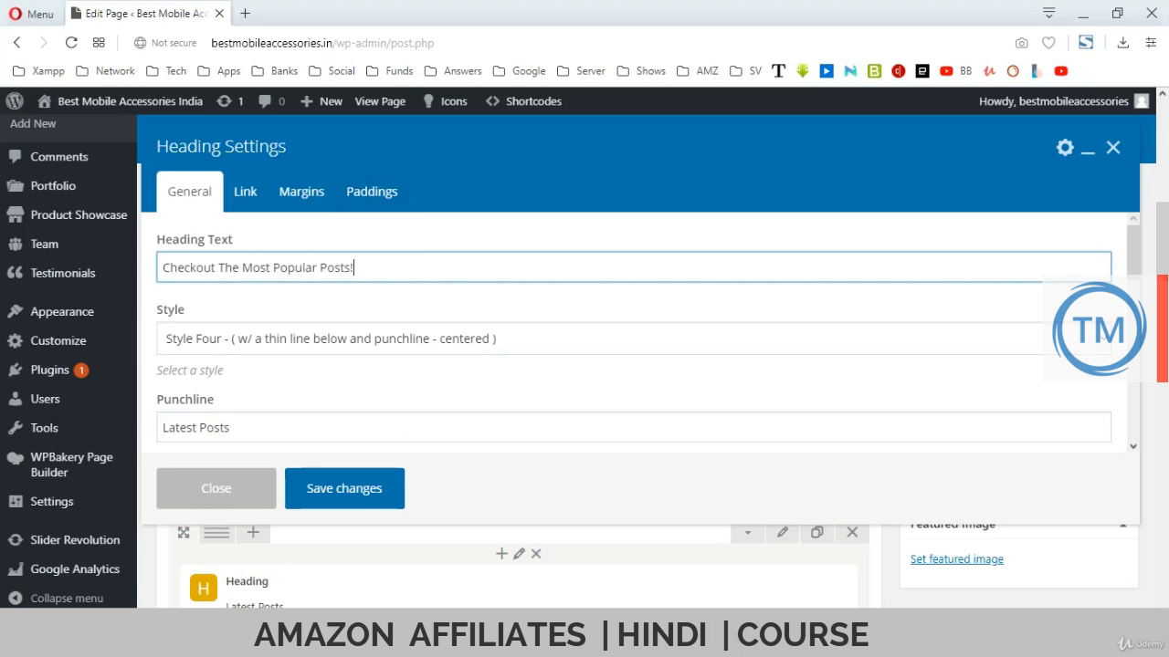
{"action": "left_click", "coordinate": [344, 488]}
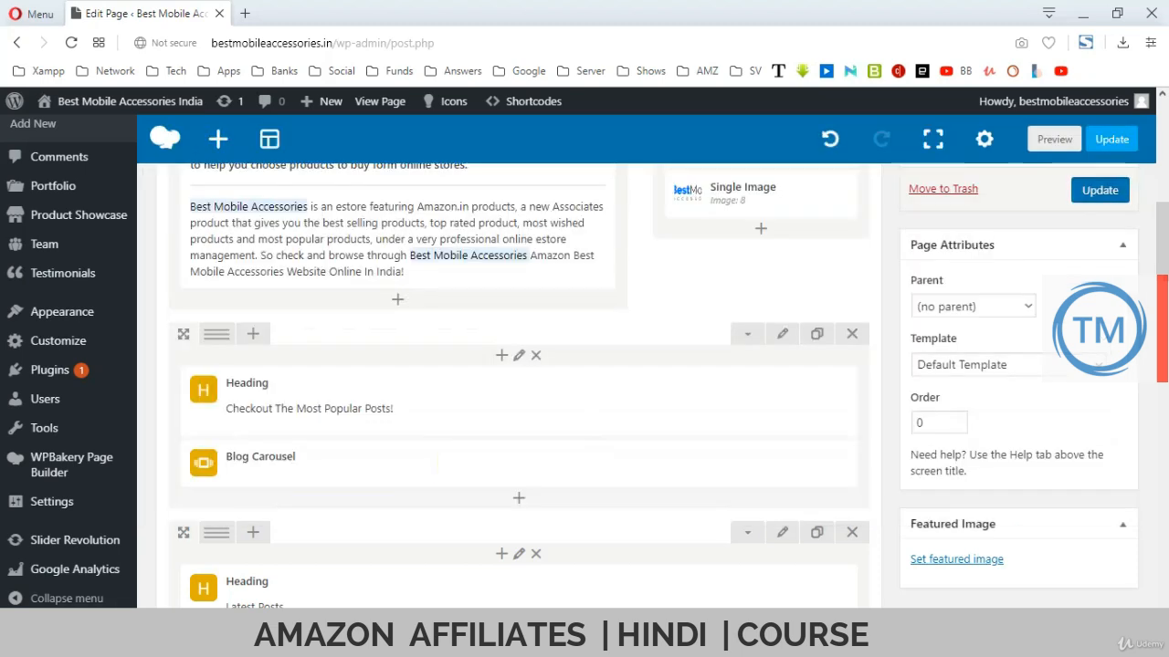
{"action": "left_click", "coordinate": [1101, 189]}
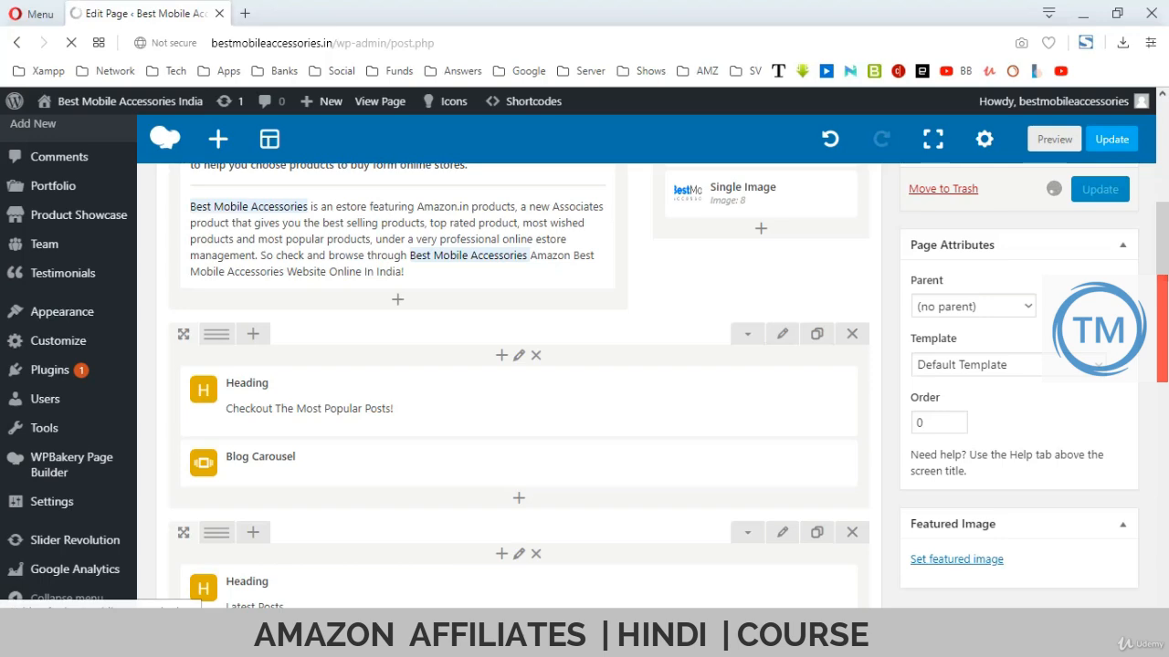
- Check the headings and punchlines of the three carousel rows on the live homepage
{"action": "key", "text": "alt+Tab"}
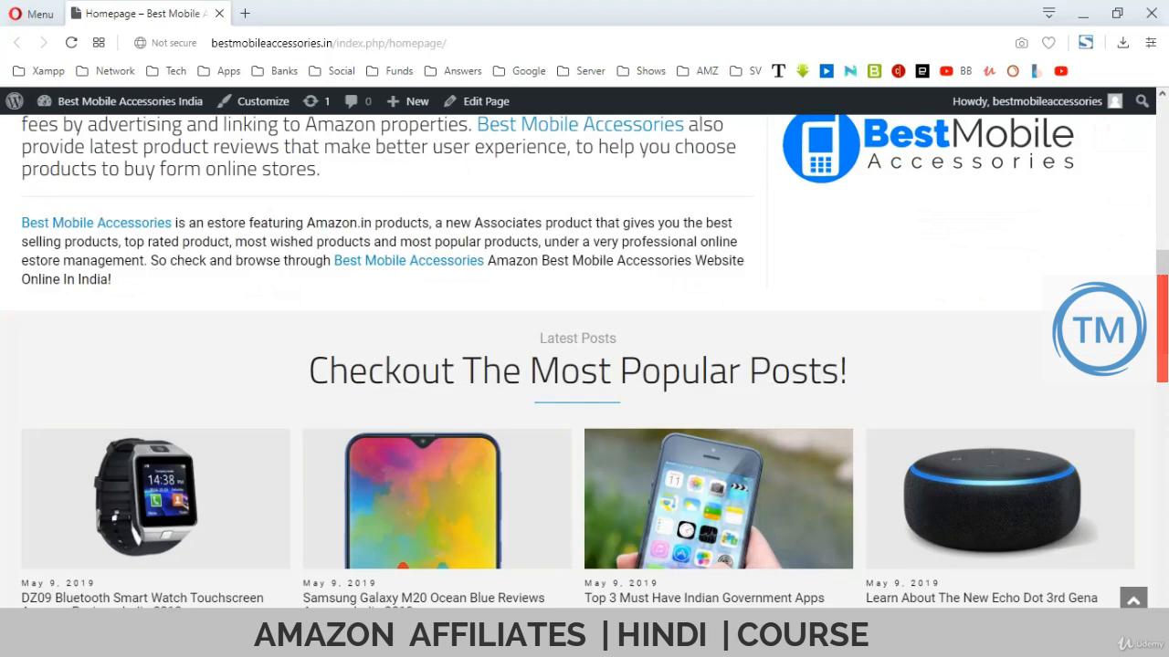
{"action": "scroll", "coordinate": [584, 365], "scroll_direction": "down", "scroll_amount": 5}
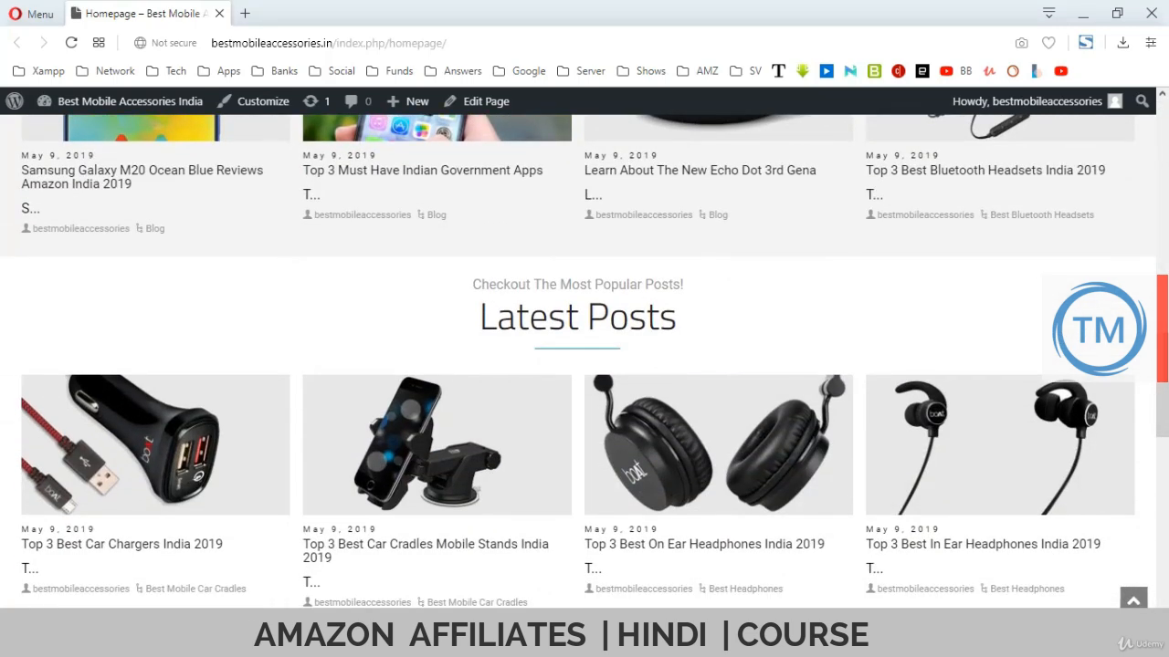
{"action": "scroll", "coordinate": [585, 365], "scroll_direction": "down", "scroll_amount": 6}
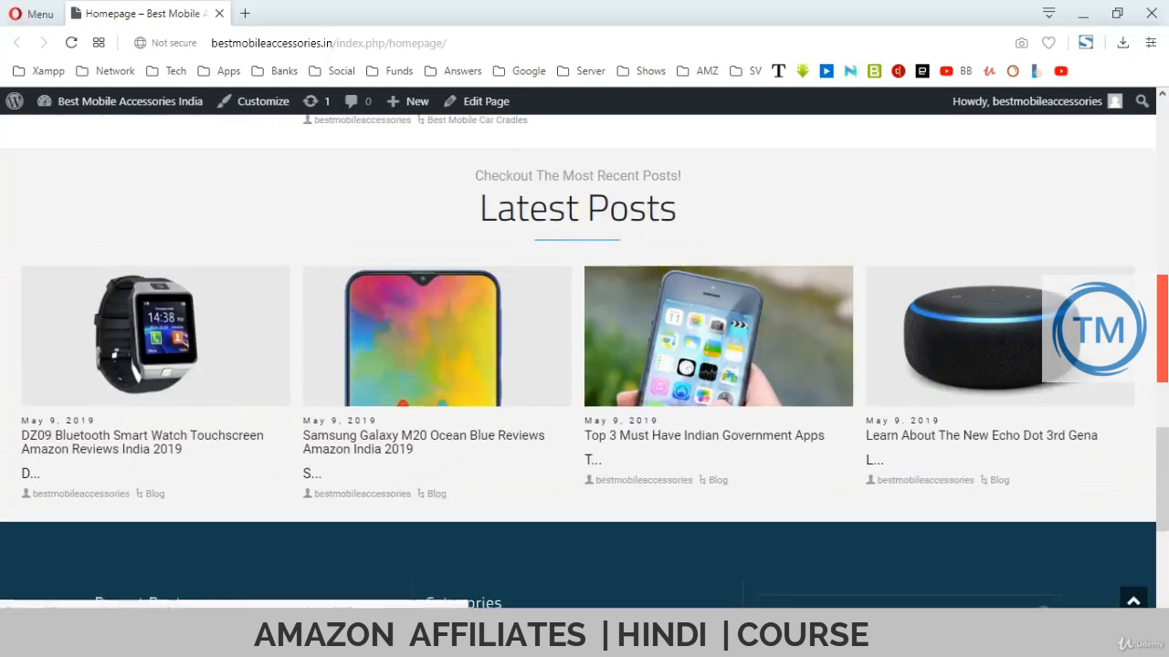
{"action": "scroll", "coordinate": [584, 365], "scroll_direction": "up", "scroll_amount": 4}
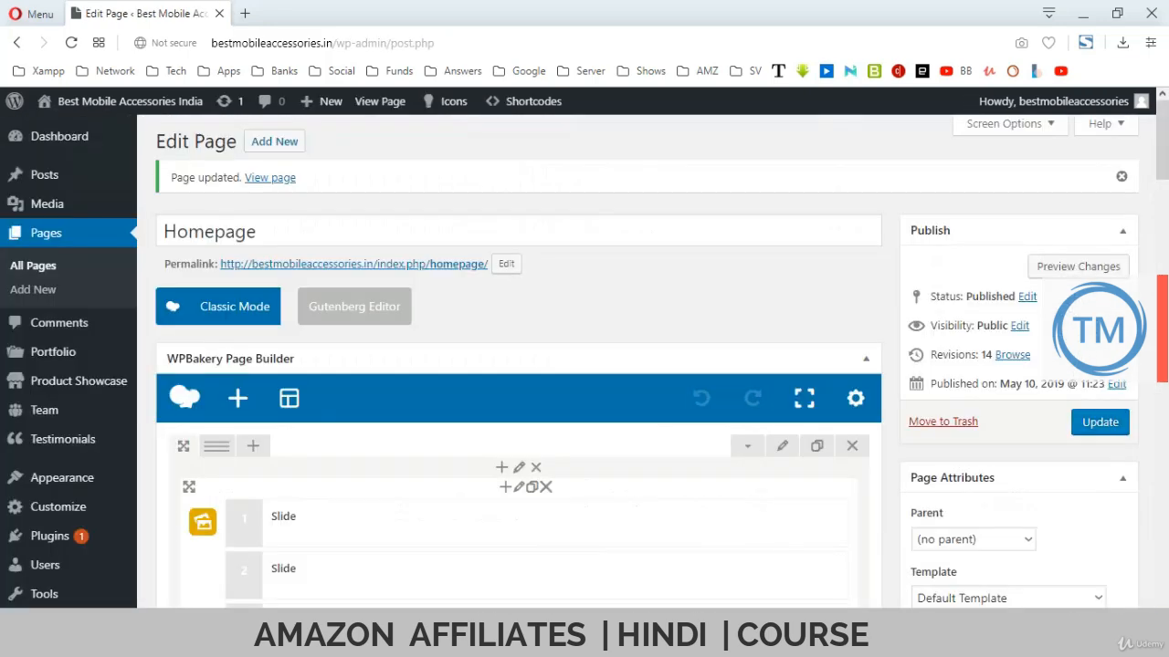
- In the first carousel row's heading settings, move "Checkout The Most Popular Posts!" from the heading text to the start of the punchline
{"action": "scroll", "coordinate": [585, 384], "scroll_direction": "down", "scroll_amount": 6}
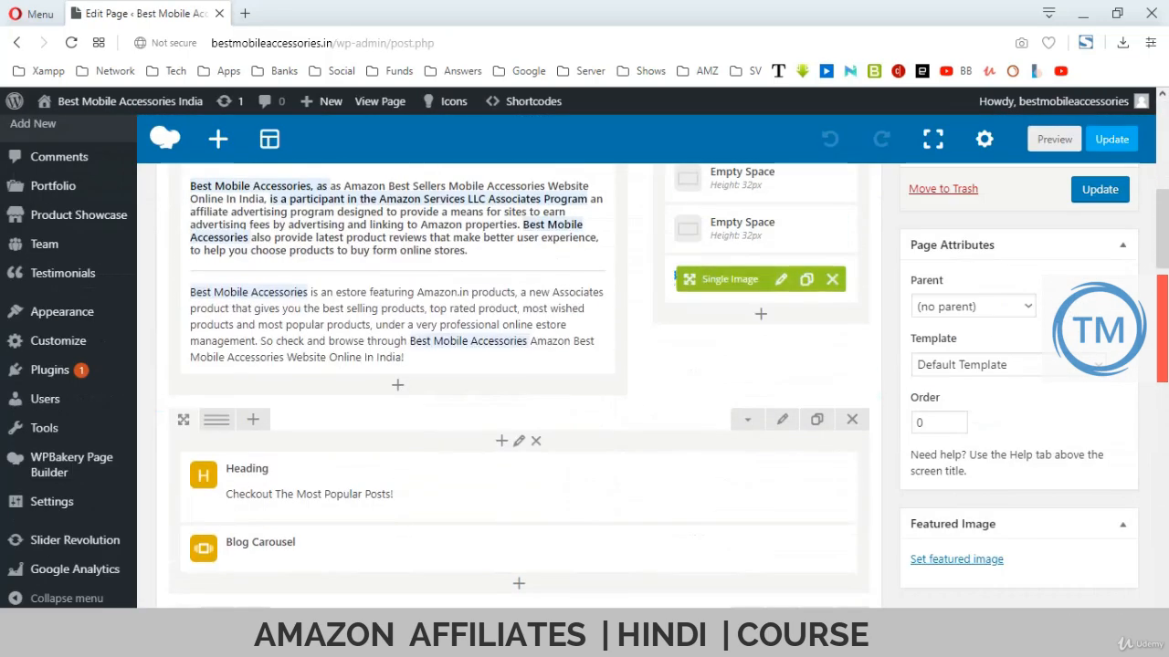
{"action": "scroll", "coordinate": [519, 383], "scroll_direction": "down", "scroll_amount": 3}
{"action": "left_click", "coordinate": [528, 230]}
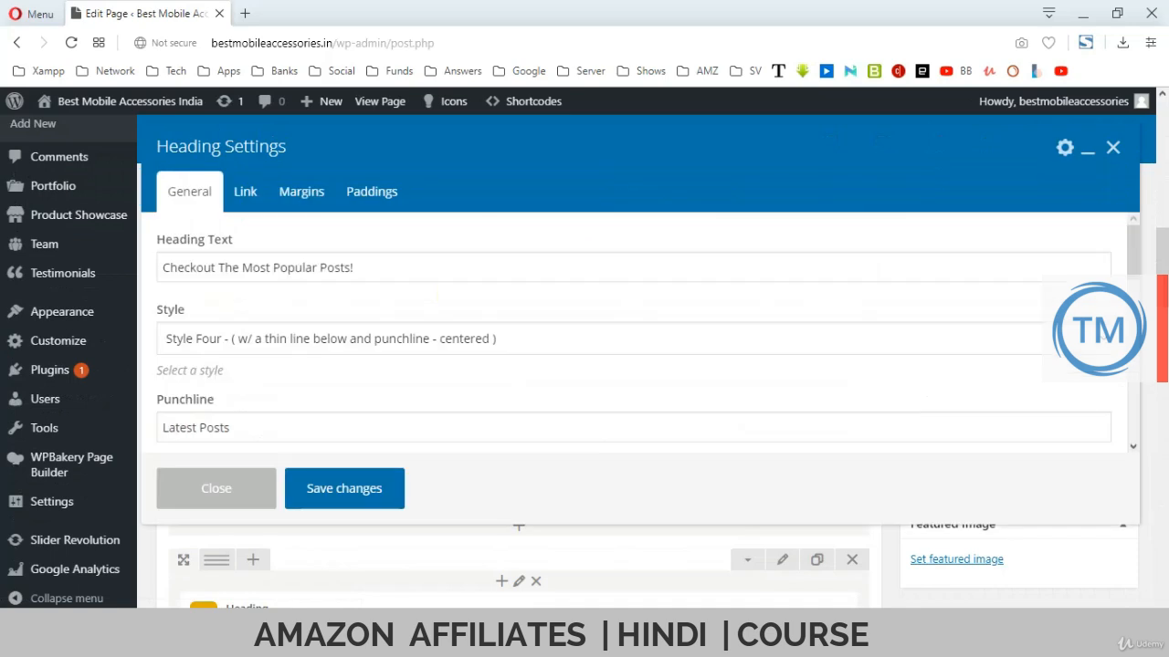
{"action": "scroll", "coordinate": [439, 328], "scroll_direction": "down", "scroll_amount": 1}
{"action": "scroll", "coordinate": [438, 328], "scroll_direction": "up", "scroll_amount": 1}
{"action": "triple_click", "coordinate": [292, 268]}
{"action": "key", "text": "ctrl+x"}
{"action": "key", "text": "Tab"}
{"action": "key", "text": "Tab"}
{"action": "key", "text": "Home"}
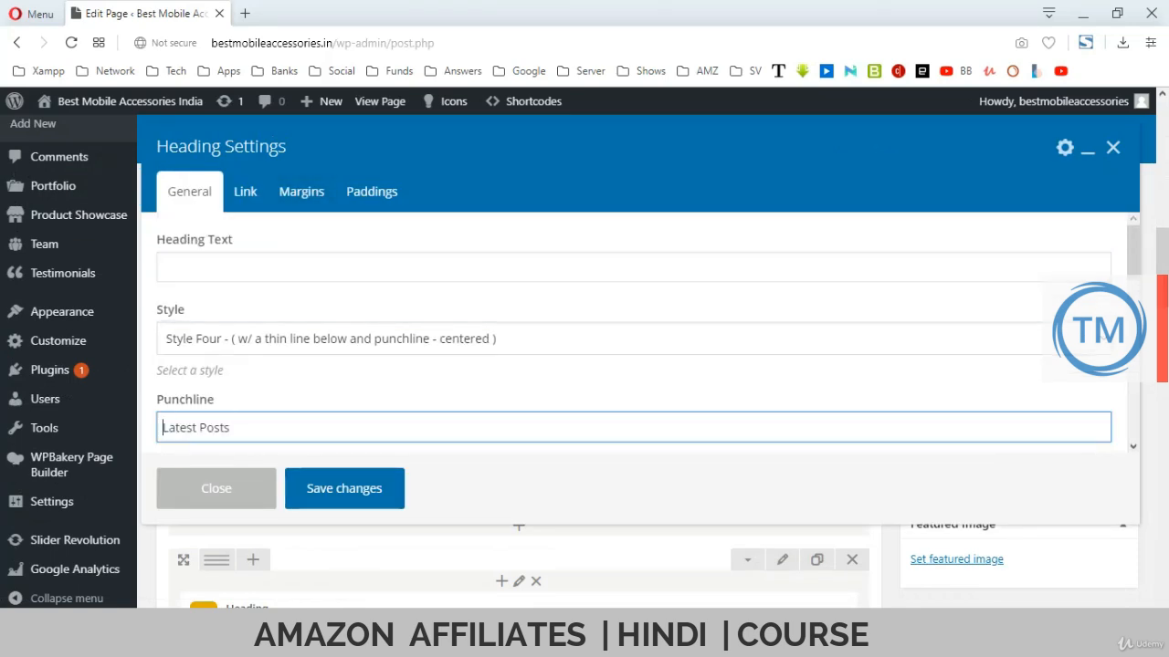
{"action": "key", "text": "ctrl+v"}
- Move "Latest Posts" from the punchline back to the heading text, save the heading settings, and update the page
{"action": "key", "text": "shift+End"}
{"action": "key", "text": "ctrl+x"}
{"action": "key", "text": "shift+Tab"}
{"action": "key", "text": "shift+Tab"}
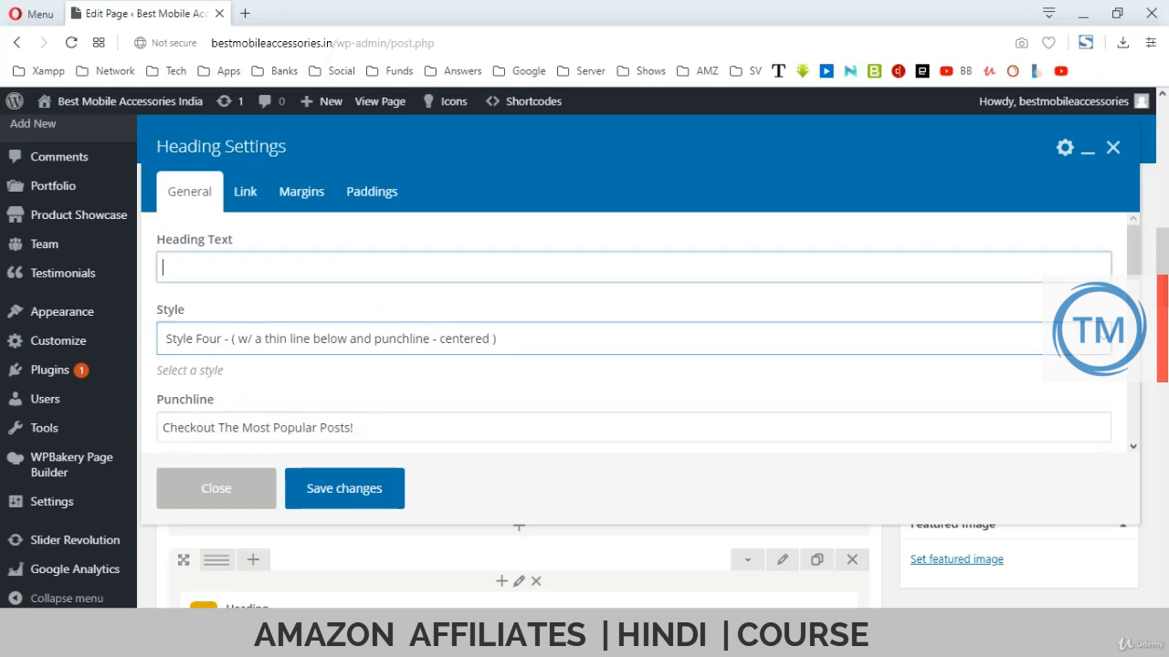
{"action": "key", "text": "shift+Tab"}
{"action": "key", "text": "Tab"}
{"action": "key", "text": "ctrl+v"}
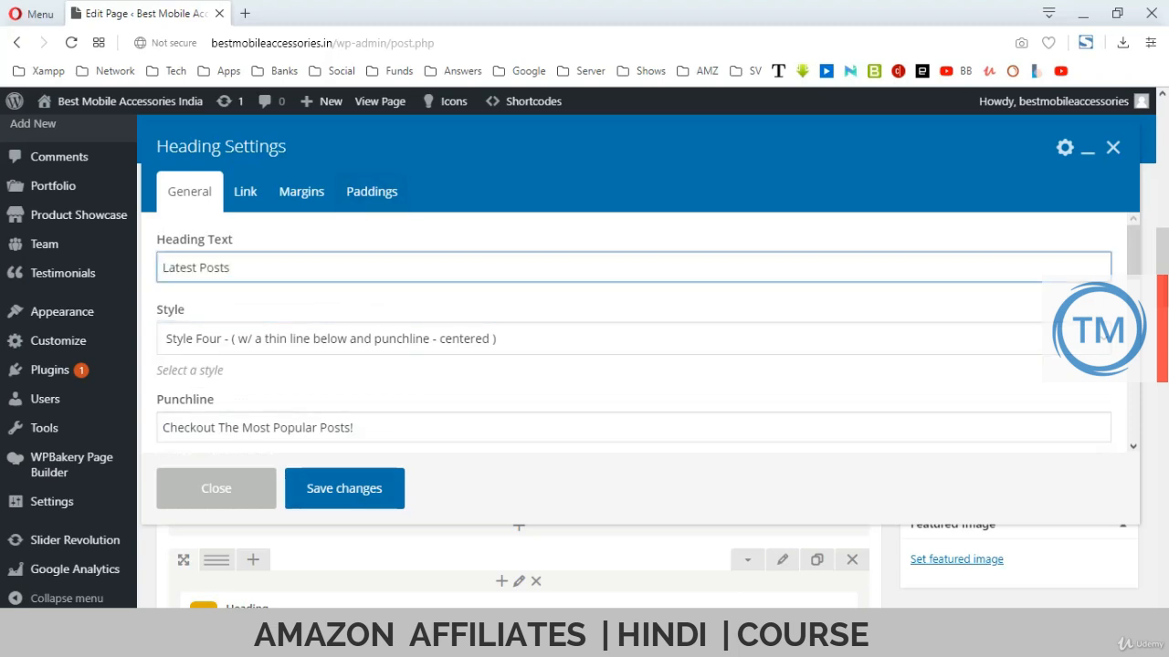
{"action": "left_click", "coordinate": [344, 488]}
{"action": "left_click", "coordinate": [1099, 189]}
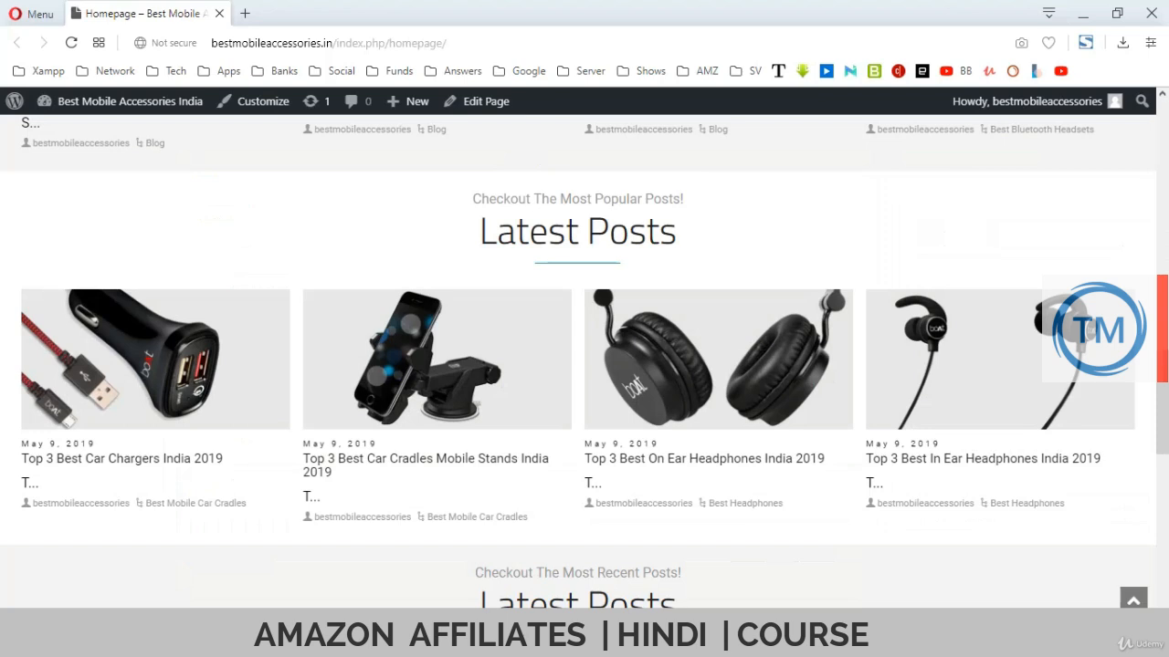
- Reload the live homepage, check where the site logo leads, and return to the homepage to review its first carousel heading
{"action": "key", "text": "F5"}
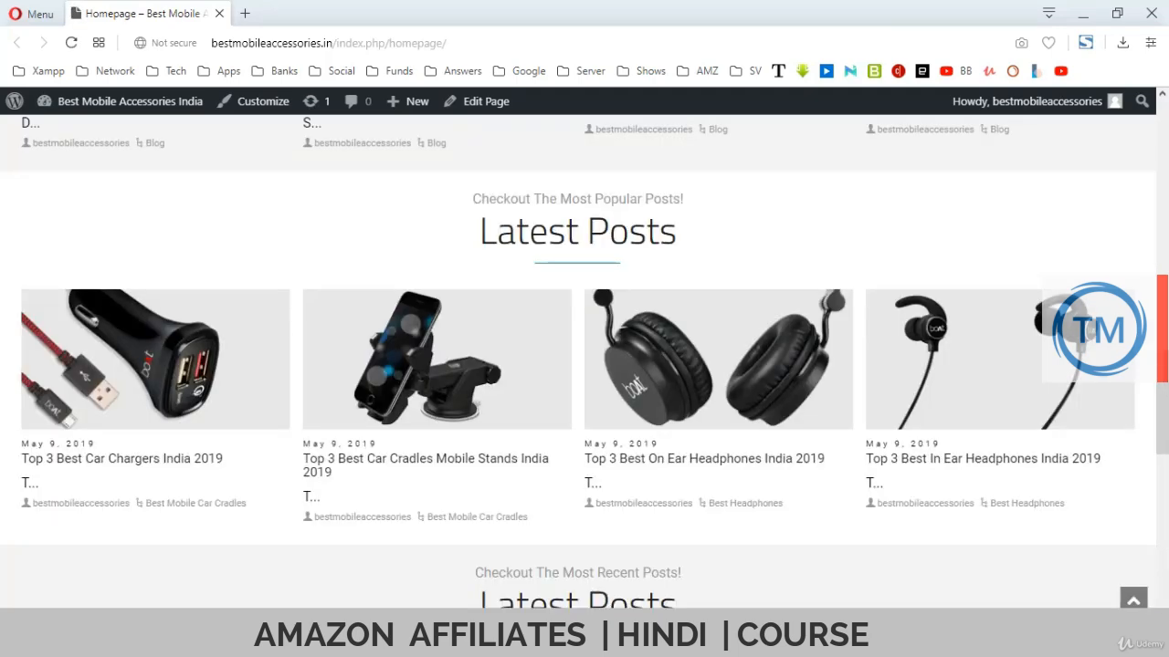
{"action": "scroll", "coordinate": [558, 182], "scroll_direction": "up", "scroll_amount": 15}
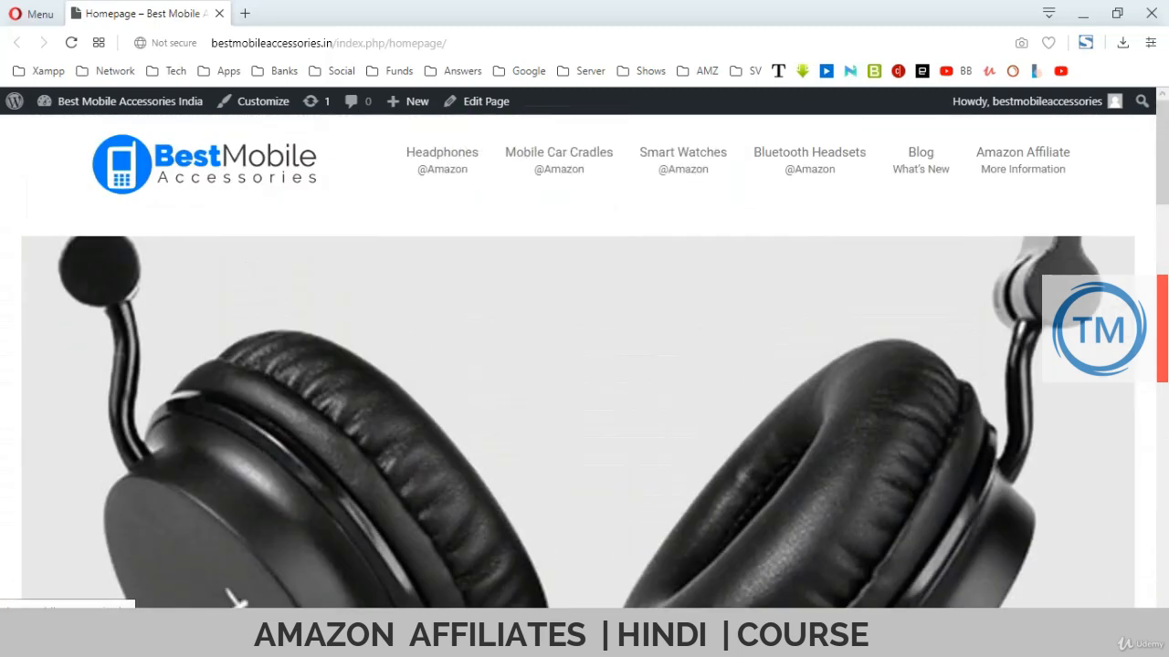
{"action": "left_click", "coordinate": [205, 164]}
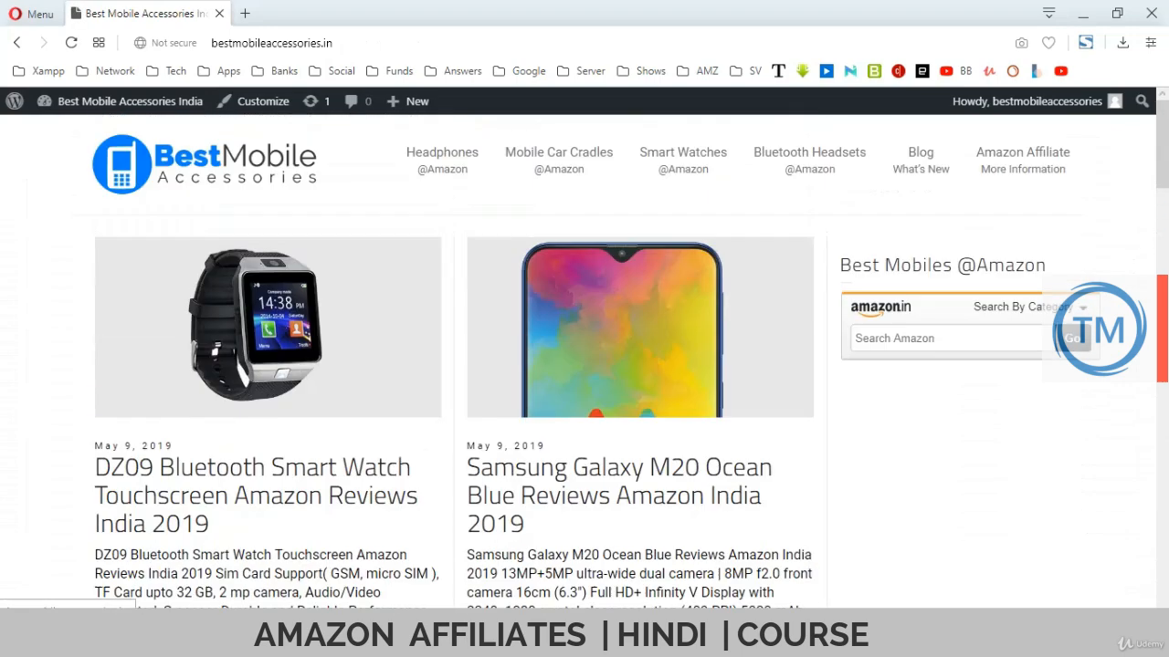
{"action": "left_click", "coordinate": [17, 43]}
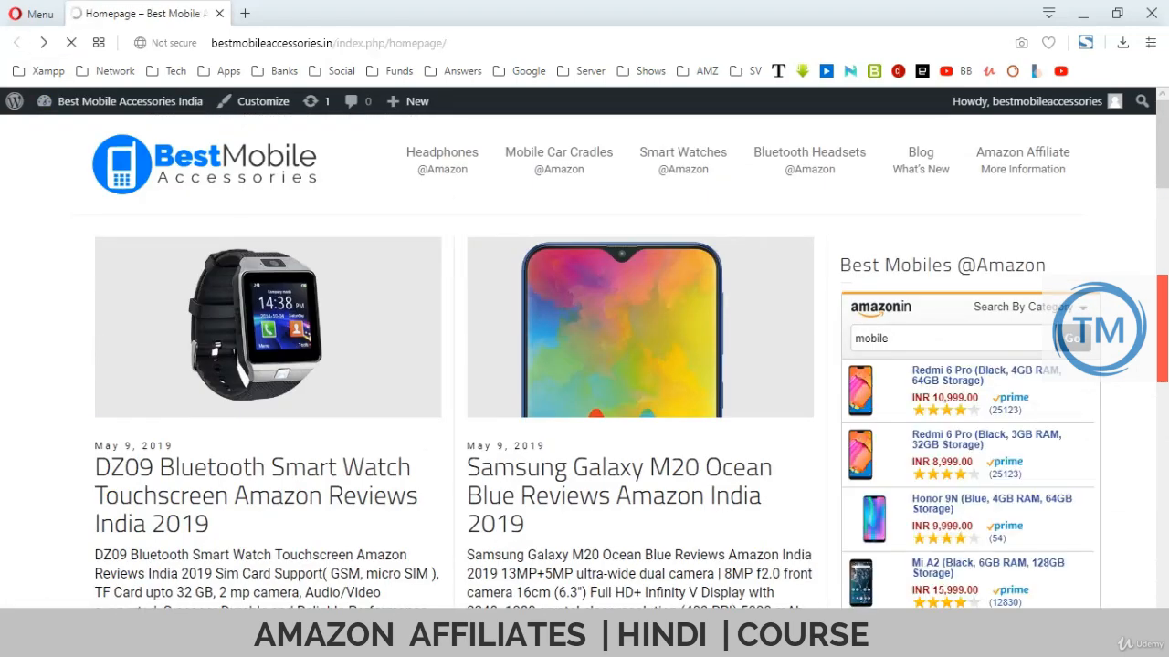
{"action": "scroll", "coordinate": [585, 360], "scroll_direction": "down", "scroll_amount": 9}
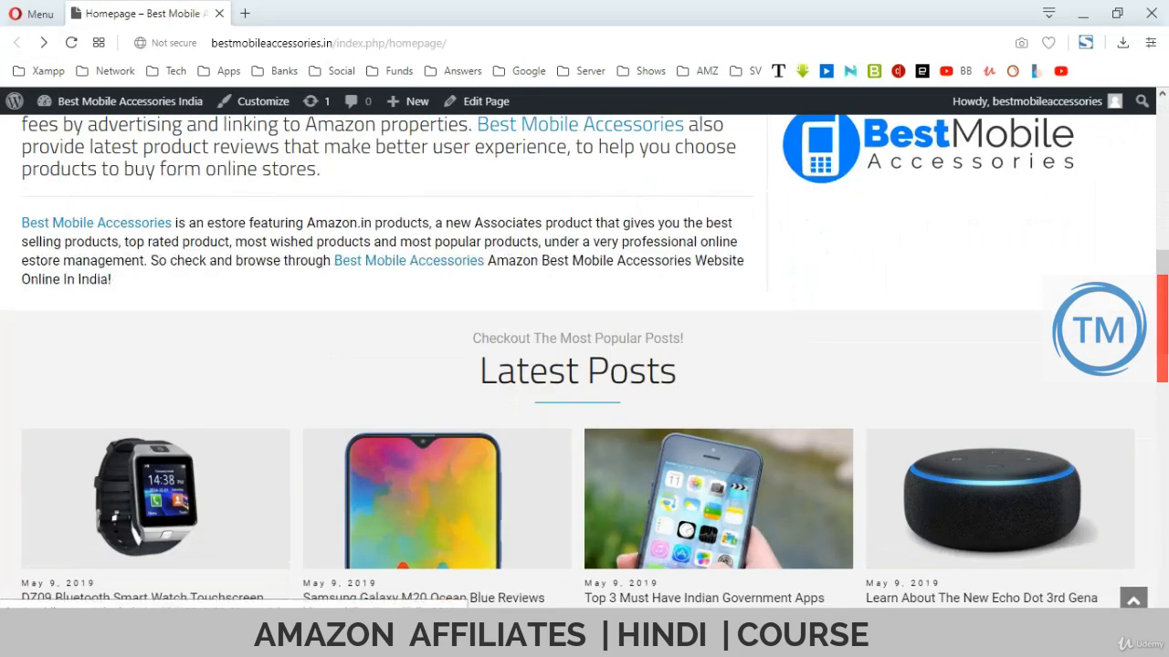
{"action": "scroll", "coordinate": [584, 361], "scroll_direction": "up", "scroll_amount": 5}
{"action": "scroll", "coordinate": [584, 361], "scroll_direction": "up", "scroll_amount": 5}
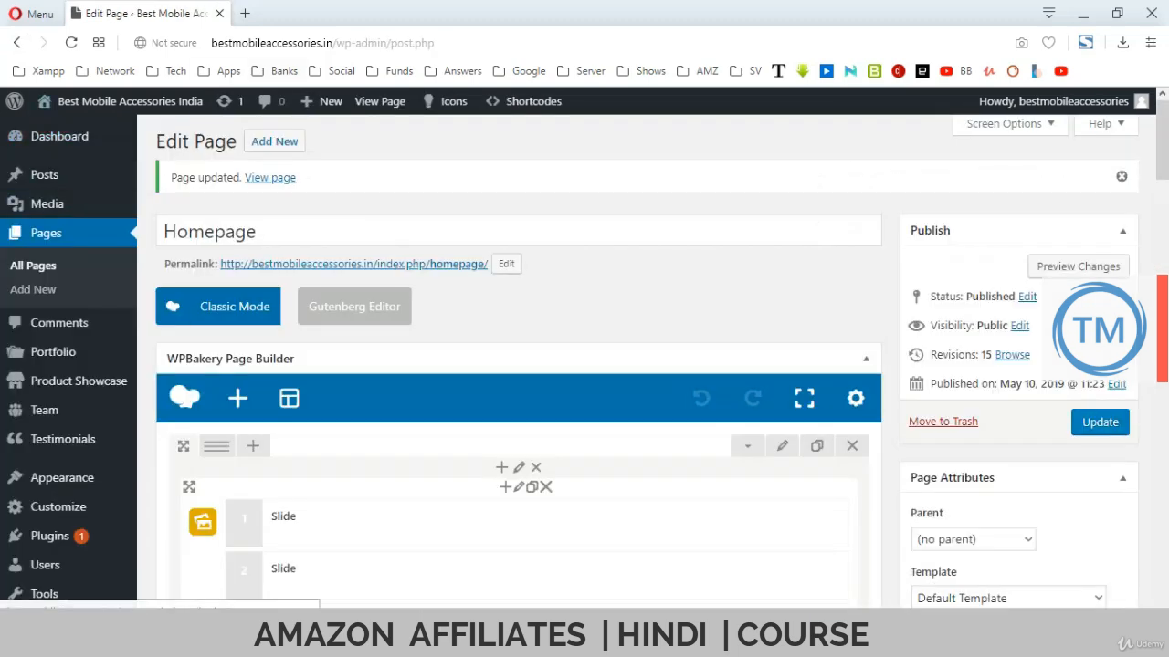
- Look through the site's General and Writing settings for the front page option
{"action": "scroll", "coordinate": [68, 274], "scroll_direction": "down", "scroll_amount": 2}
{"action": "scroll", "coordinate": [68, 274], "scroll_direction": "down", "scroll_amount": 2}
{"action": "scroll", "coordinate": [58, 343], "scroll_direction": "down", "scroll_amount": 1}
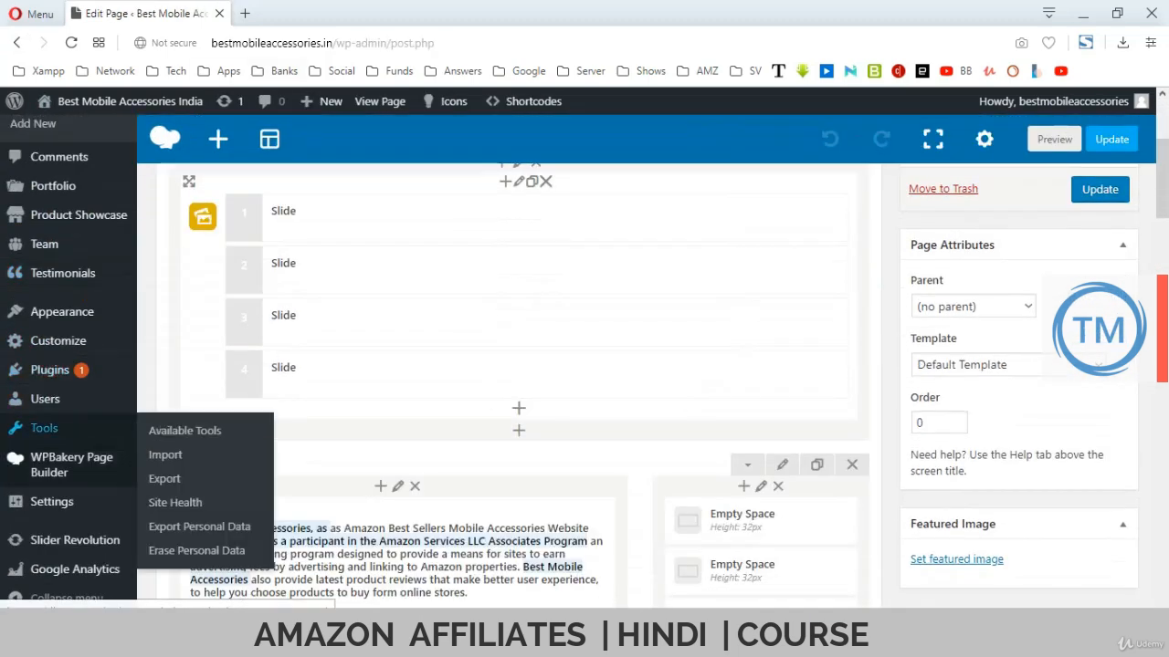
{"action": "mouse_move", "coordinate": [52, 502]}
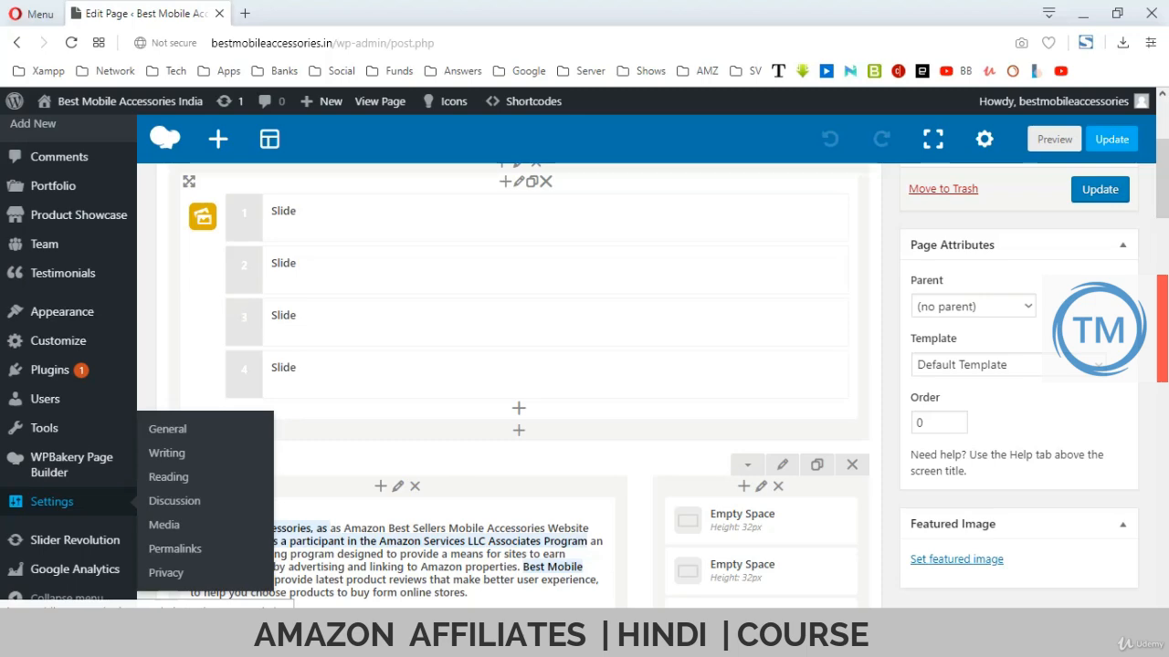
{"action": "left_click", "coordinate": [52, 502]}
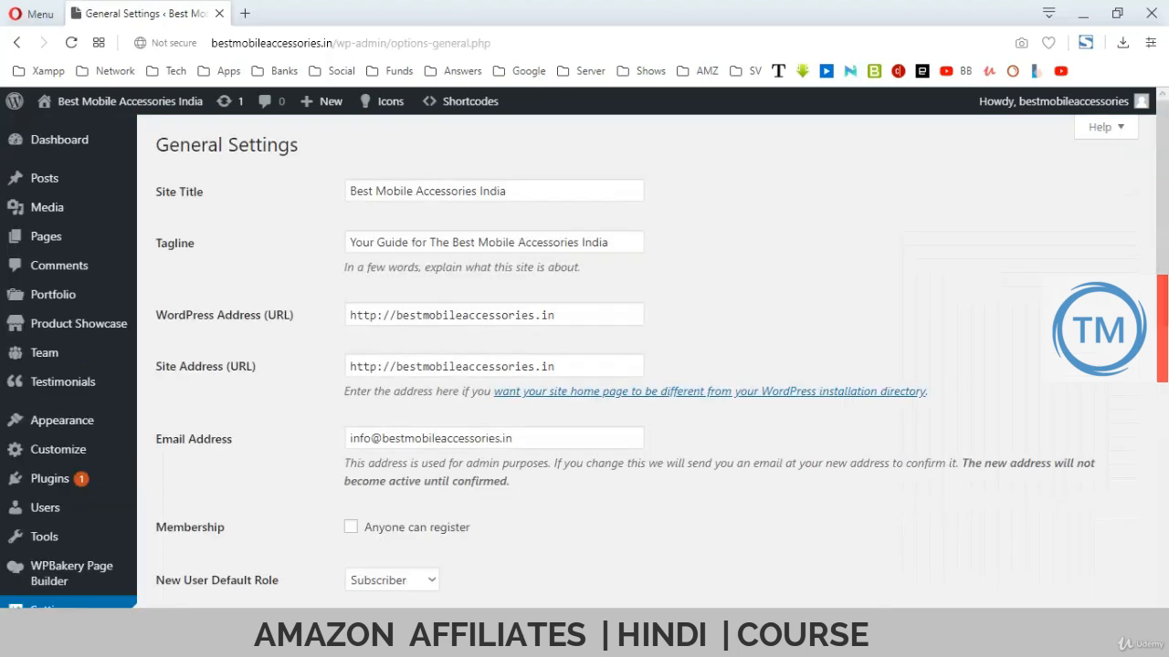
{"action": "scroll", "coordinate": [36, 411], "scroll_direction": "down", "scroll_amount": 3}
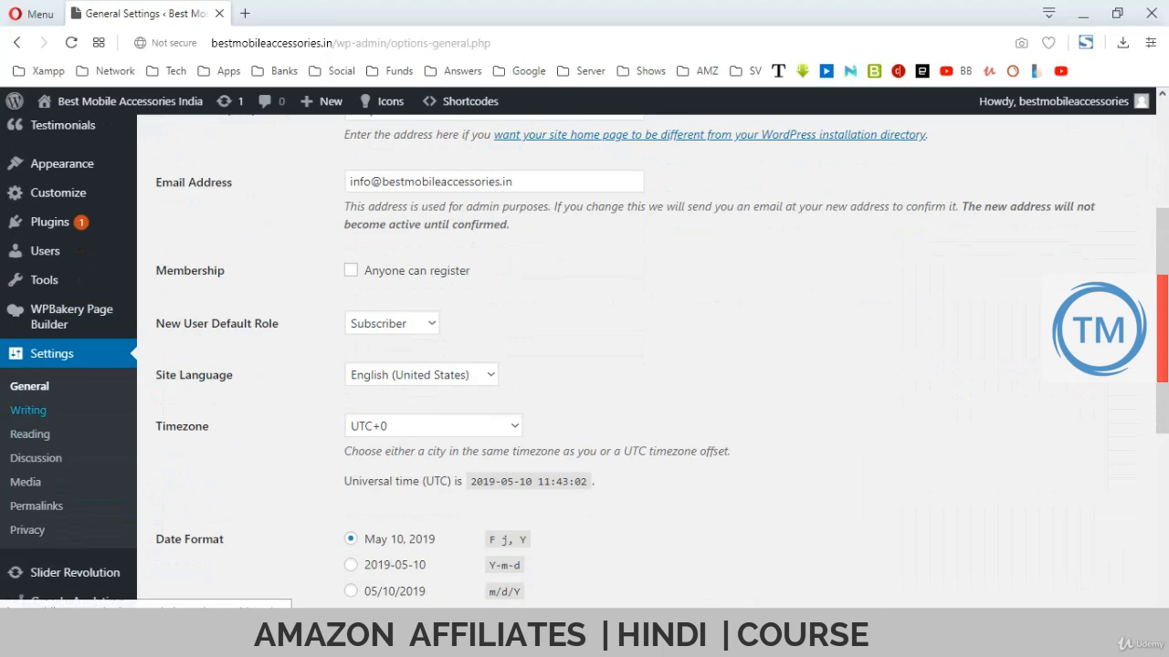
{"action": "left_click", "coordinate": [29, 410]}
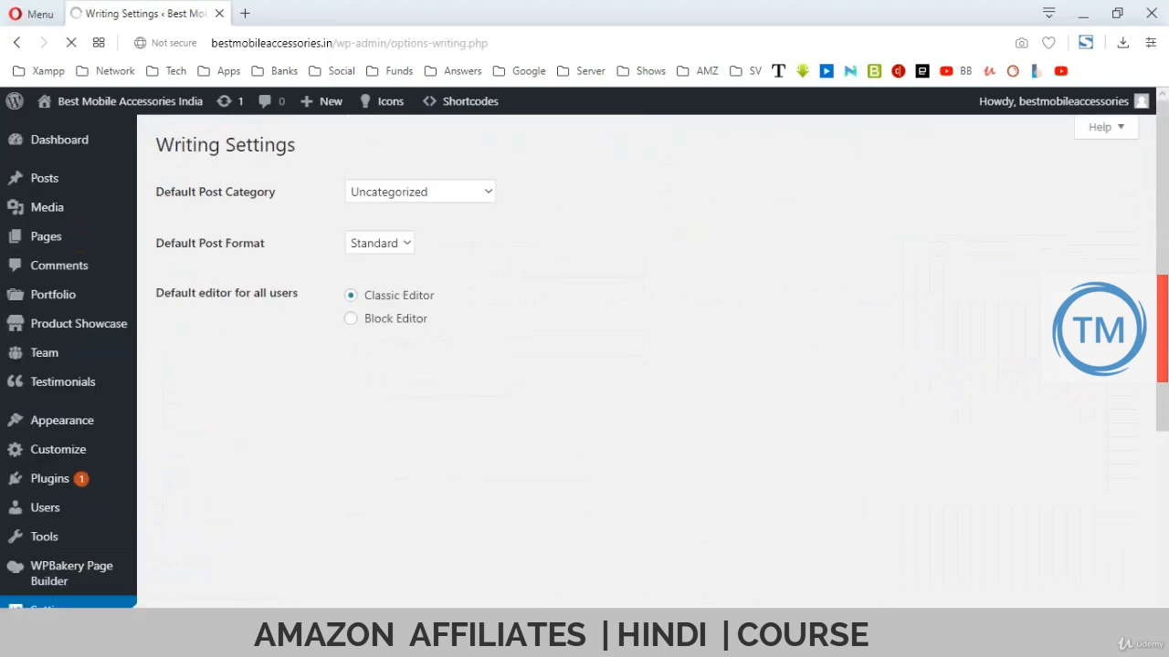
{"action": "scroll", "coordinate": [37, 411], "scroll_direction": "down", "scroll_amount": 3}
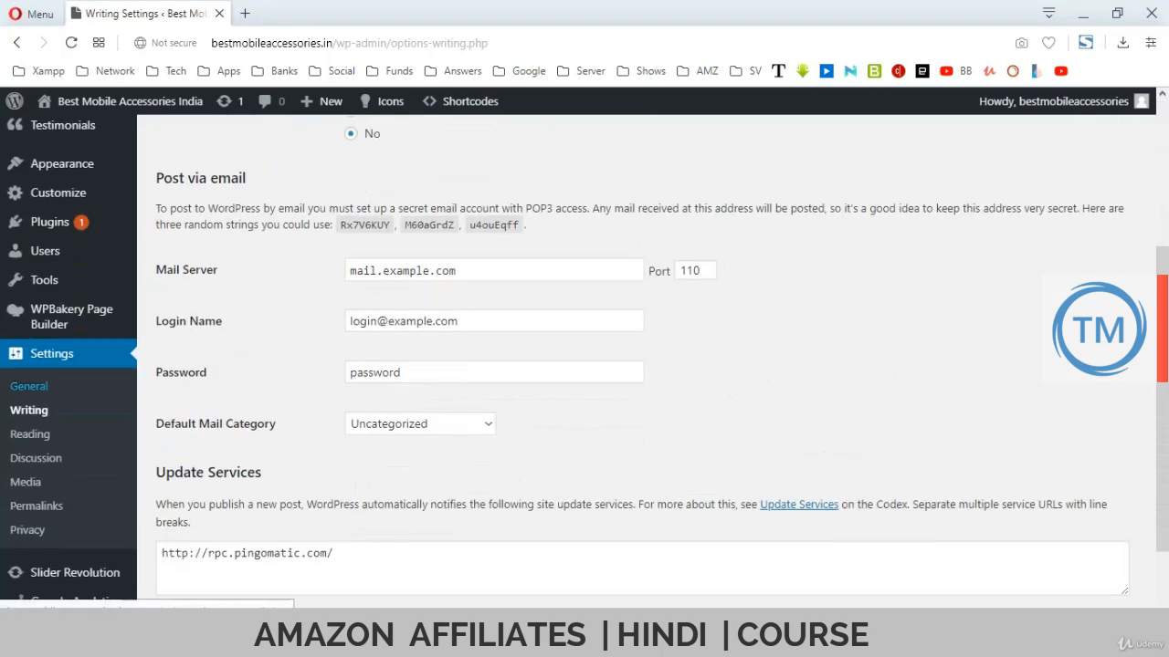
- In the Reading settings, make the front page a static page, choose Homepage as the homepage, and save the changes
{"action": "left_click", "coordinate": [30, 433]}
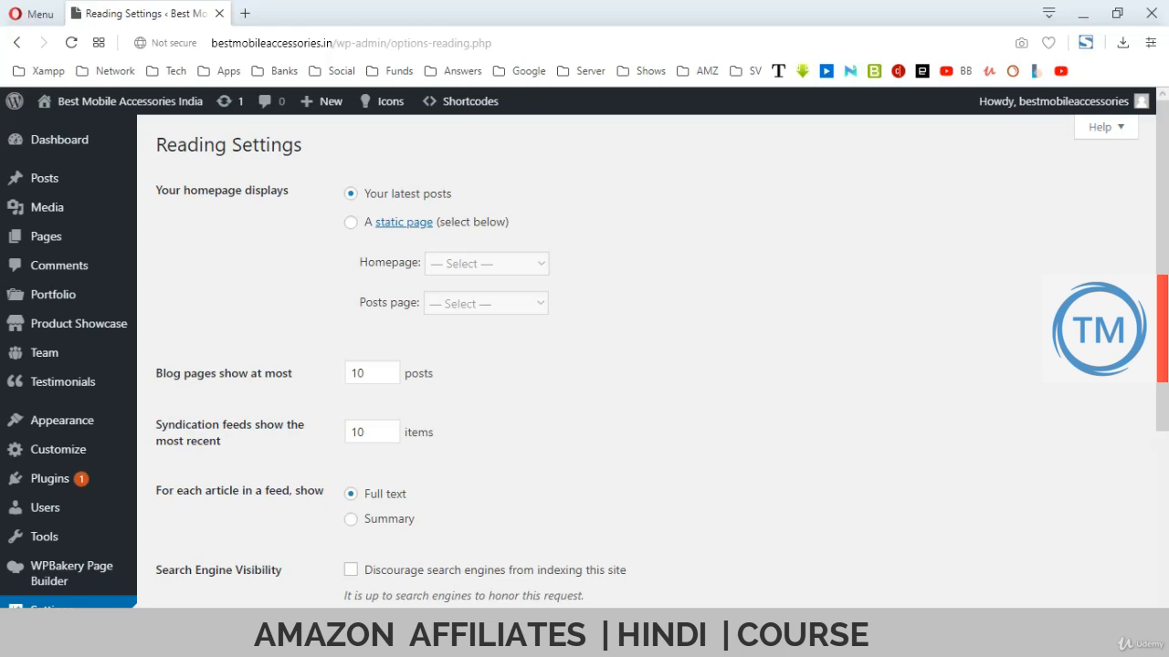
{"action": "left_click", "coordinate": [350, 223]}
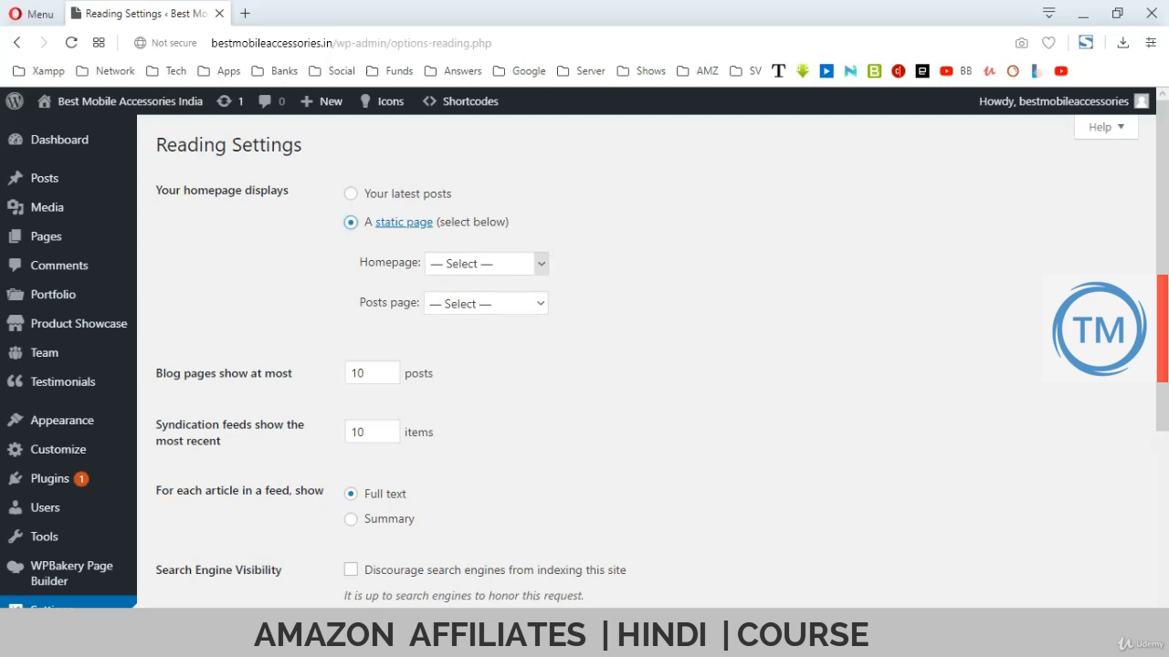
{"action": "left_click", "coordinate": [540, 263]}
{"action": "left_click", "coordinate": [465, 336]}
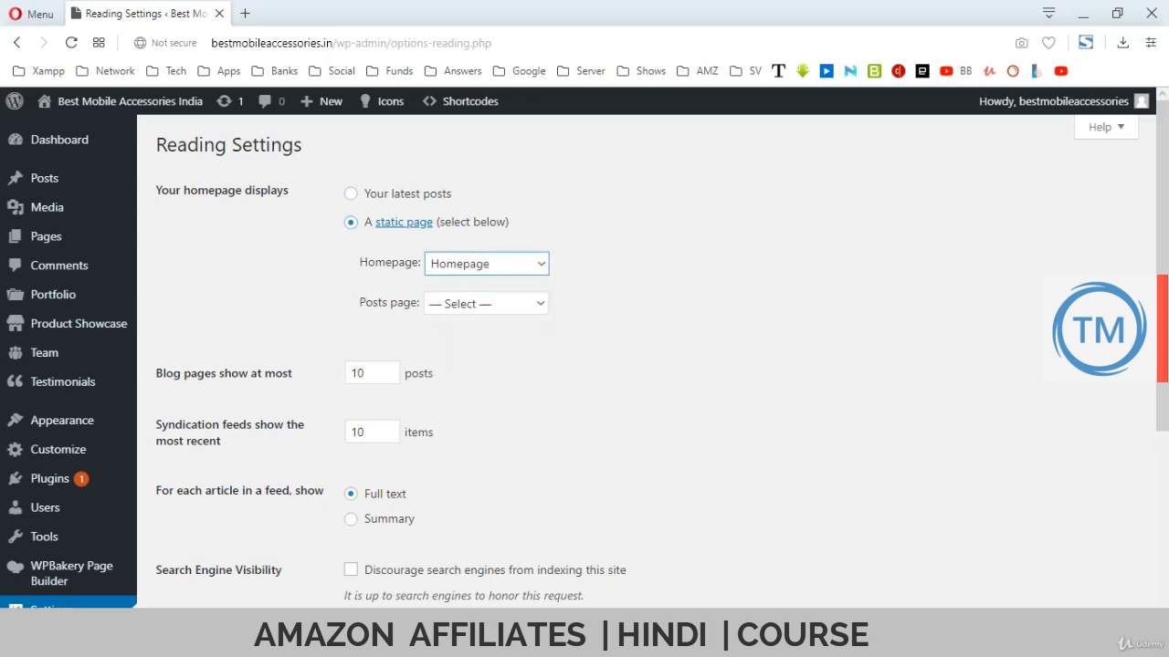
{"action": "left_click", "coordinate": [602, 306]}
{"action": "scroll", "coordinate": [584, 365], "scroll_direction": "down", "scroll_amount": 3}
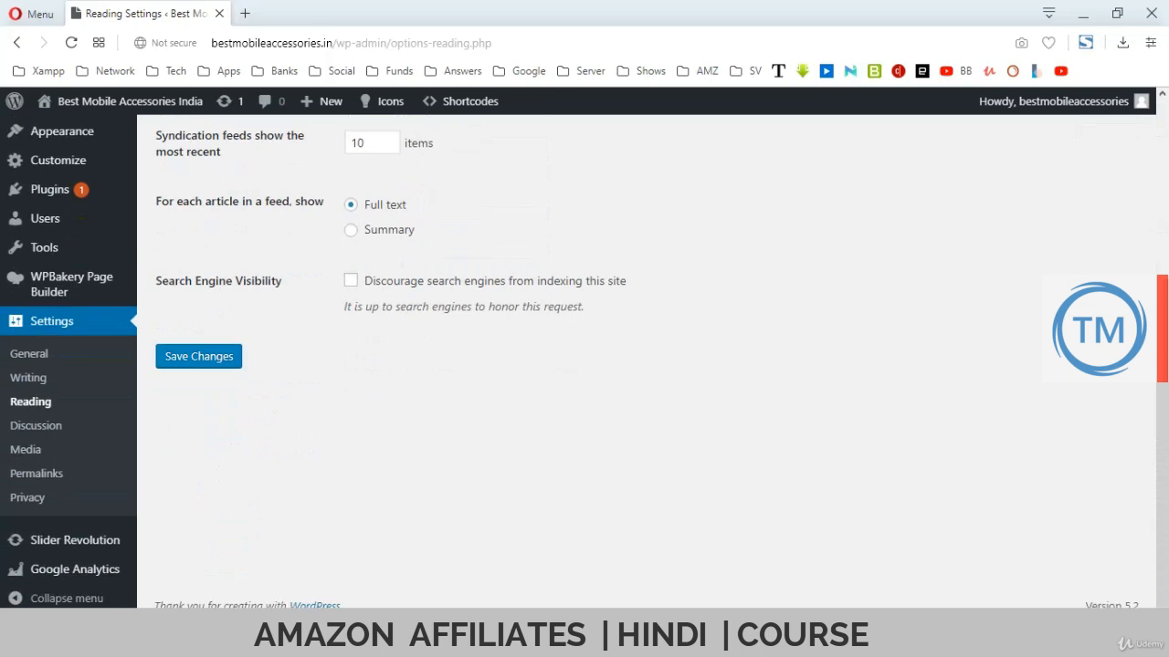
{"action": "left_click", "coordinate": [199, 357]}
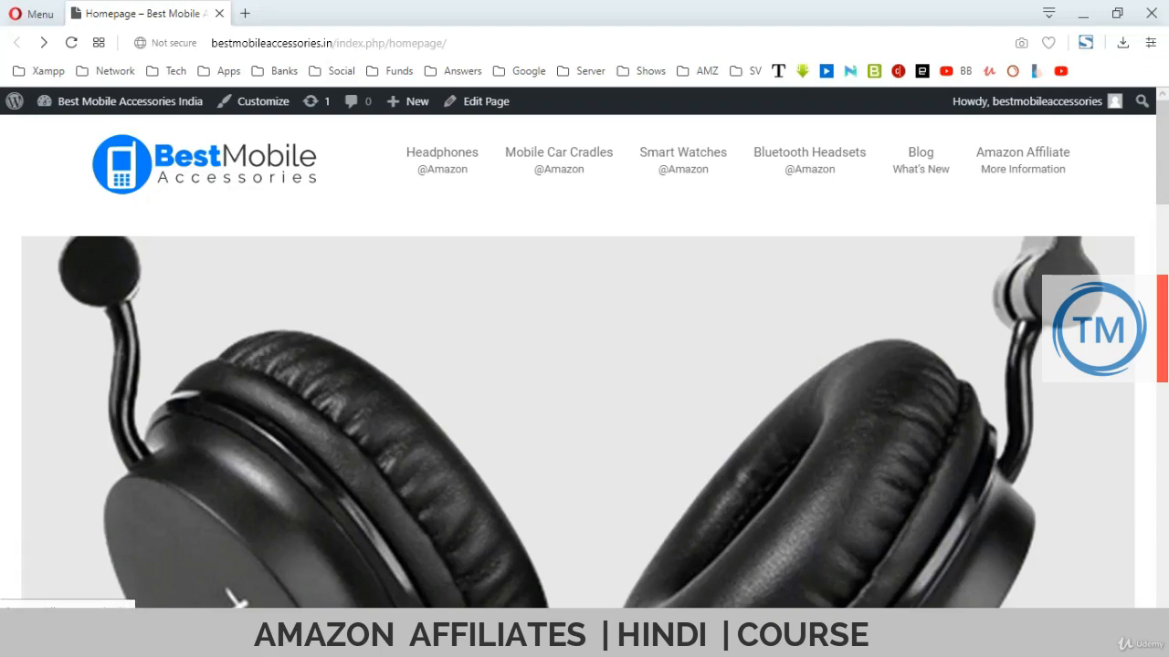
- Review the live homepage's carousels and load the site's root address to check the new front page
{"action": "scroll", "coordinate": [584, 365], "scroll_direction": "down", "scroll_amount": 8}
{"action": "scroll", "coordinate": [585, 365], "scroll_direction": "down", "scroll_amount": 8}
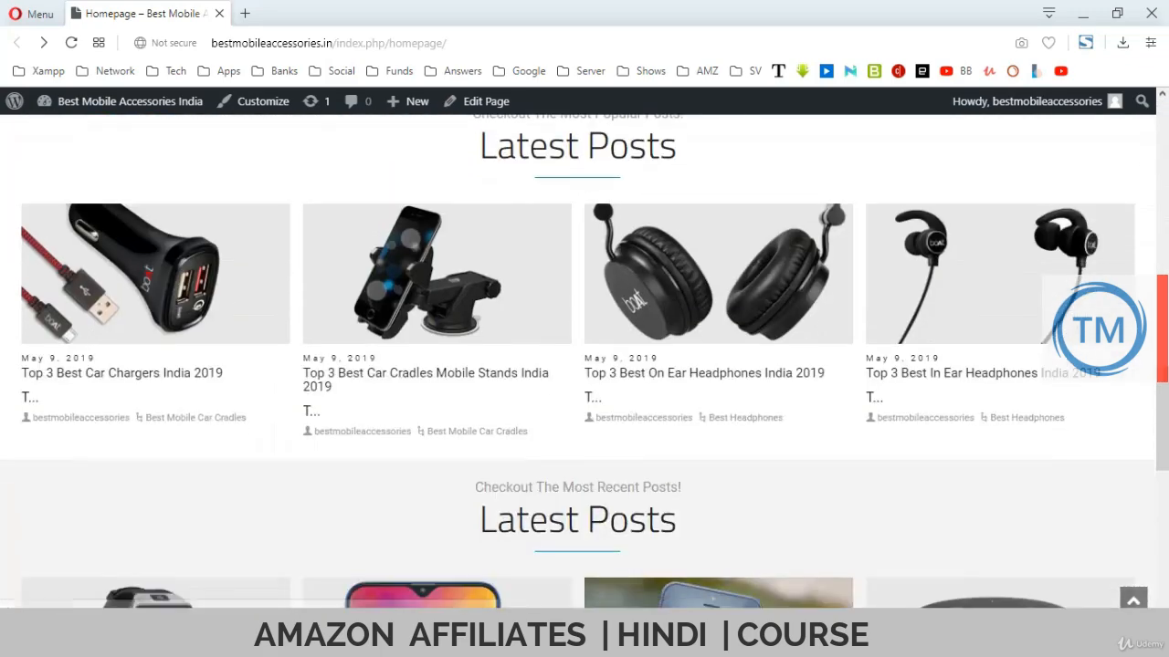
{"action": "scroll", "coordinate": [584, 366], "scroll_direction": "up", "scroll_amount": 12}
{"action": "scroll", "coordinate": [584, 366], "scroll_direction": "up", "scroll_amount": 2}
{"action": "key", "text": "F5"}
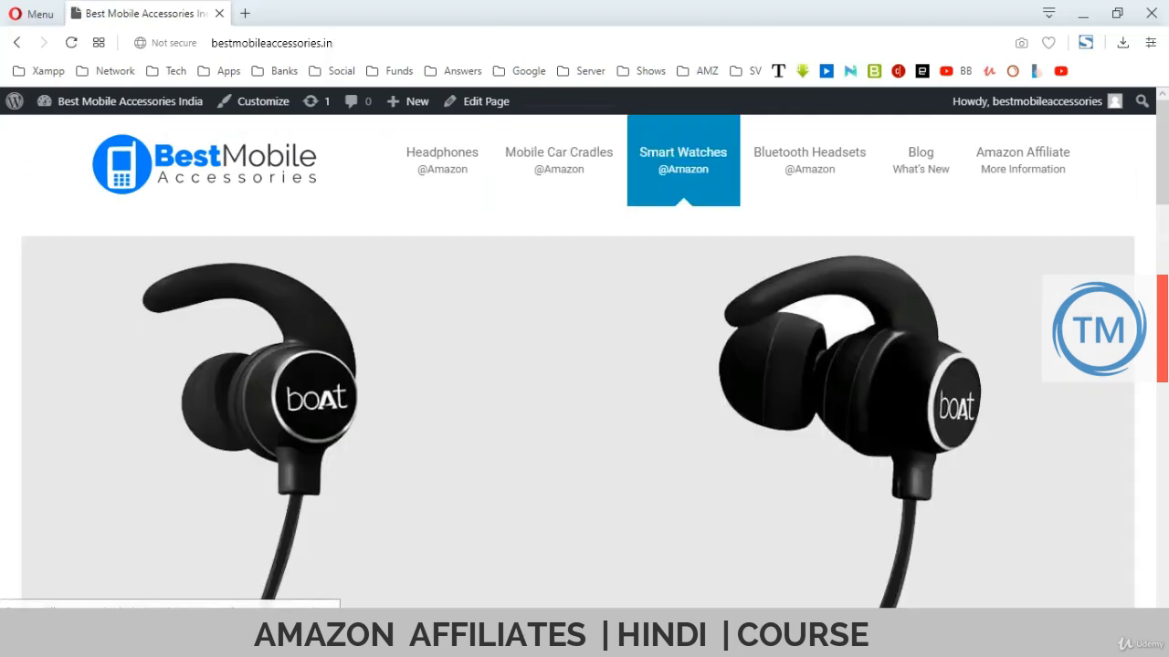
{"action": "left_click", "coordinate": [441, 159]}
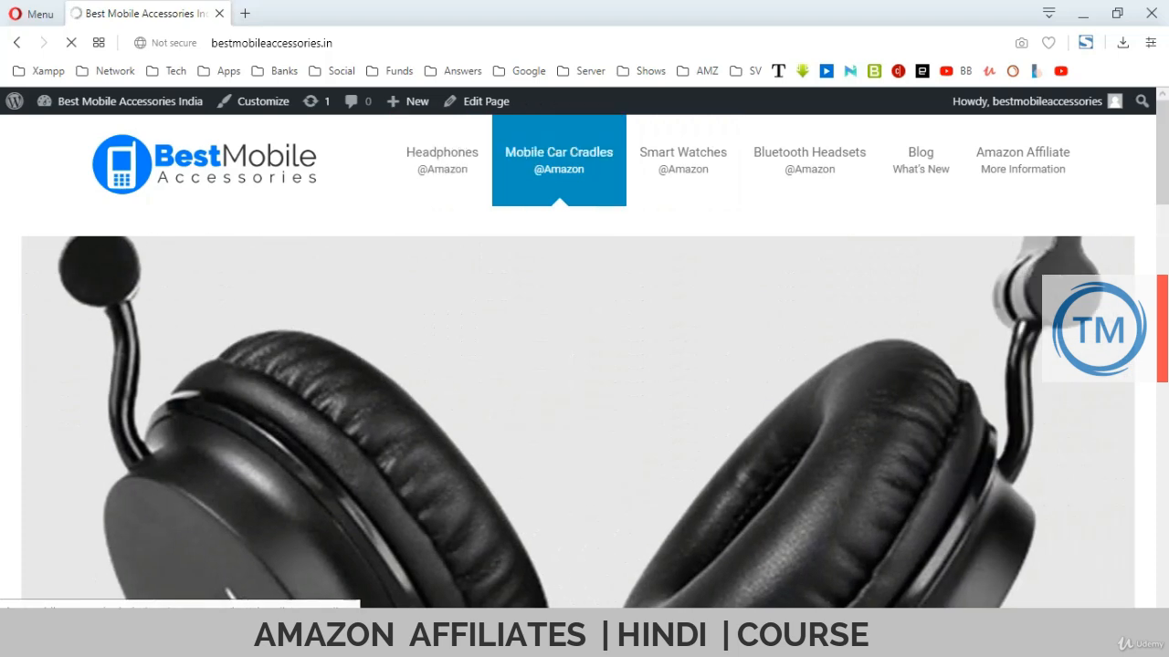
- Examine the site's front page from the slider and introduction through the carousel rows to the footer
{"action": "scroll", "coordinate": [585, 365], "scroll_direction": "down", "scroll_amount": 7}
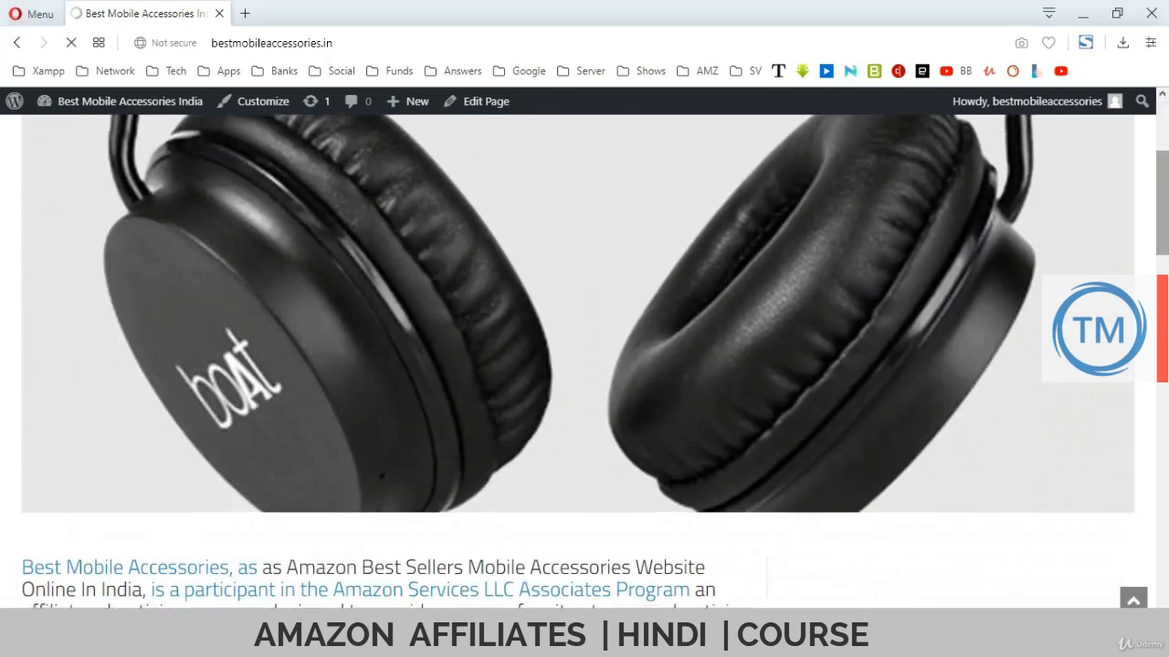
{"action": "scroll", "coordinate": [584, 366], "scroll_direction": "down", "scroll_amount": 2}
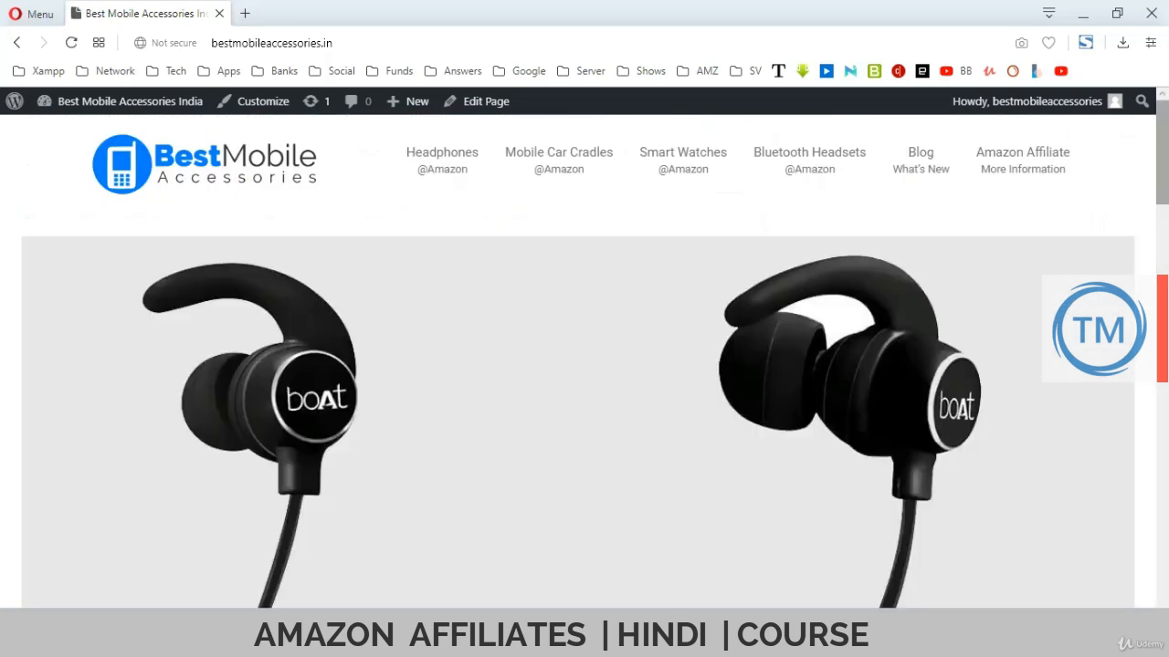
{"action": "mouse_move", "coordinate": [1022, 151]}
{"action": "scroll", "coordinate": [584, 365], "scroll_direction": "down", "scroll_amount": 8}
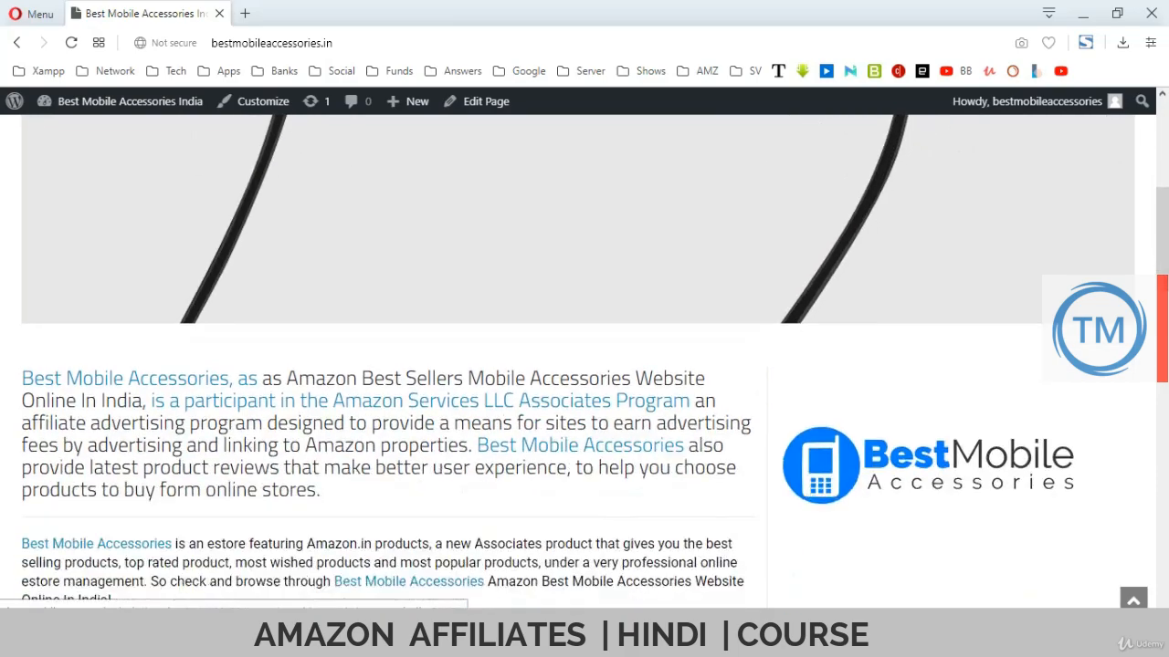
{"action": "scroll", "coordinate": [585, 365], "scroll_direction": "down", "scroll_amount": 8}
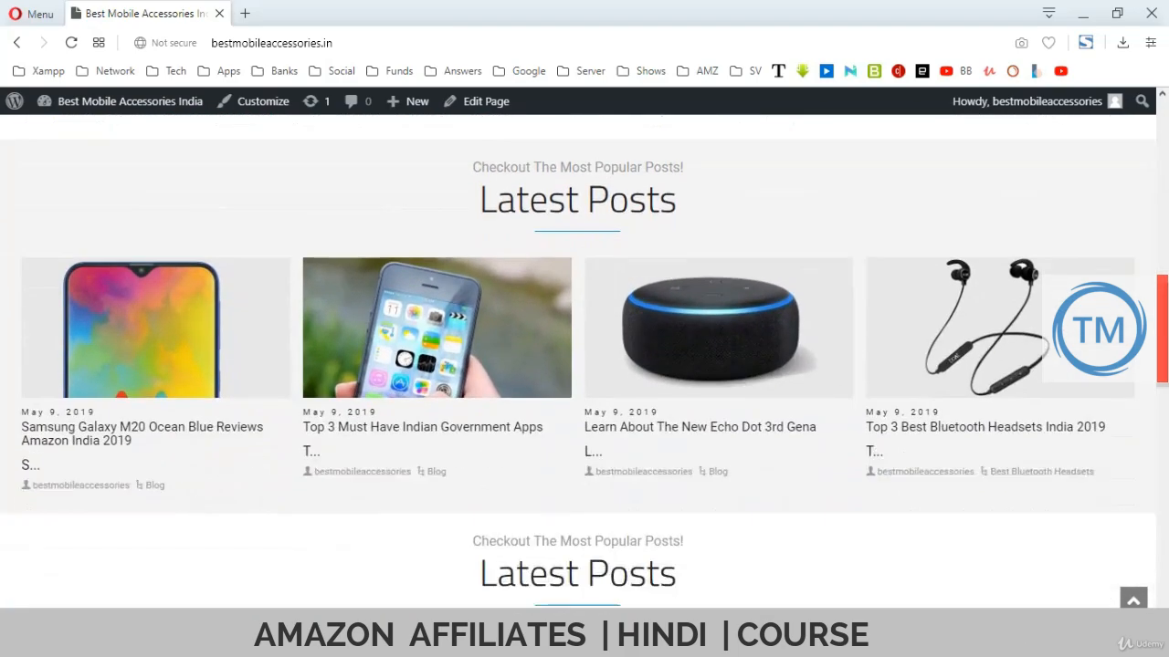
{"action": "scroll", "coordinate": [1005, 187], "scroll_direction": "down", "scroll_amount": 5}
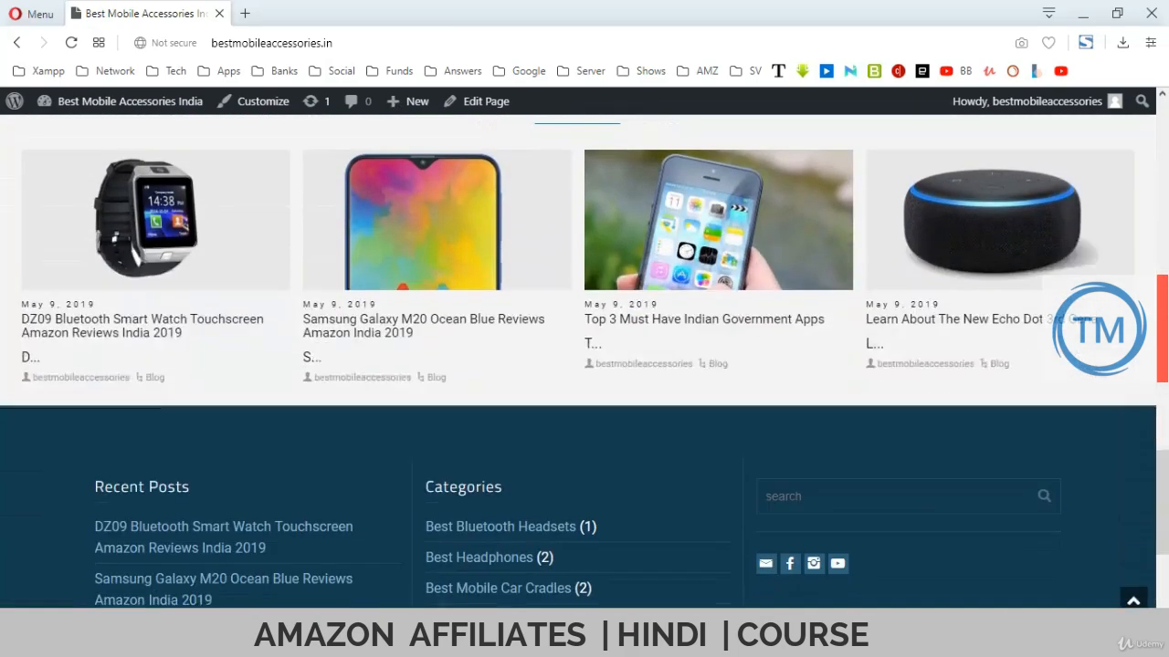
- Open the site's Blog category, review its post listing and Amazon sidebar, and return to the front page
{"action": "scroll", "coordinate": [1005, 188], "scroll_direction": "up", "scroll_amount": 2}
{"action": "scroll", "coordinate": [585, 366], "scroll_direction": "up", "scroll_amount": 8}
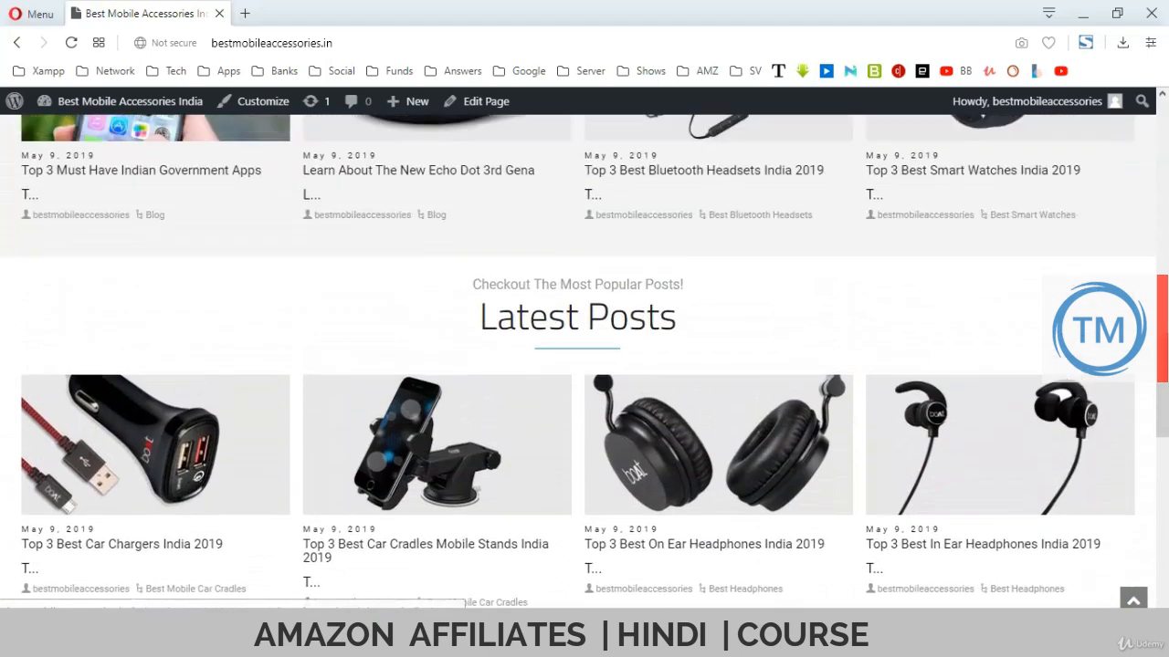
{"action": "scroll", "coordinate": [1005, 183], "scroll_direction": "up", "scroll_amount": 8}
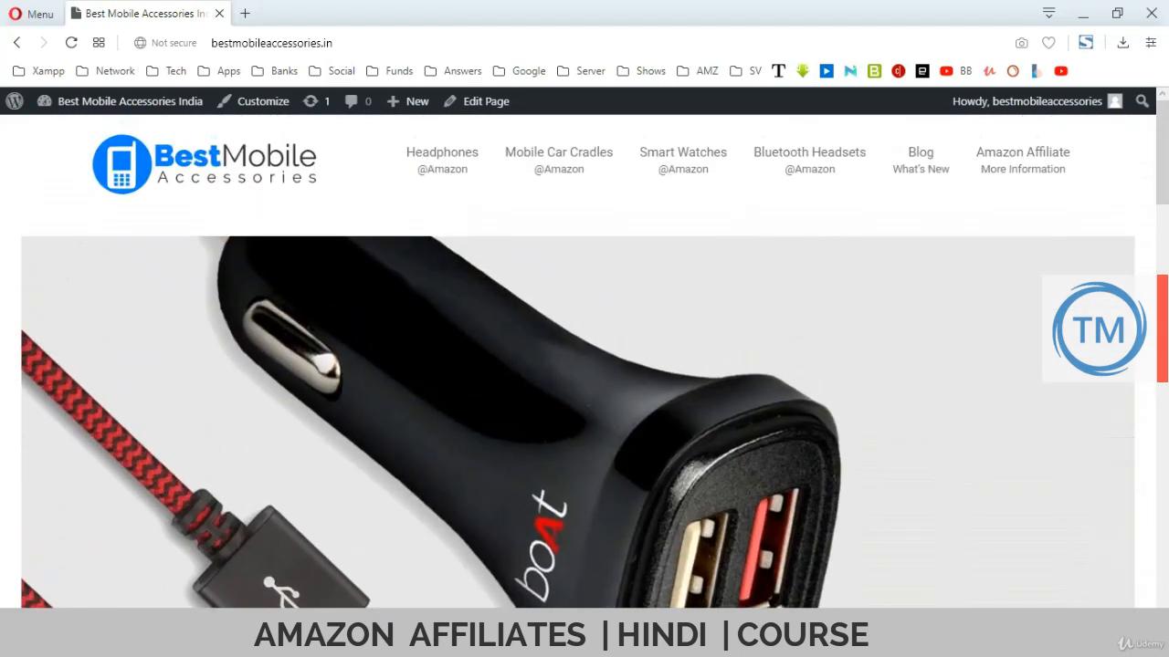
{"action": "left_click", "coordinate": [921, 160]}
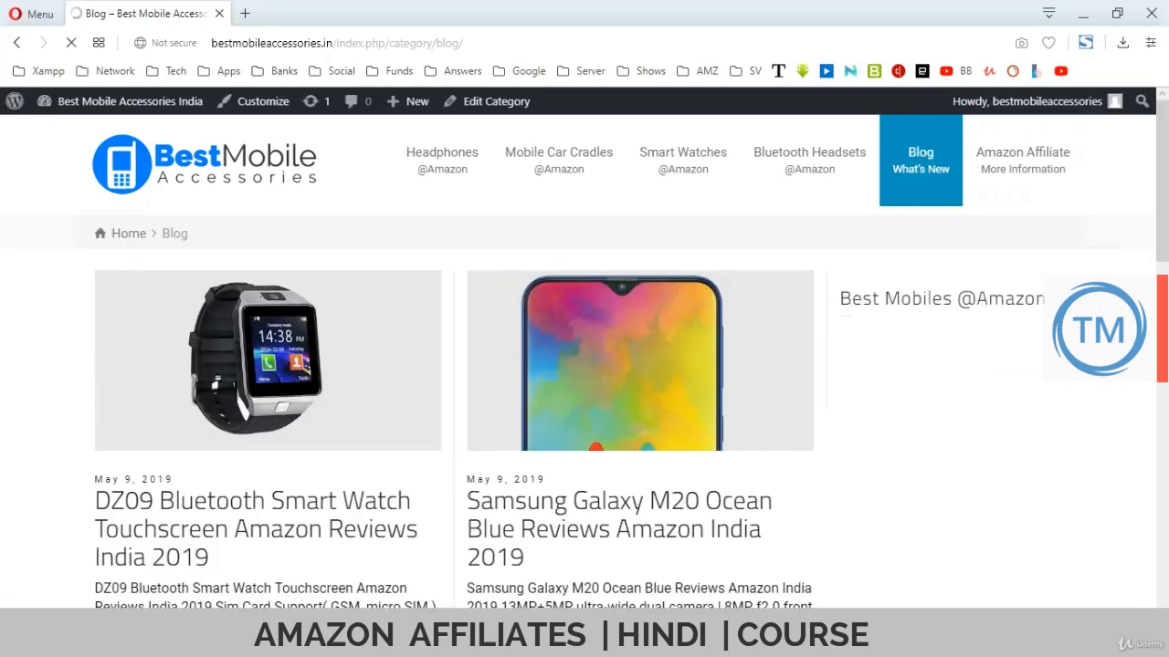
{"action": "scroll", "coordinate": [585, 365], "scroll_direction": "down", "scroll_amount": 8}
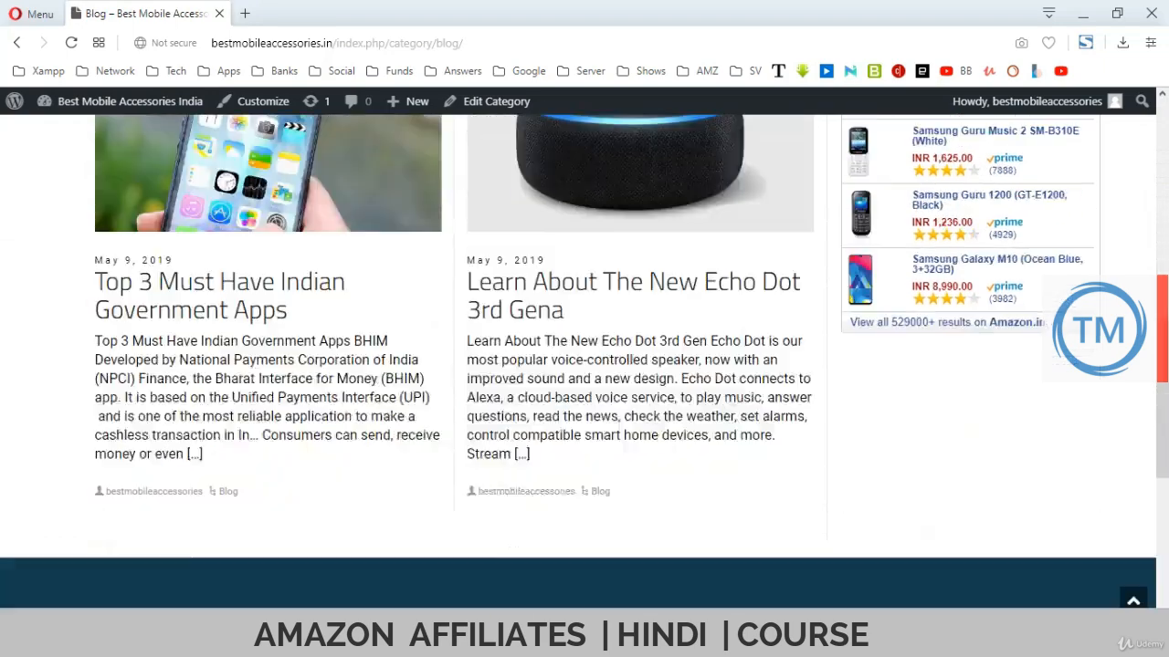
{"action": "scroll", "coordinate": [584, 365], "scroll_direction": "up", "scroll_amount": 6}
{"action": "scroll", "coordinate": [584, 365], "scroll_direction": "up", "scroll_amount": 2}
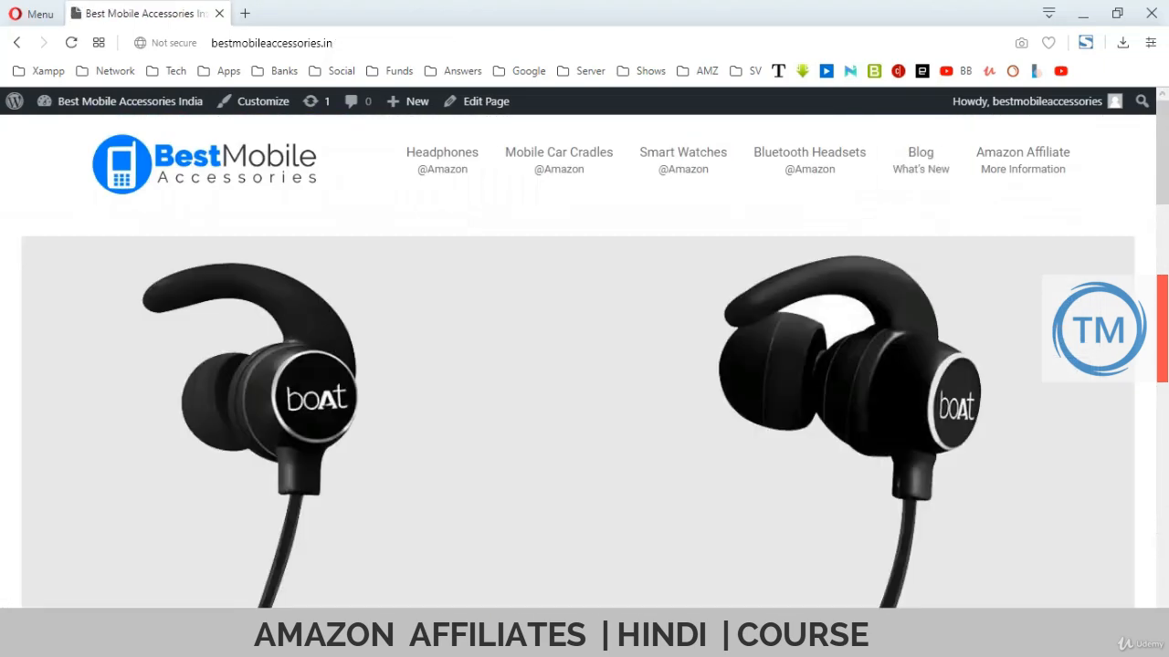
- Recheck the front page's introduction text, logo and Latest Posts carousels, returning to the slider
{"action": "scroll", "coordinate": [584, 365], "scroll_direction": "down", "scroll_amount": 8}
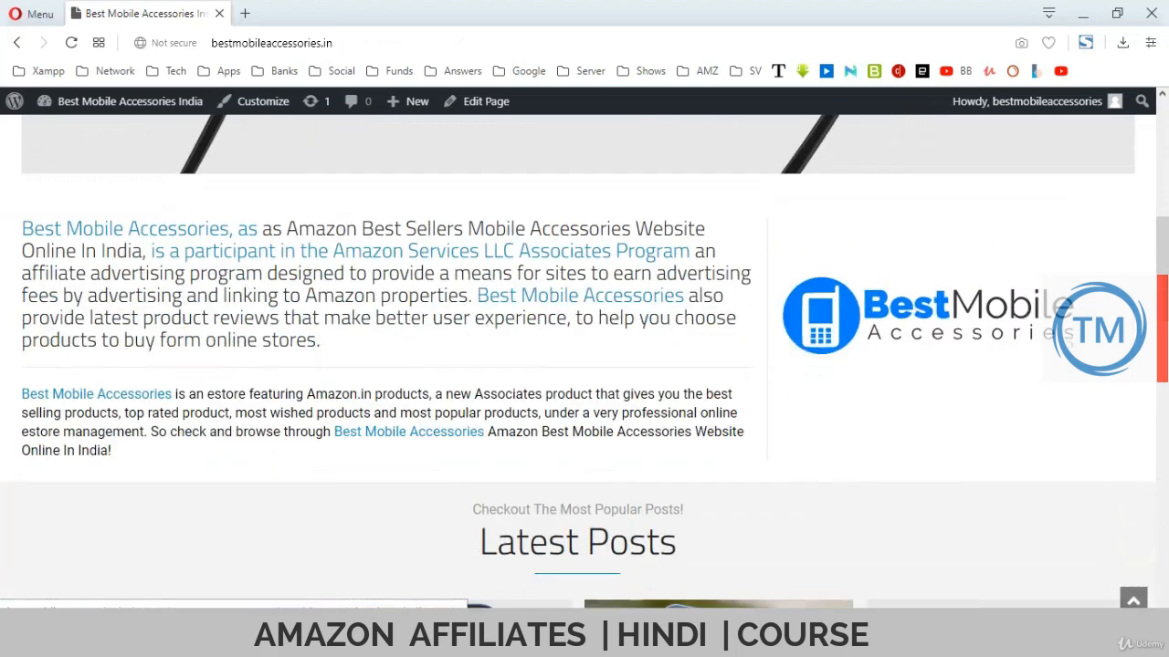
{"action": "scroll", "coordinate": [584, 365], "scroll_direction": "down", "scroll_amount": 2}
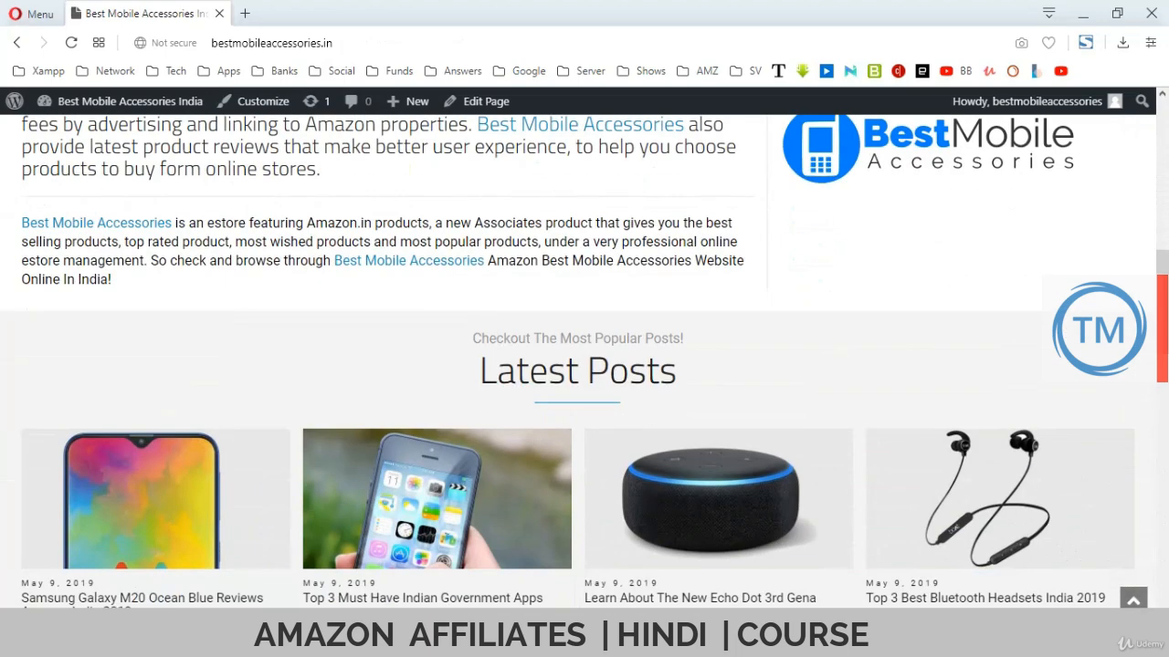
{"action": "scroll", "coordinate": [584, 365], "scroll_direction": "down", "scroll_amount": 5}
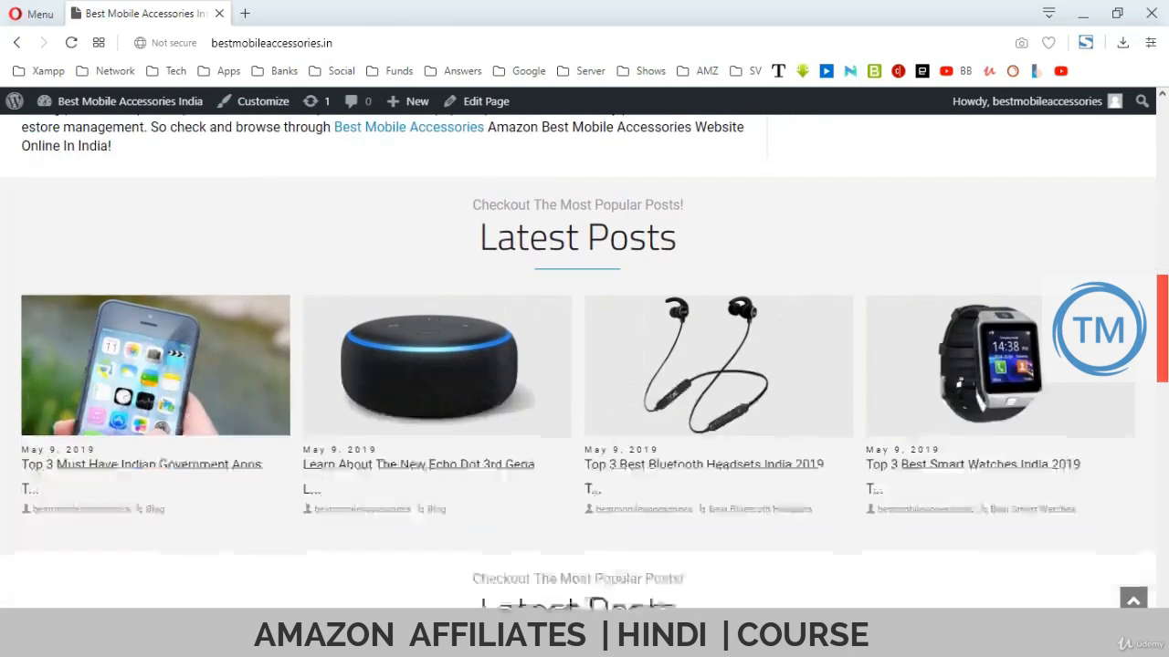
{"action": "scroll", "coordinate": [584, 365], "scroll_direction": "down", "scroll_amount": 3}
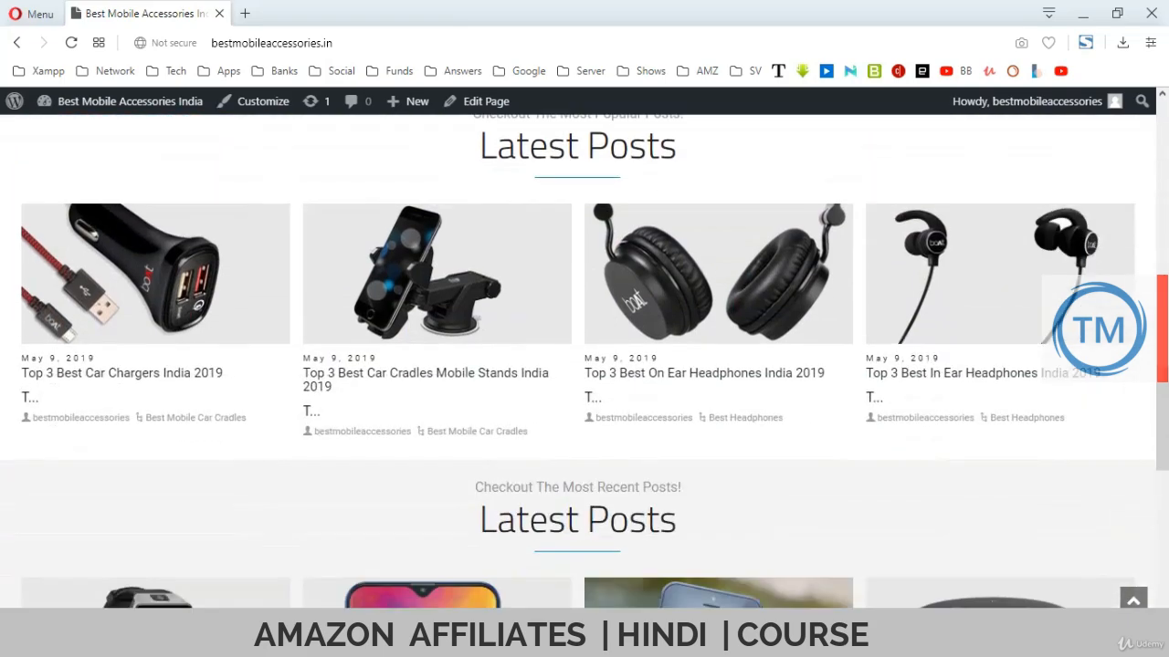
{"action": "scroll", "coordinate": [577, 356], "scroll_direction": "up", "scroll_amount": 13}
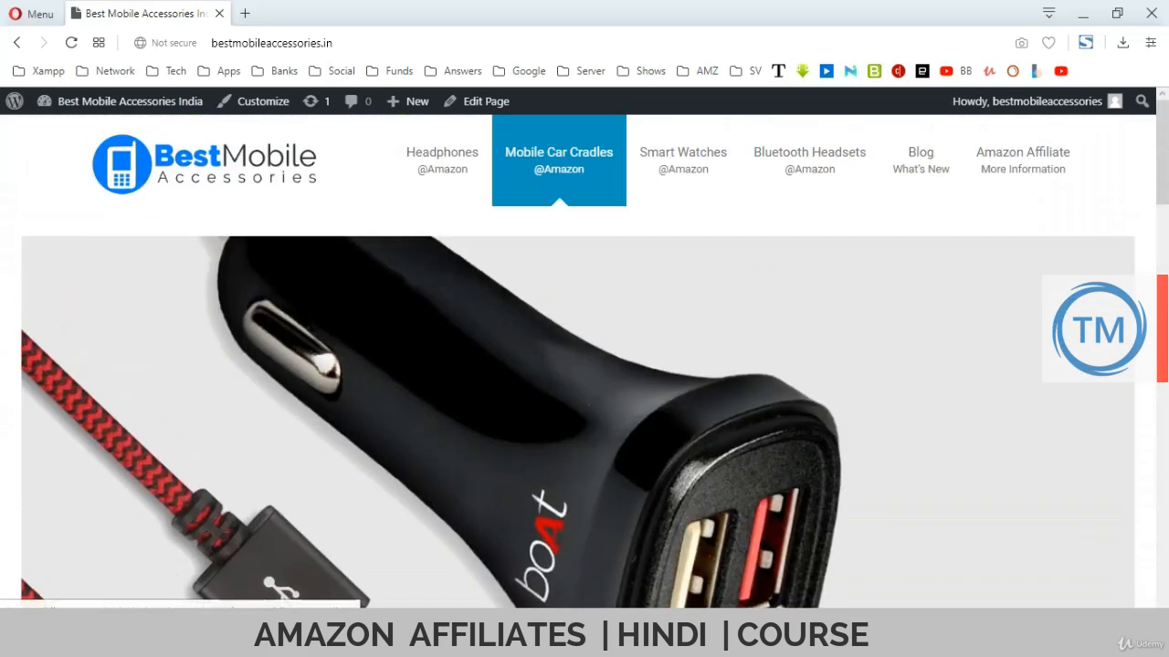